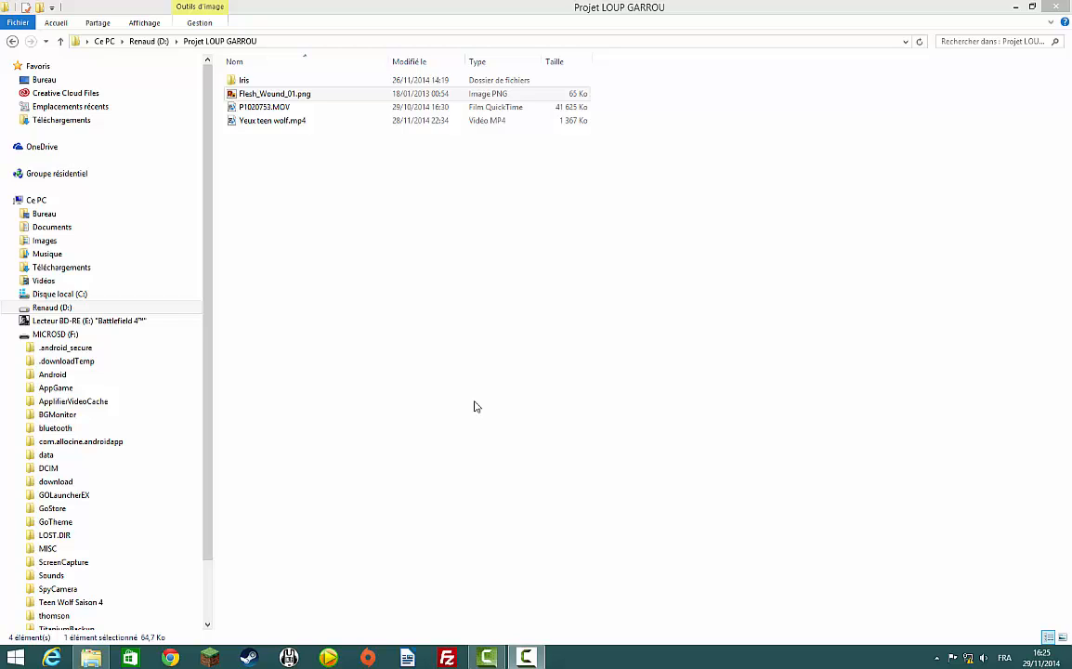
key("F1")
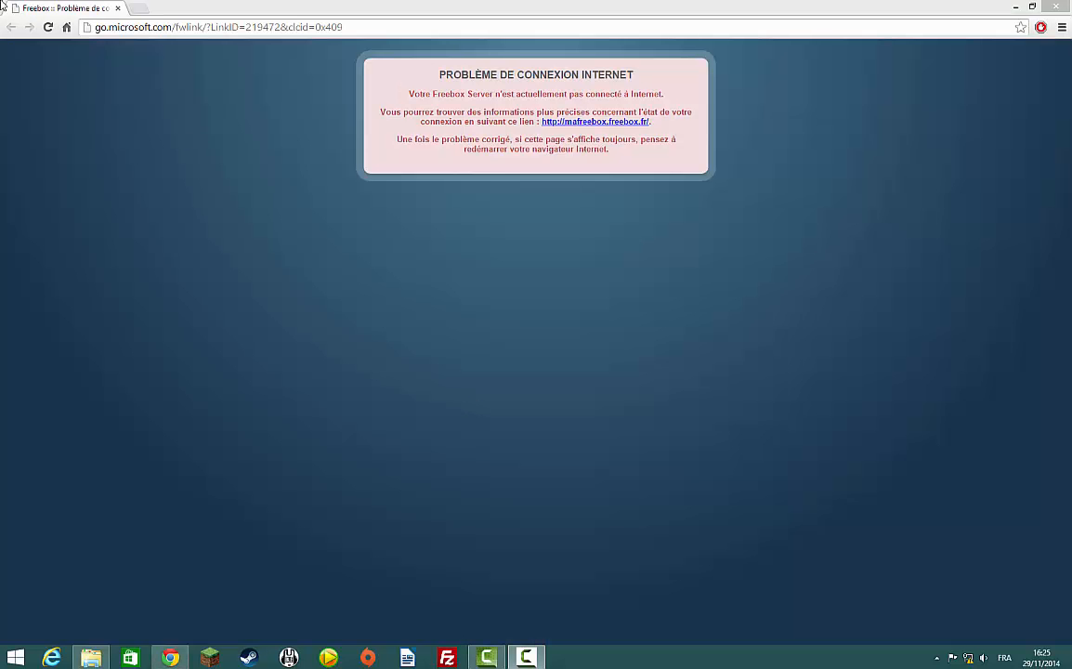
key("alt+F4")
left_click(475, 351)
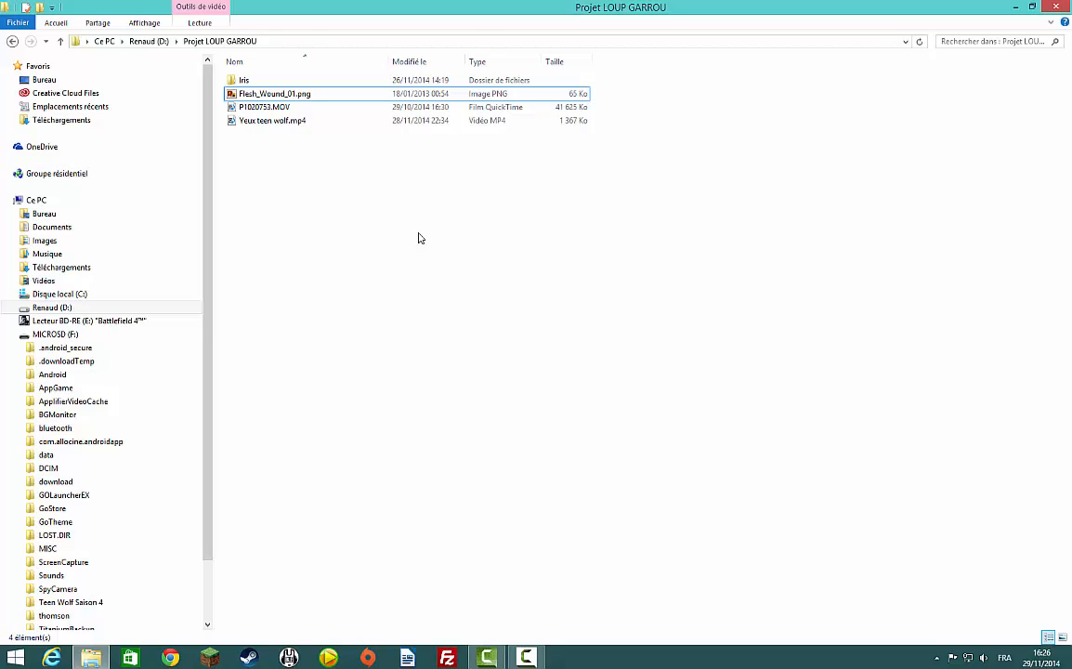
Play the video Yeux teen wolf.mp4 from the Projet LOUP GARROU folder to its end and close the player.
left_click(342, 122)
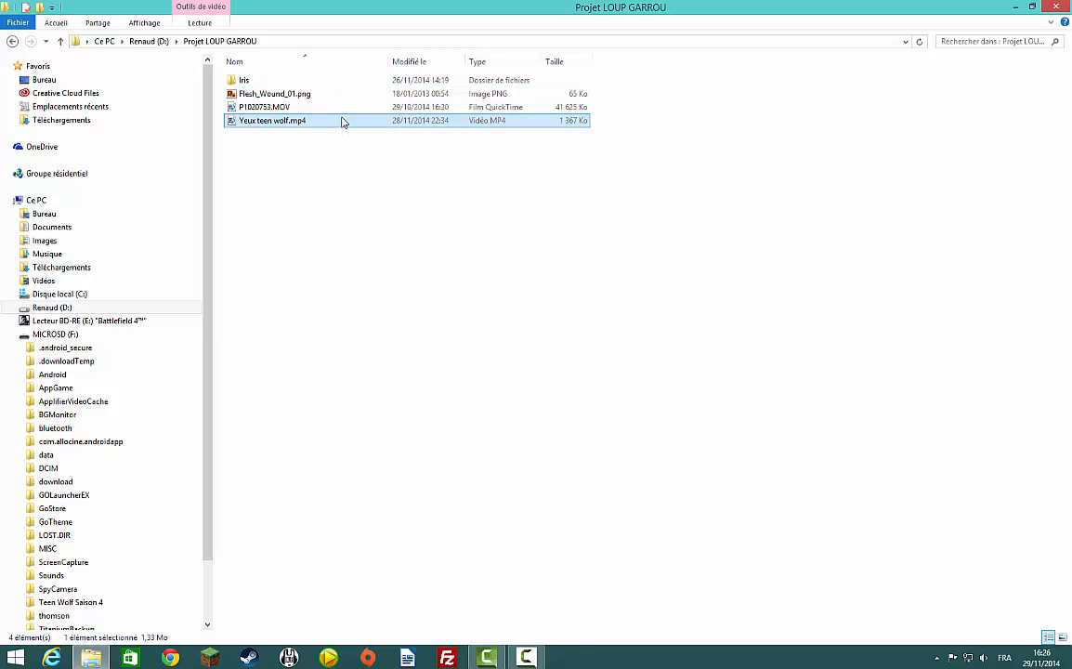
double_click(342, 121)
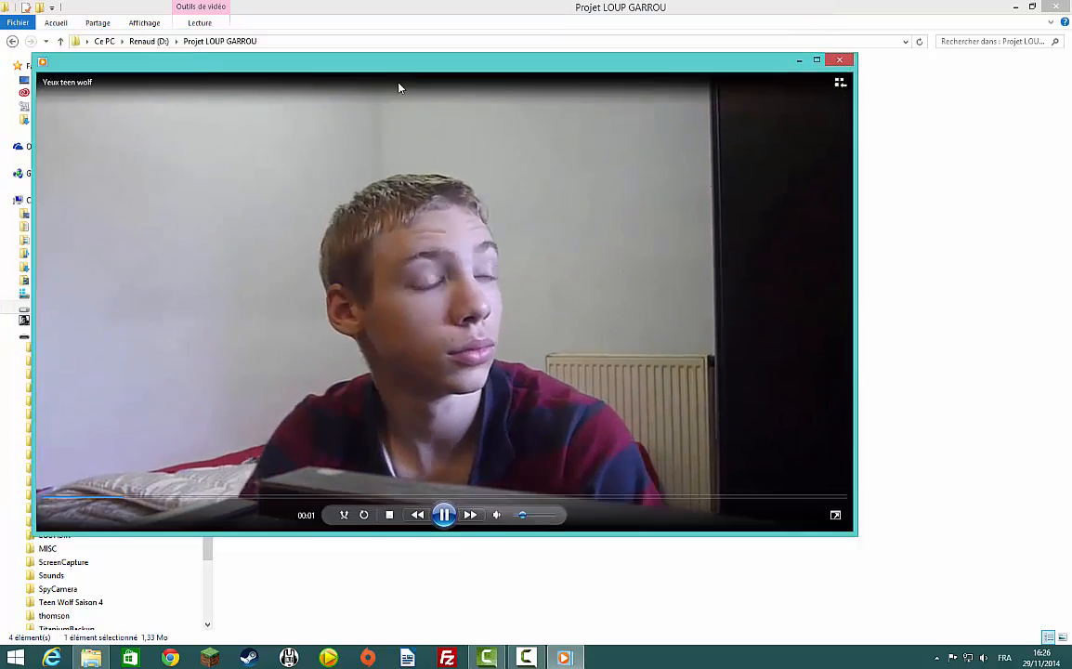
left_click_drag(754, 65, 805, 115)
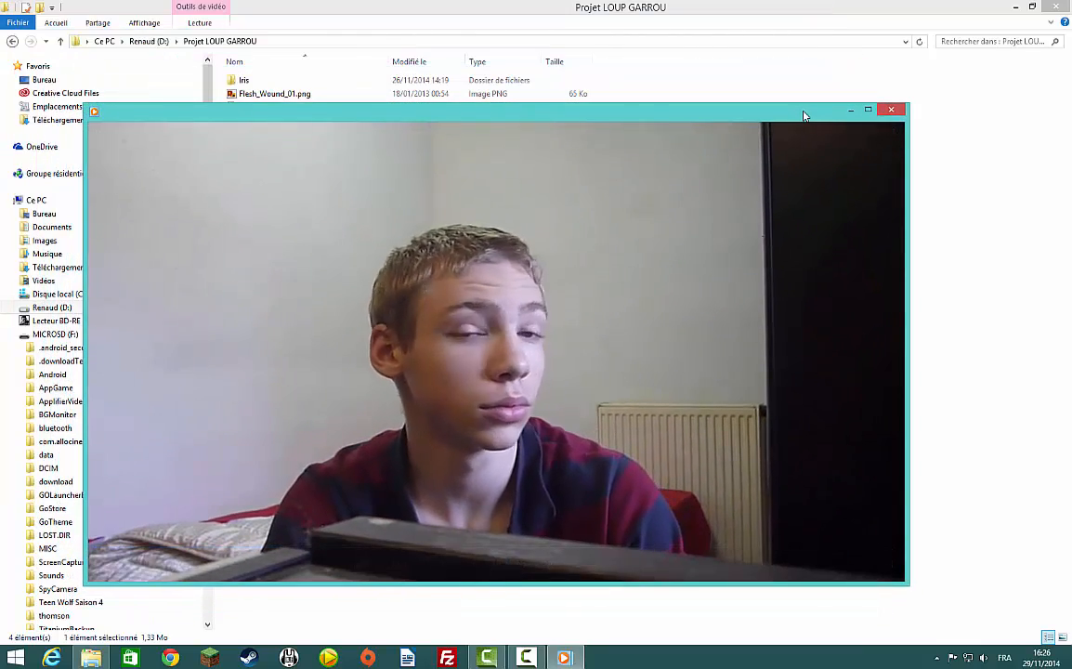
mouse_move(467, 312)
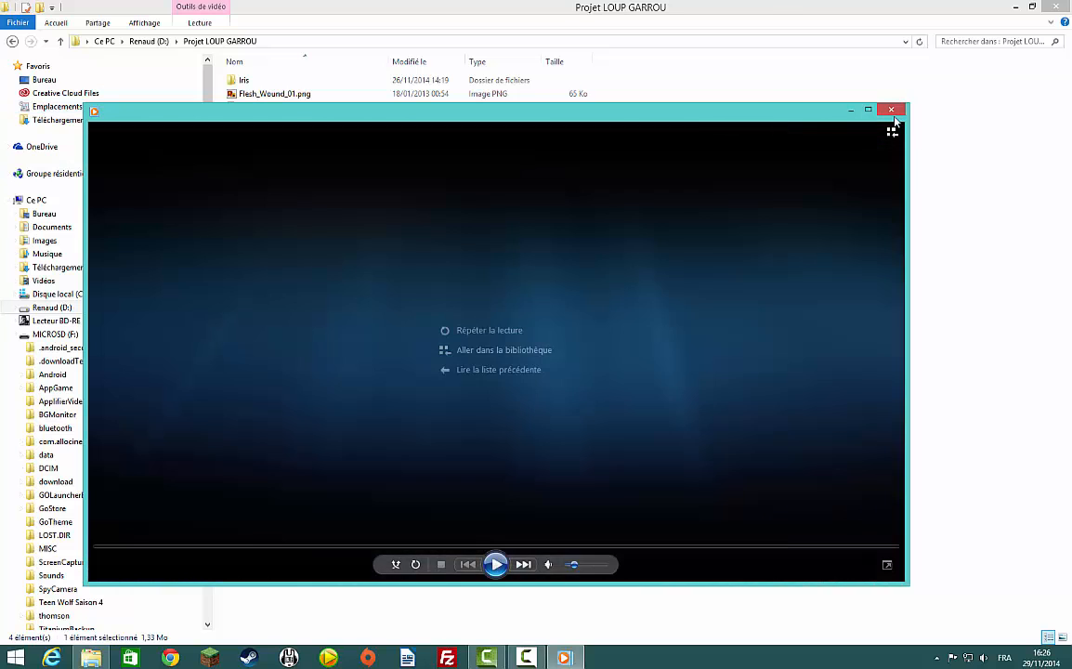
left_click_drag(789, 109, 747, 171)
left_click(849, 169)
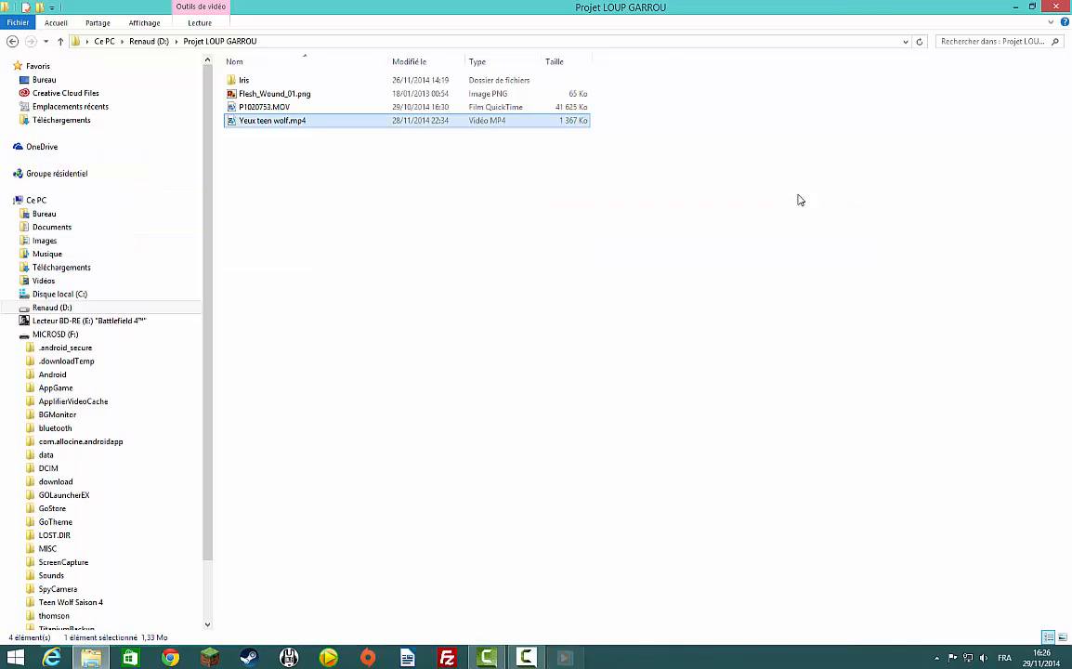
Play P1020753.MOV in a maximized player, pause it to examine the face and eyes, and close the player.
left_click(425, 222)
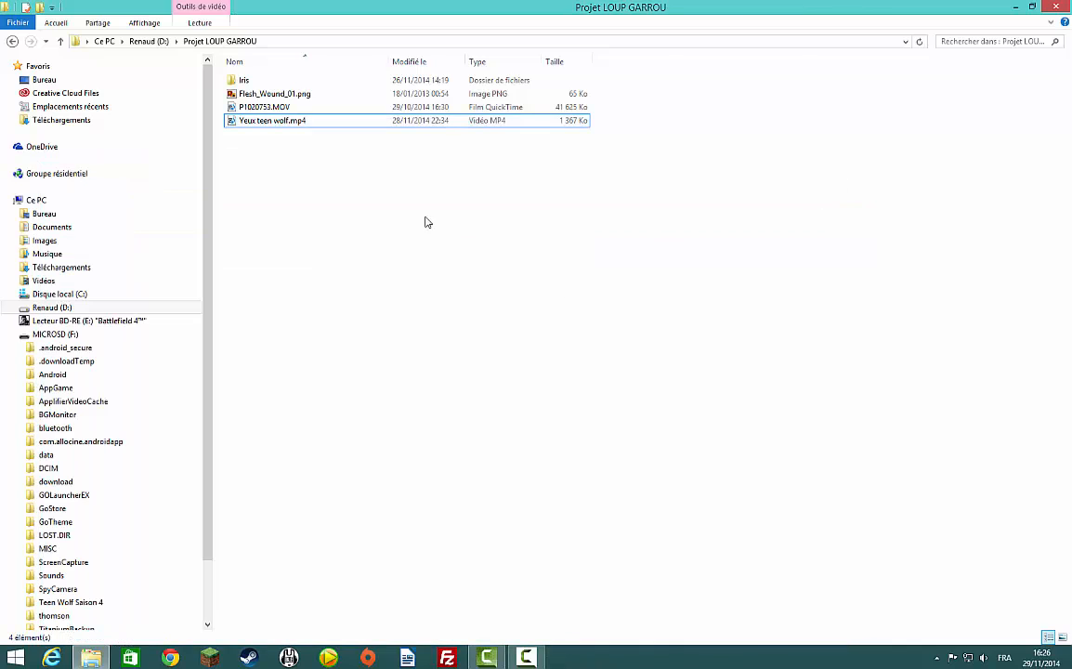
left_click(302, 128)
left_click(294, 108)
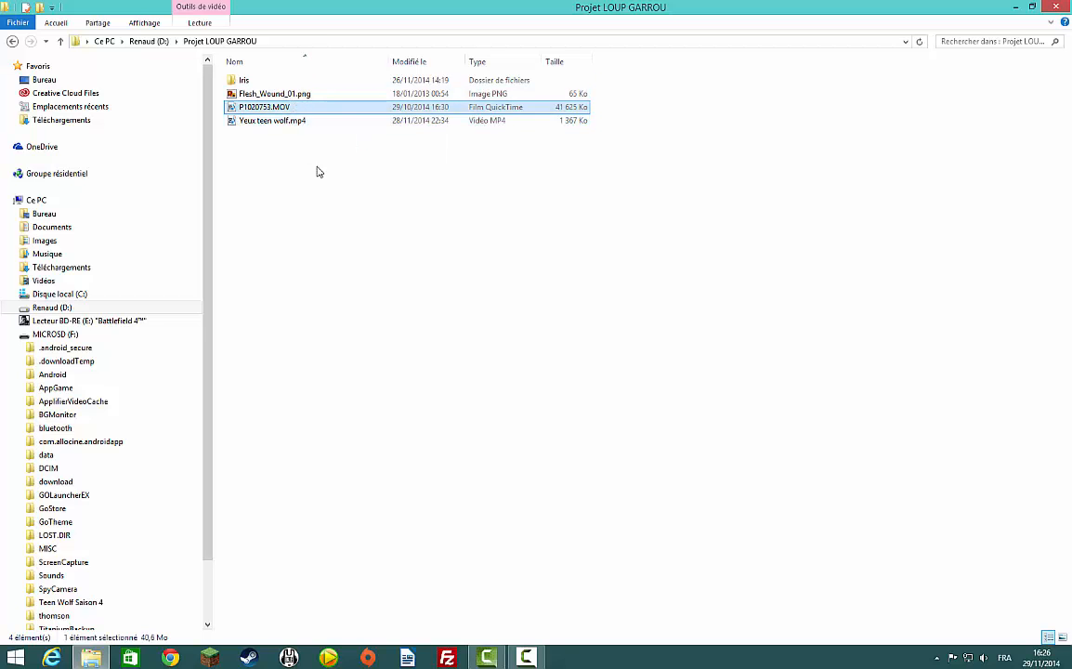
double_click(318, 109)
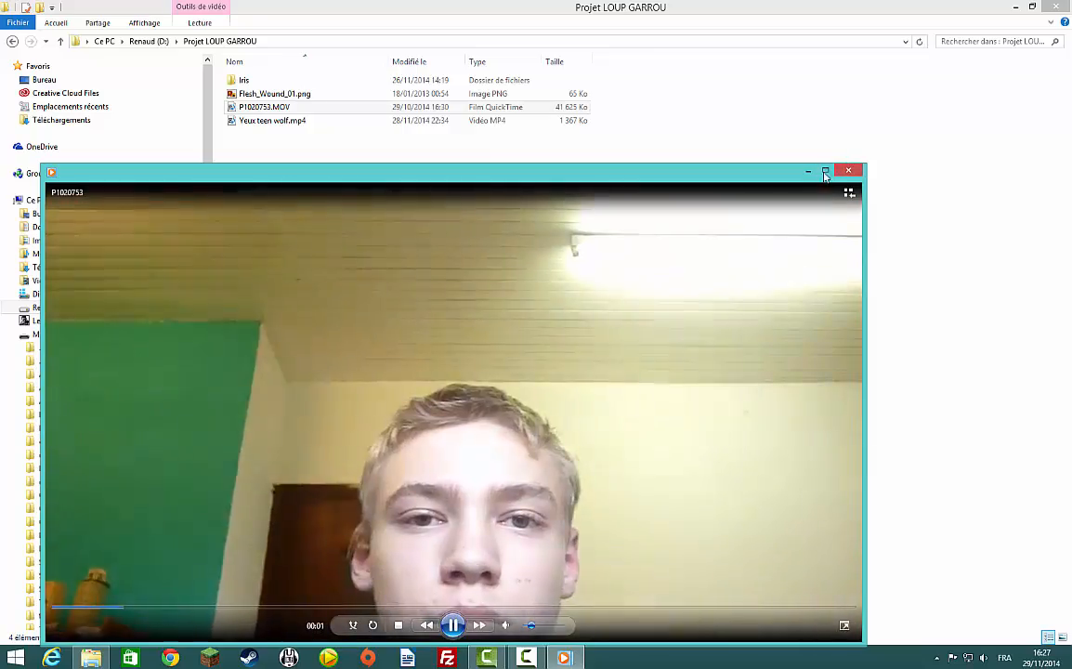
left_click(825, 170)
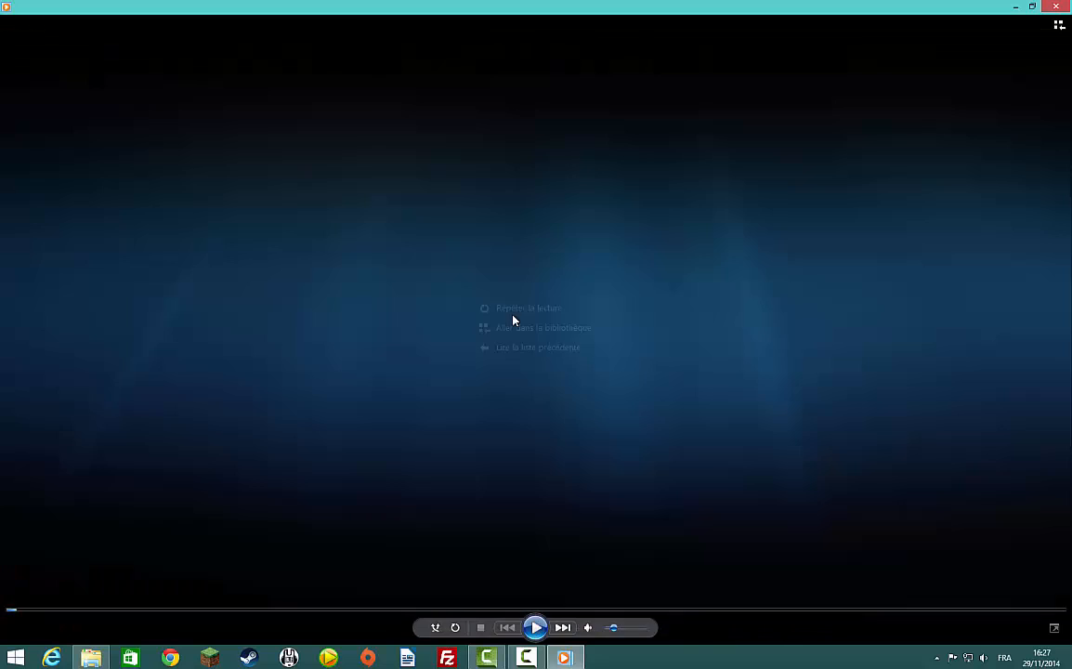
left_click(409, 611)
left_click(535, 628)
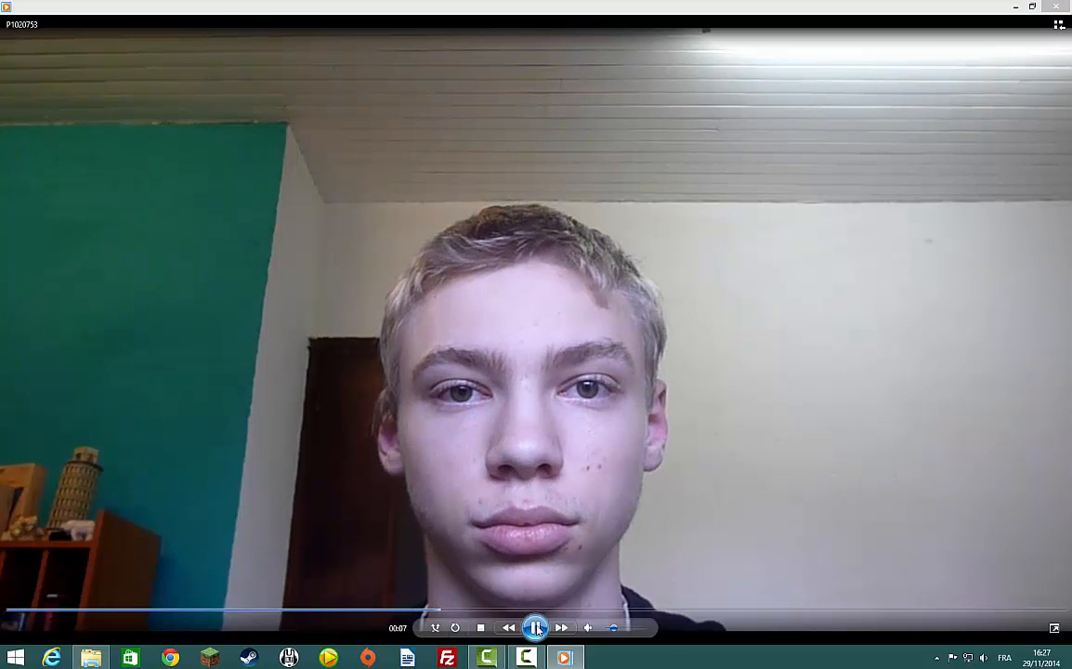
left_click(535, 628)
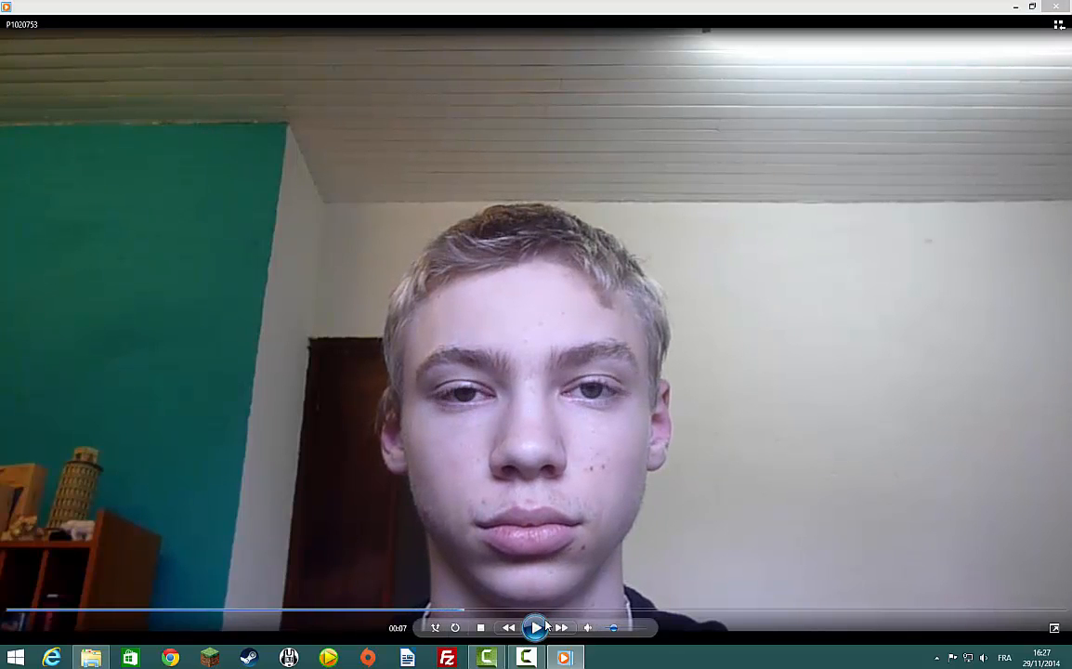
left_click(546, 626)
left_click(546, 626)
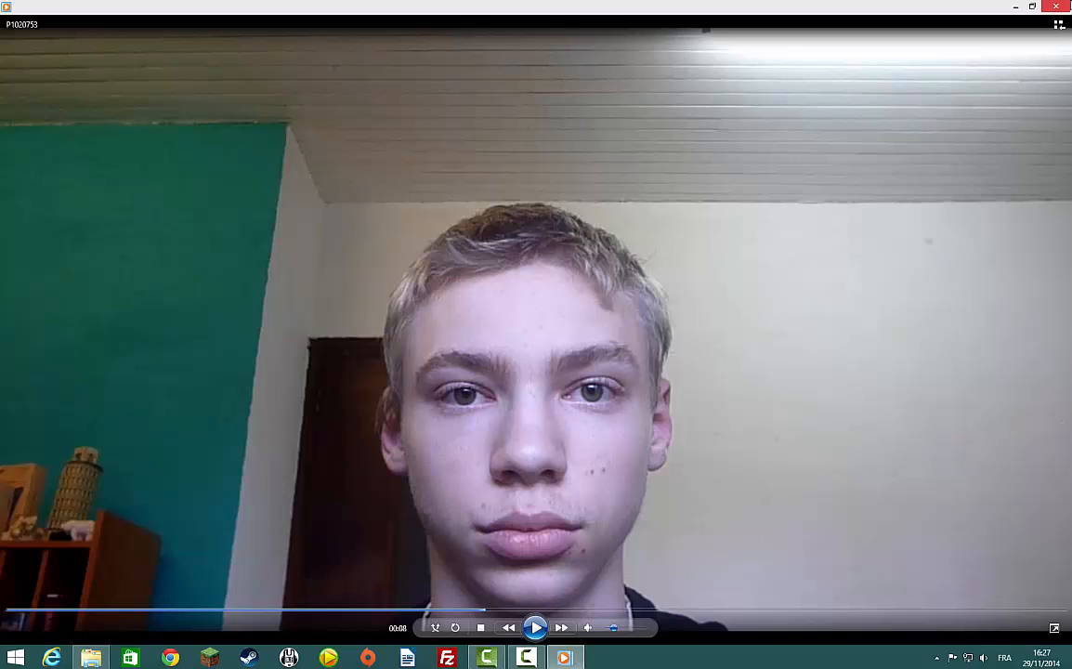
key("alt+F4")
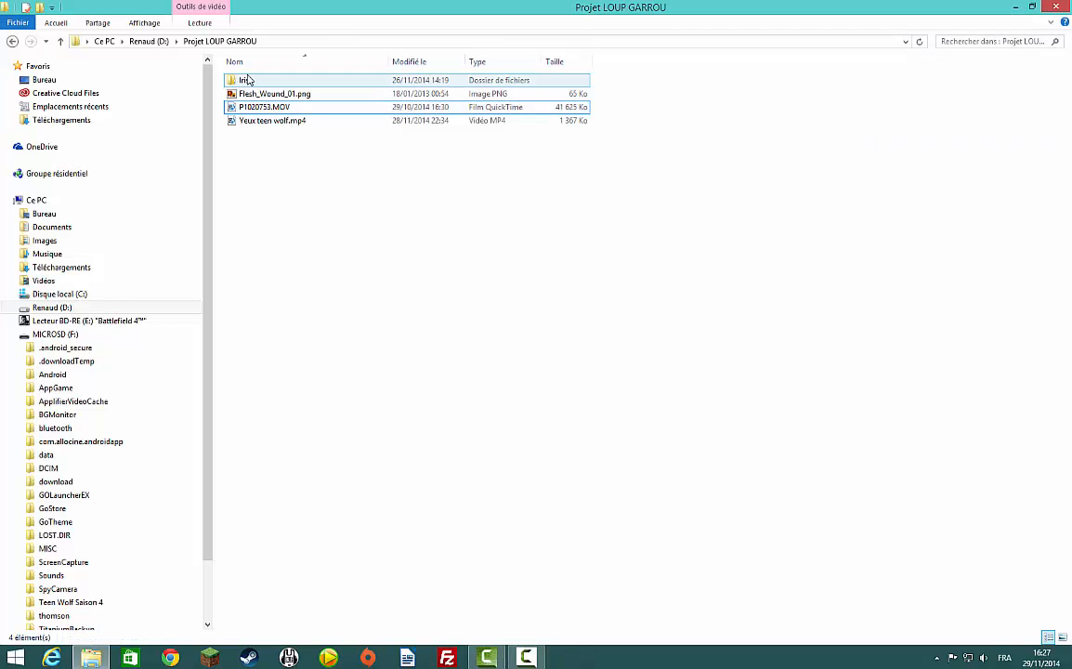
Look at Iris.png in the (Footage) subfolder of the Iris folder and return to the Projet LOUP GARROU folder.
left_click(246, 80)
double_click(246, 80)
left_click_drag(263, 129, 240, 75)
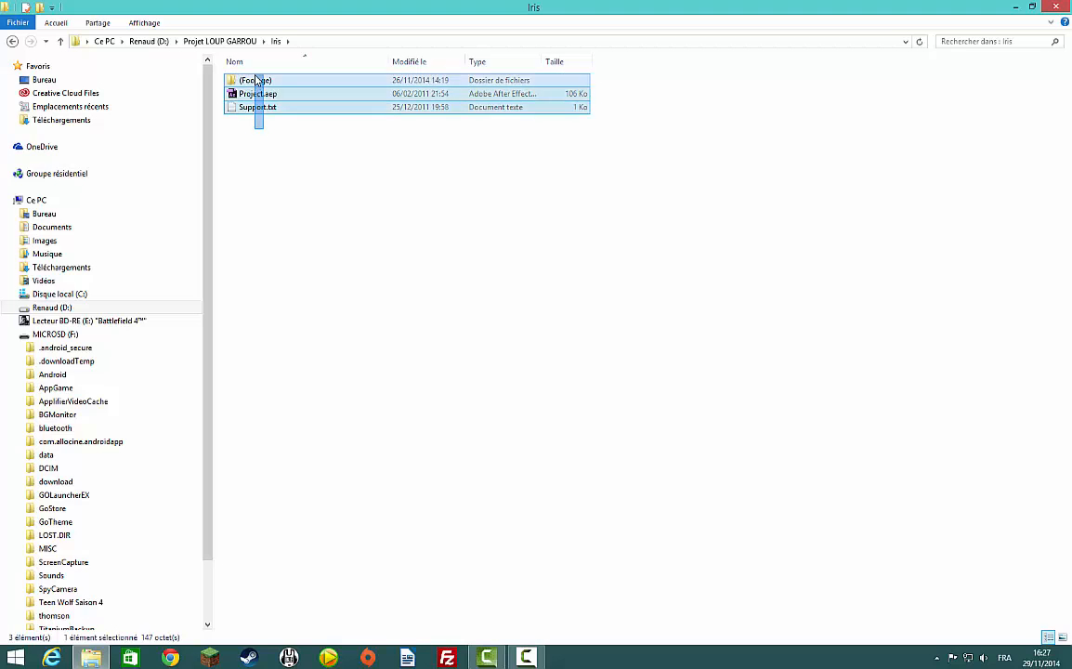
left_click(270, 83)
double_click(272, 87)
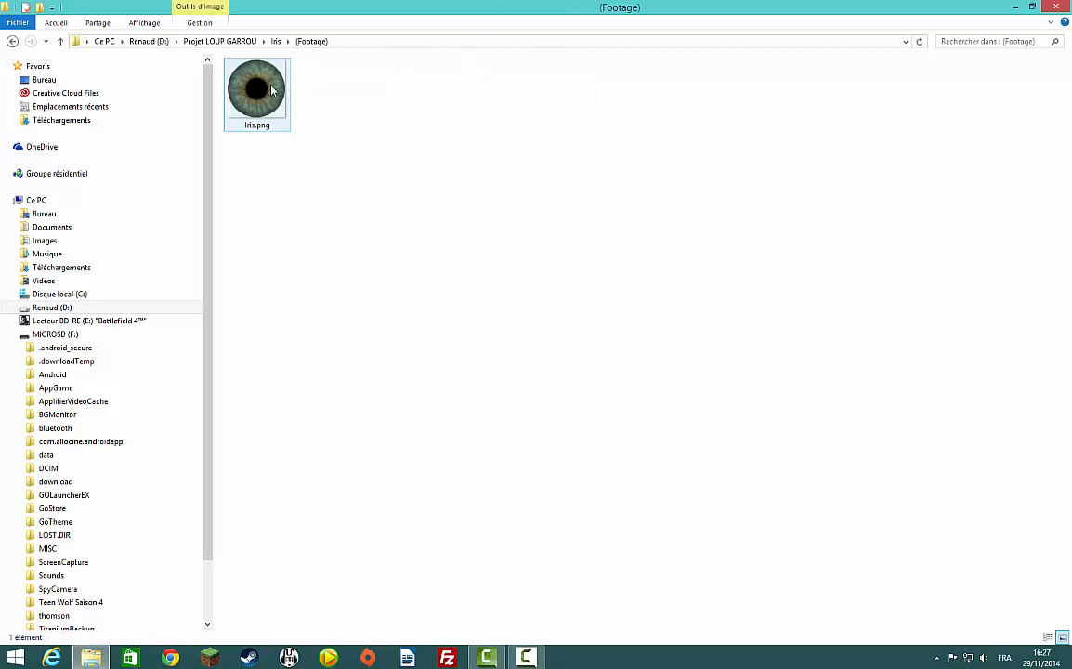
left_click(277, 42)
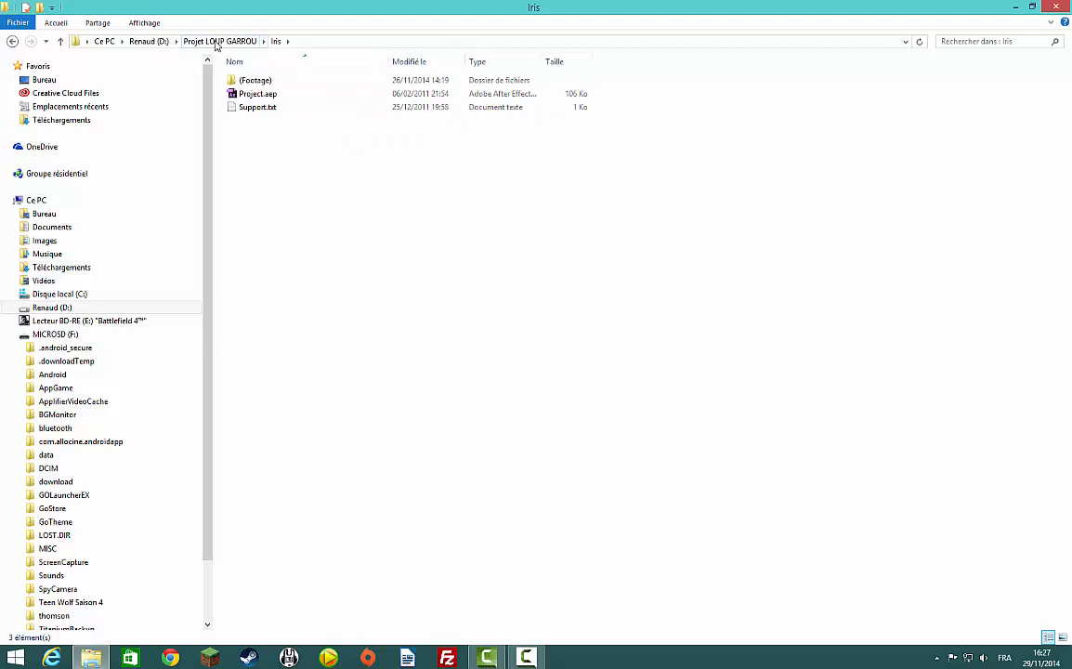
left_click(221, 42)
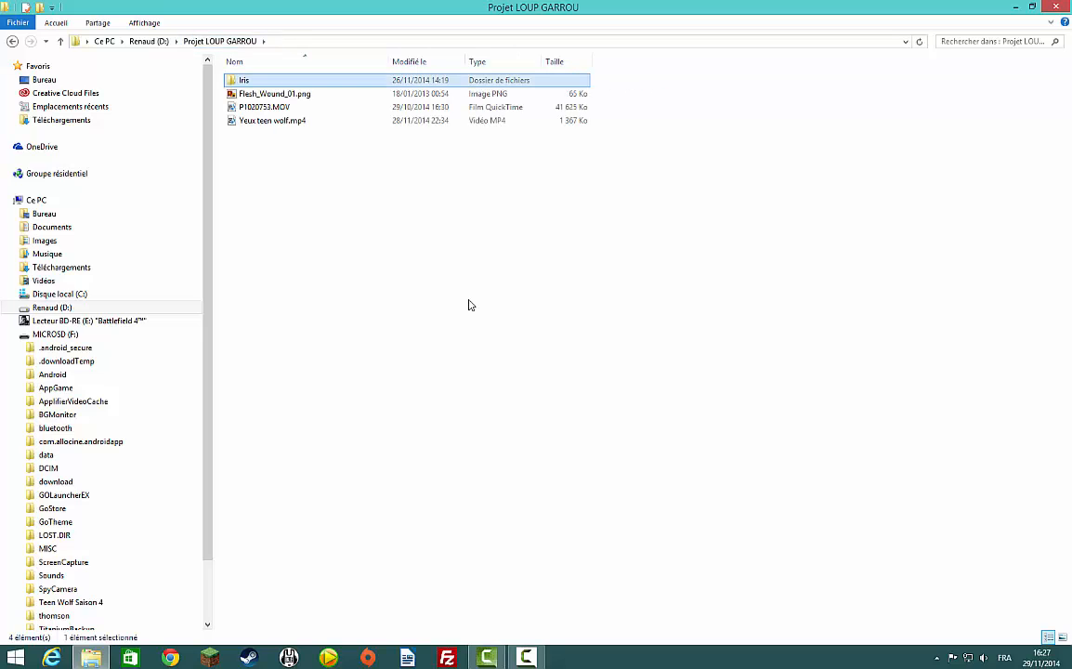
left_click(432, 450)
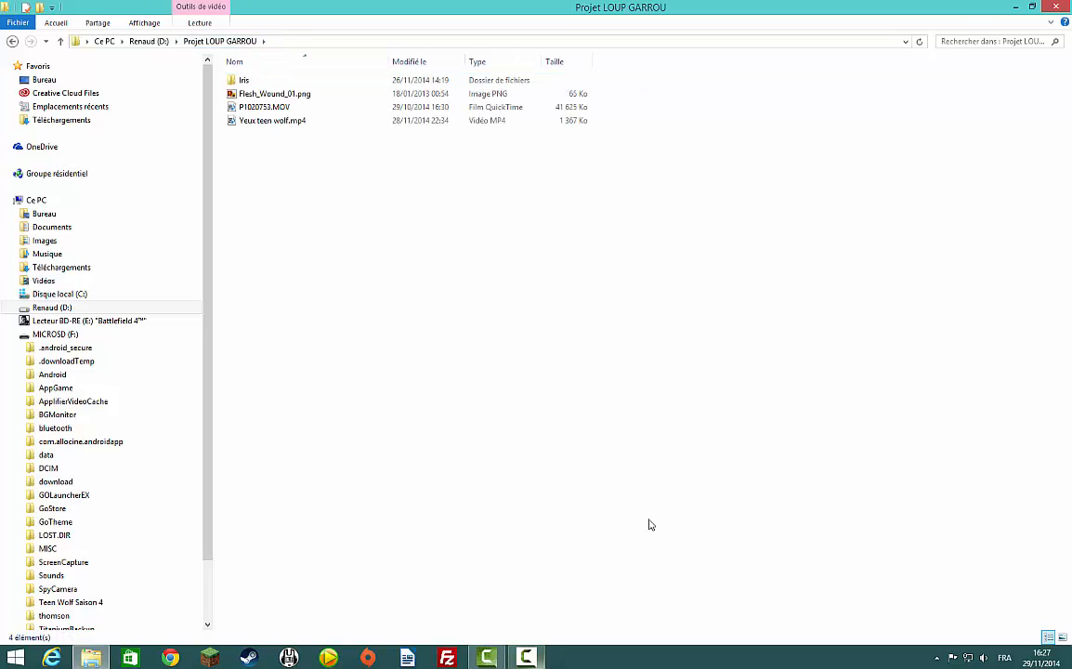
left_click(294, 110)
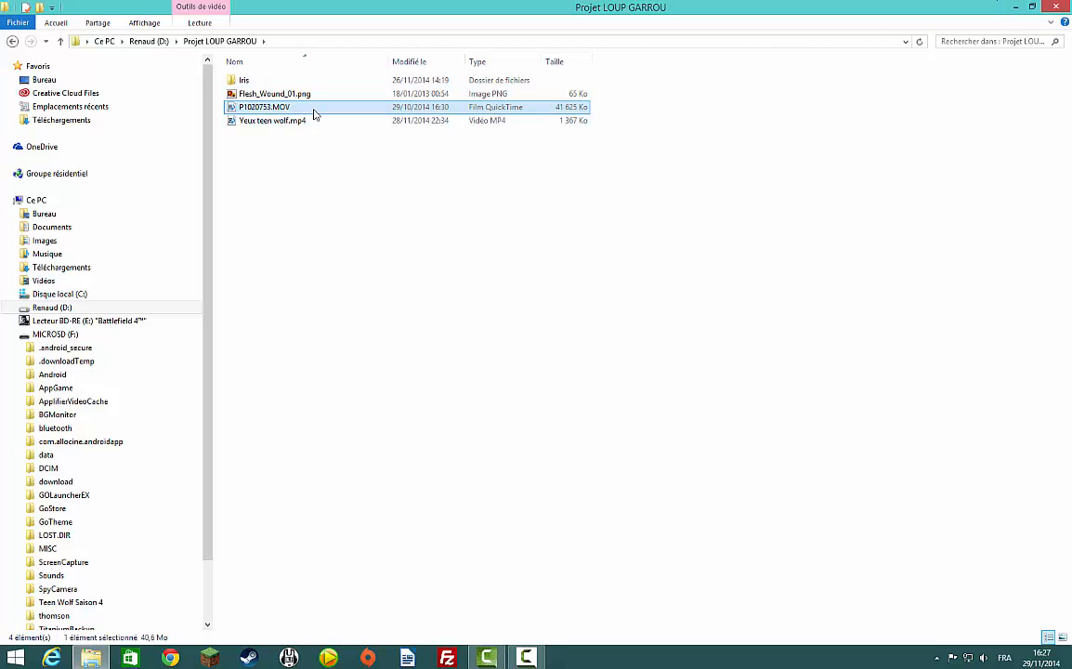
left_click(906, 505)
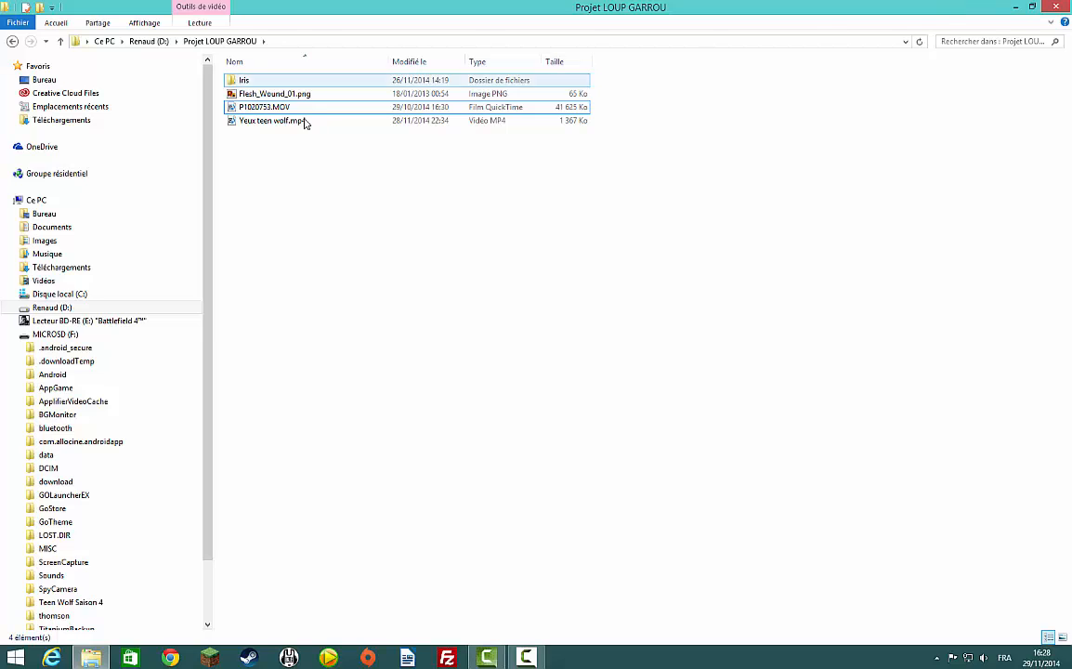
left_click(259, 108)
left_click(293, 187)
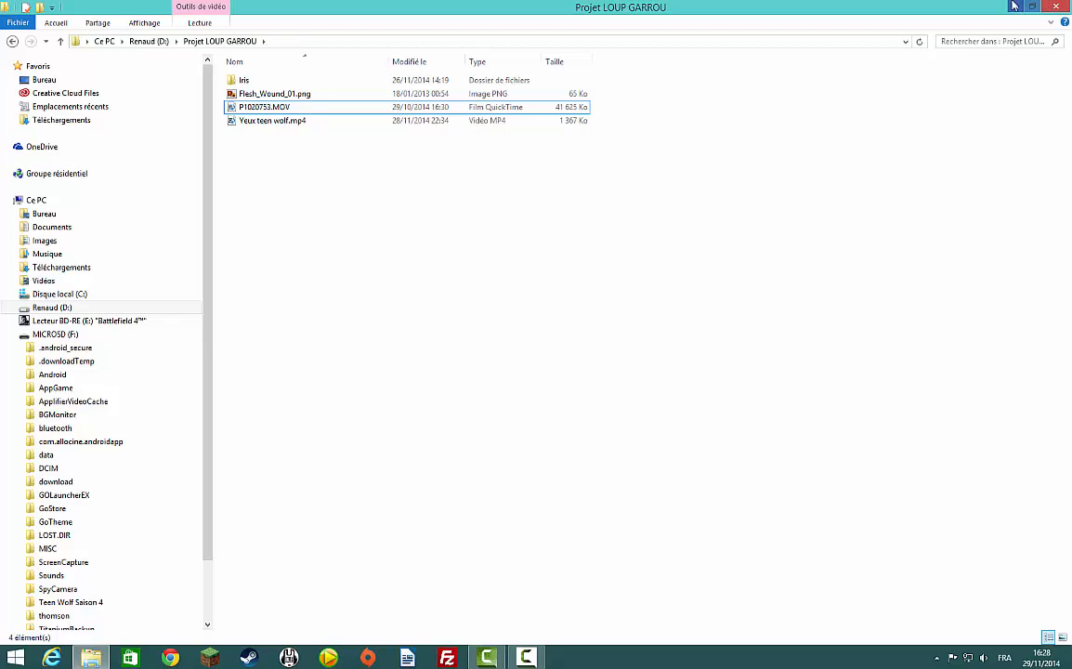
Switch to After Effects and place the Projet LOUP GARROU folder as a smaller window in front of it.
left_click(1056, 7)
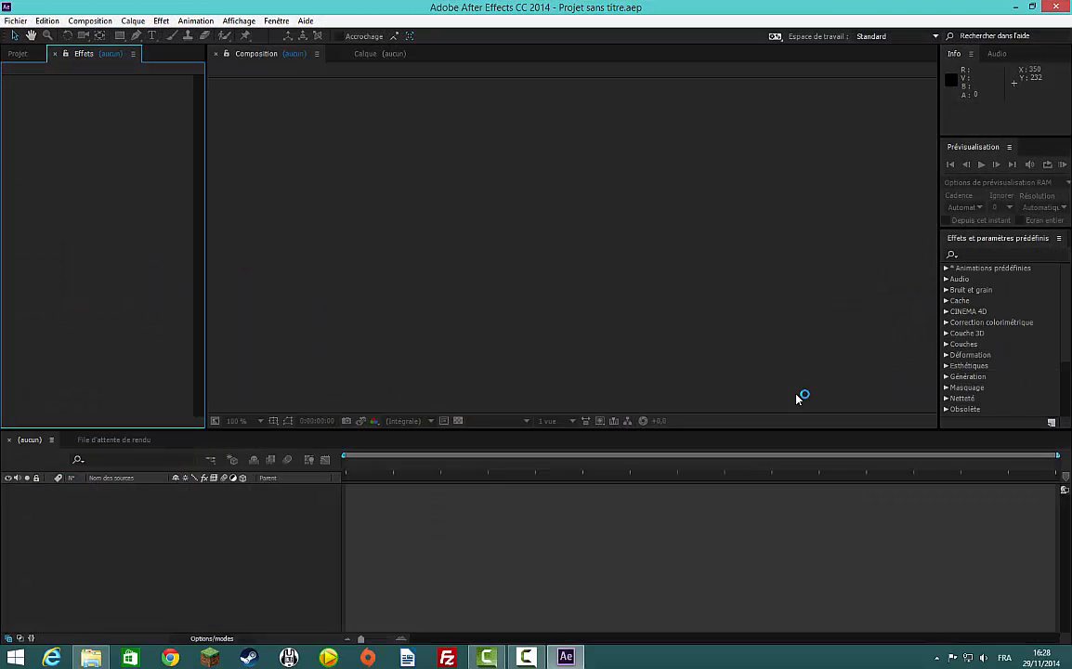
left_click(690, 454)
mouse_move(91, 654)
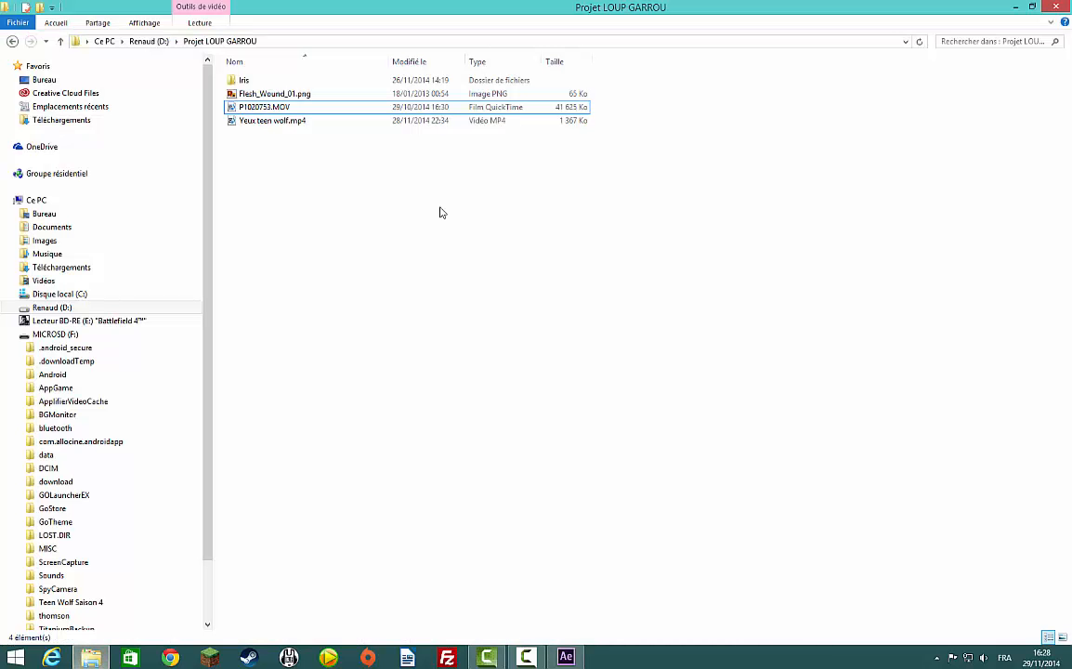
left_click_drag(561, 7, 768, 199)
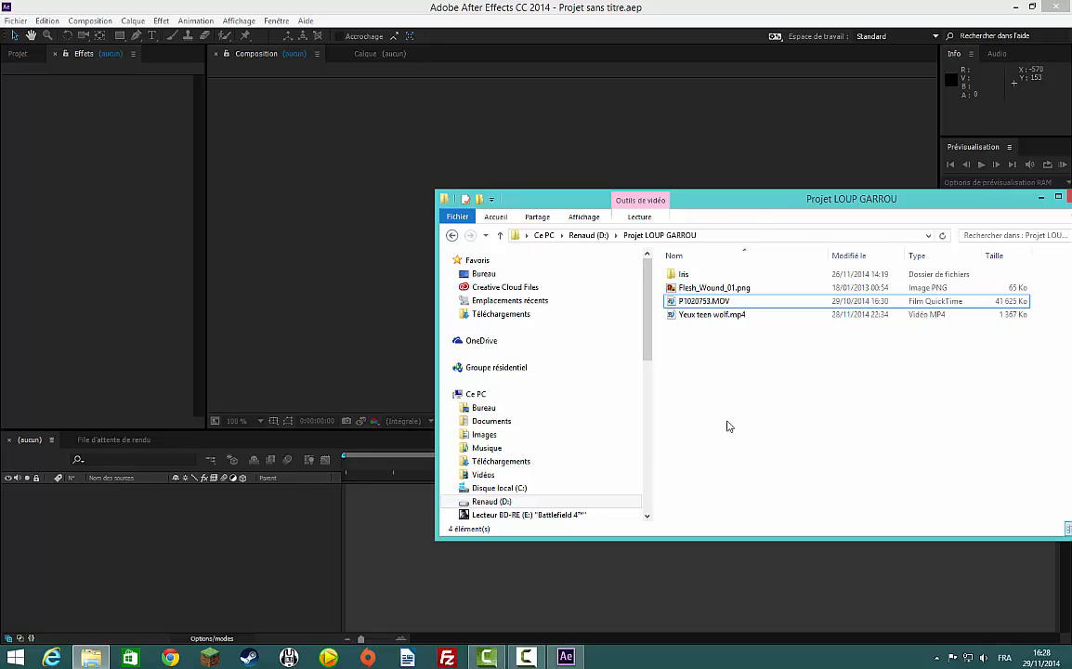
Import P1020753.MOV from the Projet LOUP GARROU folder into the After Effects project.
left_click(717, 302)
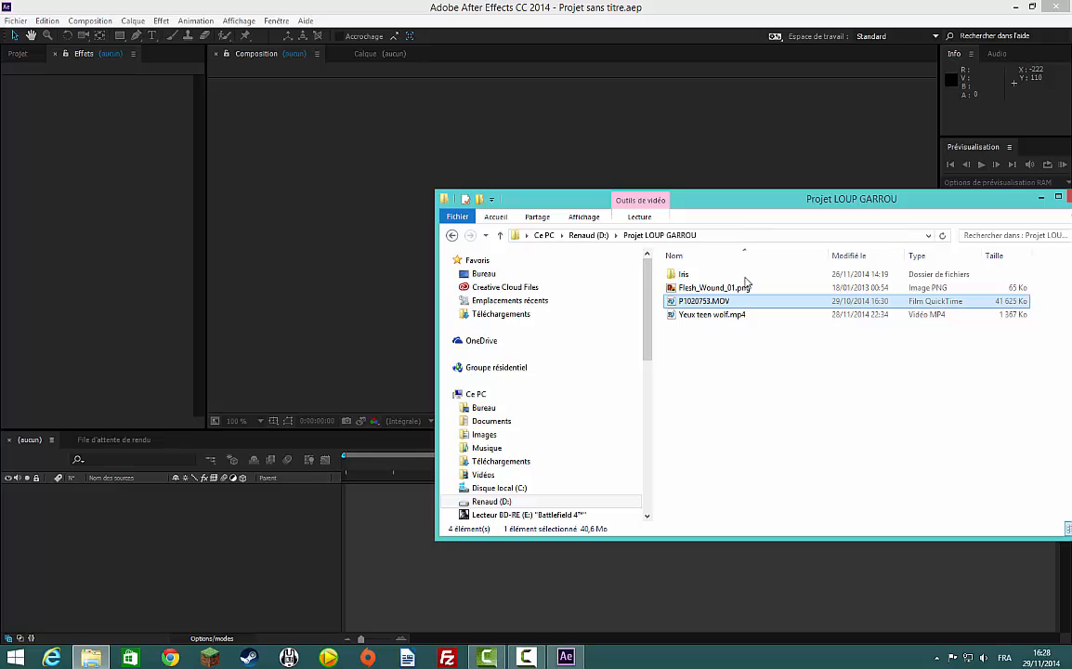
left_click_drag(740, 302, 228, 266)
left_click_drag(102, 249, 304, 325)
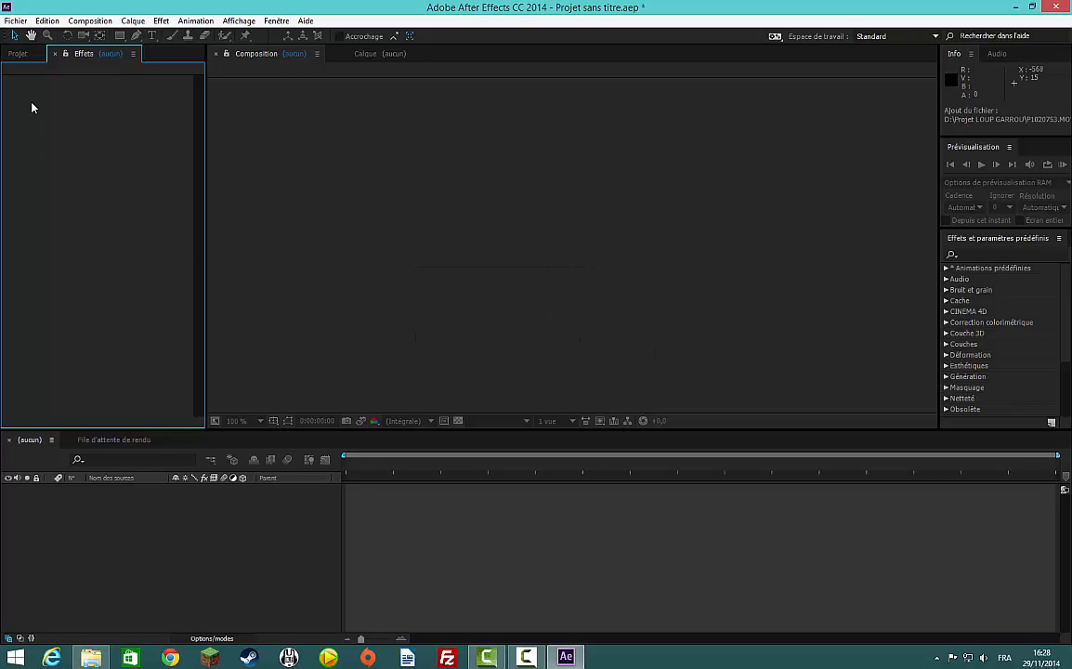
Create a composition from the P1020753.MOV footage in the project.
left_click(18, 53)
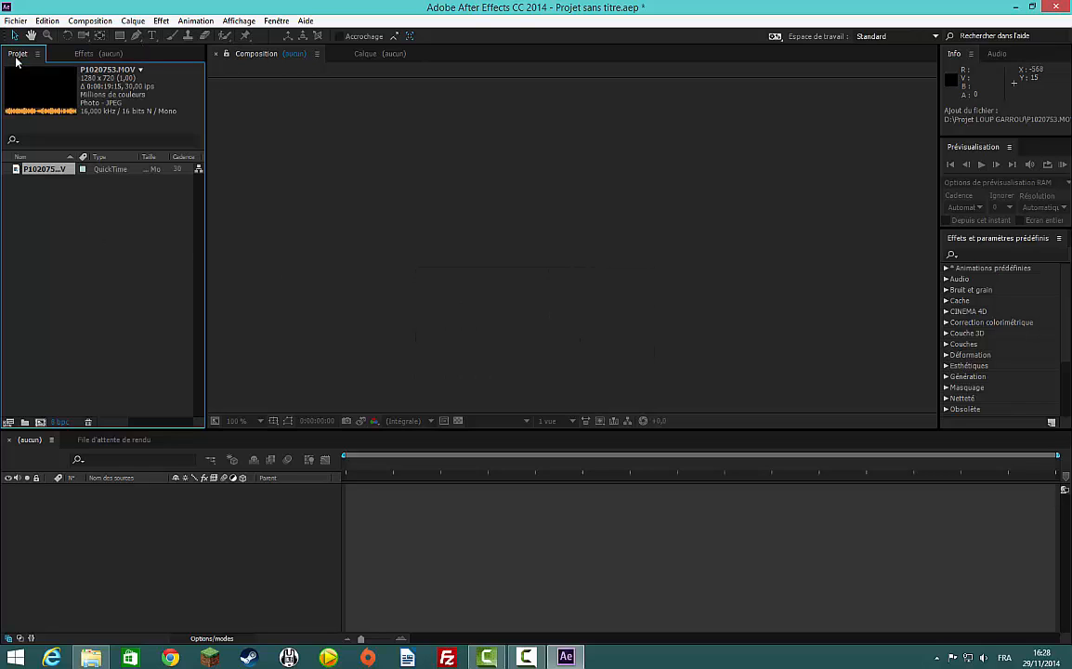
left_click(53, 217)
left_click_drag(38, 172, 102, 492)
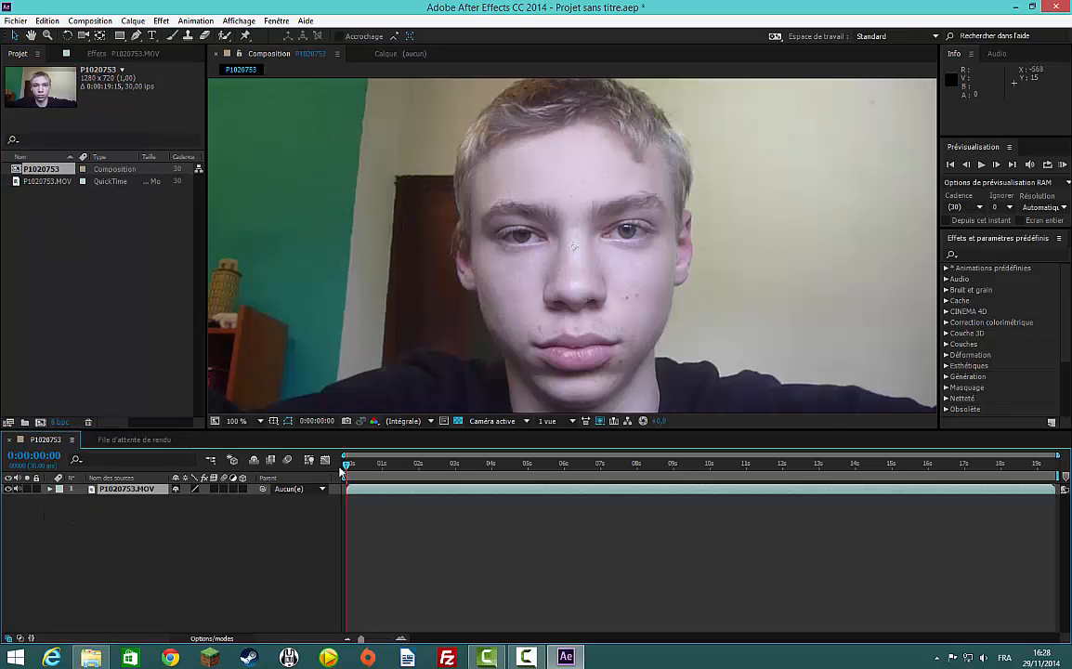
Trim the beginning of the P1020753.MOV layer up to 0:00:03:20 and move the layer back to the composition's start.
left_click_drag(387, 469, 480, 522)
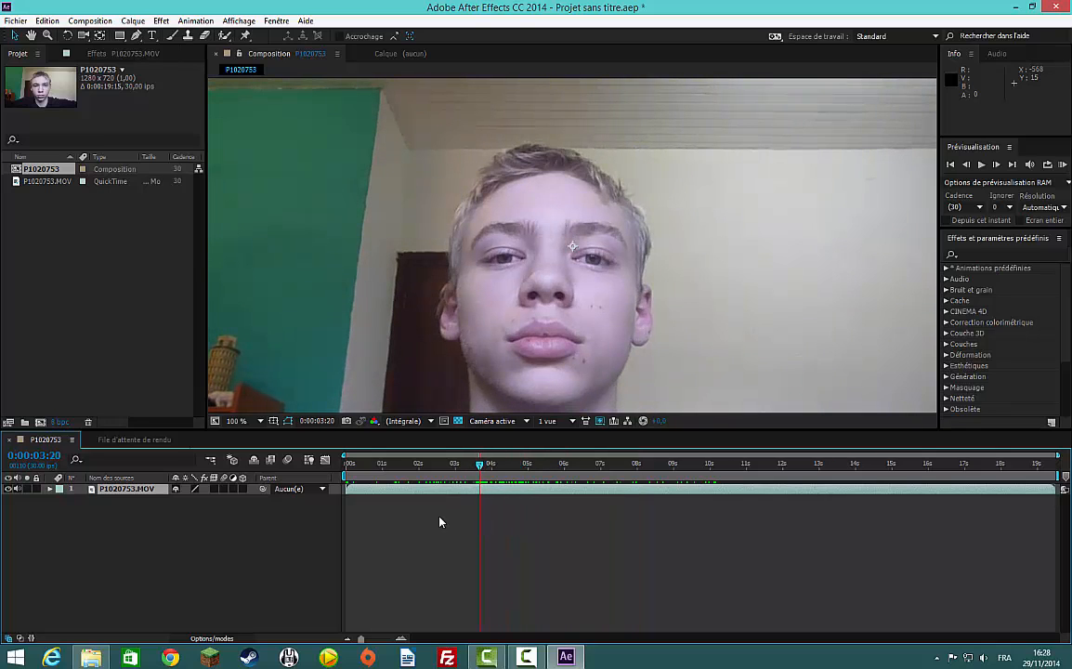
left_click_drag(345, 488, 468, 500)
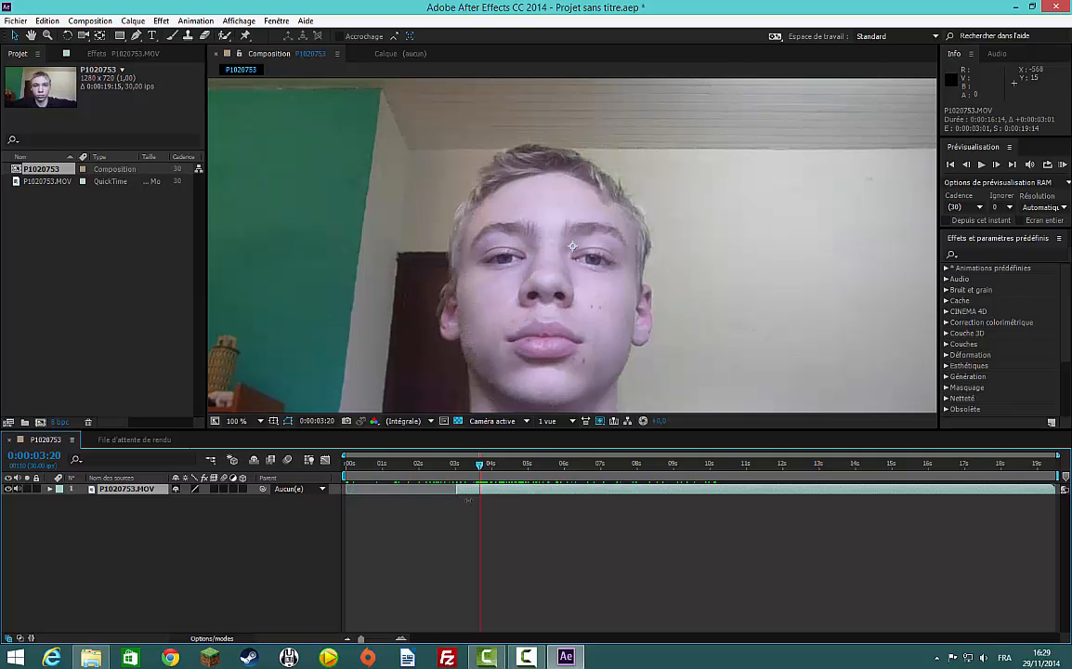
left_click_drag(555, 492, 425, 492)
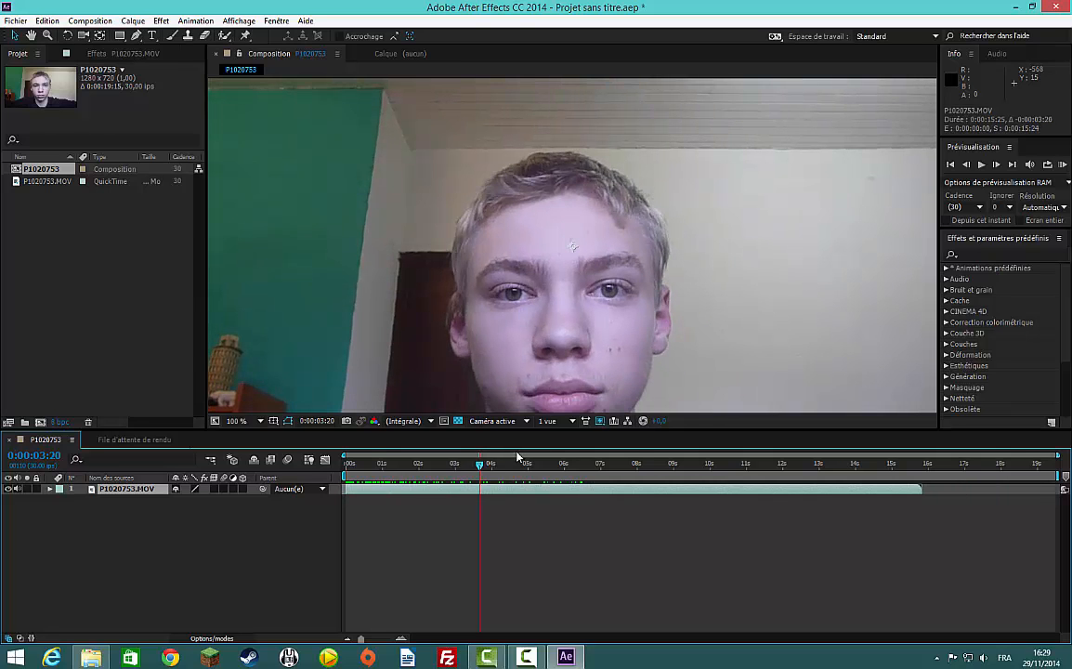
Preview the playback of the trimmed clip with the whole frame in view.
key("KP_0")
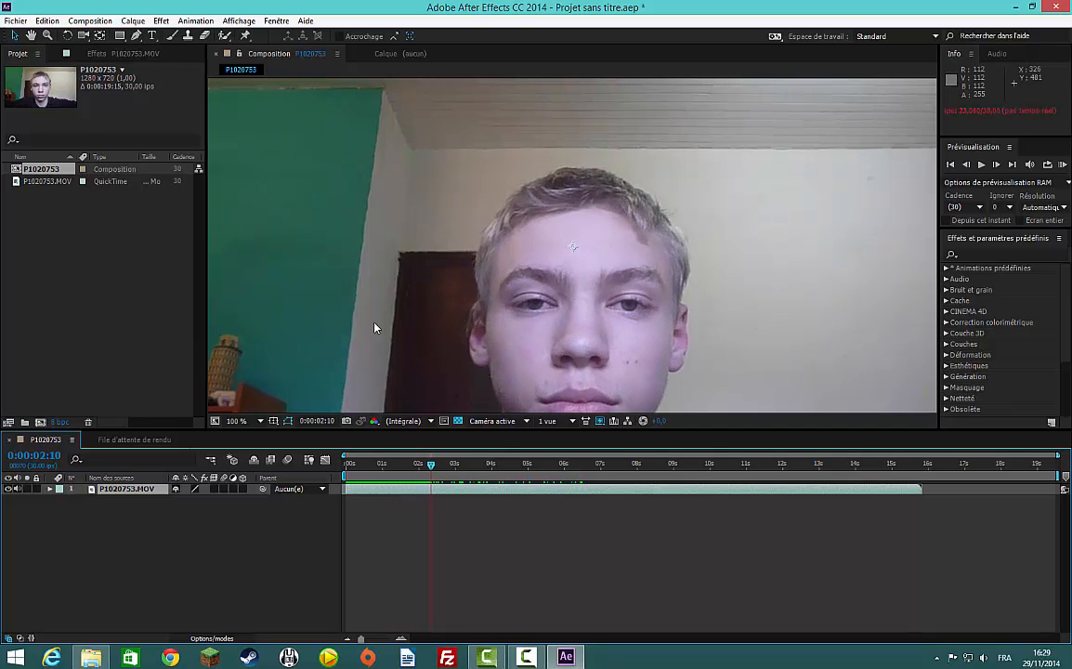
scroll(415, 314, "down", 4)
scroll(415, 314, "up", 2)
key("space")
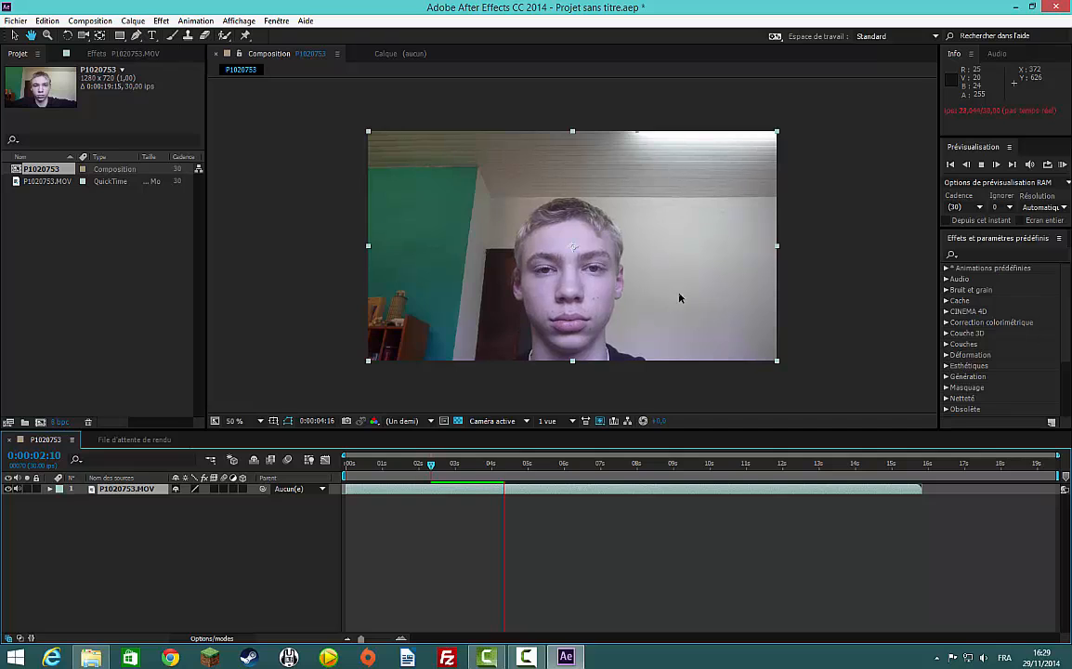
Stop the preview and go back to 0:00:00:07 near the start of the clip.
key("space")
left_click_drag(538, 467, 353, 467)
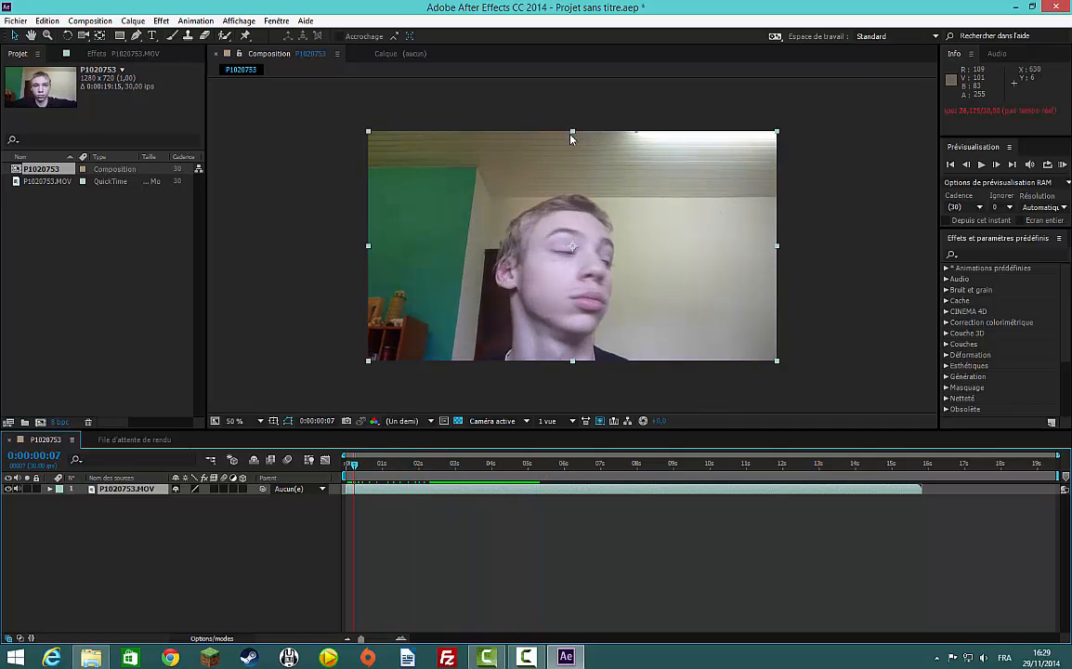
mouse_move(573, 135)
left_mouse_down()
mouse_move(576, 166)
mouse_move(574, 132)
left_mouse_up()
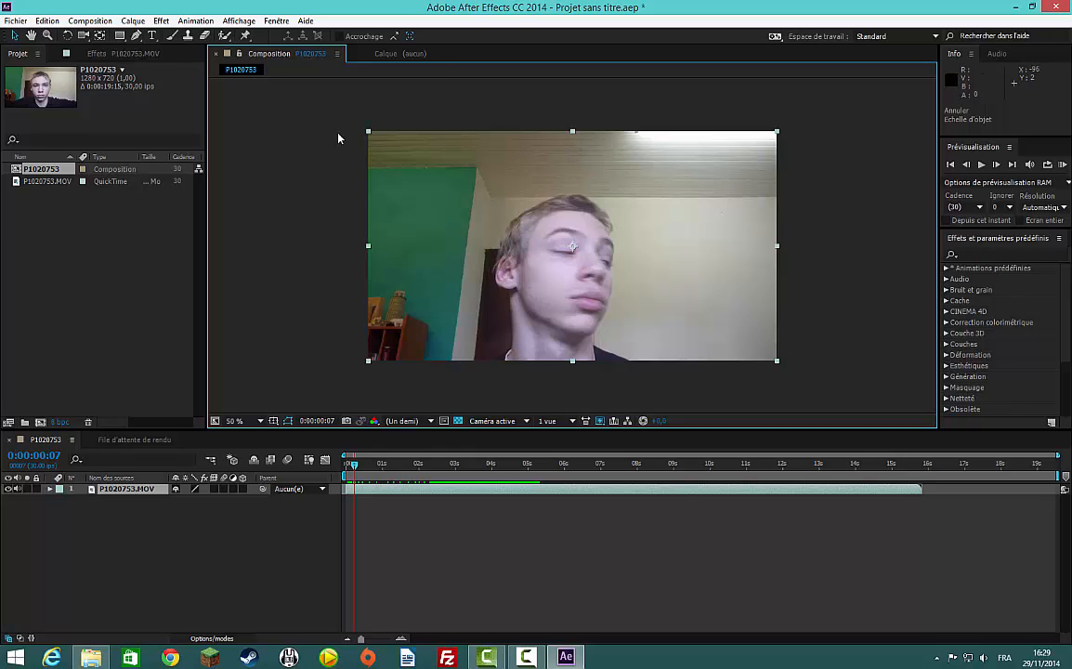
Try a rectangular mask over the lower part of the P1020753.MOV layer, and undo it.
left_click(120, 37)
mouse_move(350, 185)
left_mouse_down()
mouse_move(638, 317)
mouse_move(814, 350)
mouse_move(820, 369)
left_mouse_up()
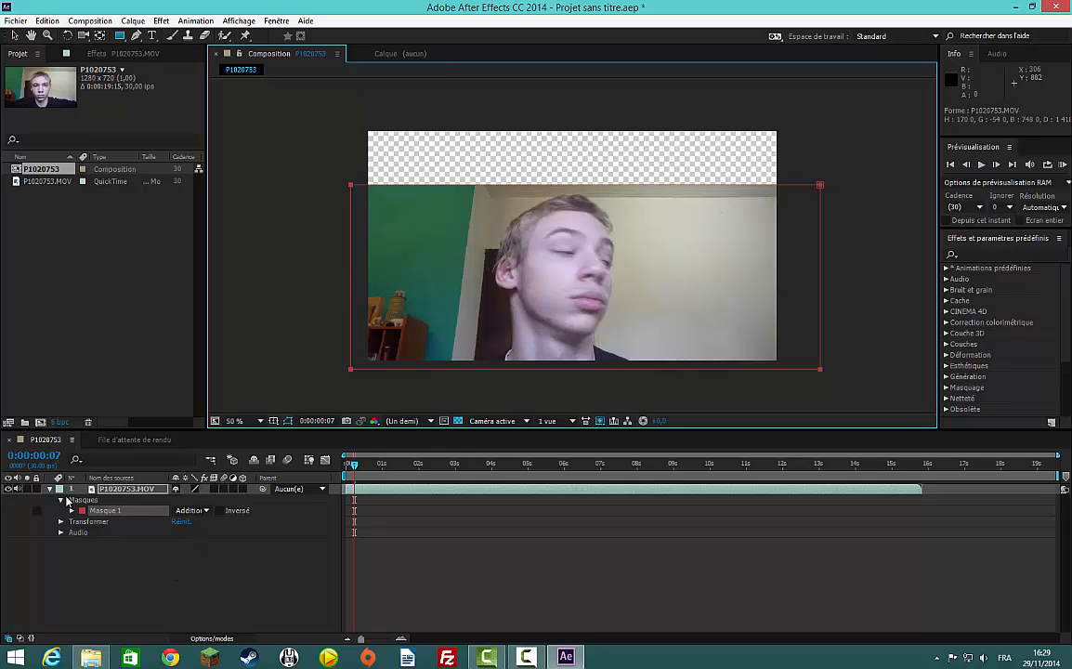
key("v")
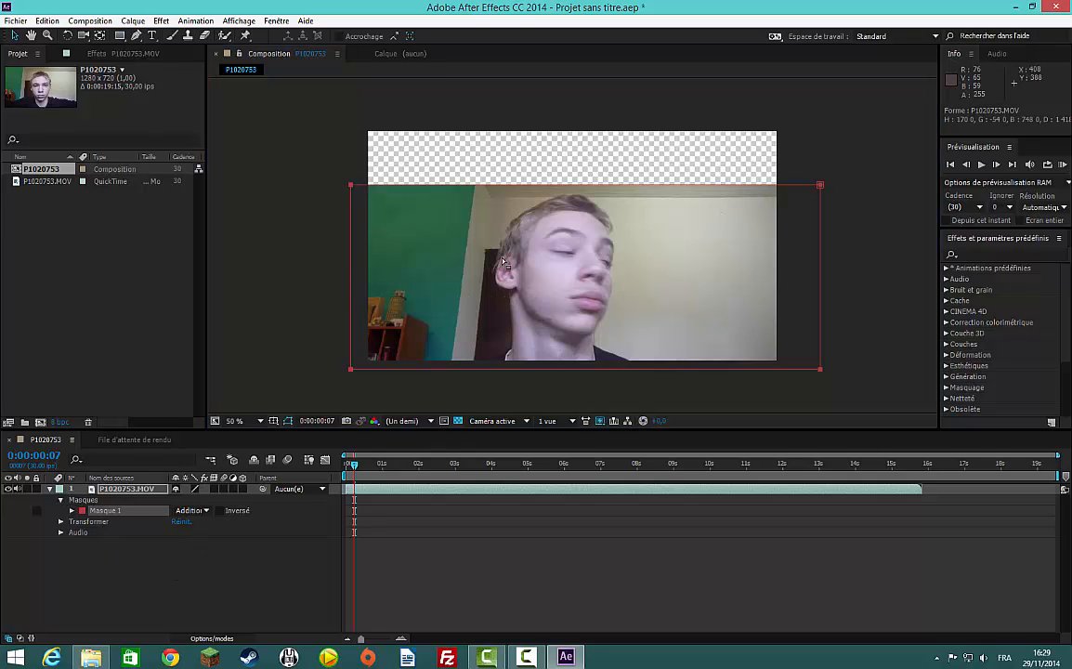
left_click(495, 229)
key("ctrl+z")
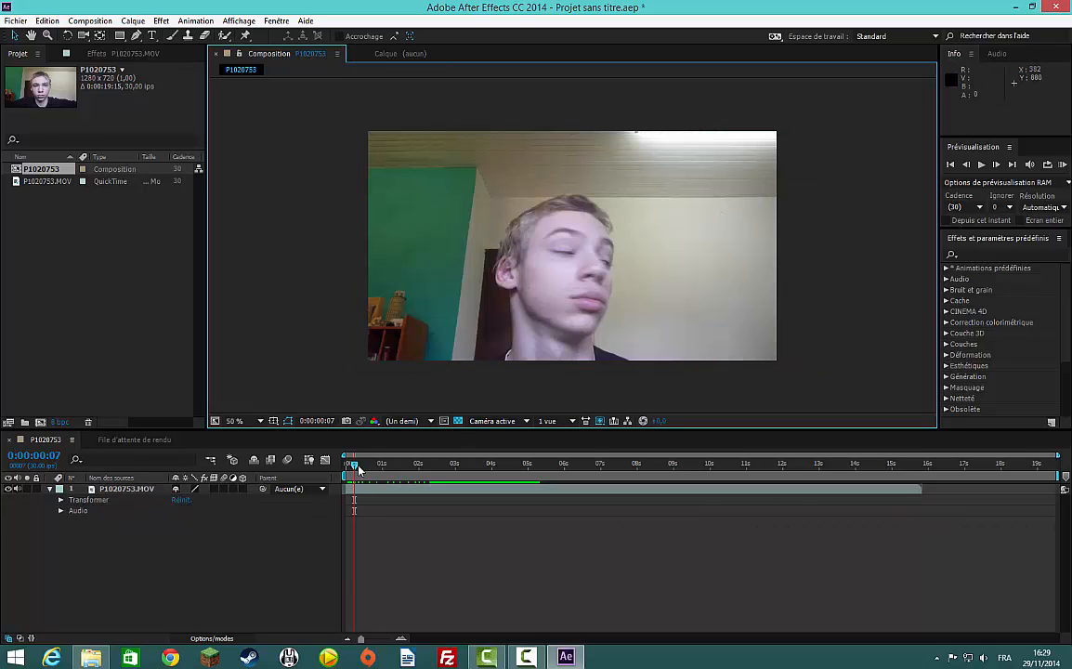
Return to 0:00:00:00 and import Project.aep from the Iris folder inside Projet LOUP GARROU.
left_click_drag(357, 466, 148, 327)
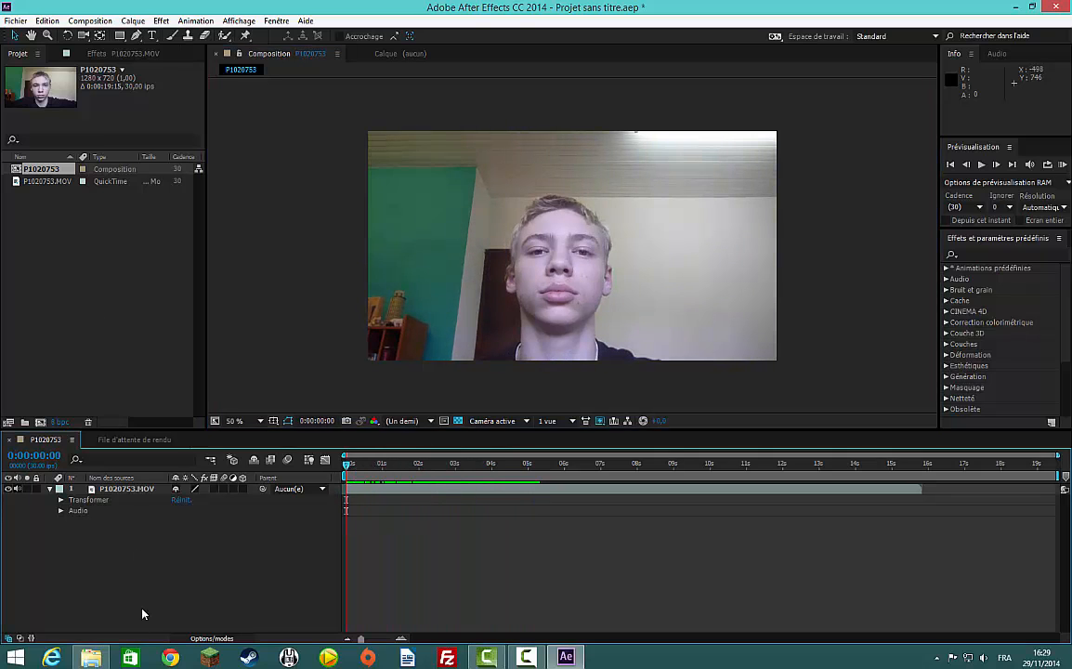
left_click(91, 657)
left_click(698, 276)
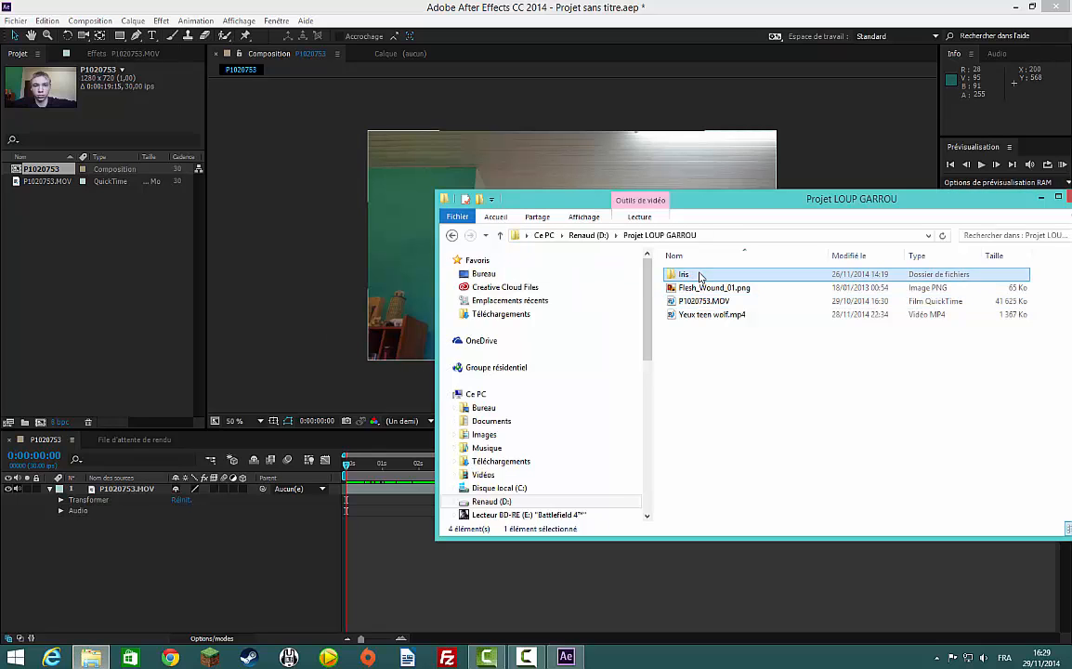
double_click(698, 276)
left_click_drag(692, 288, 76, 258)
left_click(390, 5)
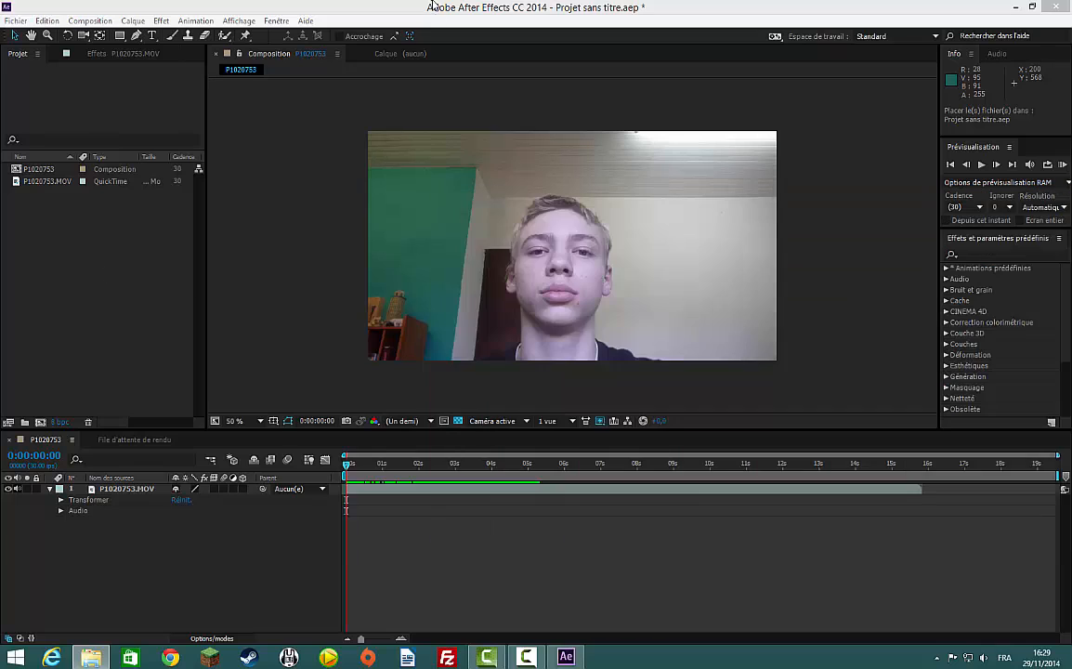
left_click(37, 181)
left_click(34, 168)
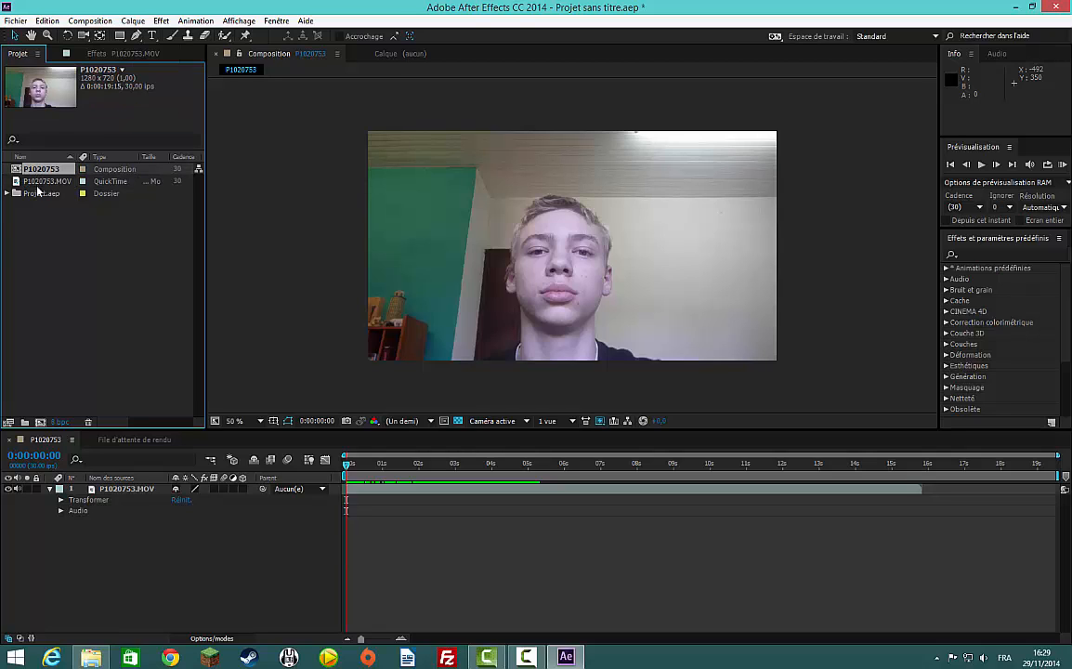
Add the Iris composition from the Project.aep folder to the P1020753 composition, above the P1020753.MOV layer.
left_click(7, 193)
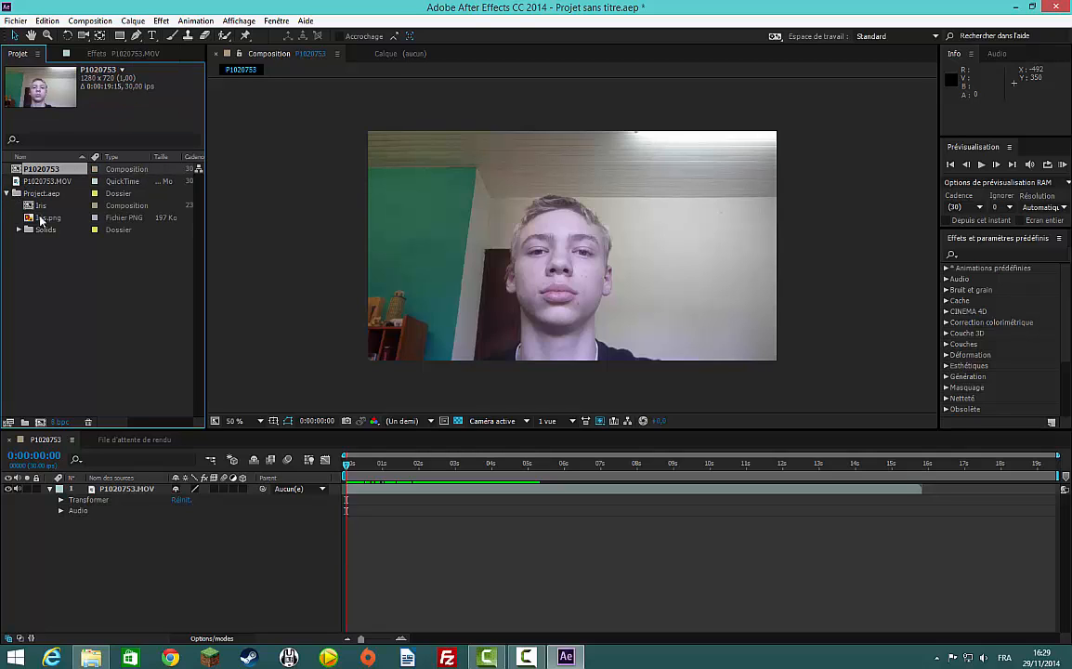
double_click(41, 205)
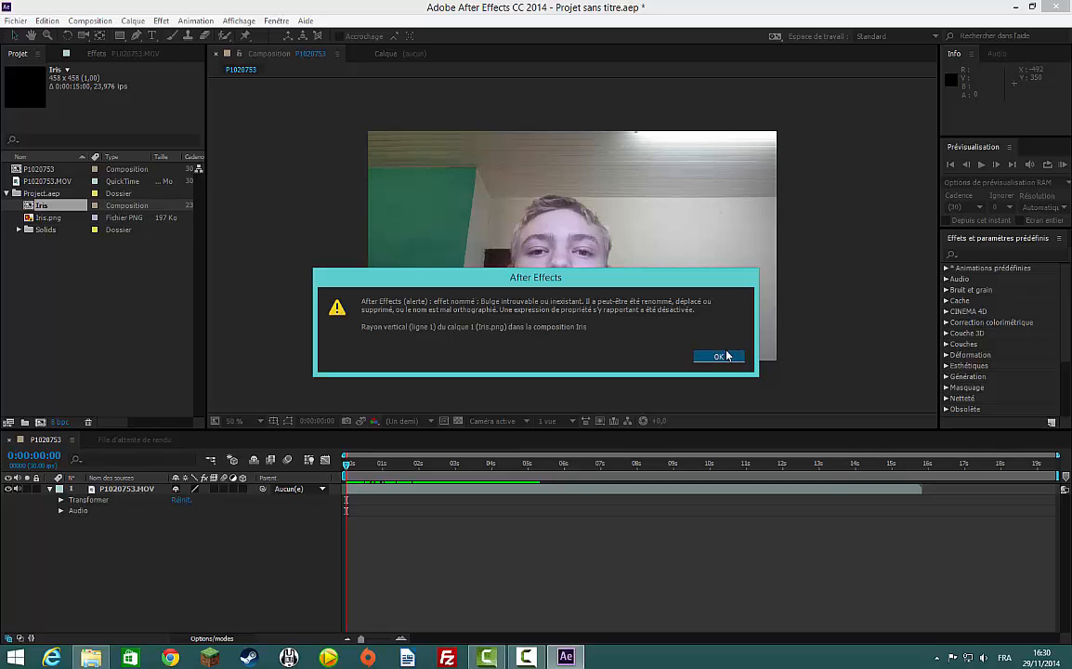
left_click(727, 355)
left_click(727, 381)
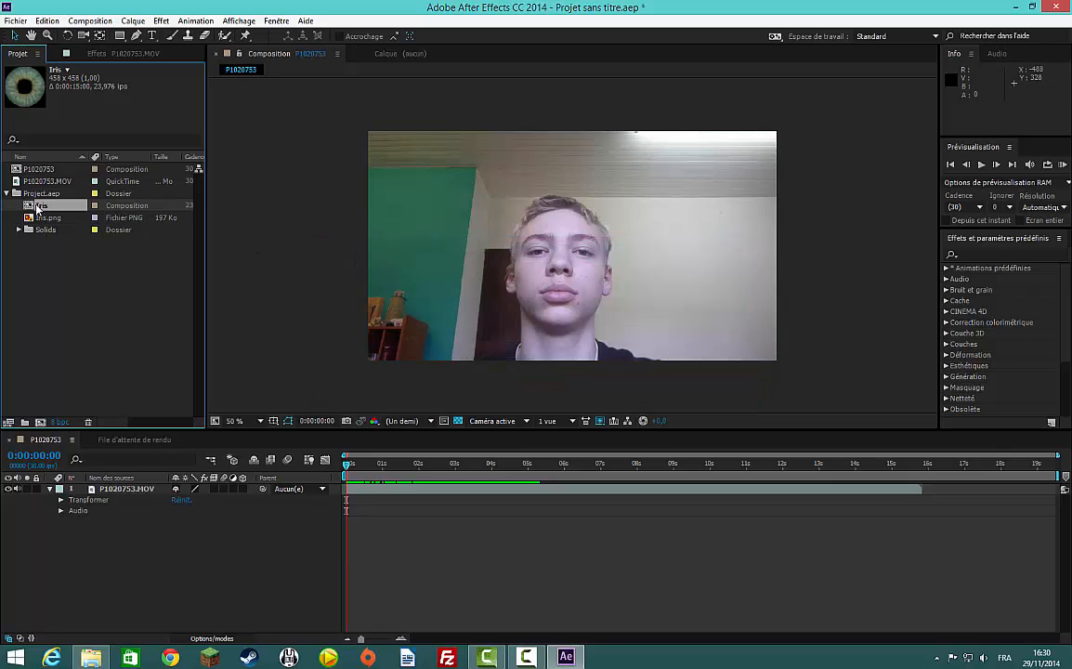
left_click_drag(37, 206, 100, 500)
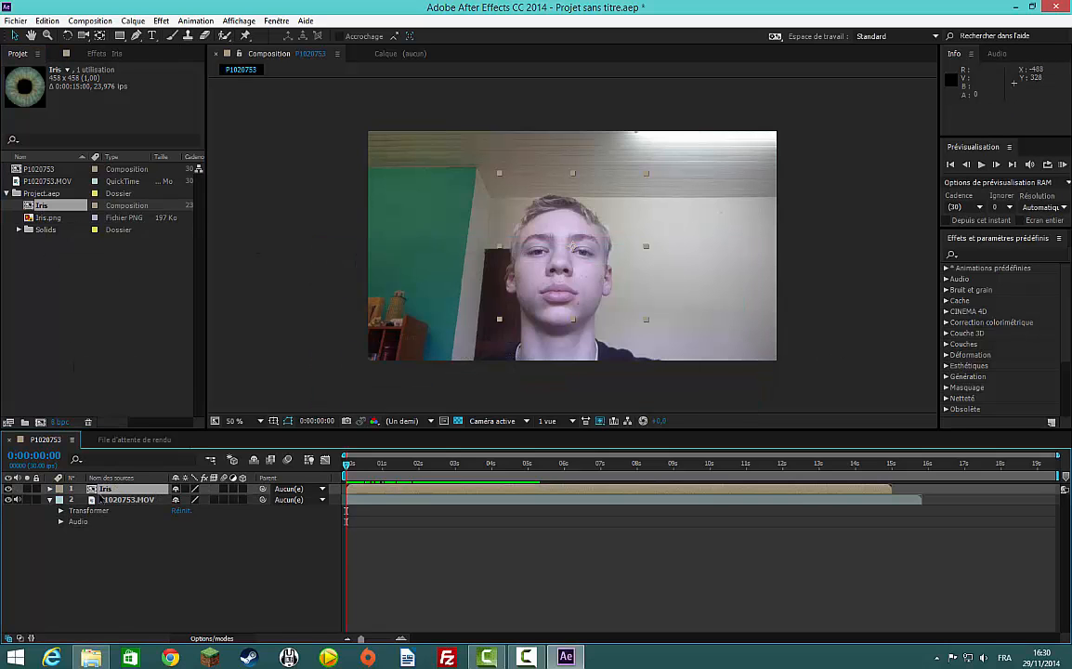
left_click(51, 501)
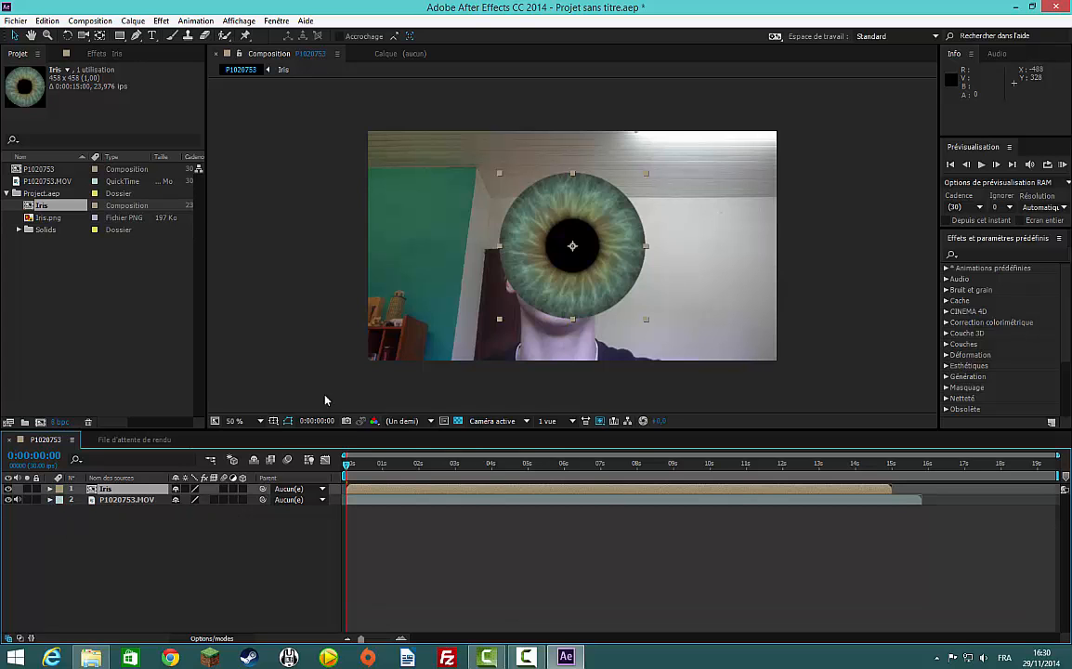
Move the Iris layer off the face to about 1021, 369 and go to 0:00:02:19, where both eyes are open.
scroll(453, 252, "up", 1)
left_click_drag(566, 291, 846, 299)
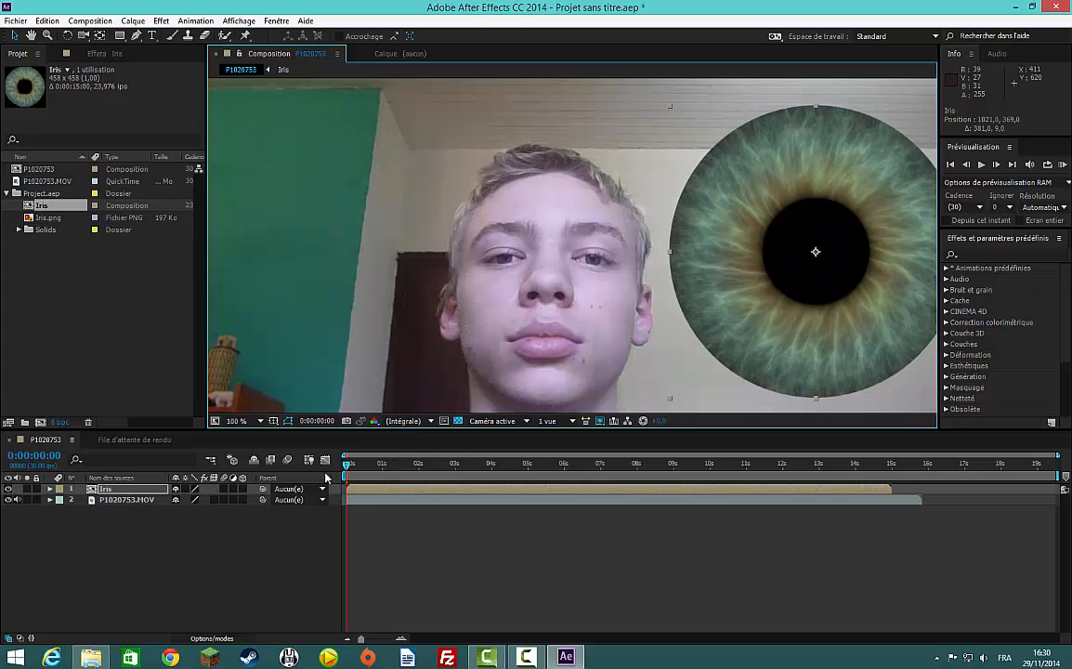
left_click_drag(347, 466, 444, 495)
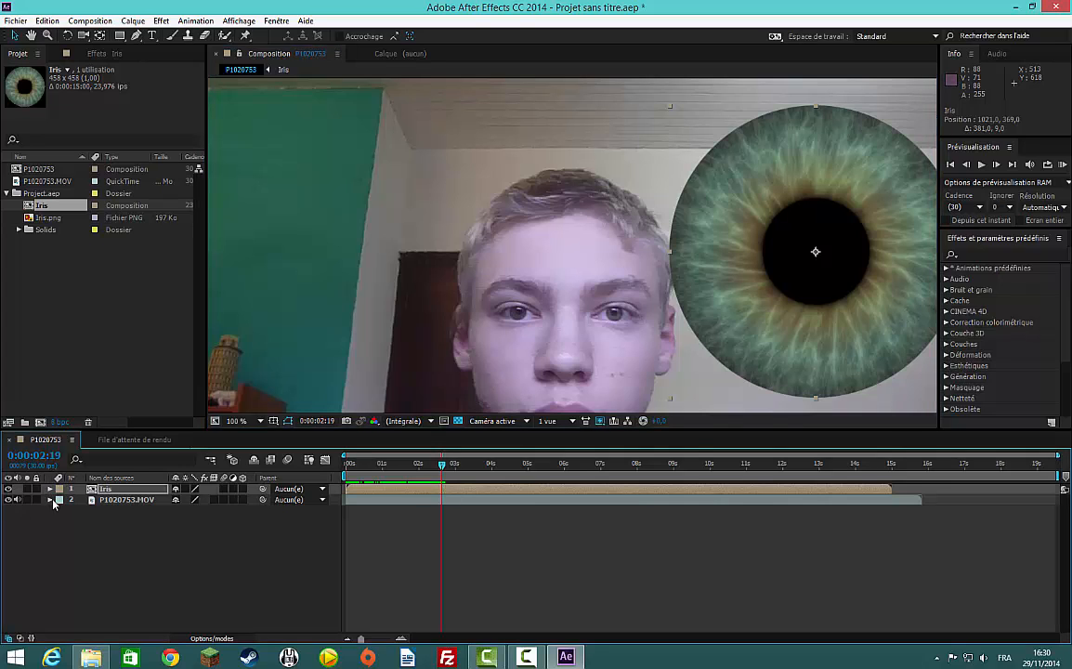
key("ctrl+shift+a")
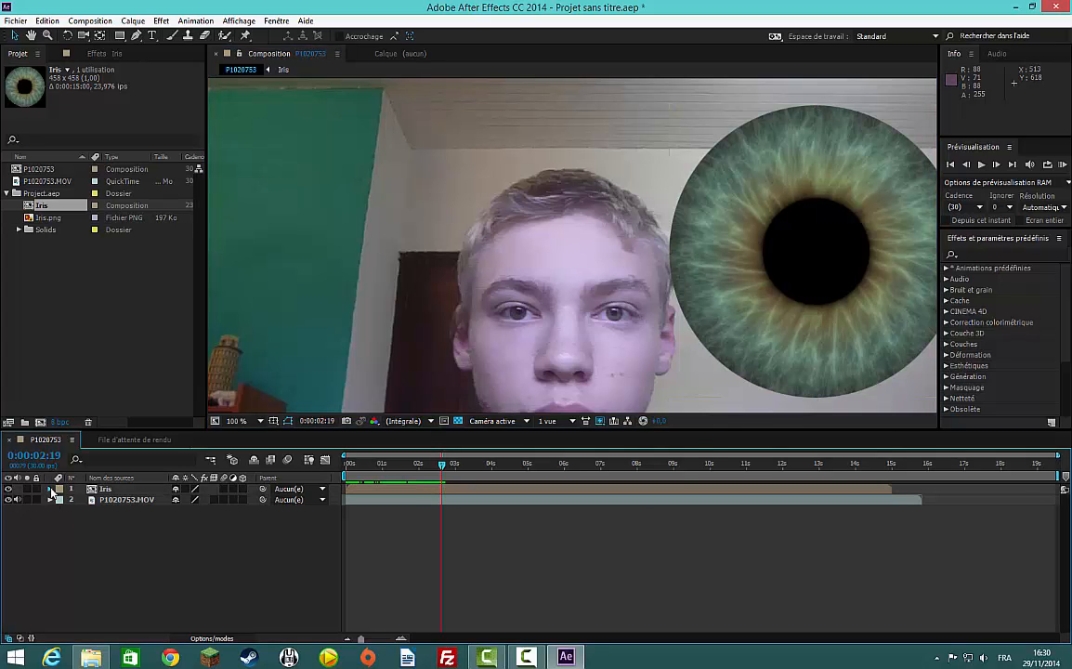
Reduce the Iris layer's scale to 7%.
left_click(49, 488)
left_click(60, 500)
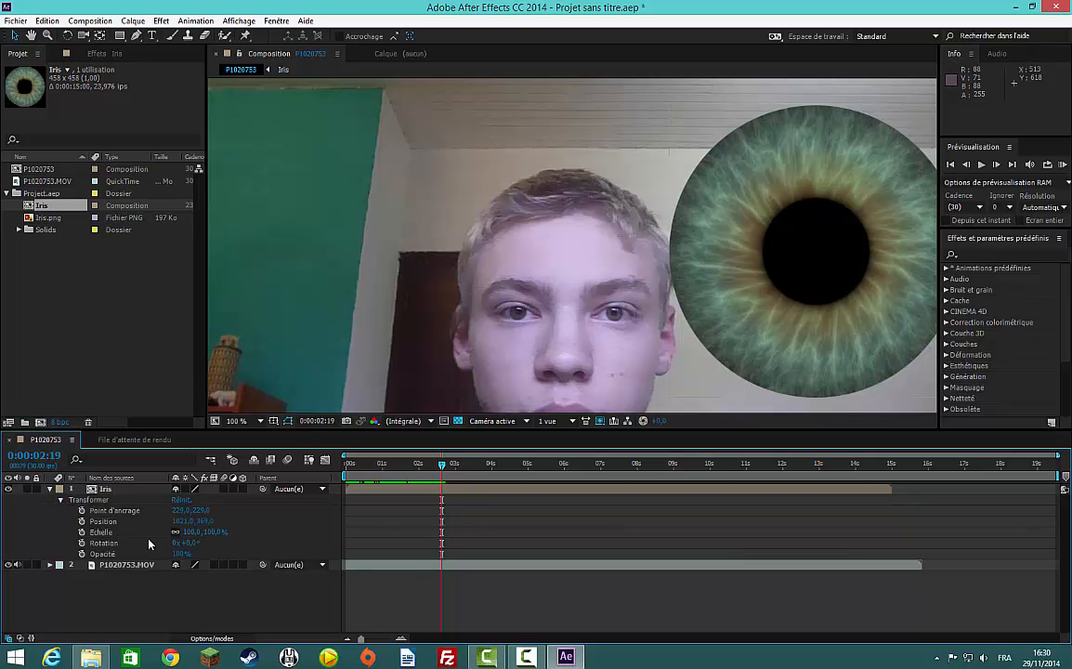
left_click_drag(194, 536, 139, 531)
left_click(191, 531)
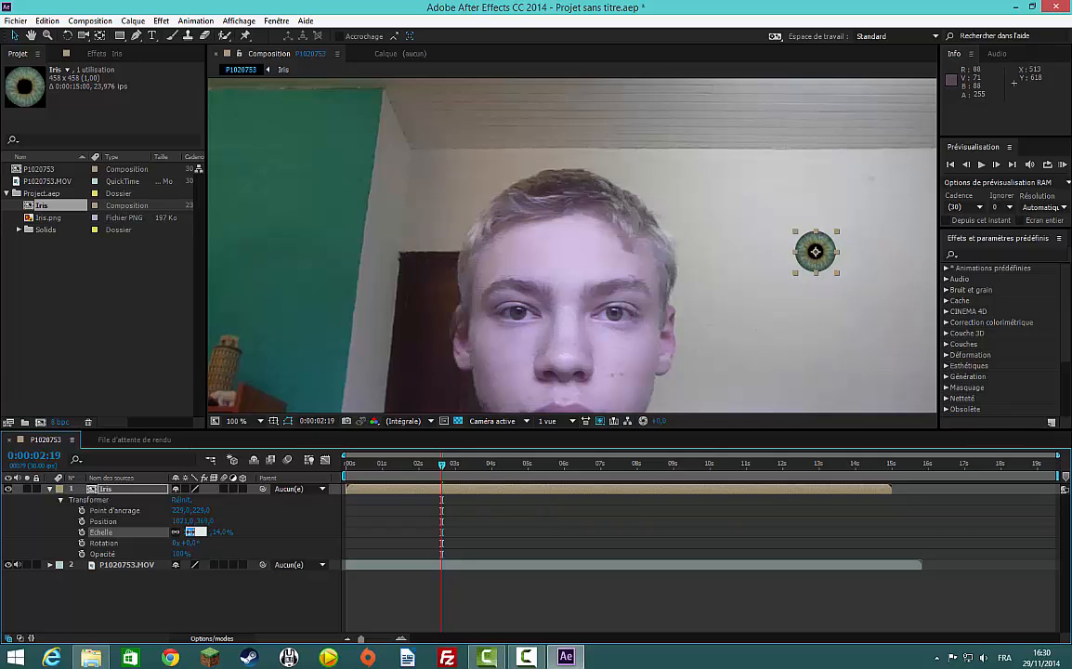
type("7")
key("Return")
Place the Iris layer over the natural iris of the eye on the right of the frame, at about 704, 462.
left_click_drag(816, 250, 619, 308)
scroll(624, 318, "up", 4)
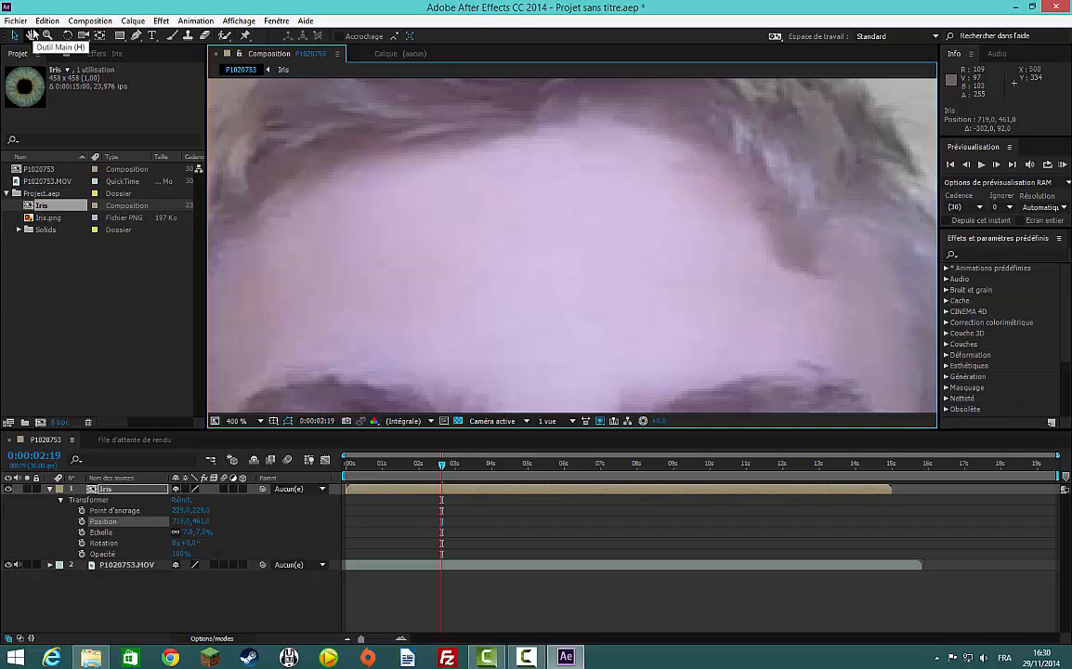
left_click(32, 34)
left_click_drag(588, 275, 588, 108)
left_click_drag(589, 403, 638, 363)
left_click(13, 36)
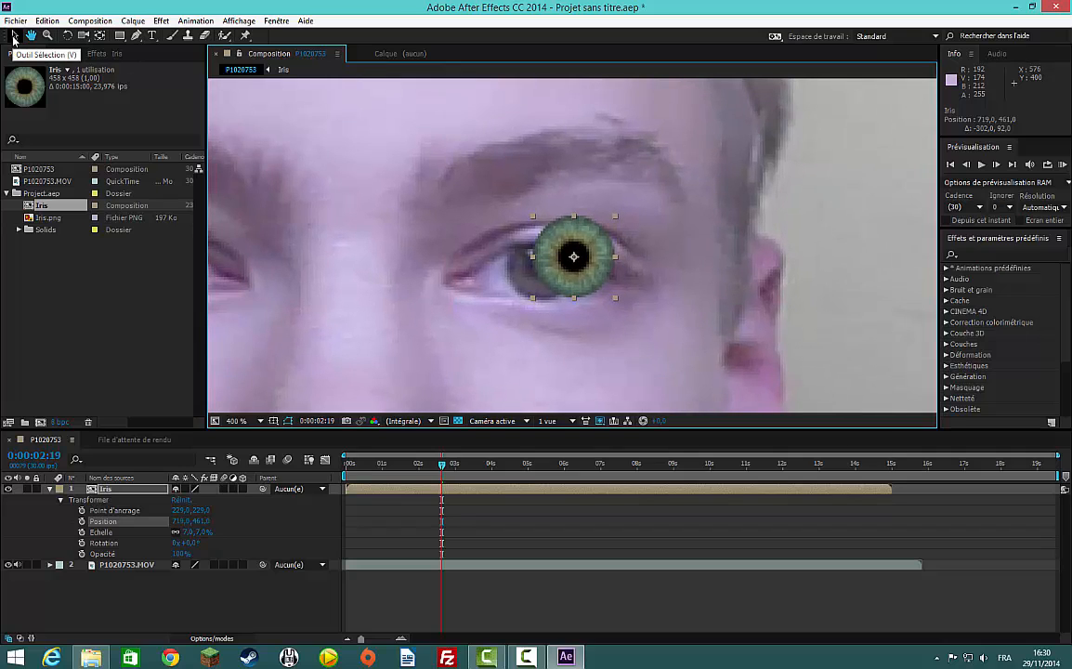
left_click(13, 35)
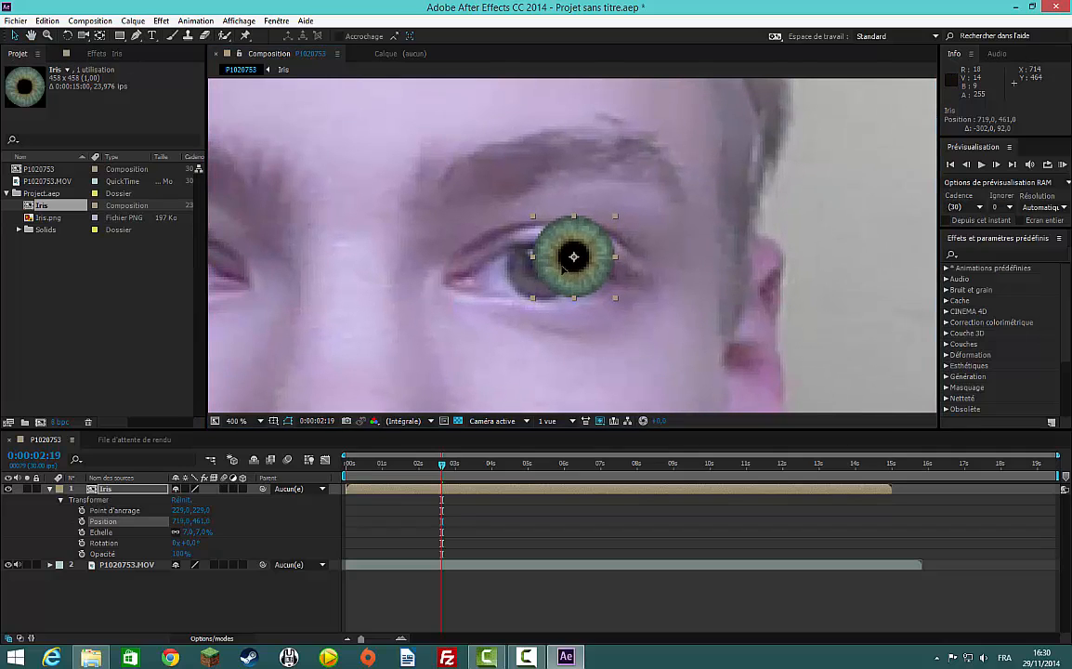
left_click_drag(561, 270, 522, 273)
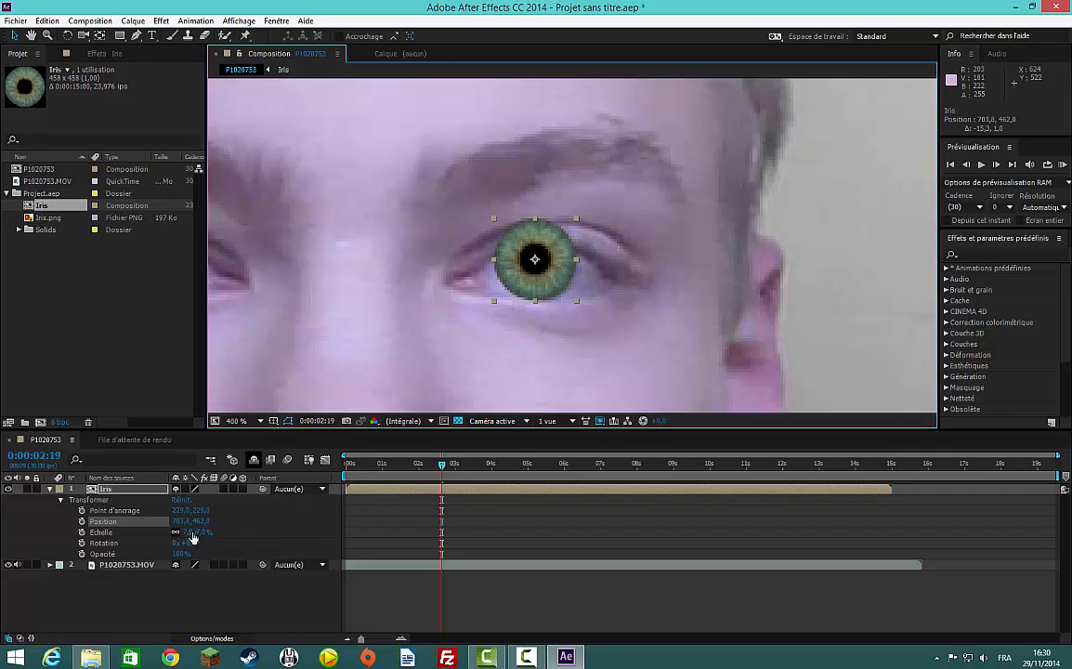
Set the Iris layer's scale to 5% and move it to about 706, 466 over the natural iris.
left_click(190, 534)
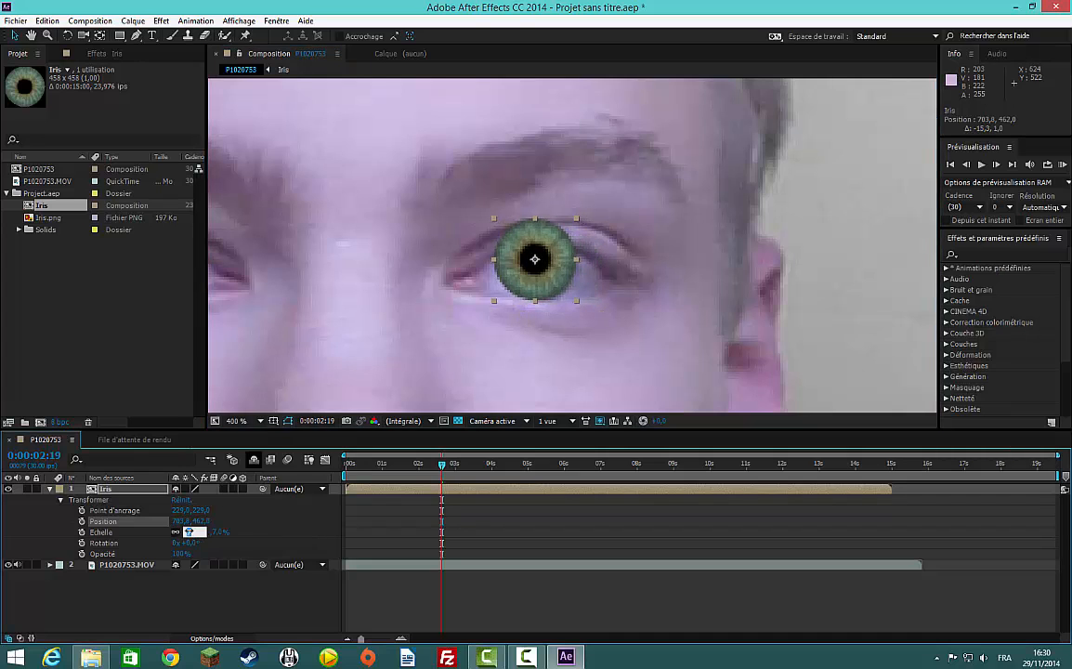
type("5")
key("Return")
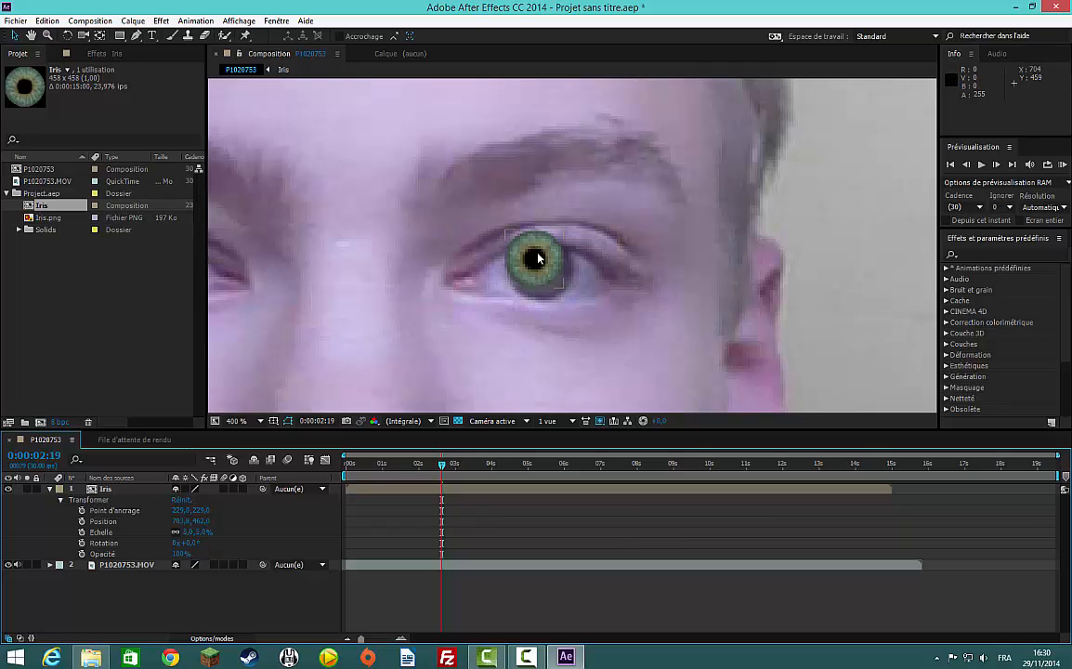
left_click_drag(535, 259, 540, 270)
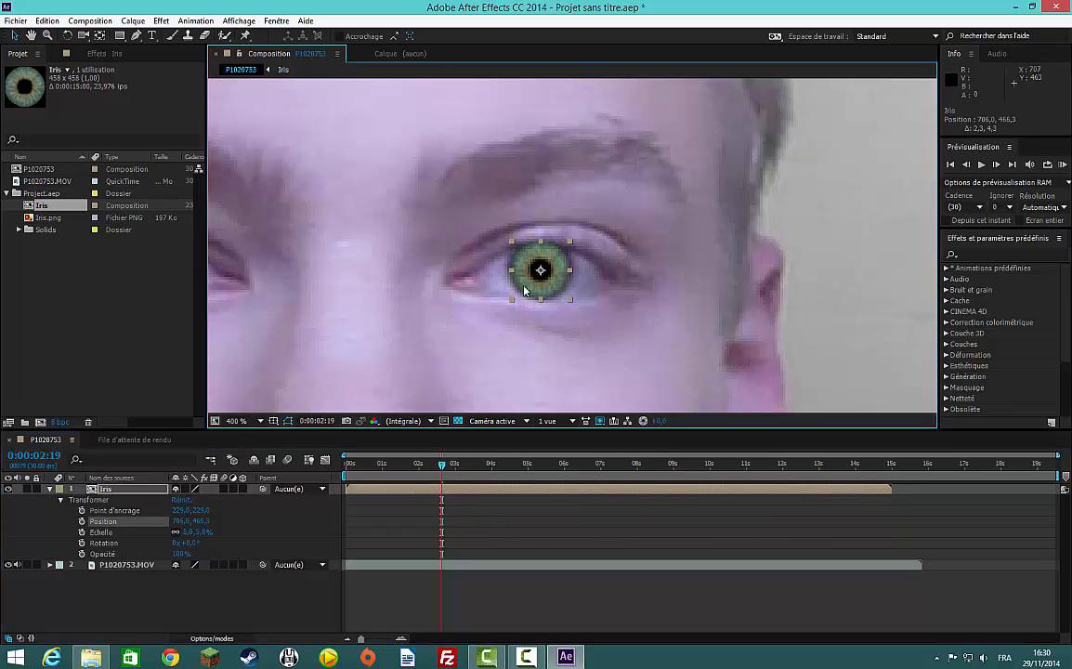
Set the Iris layer's scale to 6% and fine-tune its position over the natural iris to about 706.5, 464.
left_click(196, 533)
type("6")
key("Return")
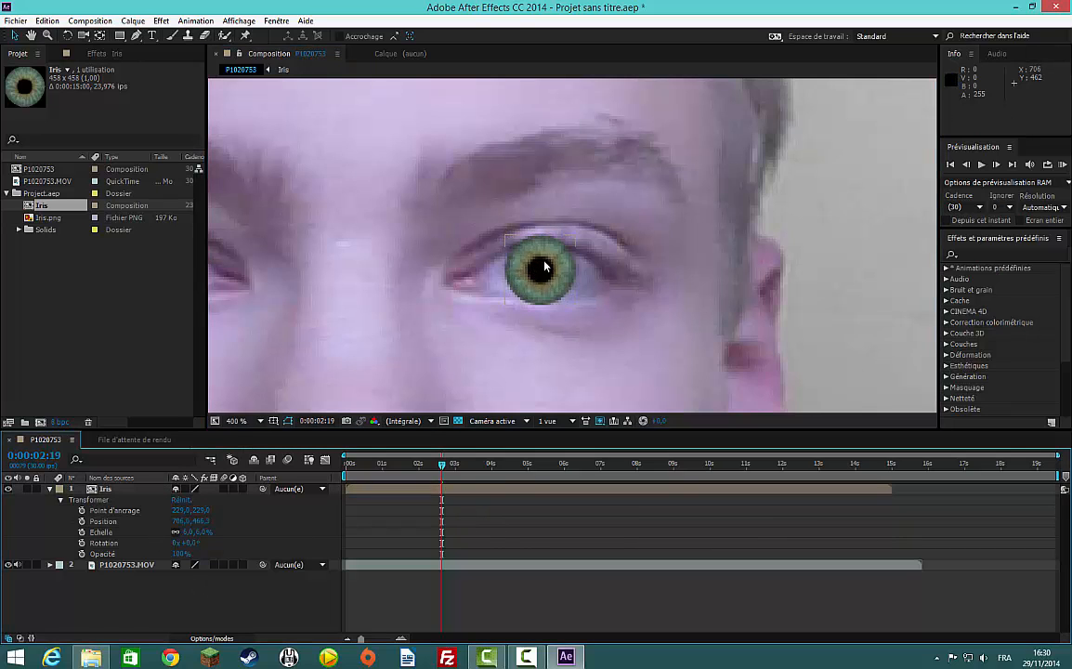
mouse_move(542, 259)
left_mouse_down()
mouse_move(541, 244)
mouse_move(540, 267)
left_mouse_up()
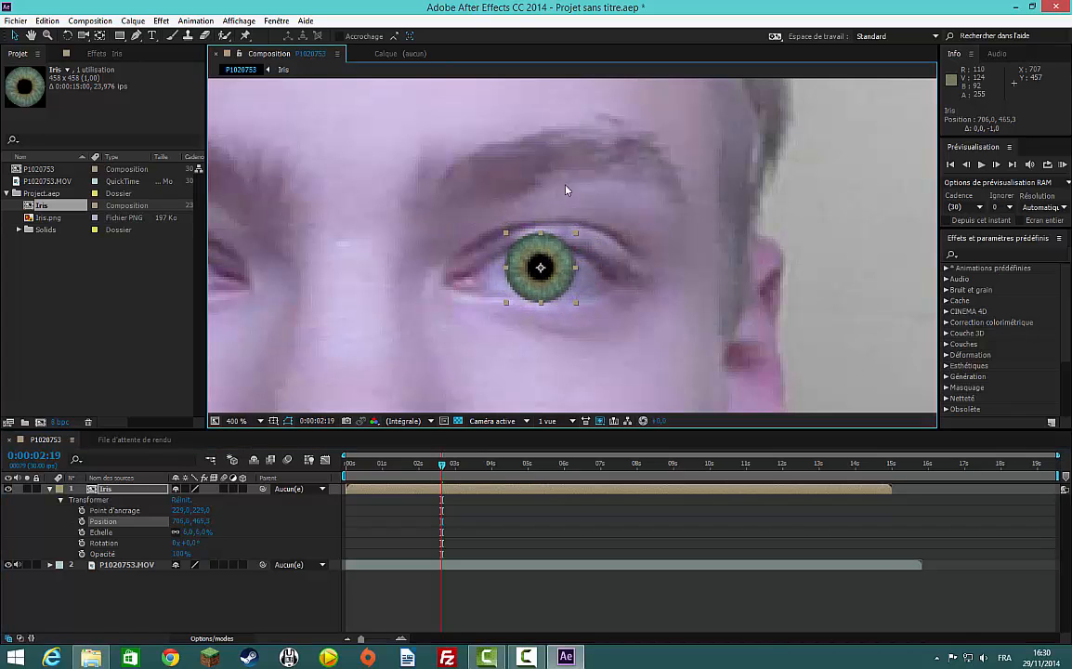
mouse_move(546, 249)
left_mouse_down()
mouse_move(535, 204)
mouse_move(549, 249)
left_mouse_up()
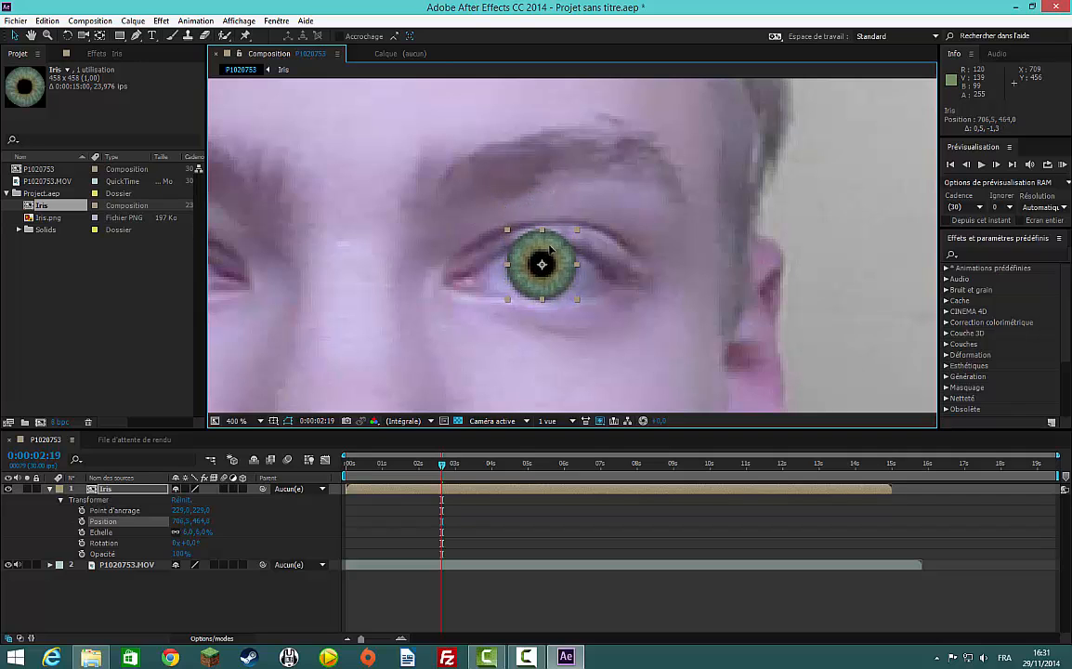
Draw a closed Pen tool mask on the Iris layer that curves along the upper eyelid, and check the masked iris at different zoom levels.
left_click(136, 35)
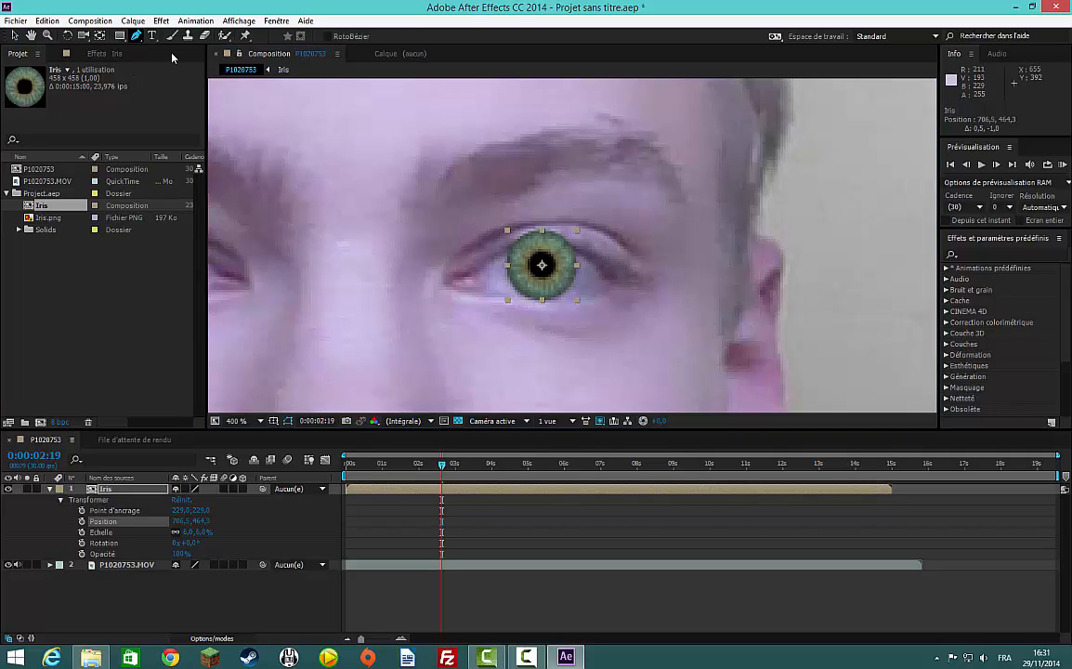
left_click(469, 281)
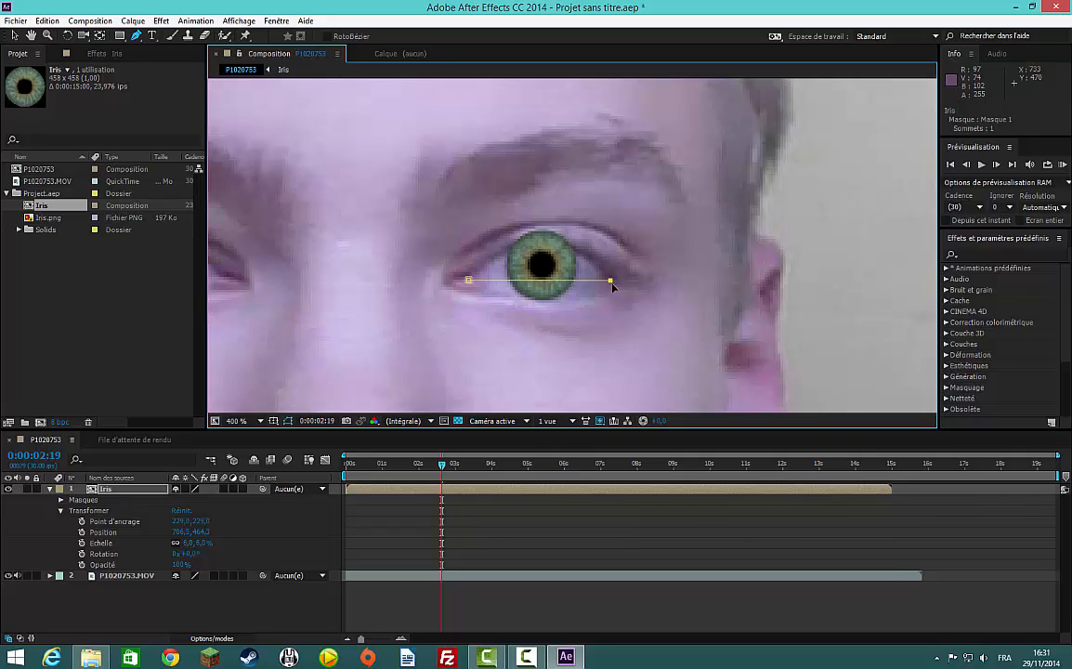
left_click_drag(611, 283, 678, 358)
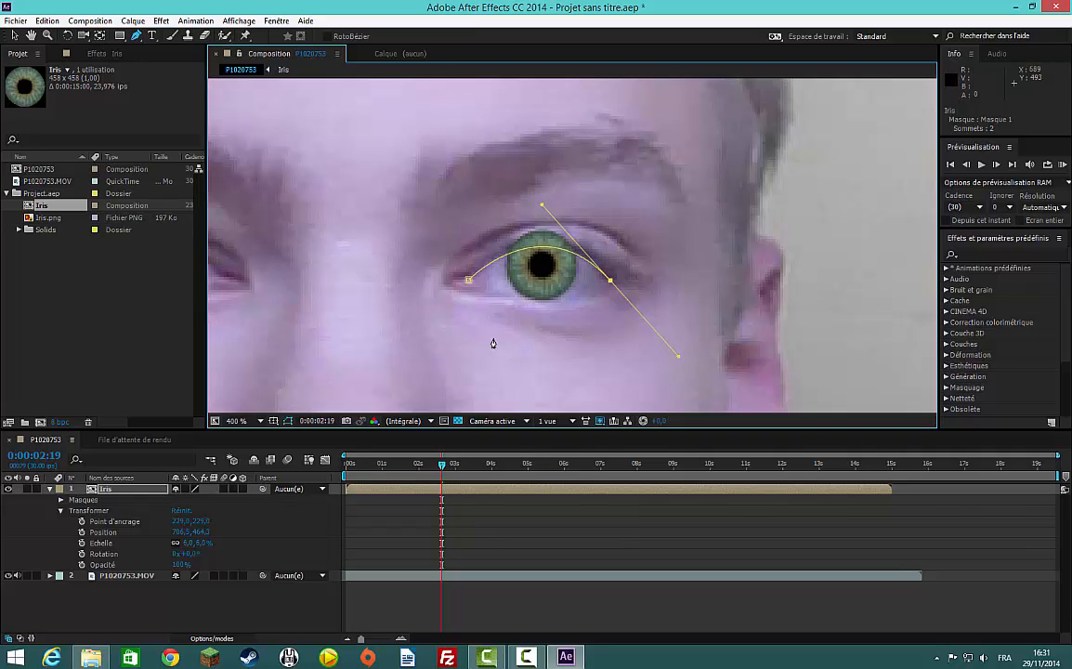
left_click(547, 351)
left_click(469, 280)
scroll(511, 182, "down", 3)
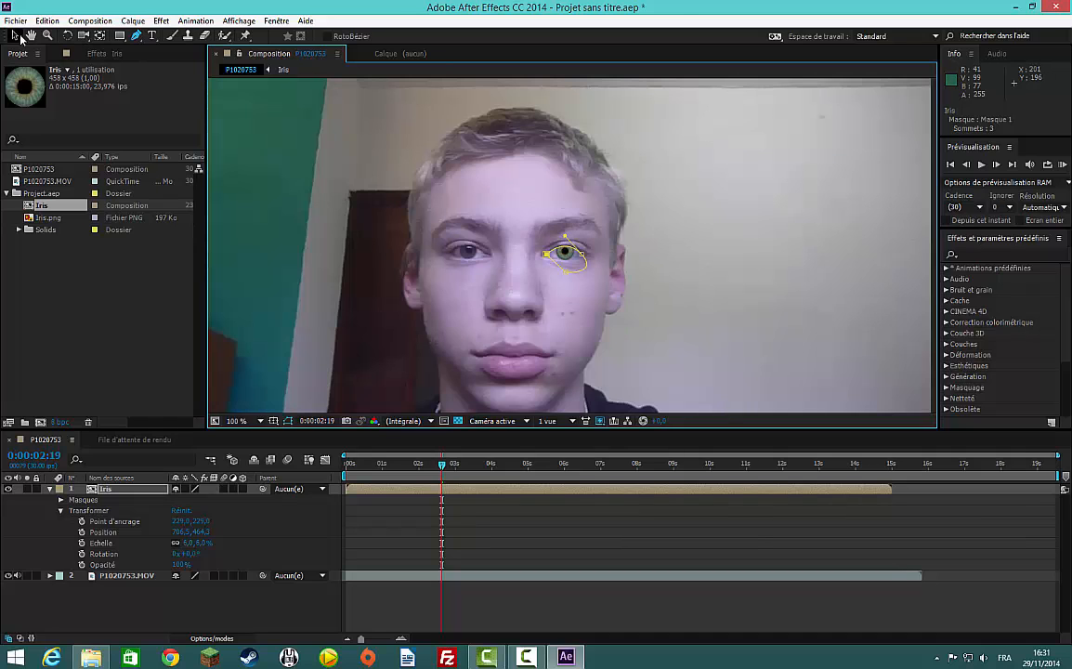
key("v")
scroll(717, 209, "down", 2)
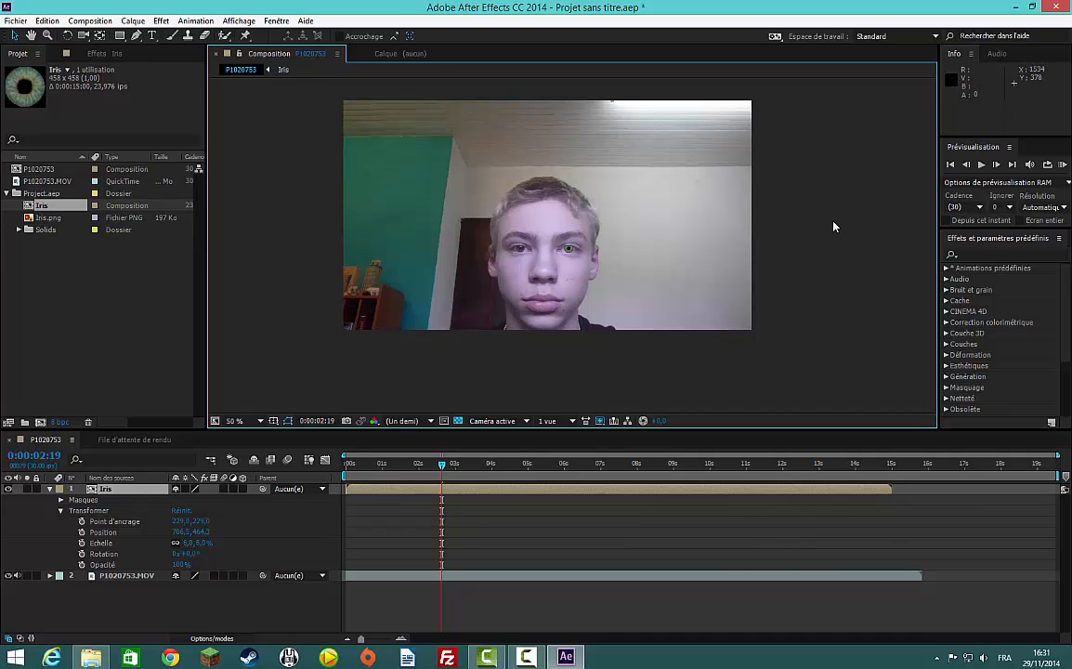
scroll(659, 245, "up", 4)
scroll(520, 240, "up", 2)
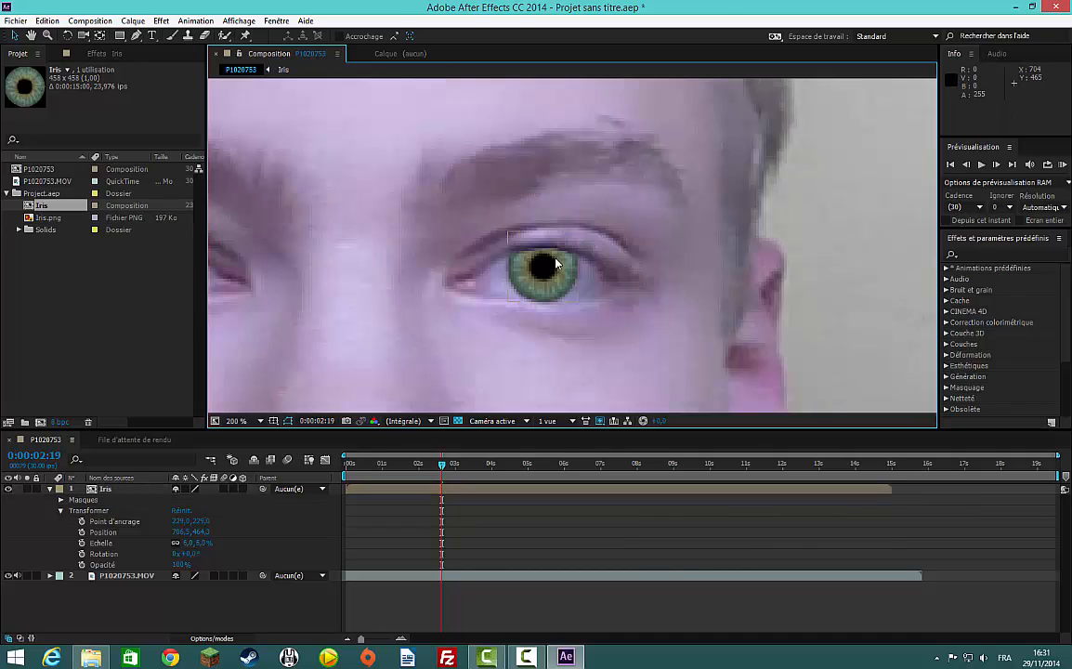
Try the Addition, Différence and Produit blending modes on the Iris layer over the natural eye.
scroll(557, 270, "down", 2)
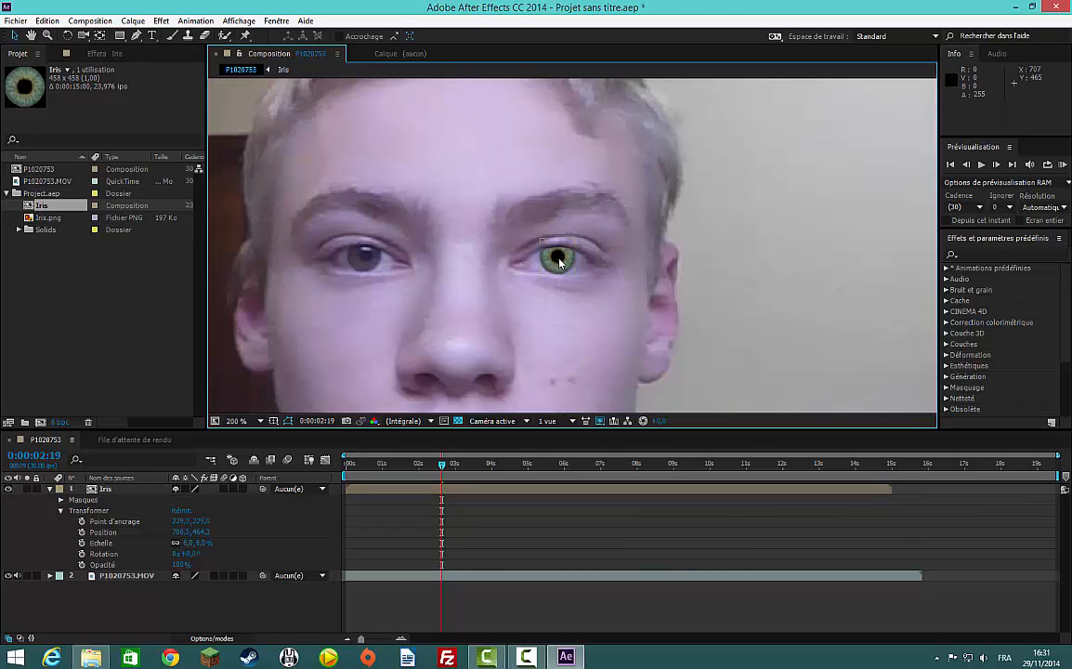
scroll(557, 262, "up", 2)
scroll(558, 262, "down", 2)
right_click(115, 497)
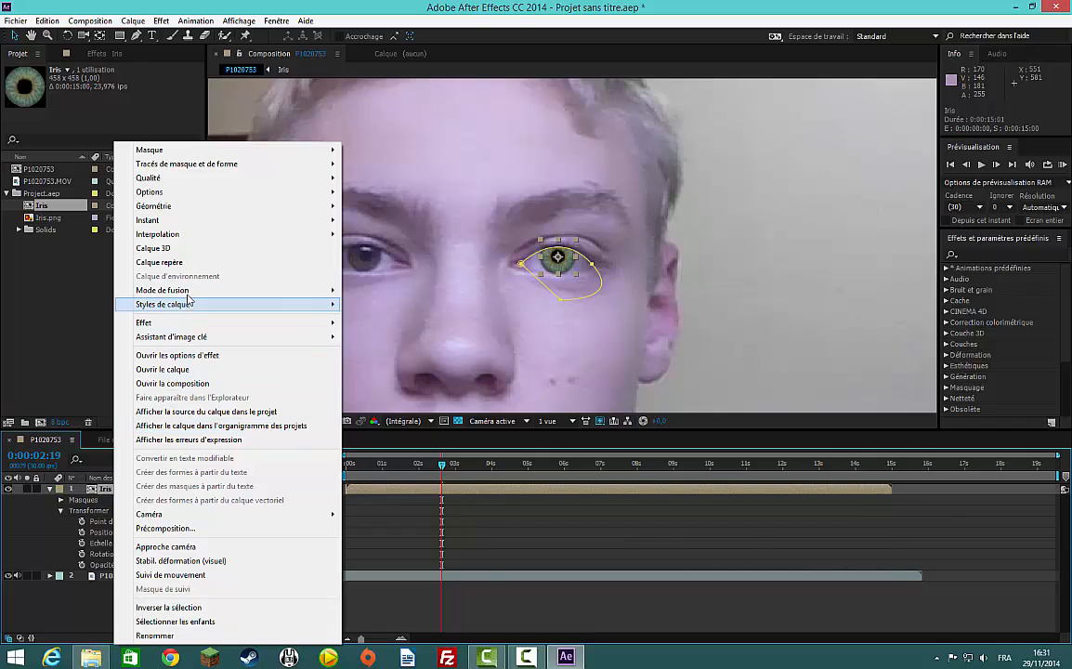
mouse_move(185, 289)
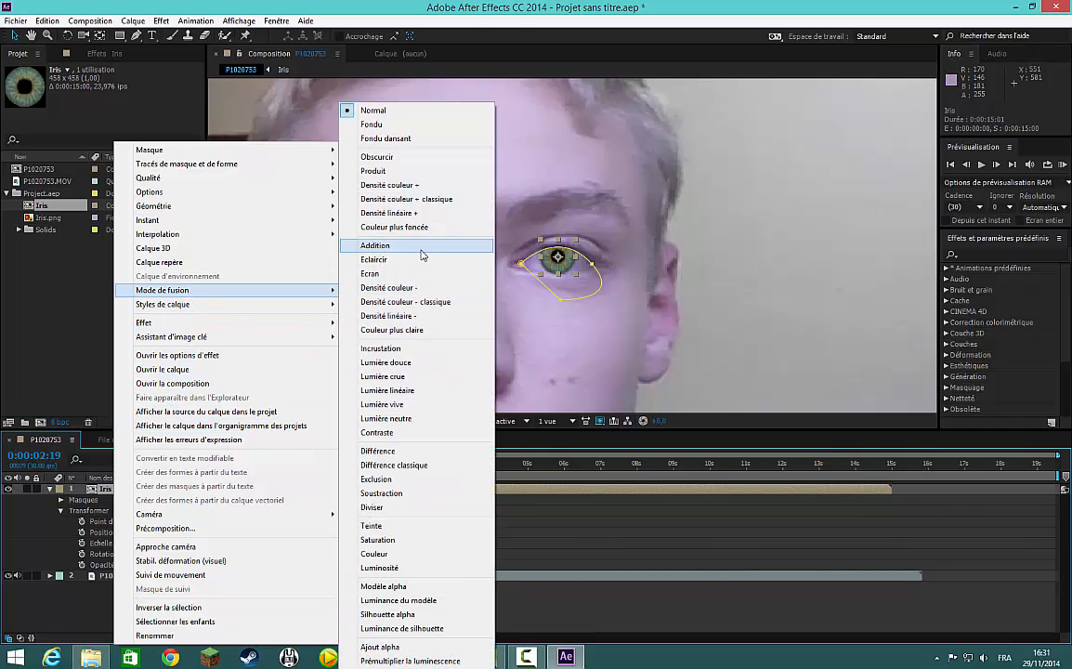
left_click(421, 249)
right_click(119, 492)
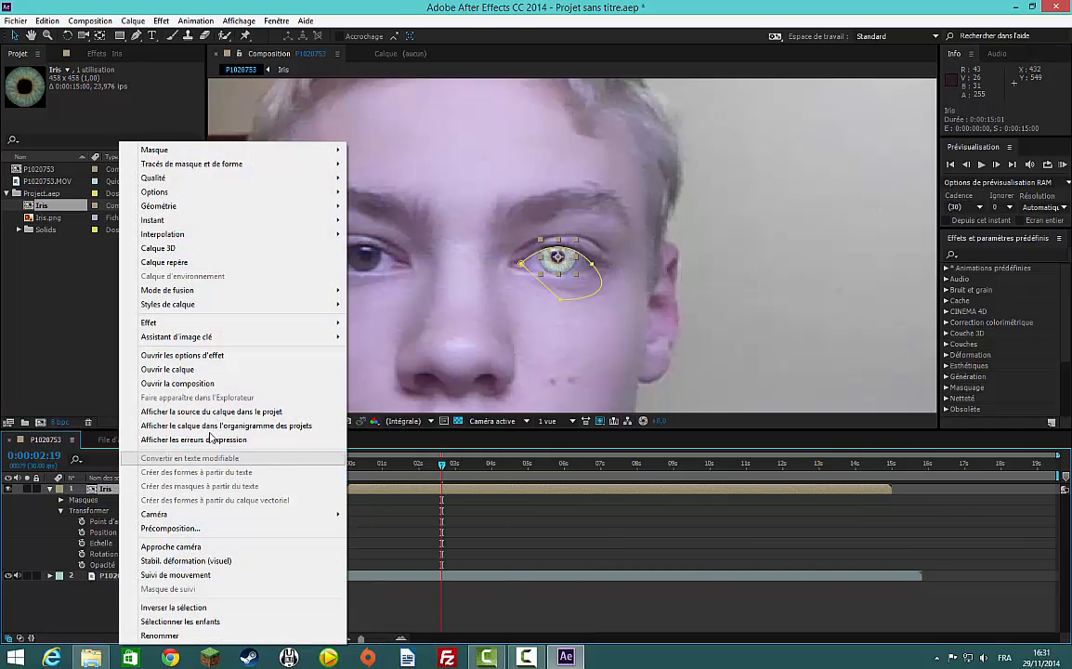
mouse_move(251, 290)
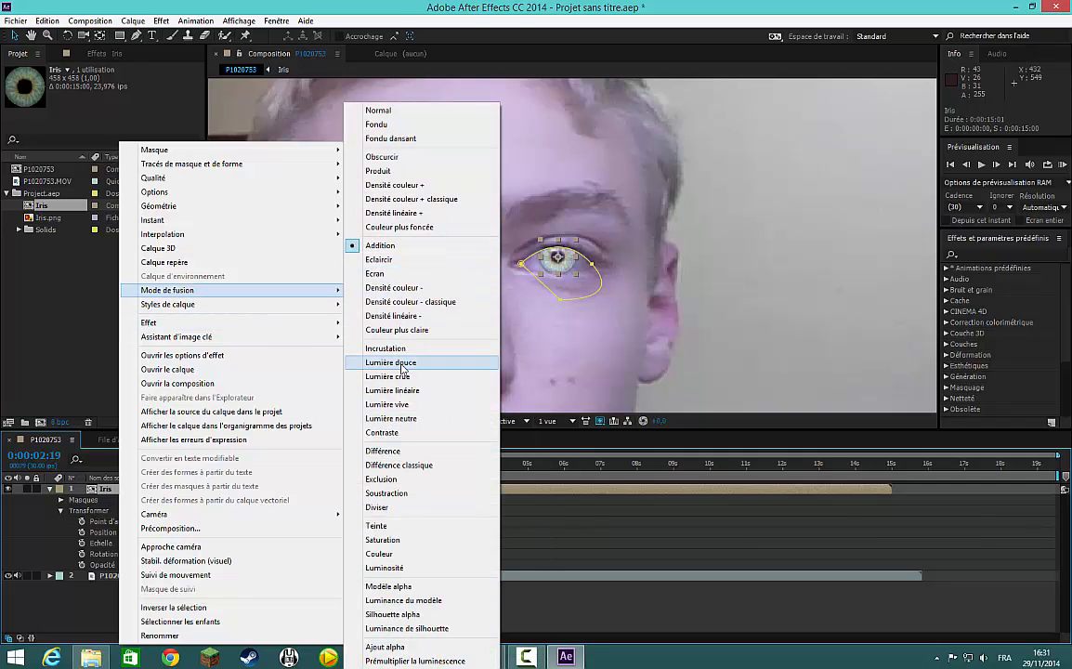
left_click(390, 451)
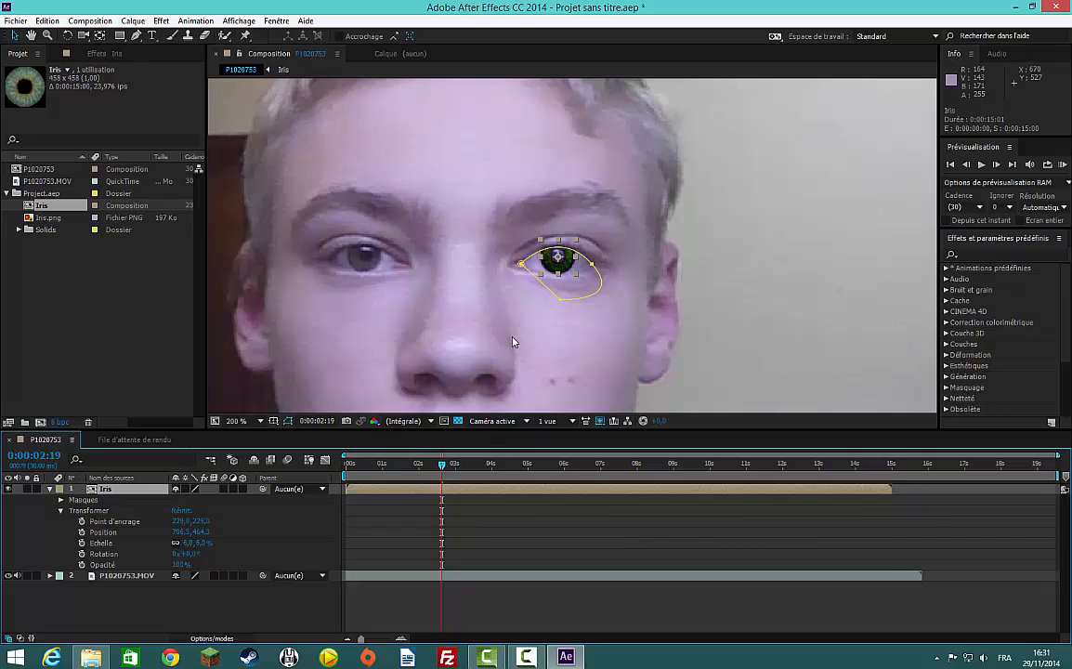
right_click(121, 495)
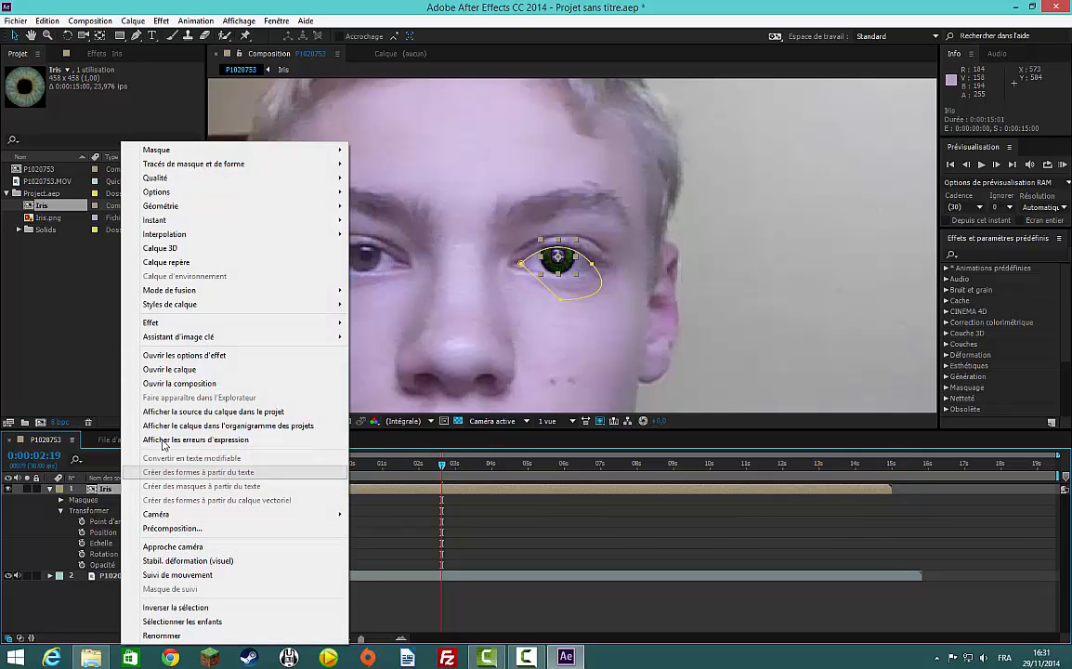
mouse_move(220, 289)
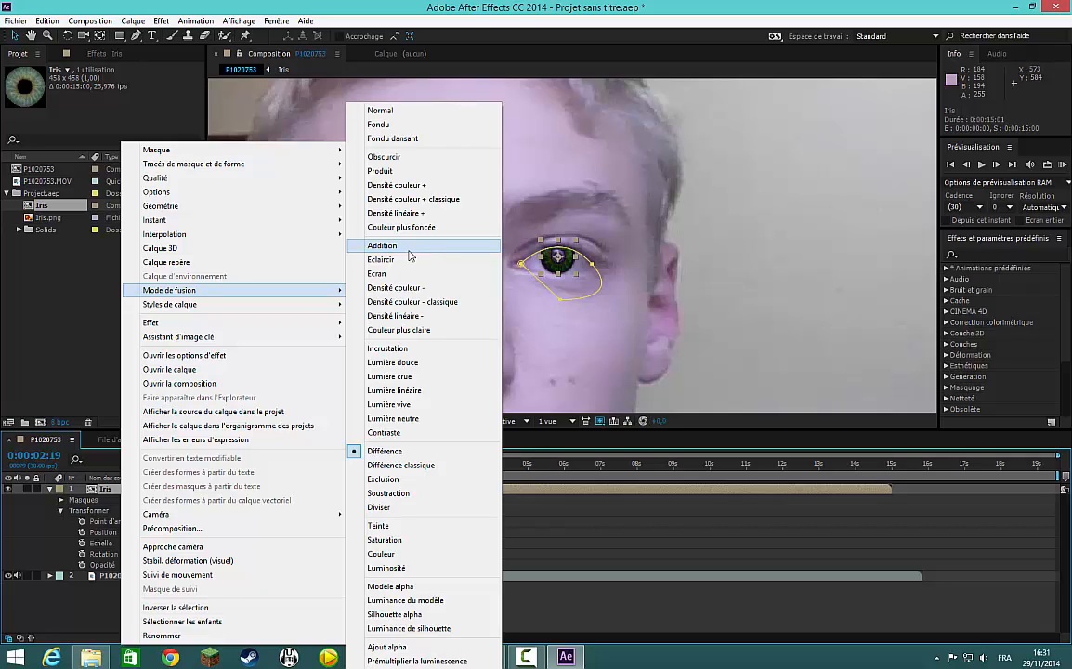
left_click(394, 171)
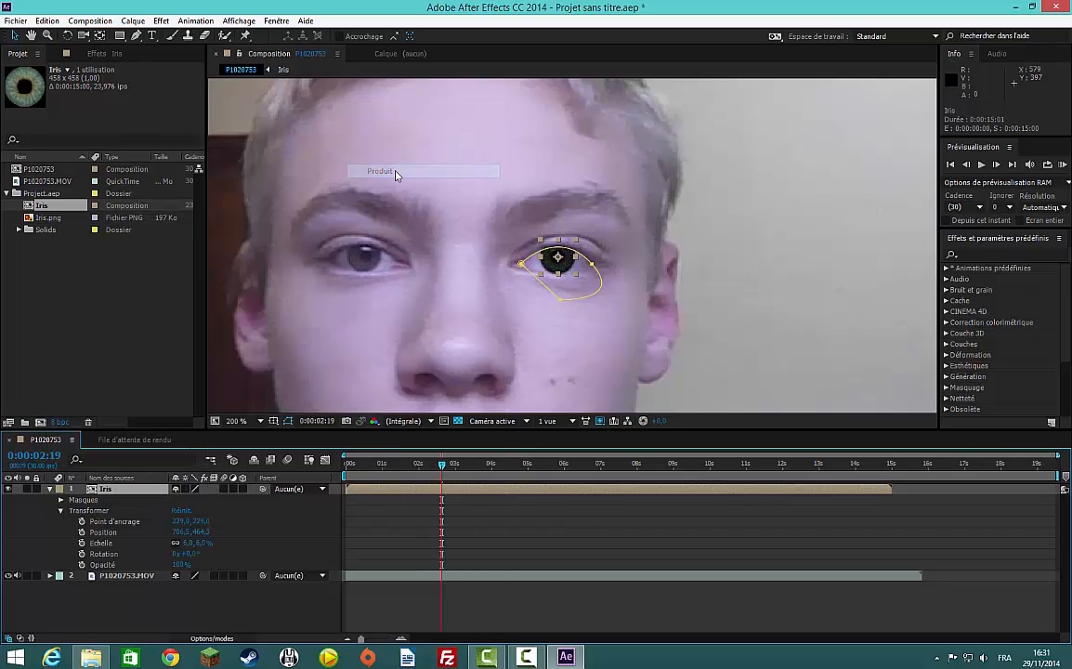
Set the Iris layer's blending mode to Incrustation and check the blended eye at several zoom levels.
right_click(113, 489)
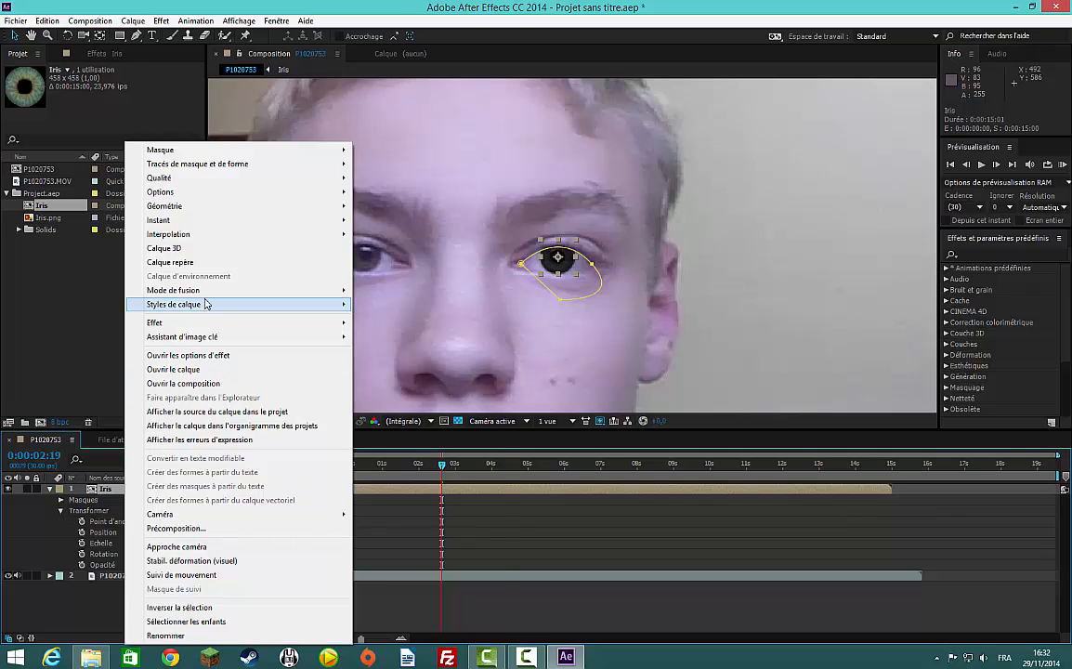
mouse_move(203, 290)
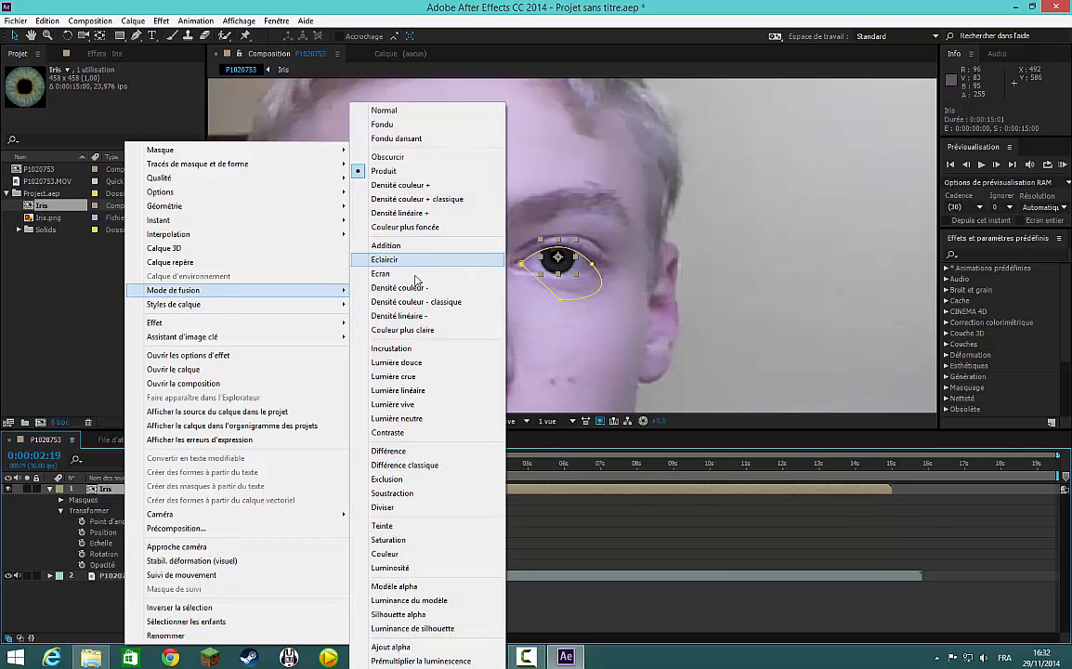
left_click(418, 347)
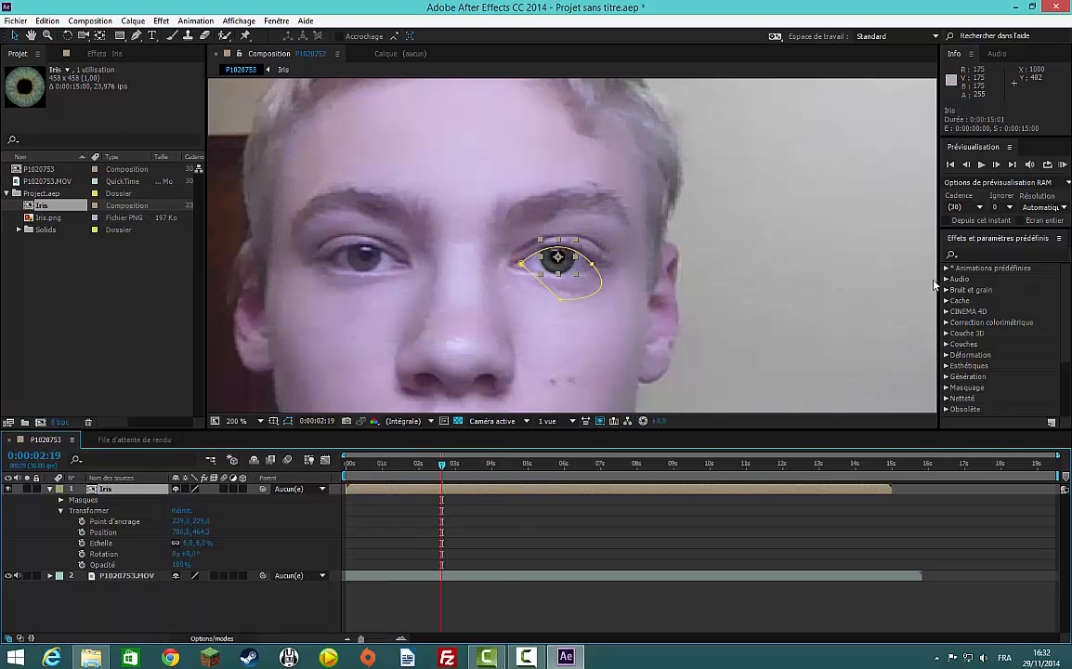
left_click(895, 282)
scroll(652, 274, "up", 2)
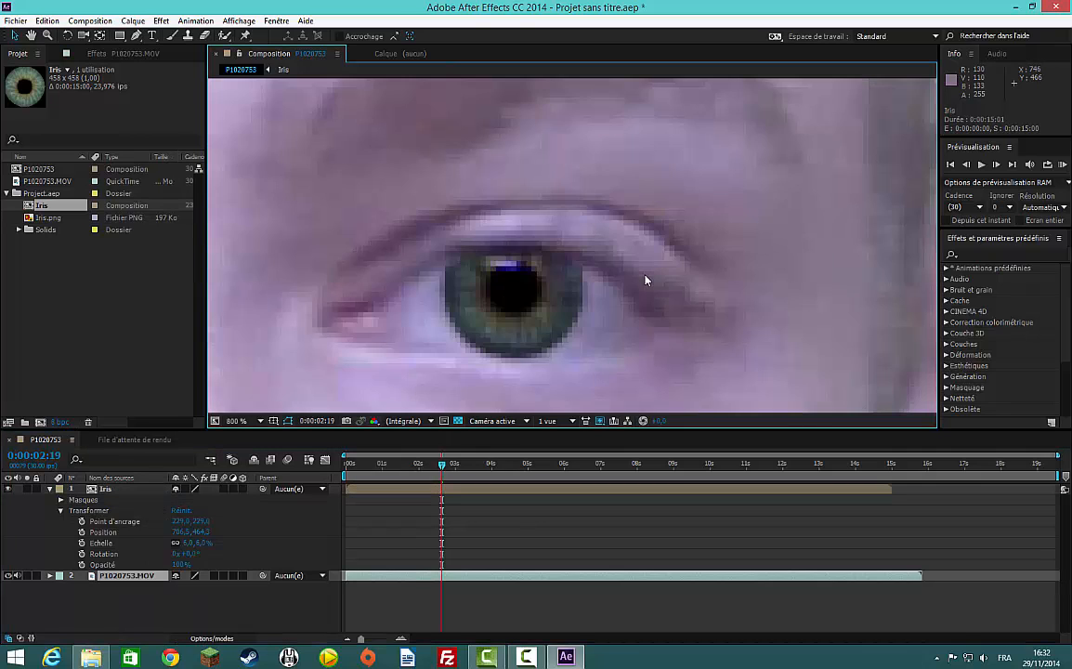
scroll(646, 279, "down", 3)
key("period")
key("period")
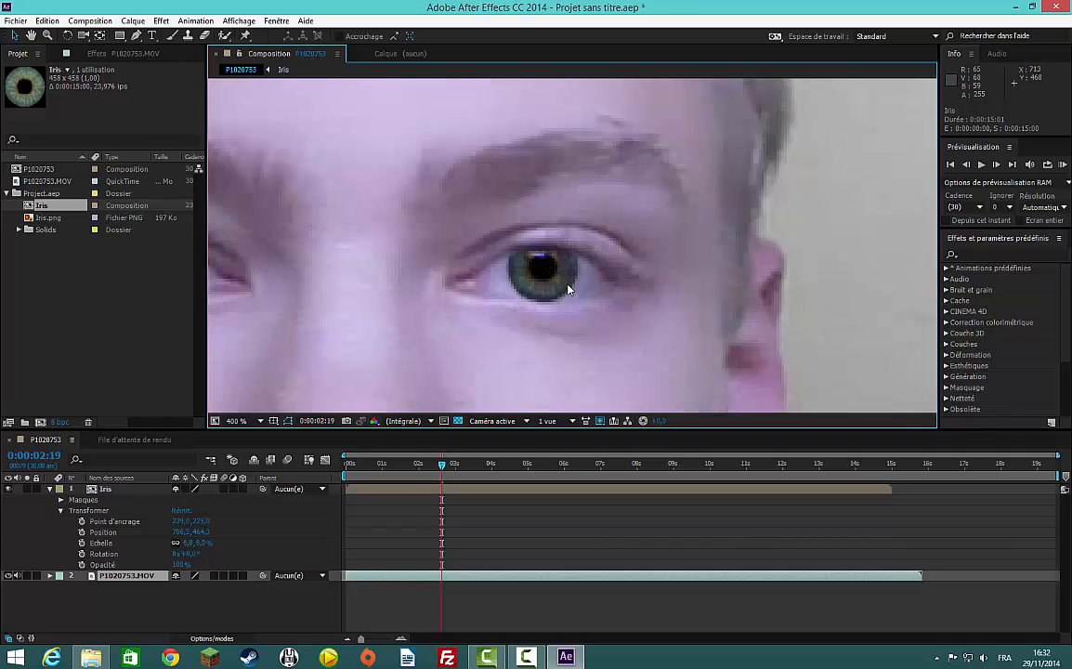
key("comma")
key("comma")
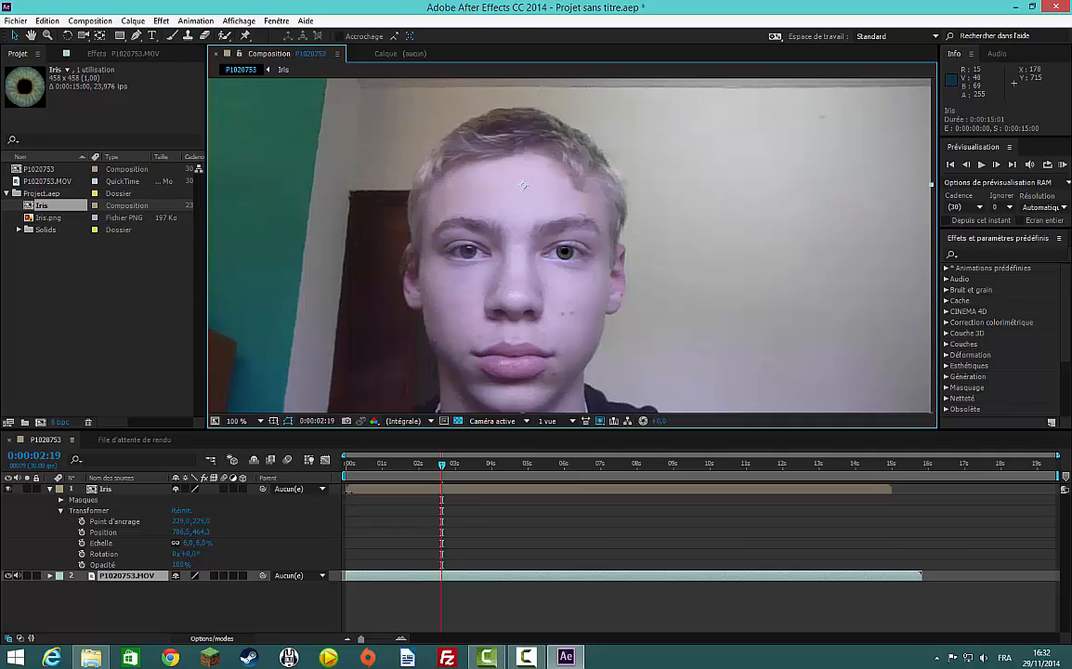
Trim the start of the Iris layer to the current time, 0:00:02:19, and check the eye.
left_click_drag(347, 491, 350, 489)
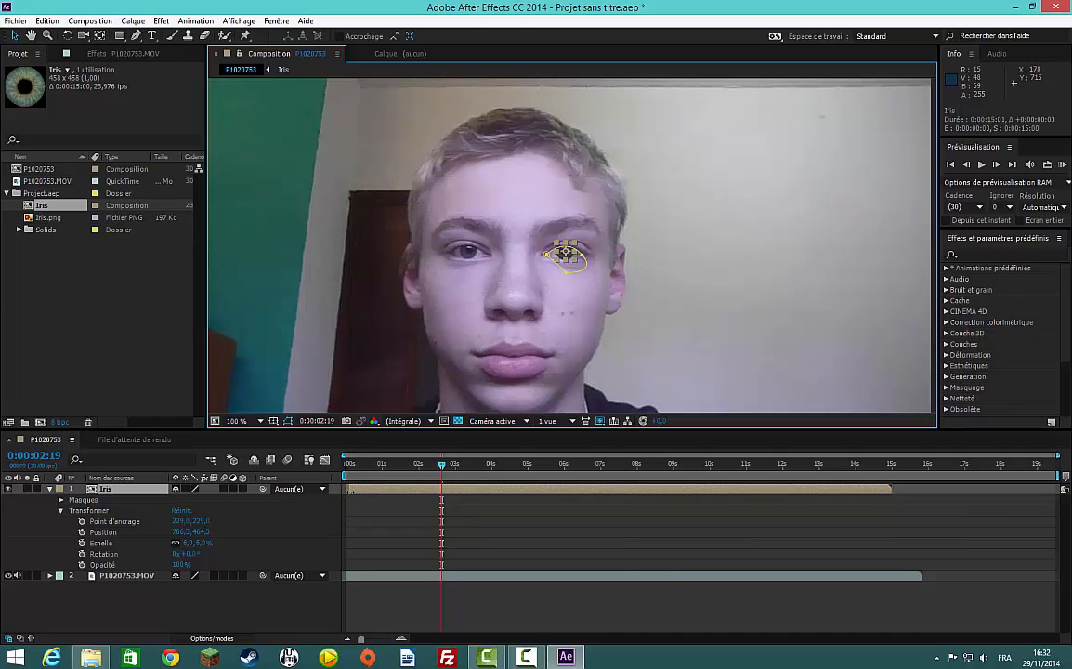
key("comma")
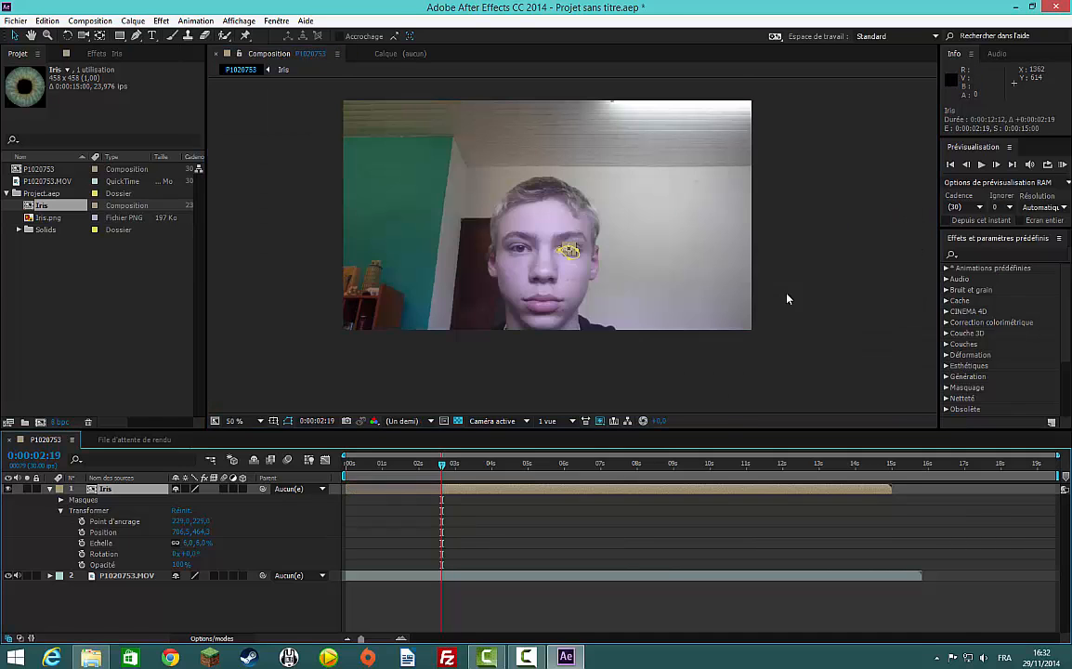
key("period")
key("period")
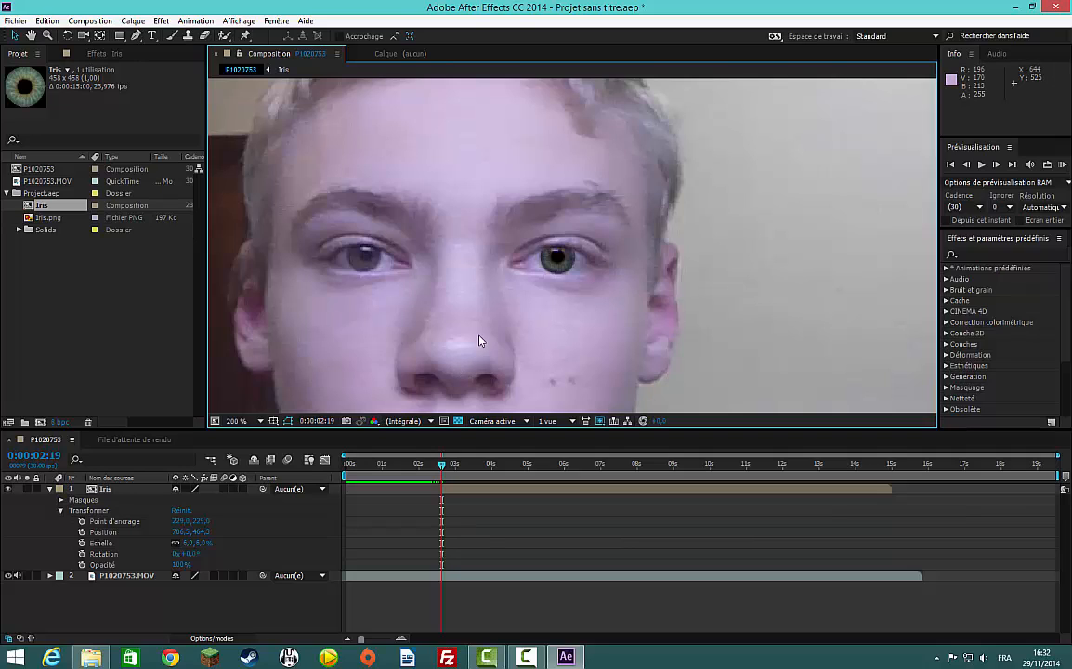
Rename the Iris layer in the timeline as "Oeil gauche".
left_click(97, 491)
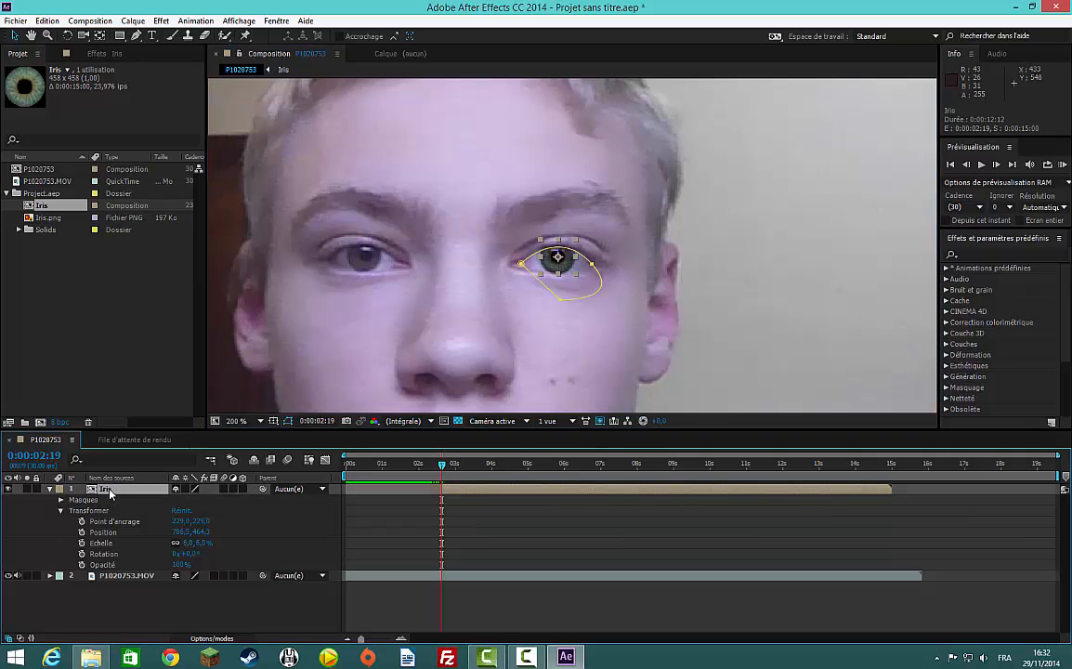
right_click(110, 493)
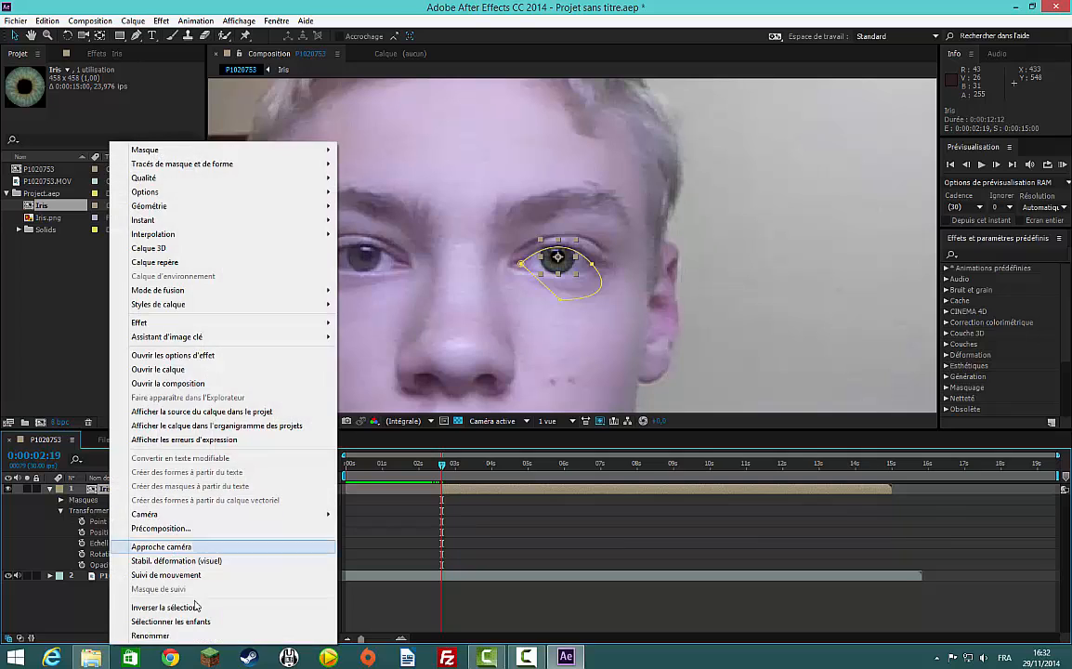
left_click(149, 547)
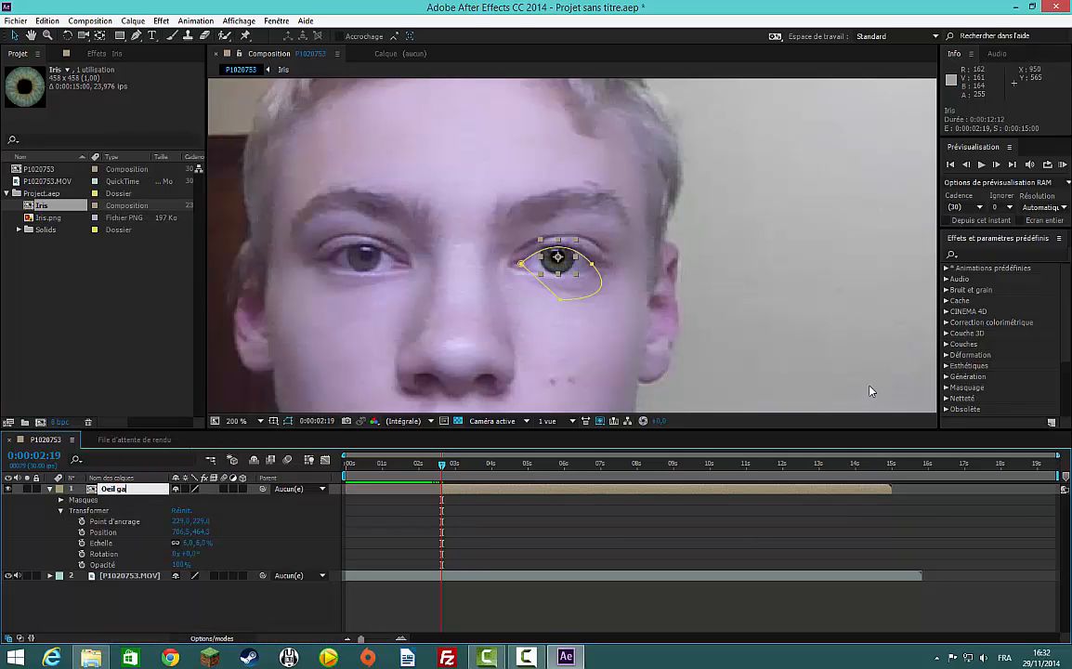
key("Return")
scroll(788, 257, "down", 4)
scroll(685, 279, "up", 4)
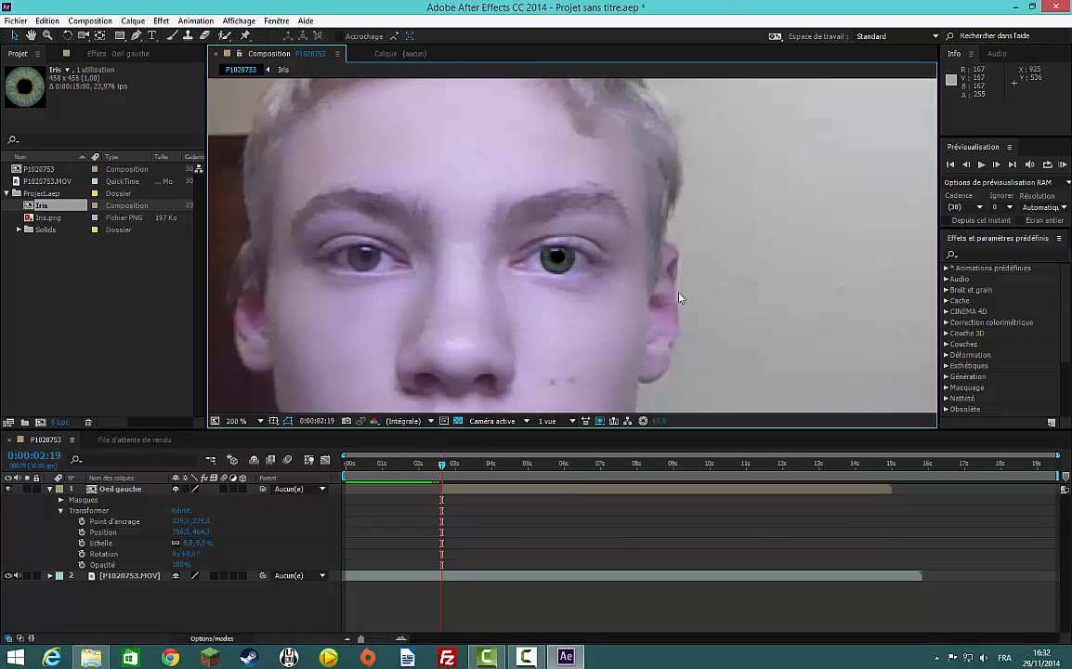
Apply the Courbes colour-correction effect to the Oeil gauche layer.
left_click(127, 501)
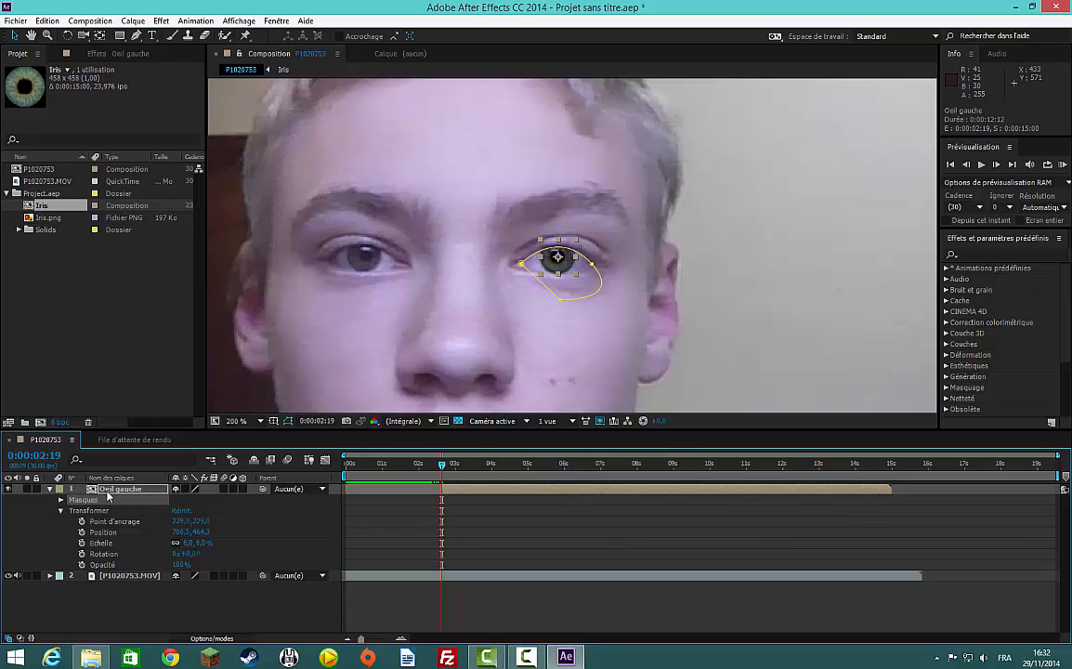
left_click(161, 20)
key("Right")
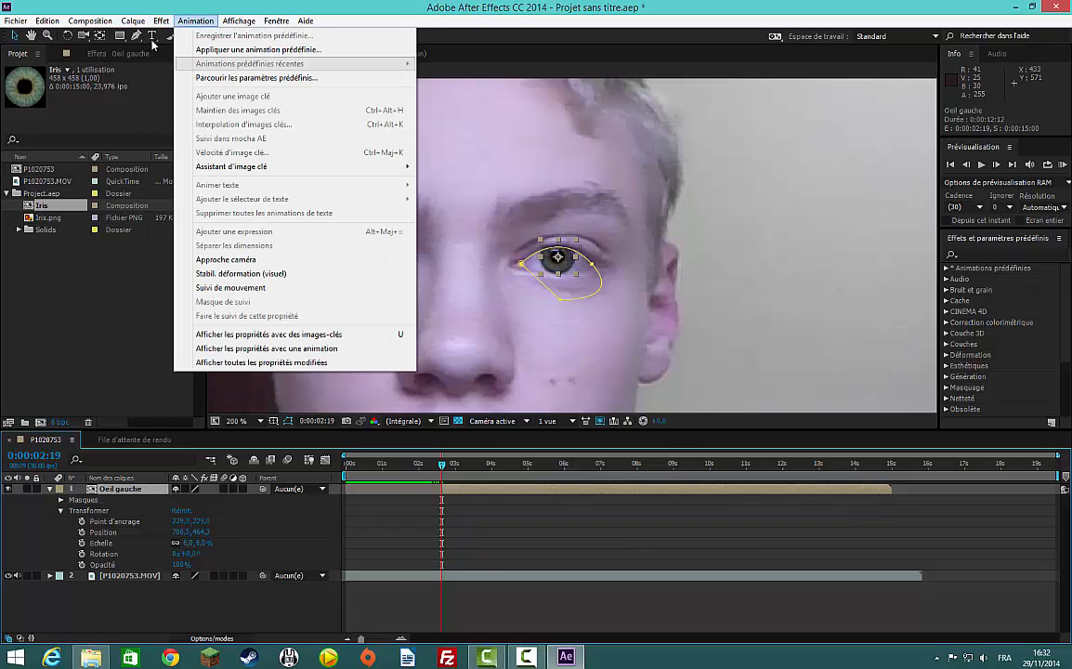
key("Left")
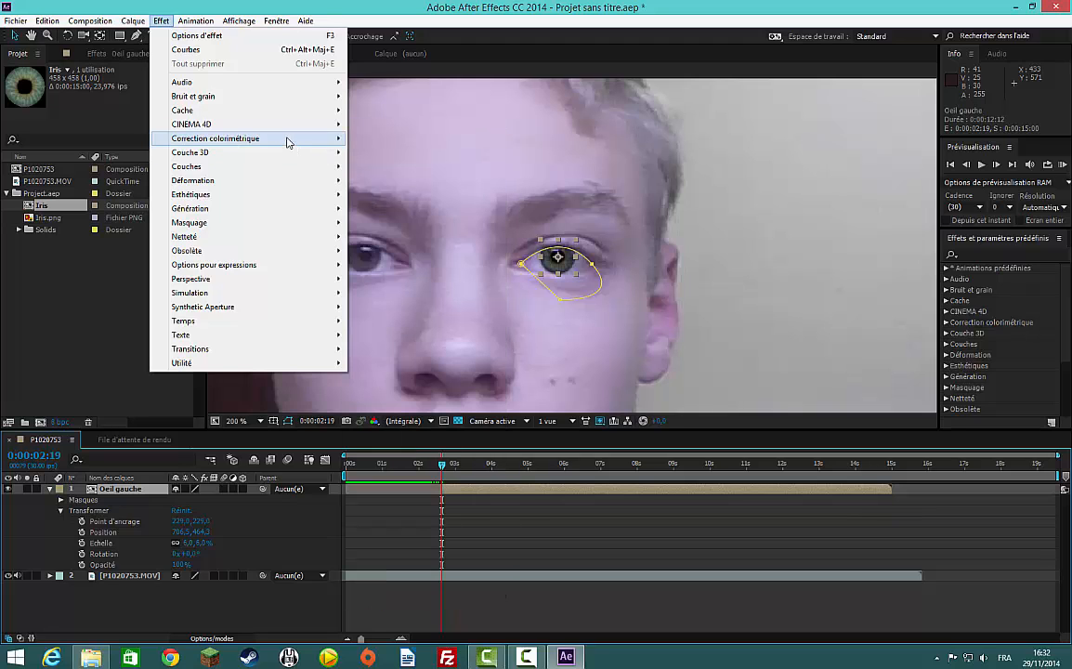
mouse_move(284, 138)
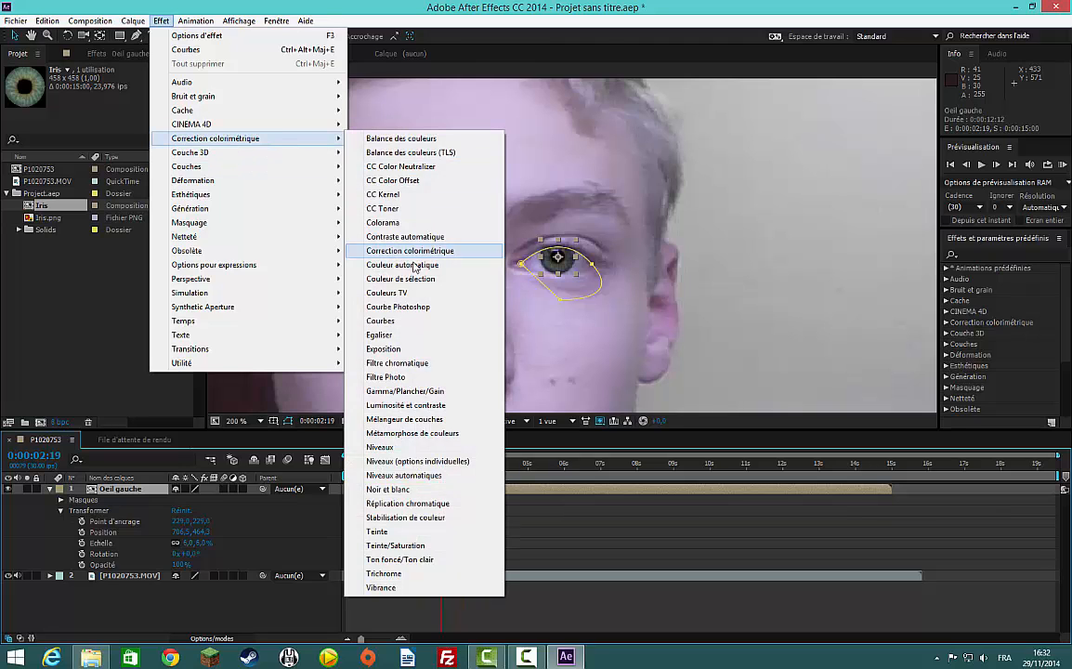
left_click(404, 322)
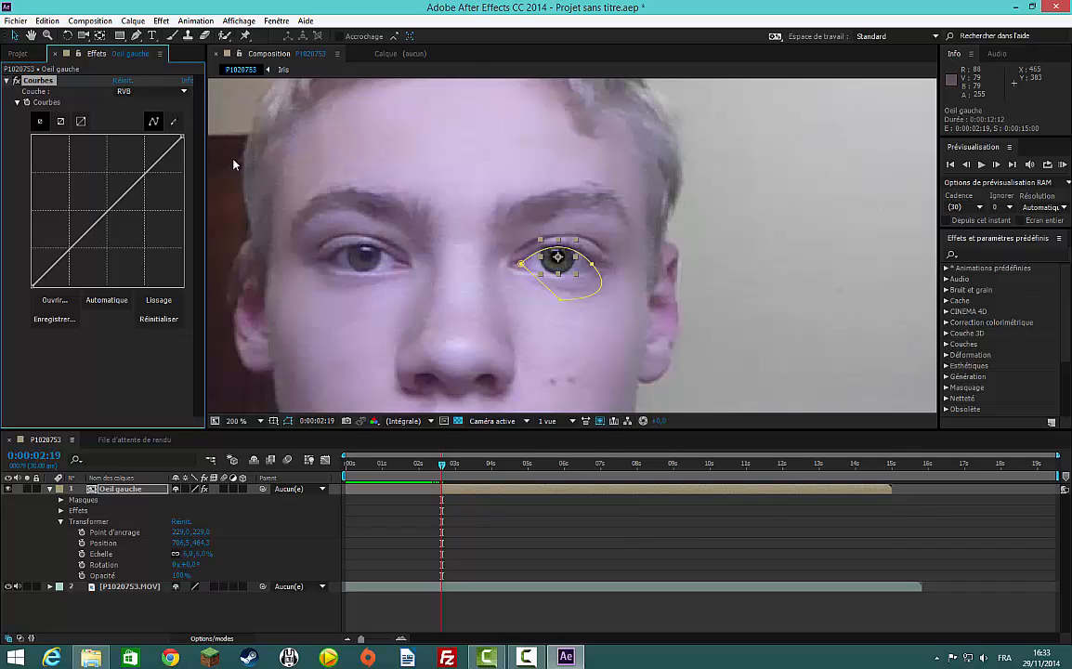
Pull the Vert channel curve of the Courbes effect down to the base at about three quarters of the graph's width.
left_click(169, 92)
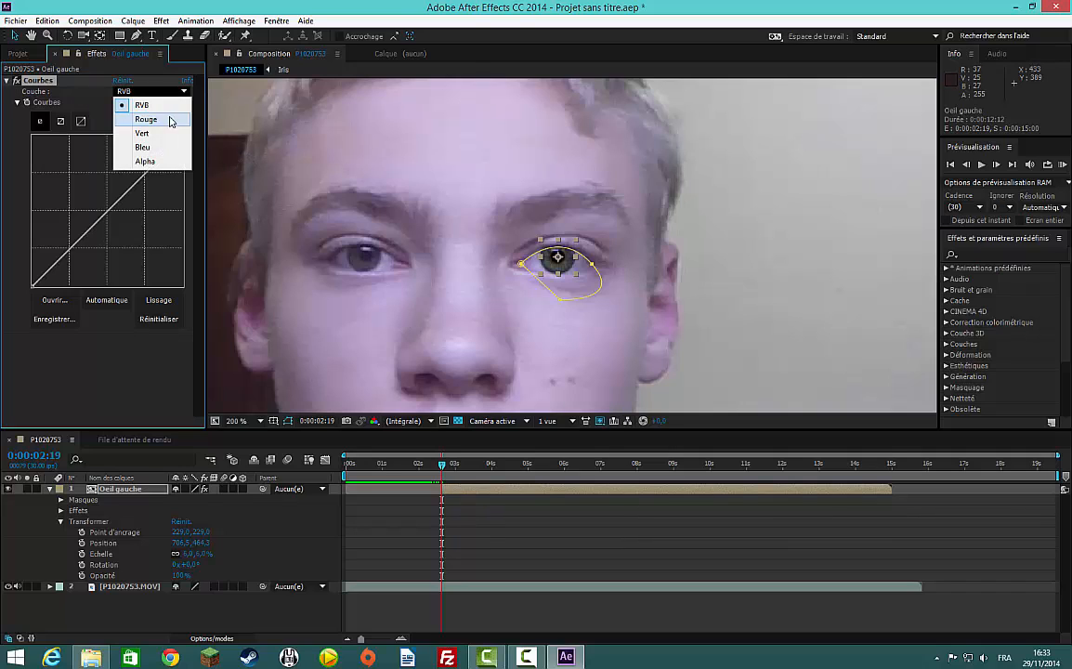
left_click(170, 134)
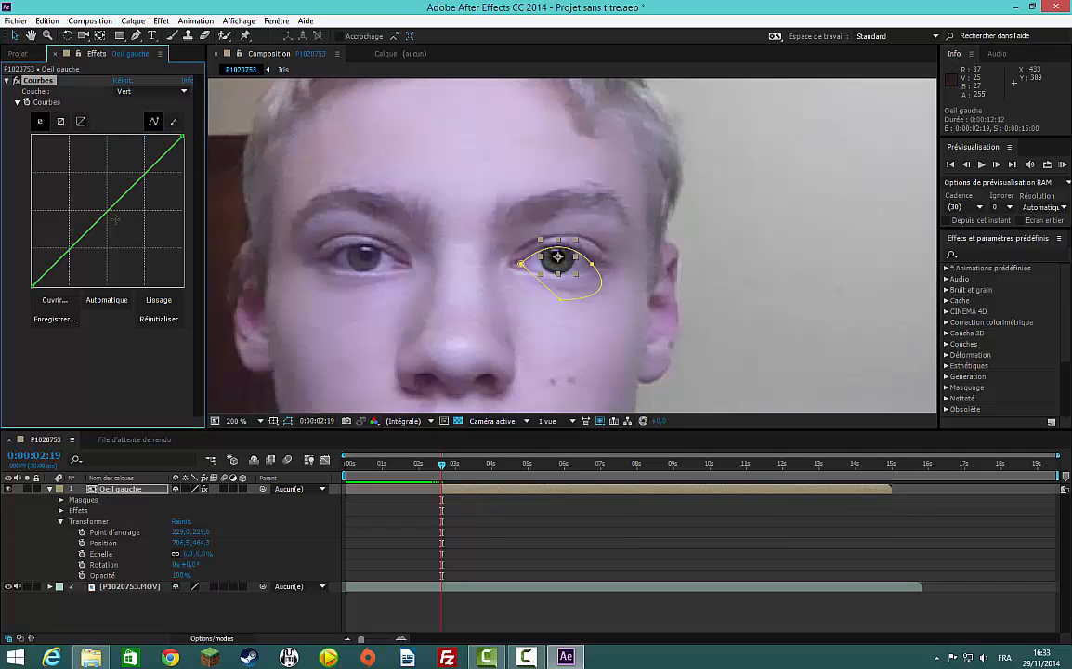
left_click_drag(101, 195, 148, 291)
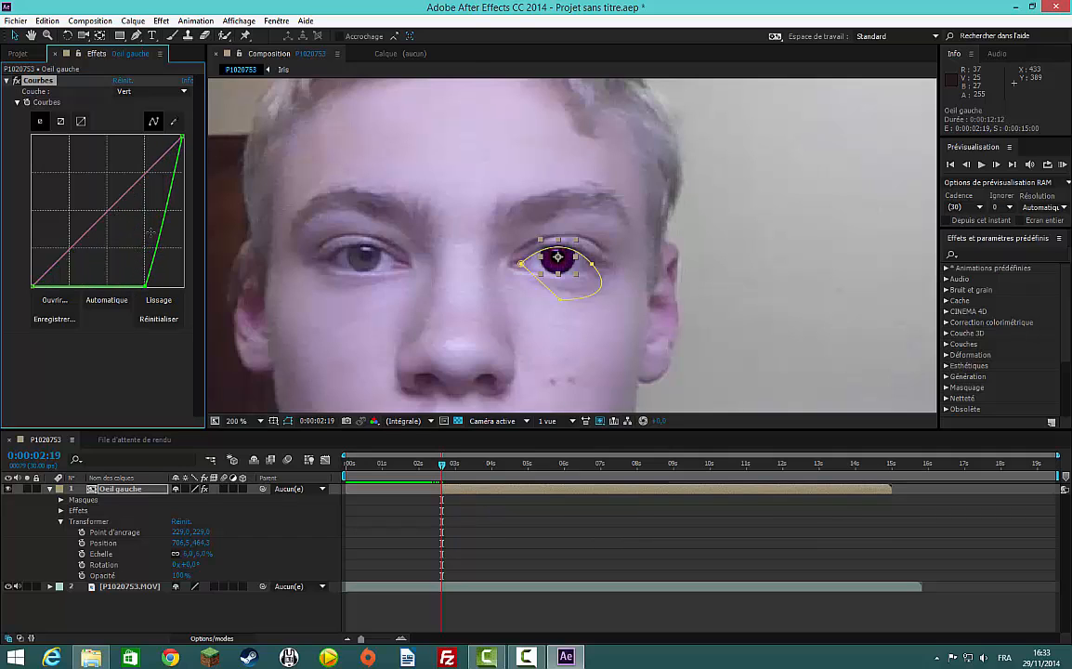
Pull the Bleu channel curve down to the base at about three quarters of its width, and inspect the iris colour from afar and close up.
left_click(159, 88)
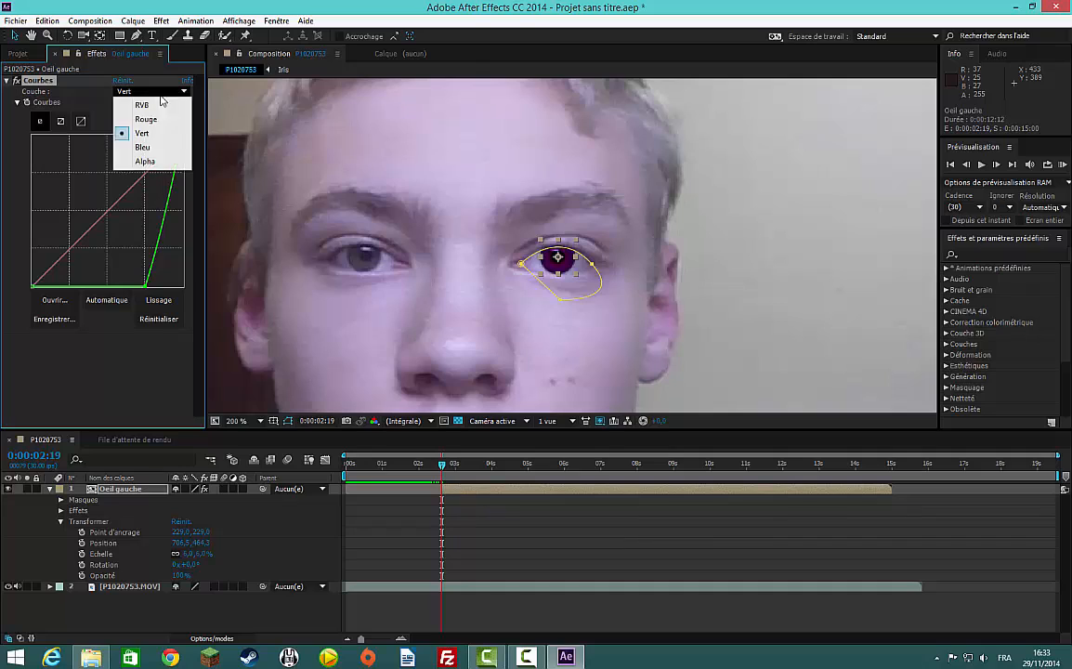
left_click(156, 148)
left_click_drag(106, 200, 146, 290)
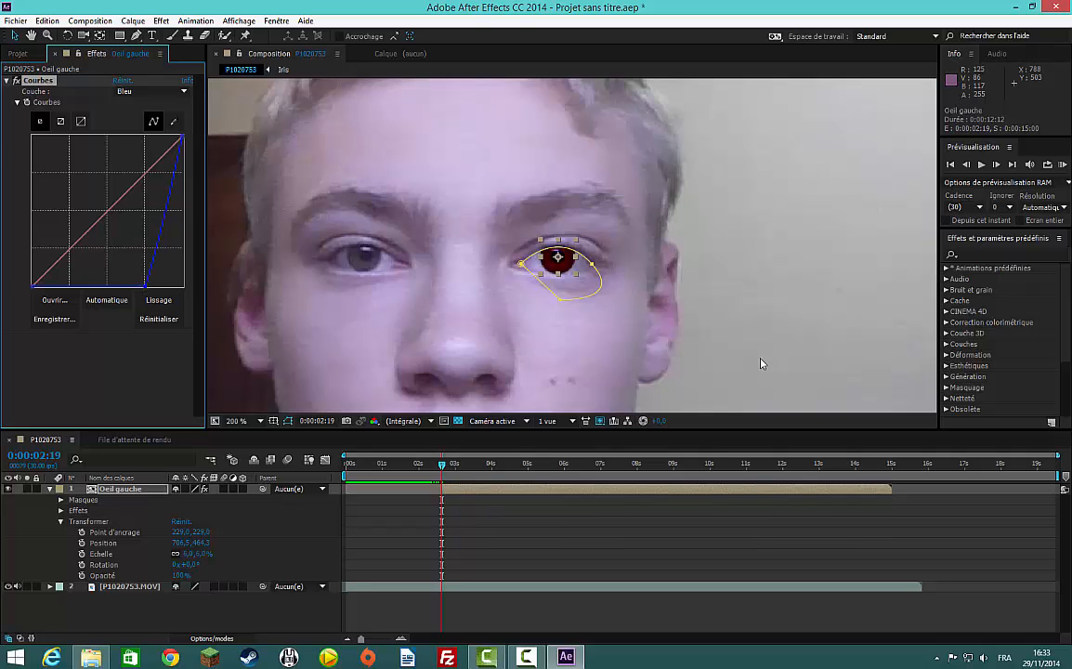
key("comma")
scroll(630, 276, "down", 1)
left_click(855, 246)
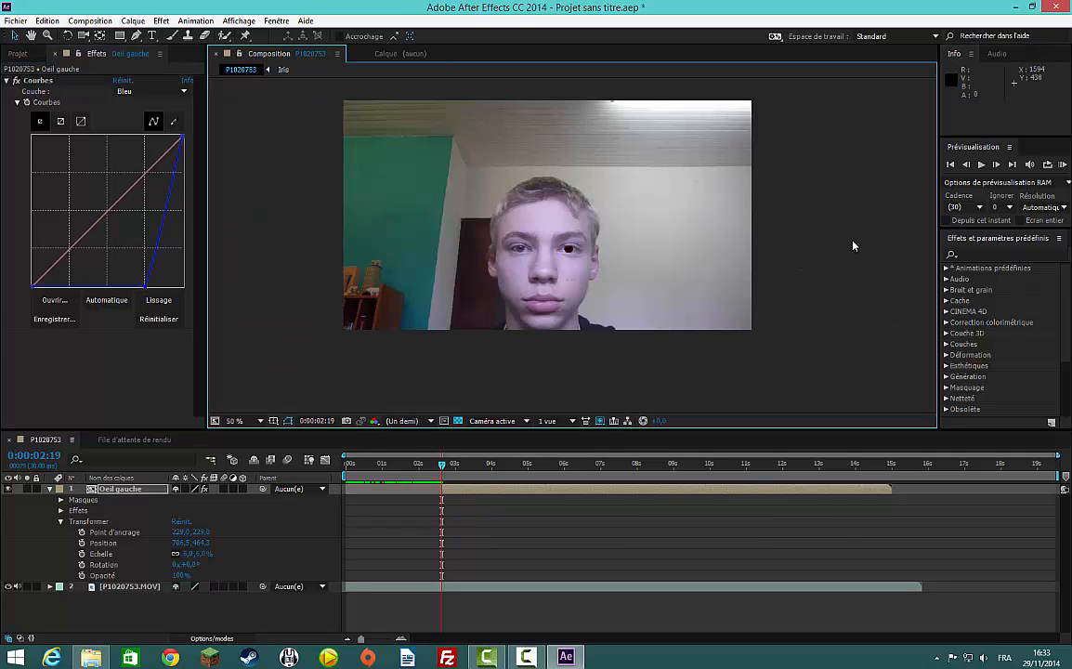
scroll(815, 249, "up", 2)
key("period")
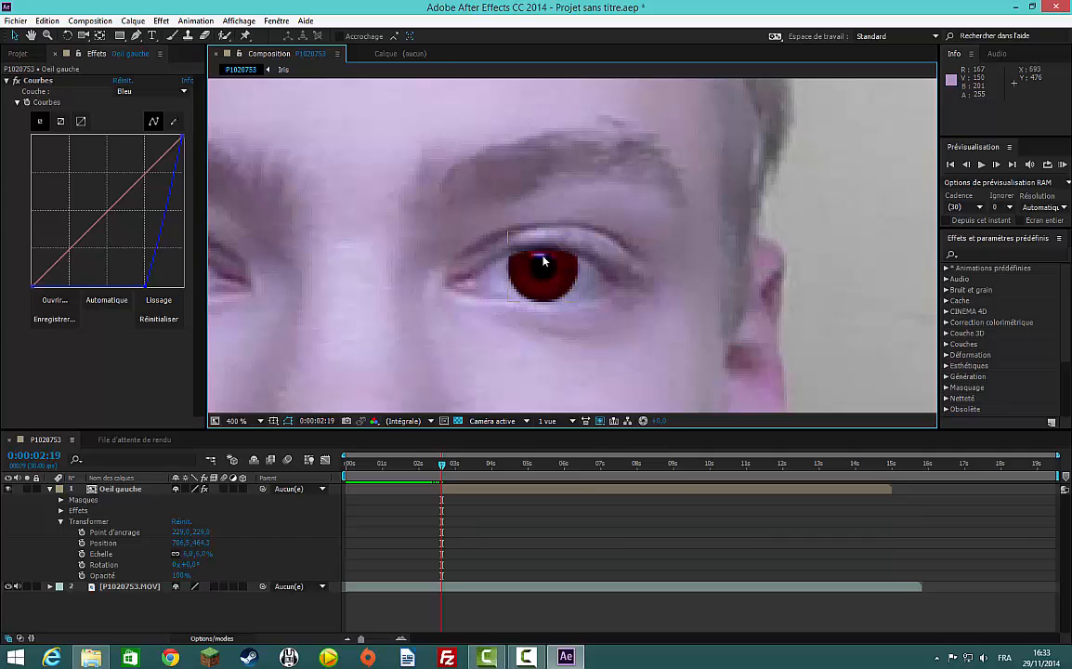
Steepen the Rouge channel curve of Courbes, with its base point at about one sixth and its top point at about two fifths of the width.
left_click(144, 91)
left_click(144, 120)
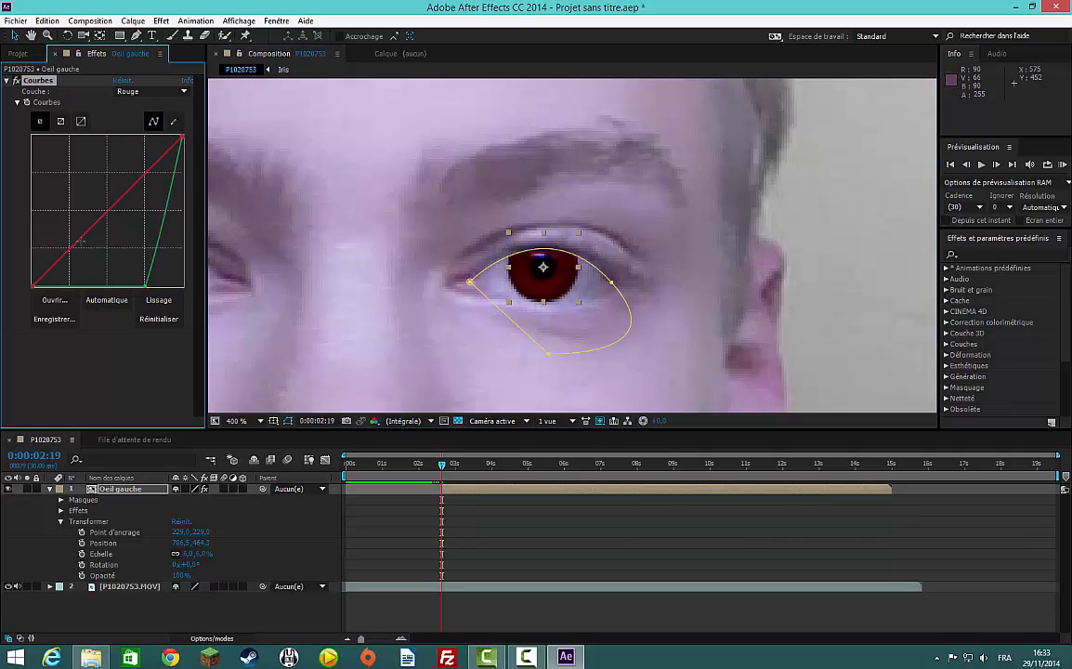
left_click_drag(74, 246, 65, 297)
left_click_drag(127, 189, 103, 142)
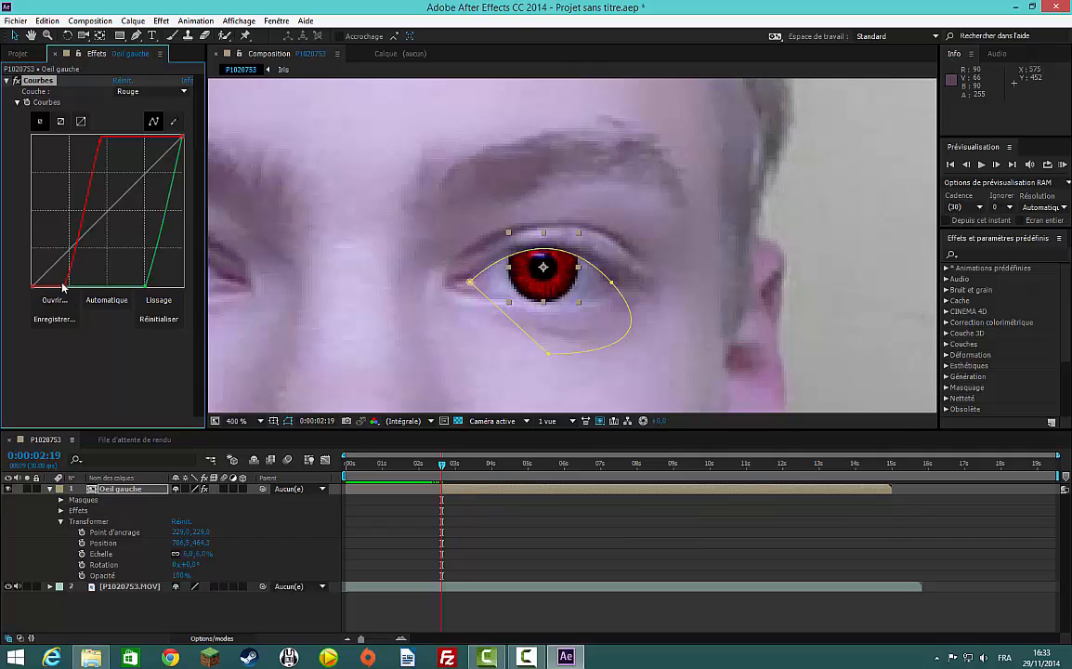
left_click_drag(71, 289, 65, 290)
mouse_move(100, 141)
left_mouse_down()
mouse_move(88, 131)
mouse_move(94, 139)
left_mouse_up()
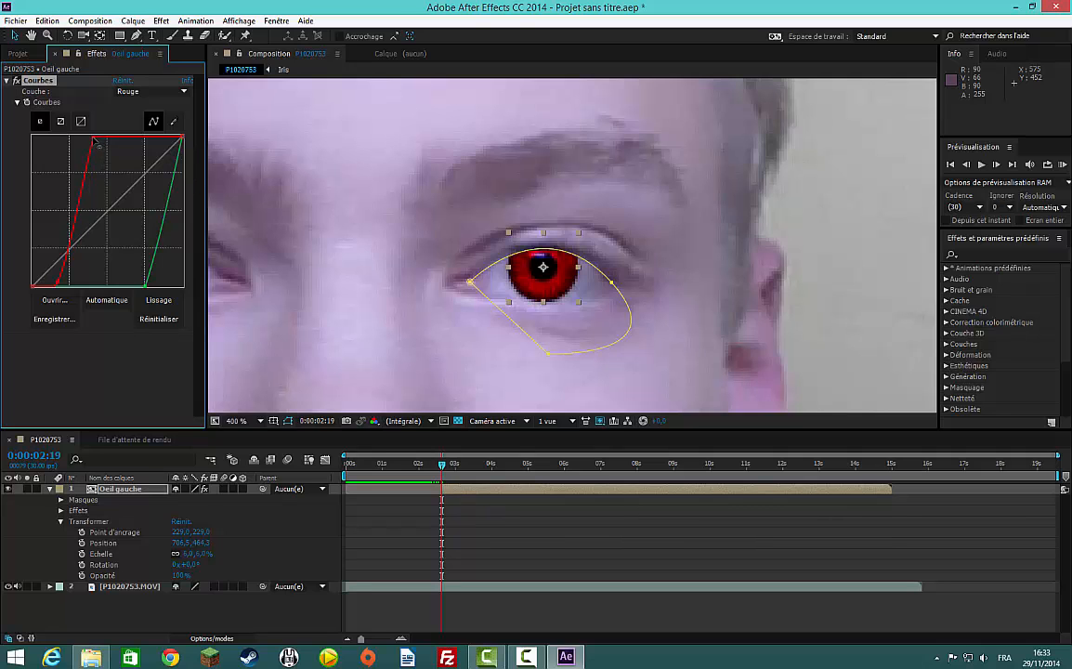
scroll(464, 218, "down", 5)
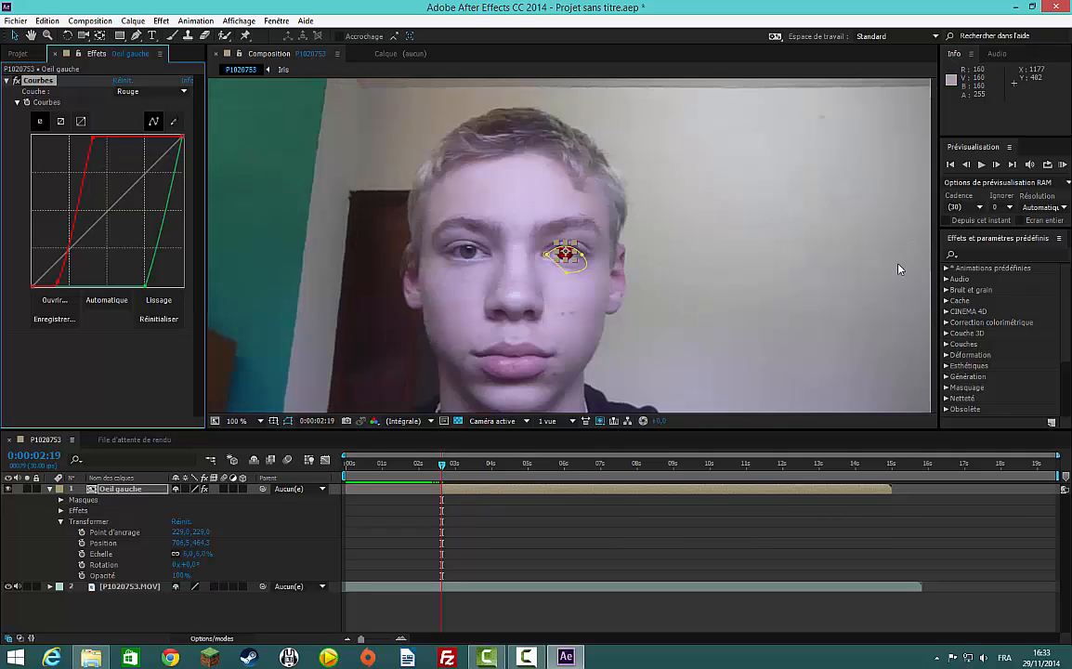
scroll(669, 246, "up", 6)
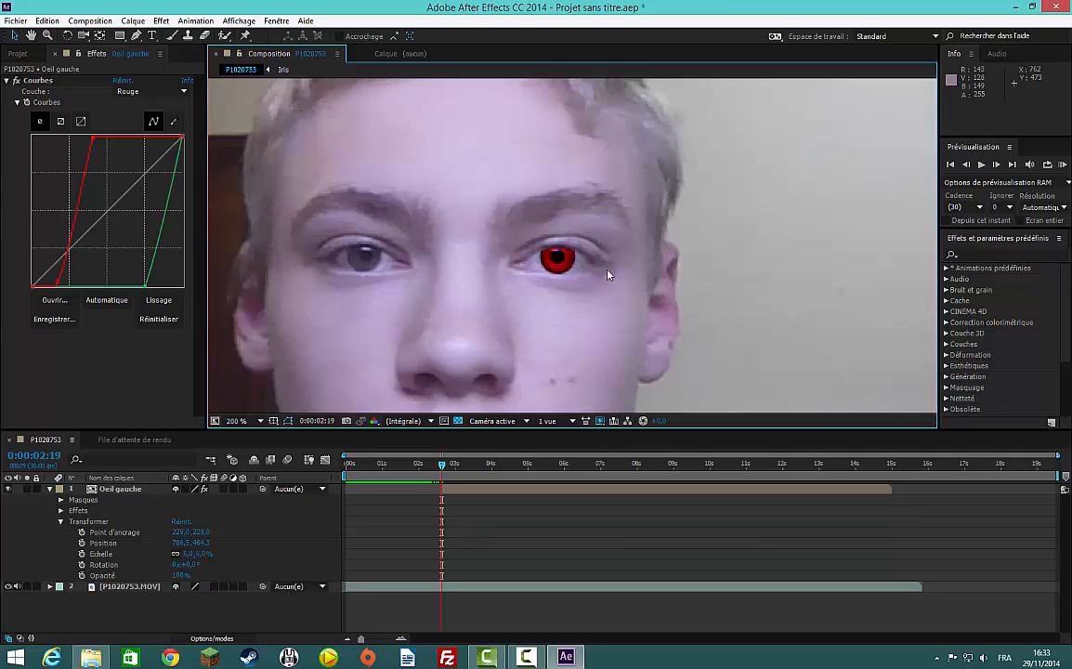
scroll(585, 302, "down", 3)
Adjust the curve handle of the Oeil gauche mask's outer vertex along the upper eyelid, and check the iris edge.
left_click(562, 270)
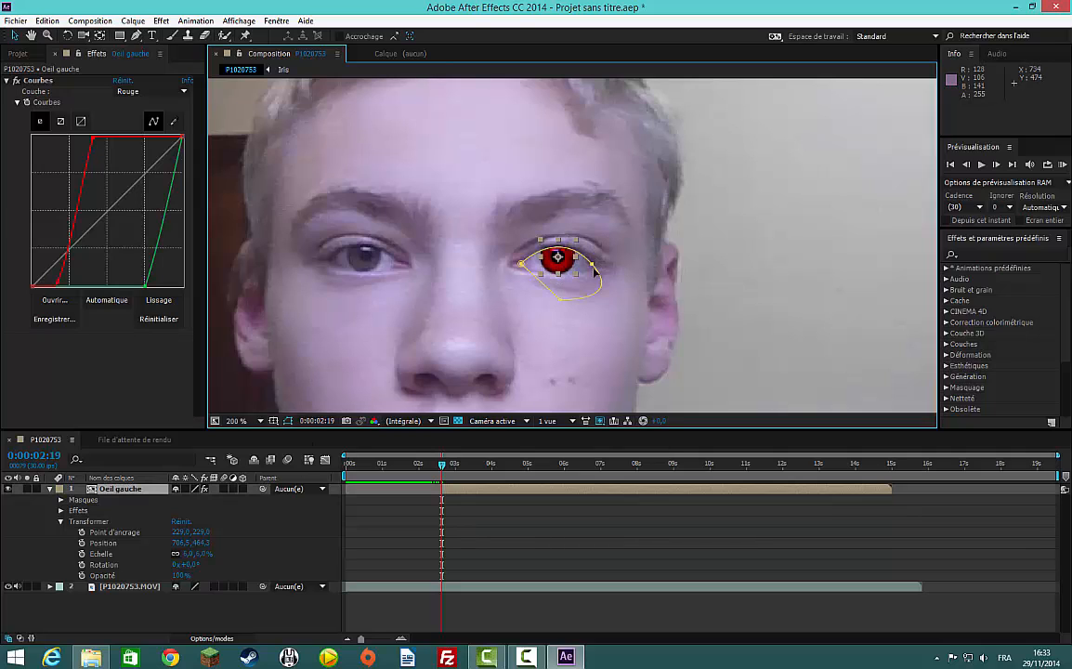
scroll(594, 269, "up", 2)
mouse_move(543, 215)
left_mouse_down()
mouse_move(556, 246)
mouse_move(521, 229)
mouse_move(543, 208)
left_mouse_up()
key("comma")
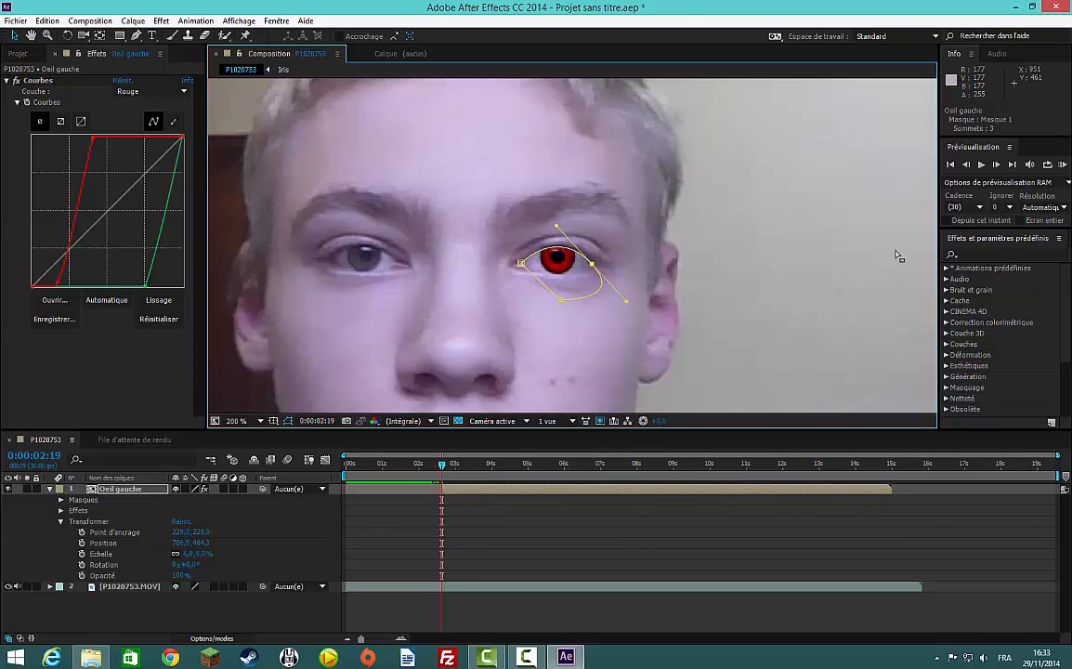
left_click(589, 244)
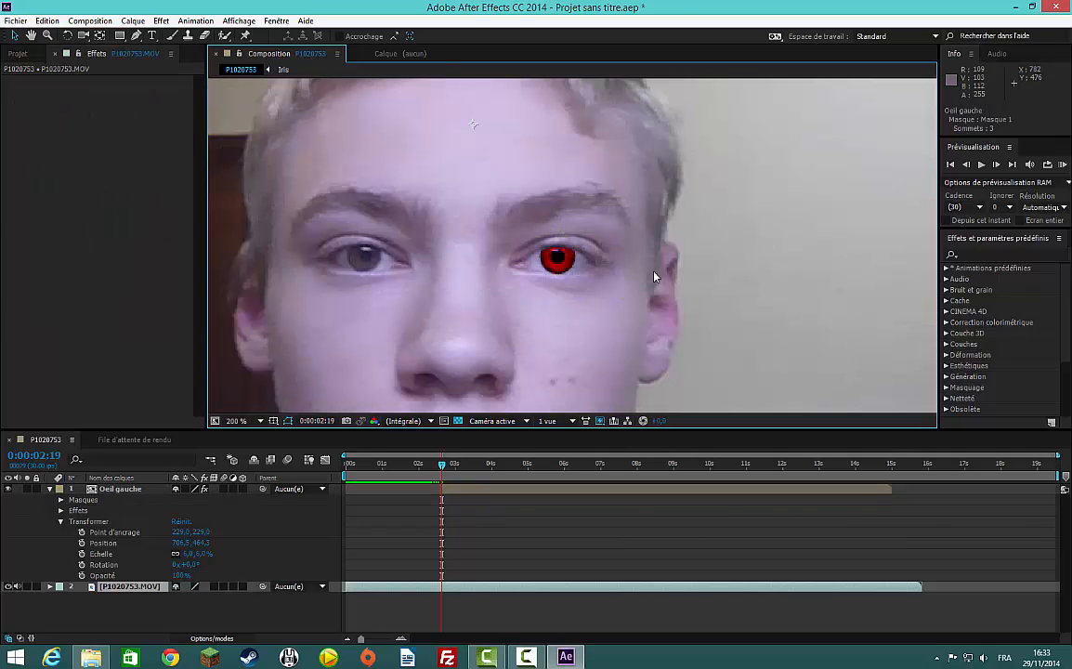
key("period")
key("period")
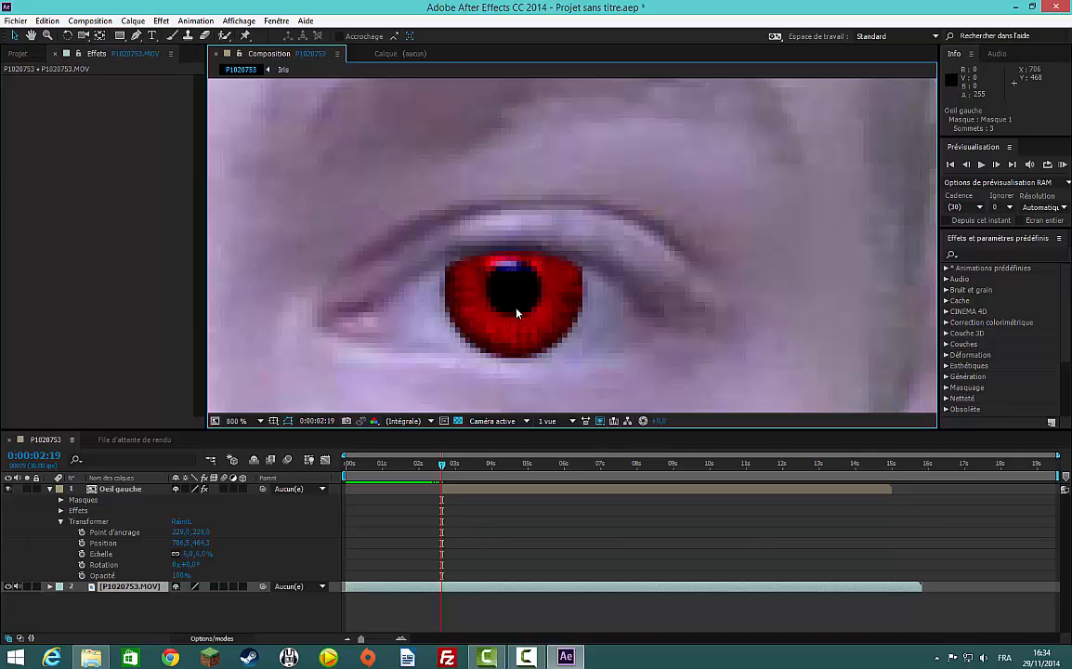
key("comma")
Move the Oeil gauche mask's outer vertex slightly up and inward, realign its curve handle with the eyelid, and check the eye.
left_click(611, 277)
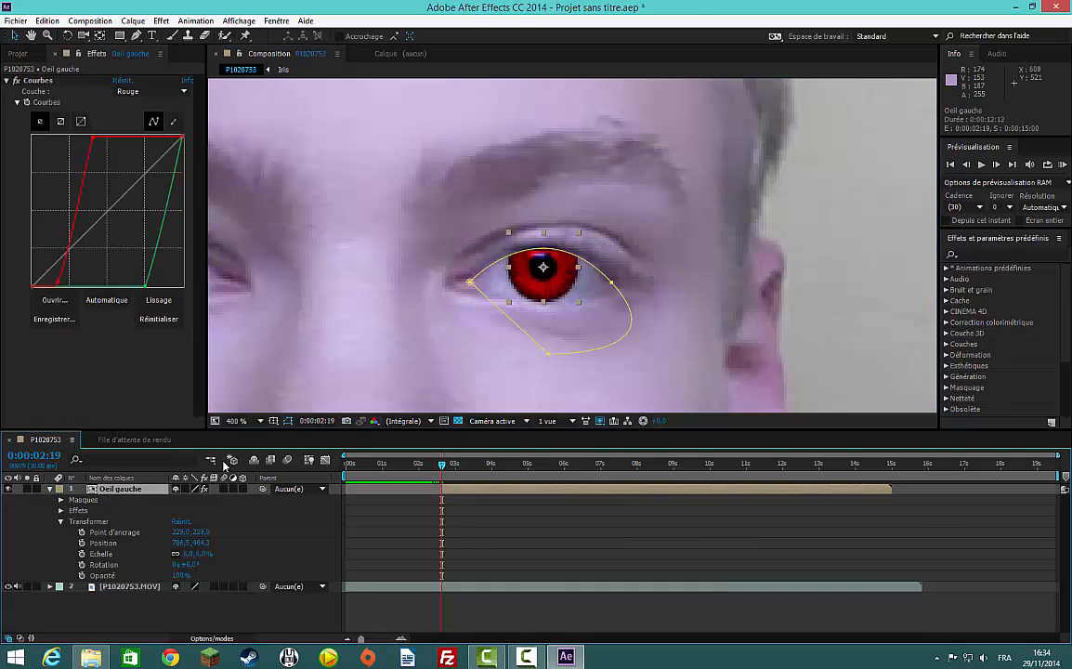
left_click_drag(611, 277, 539, 204)
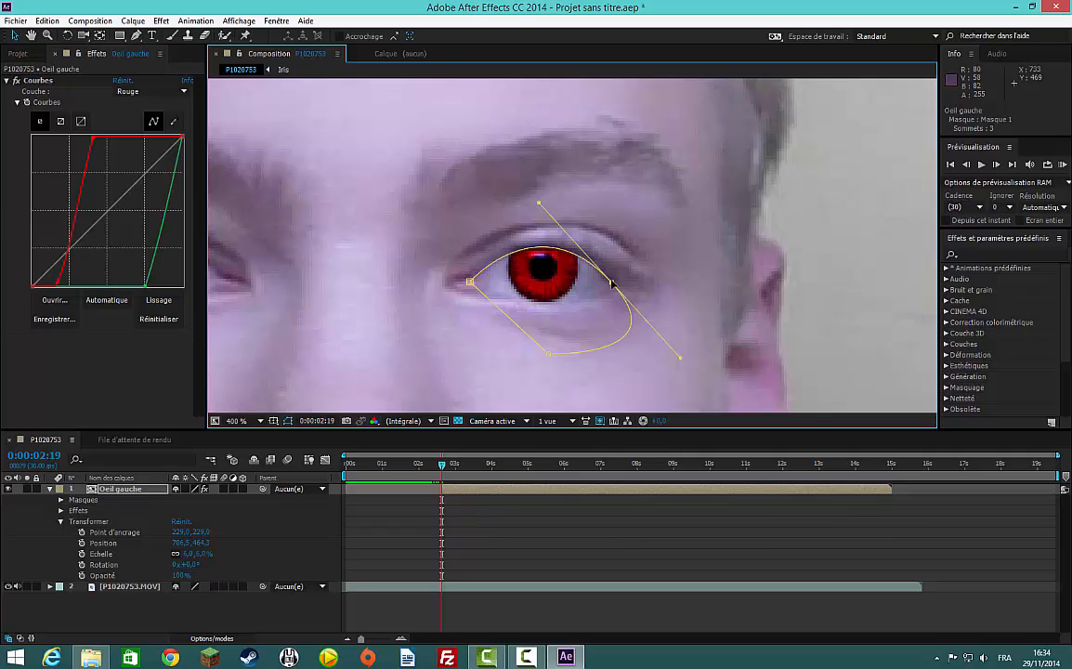
left_click_drag(611, 282, 604, 258)
left_click_drag(540, 180, 533, 219)
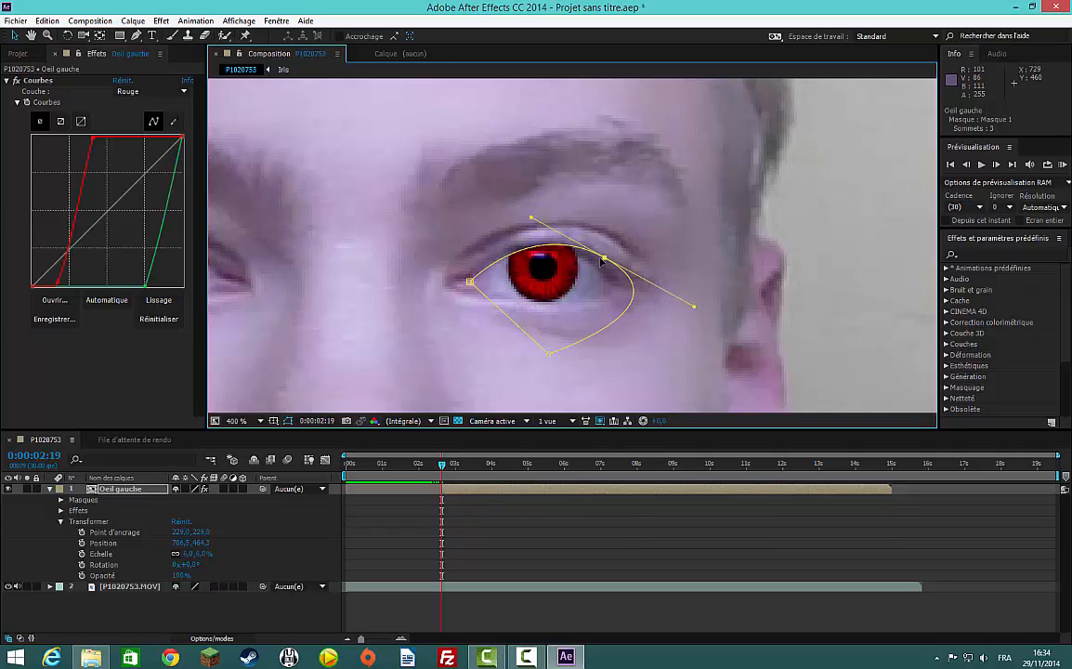
left_click_drag(600, 258, 592, 269)
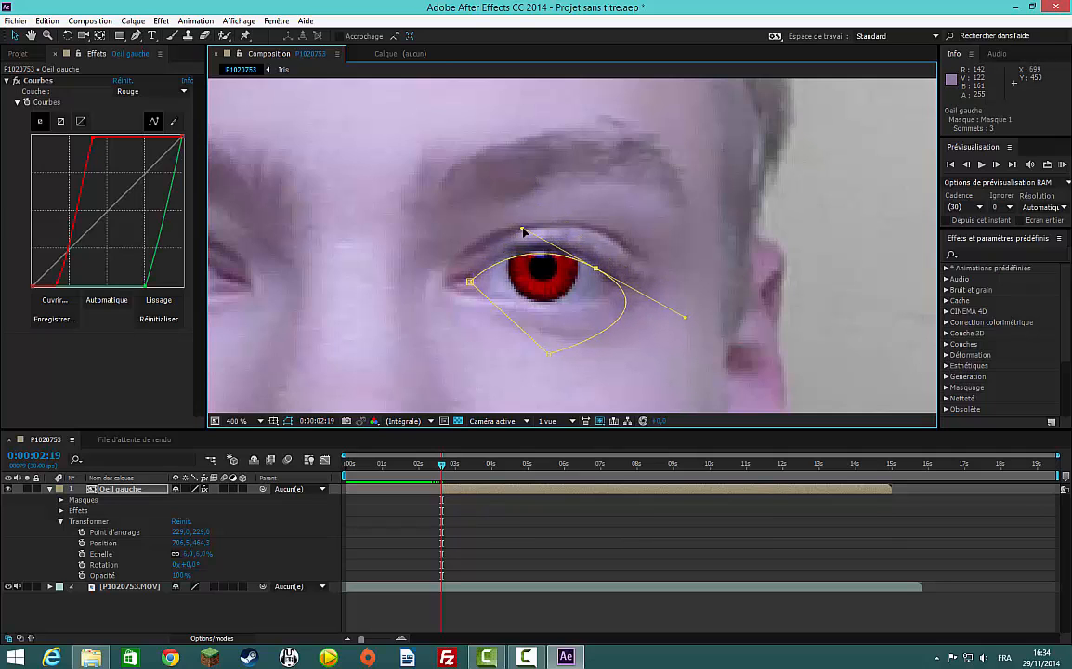
left_click_drag(523, 230, 529, 218)
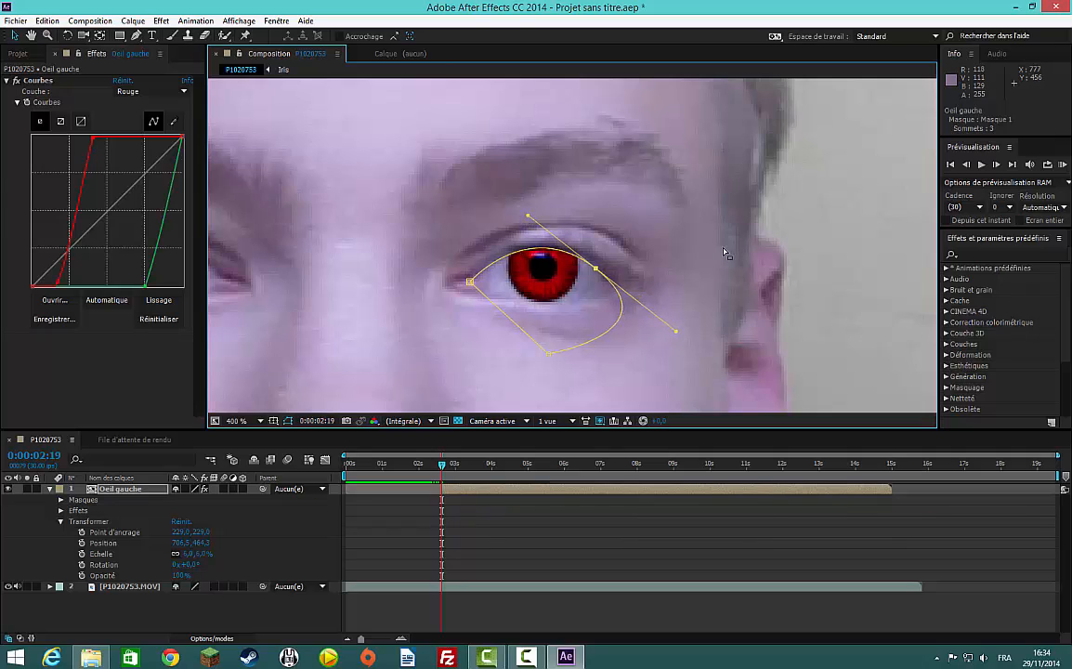
left_click(751, 310)
scroll(645, 296, "down", 6)
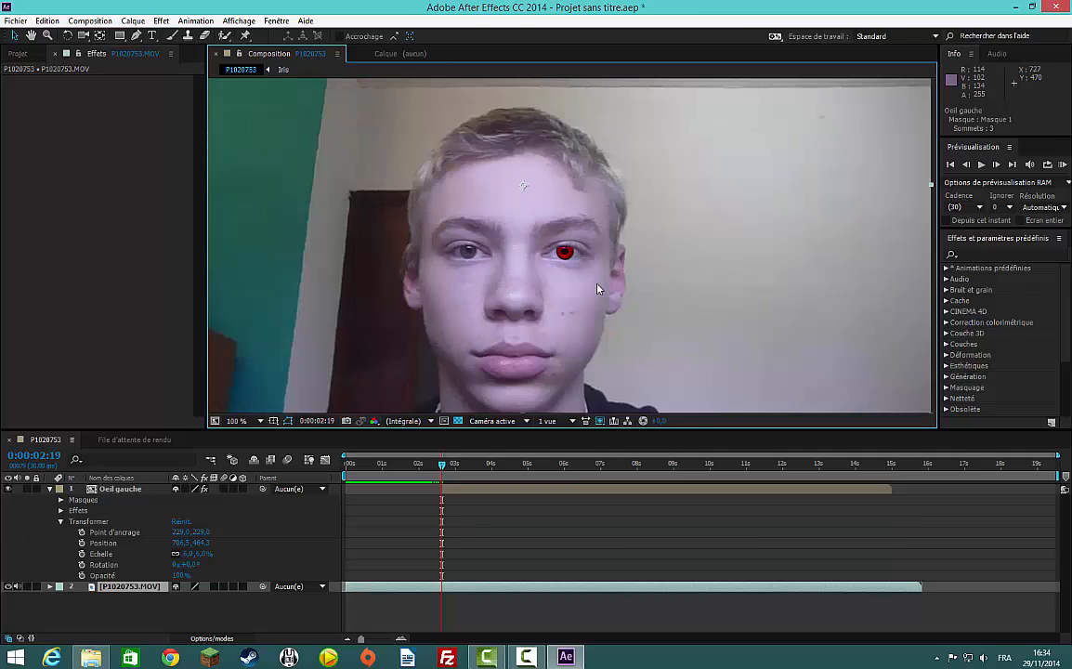
scroll(576, 255, "up", 2)
scroll(576, 256, "up", 4)
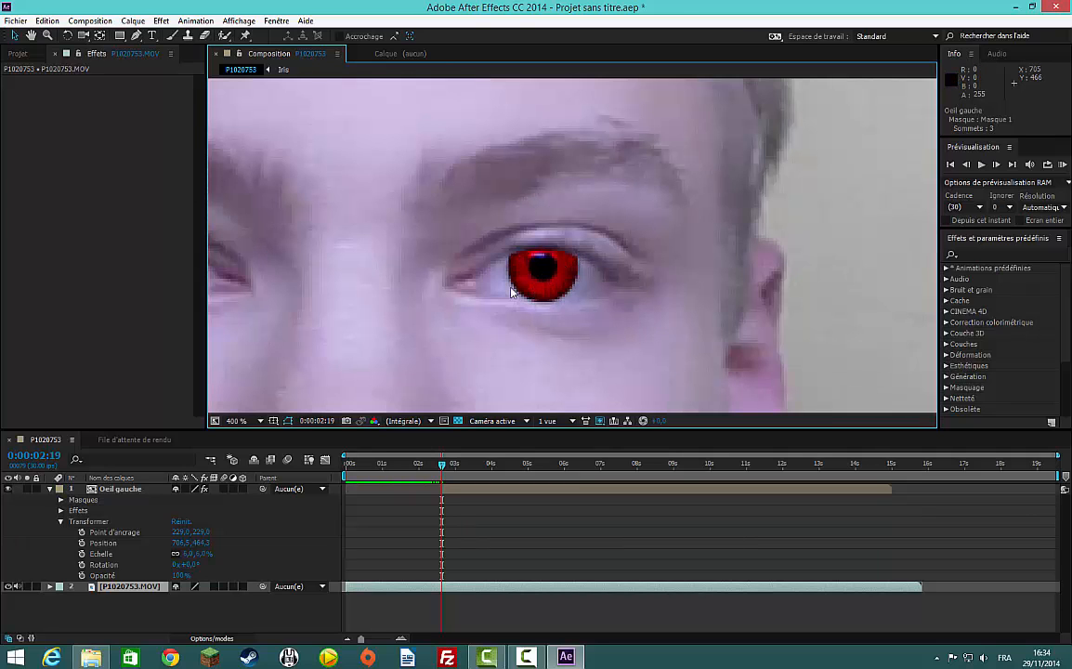
Move the mask's outer vertex to the outer corner of the eye and raise its handle so the edge follows the upper eyelid.
left_click(592, 280)
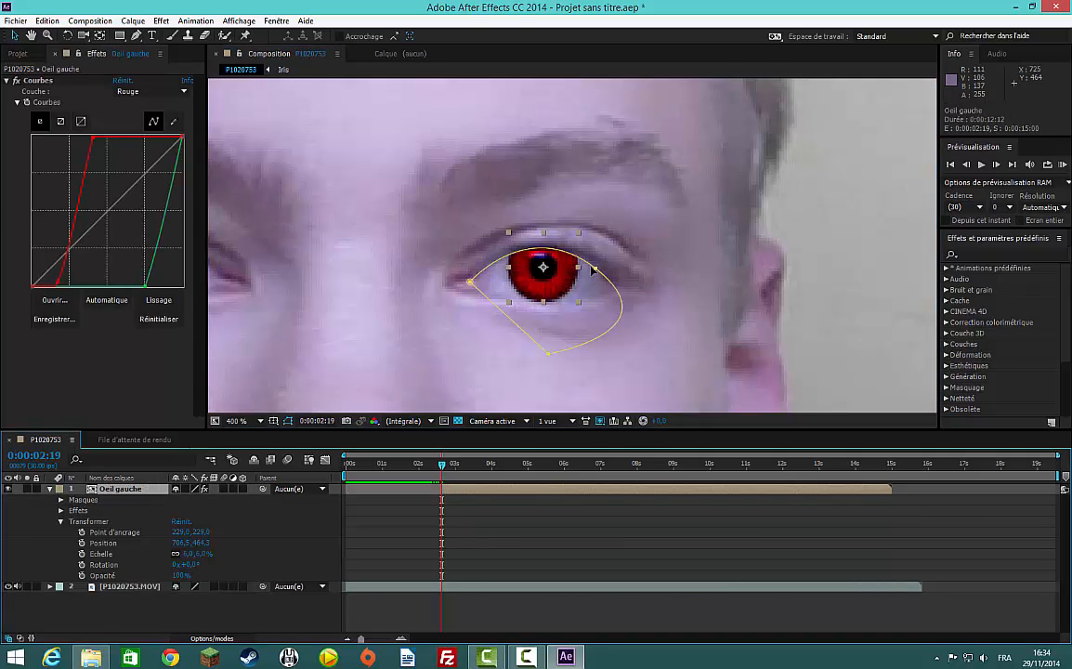
left_click_drag(594, 268, 620, 286)
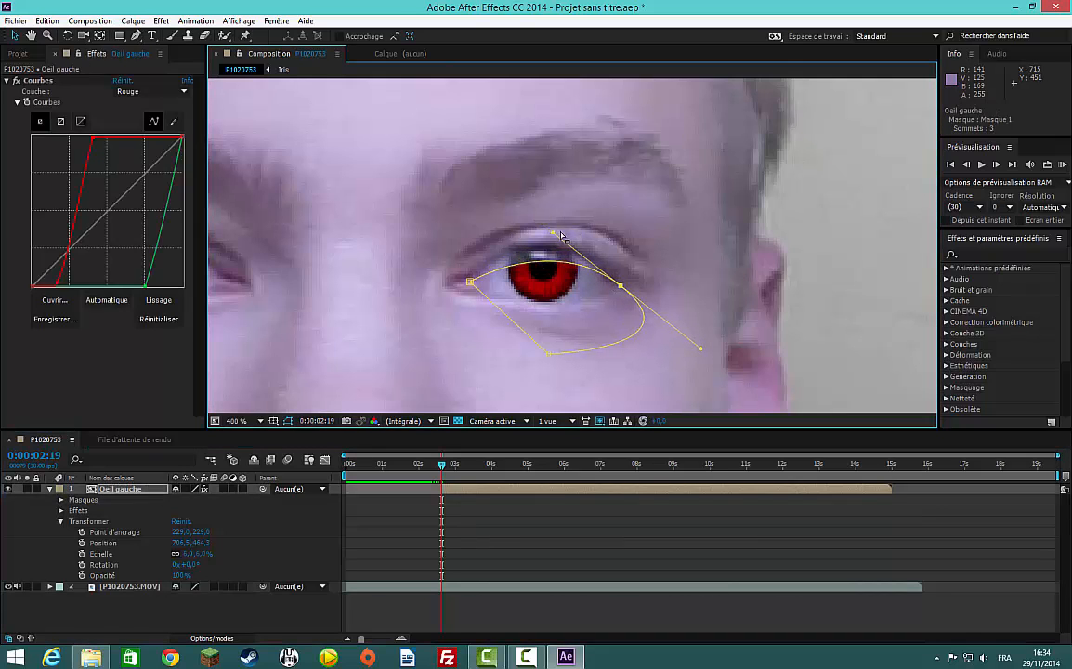
left_click_drag(543, 221, 534, 209)
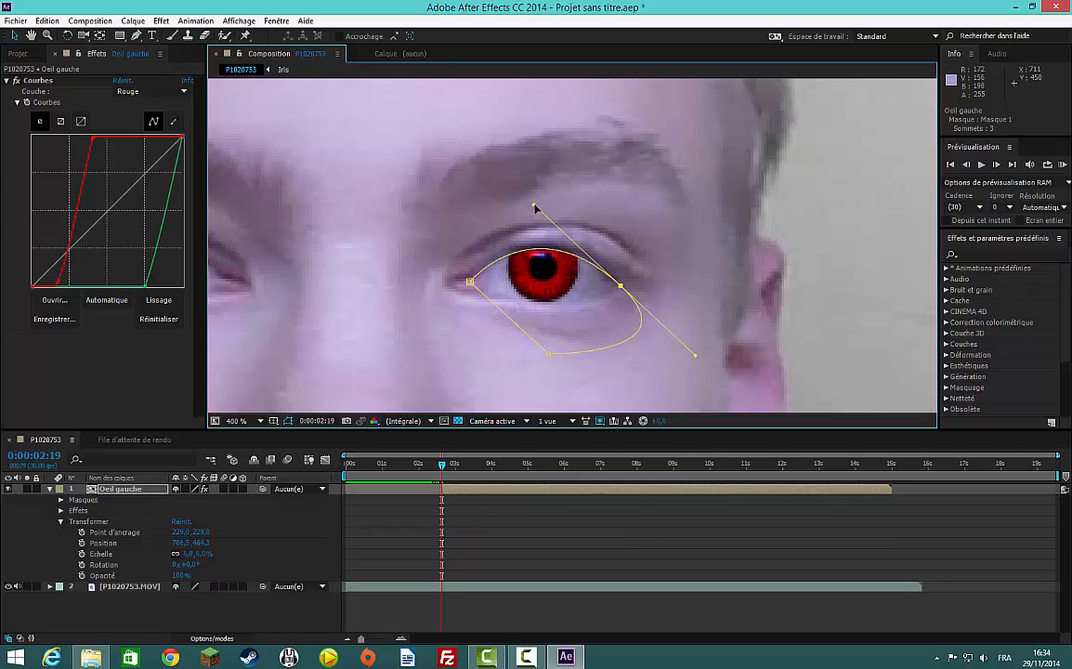
scroll(539, 209, "down", 6)
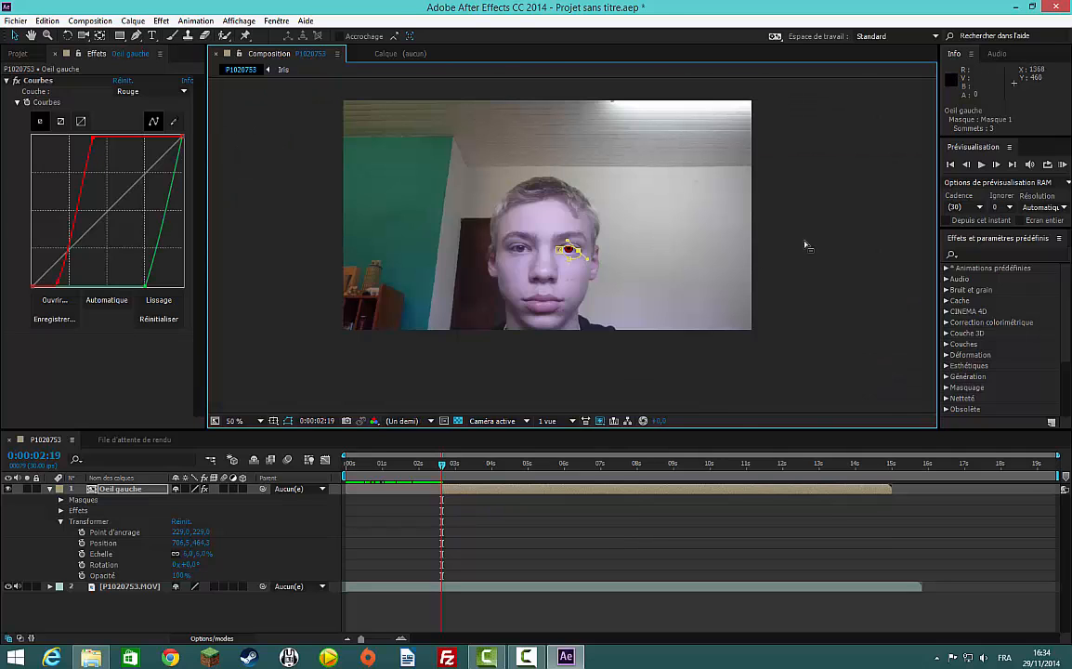
scroll(572, 265, "up", 2)
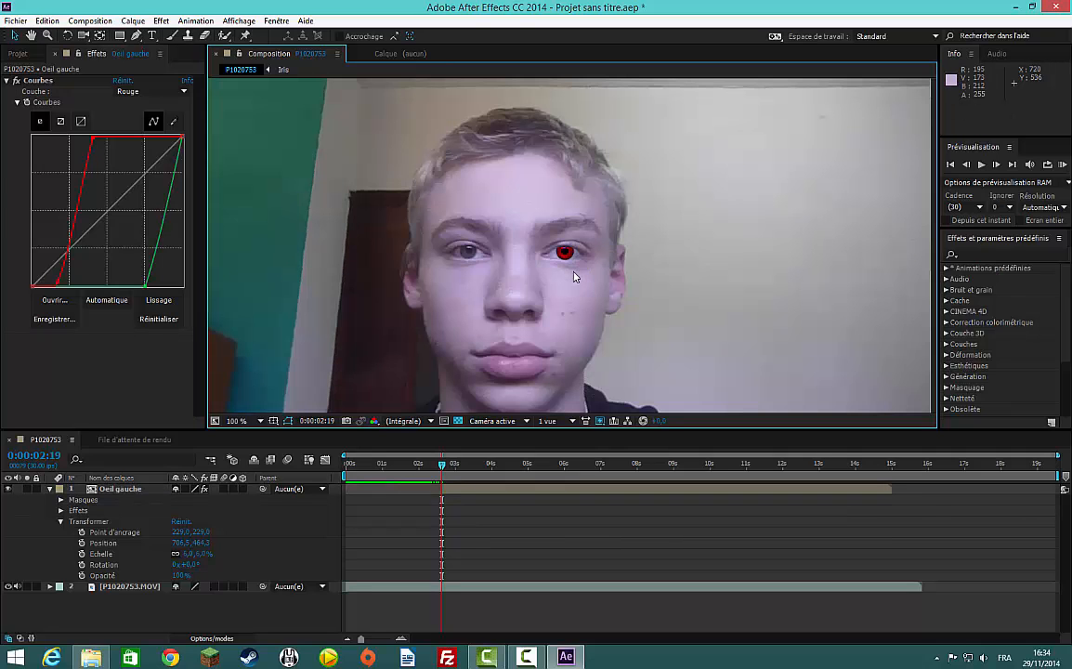
scroll(612, 294, "up", 2)
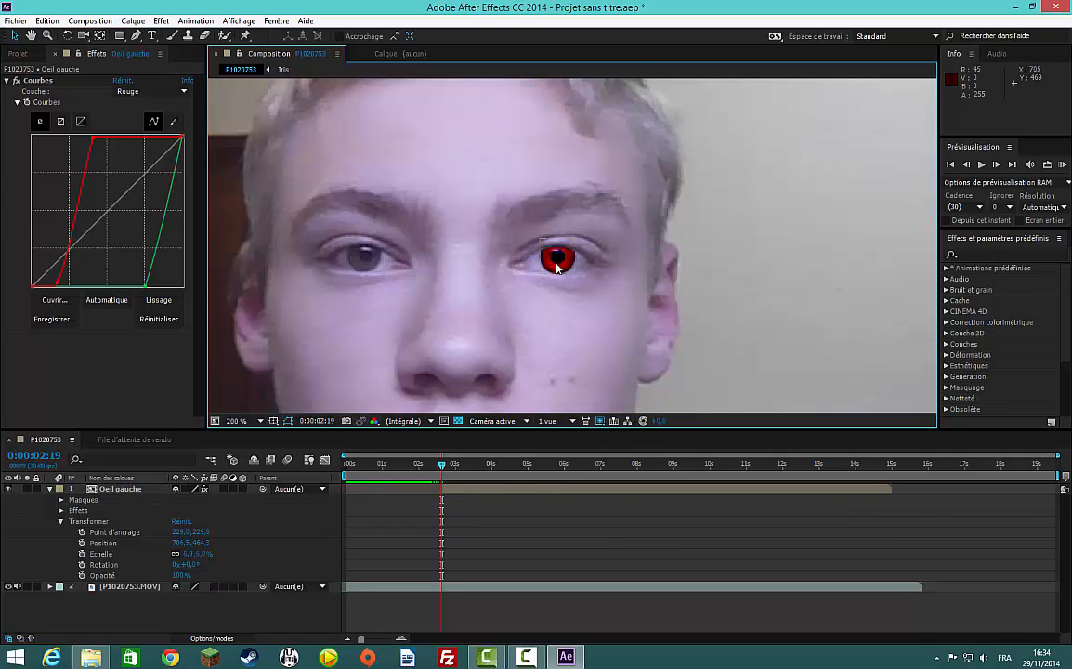
scroll(557, 269, "up", 4)
scroll(557, 269, "down", 2)
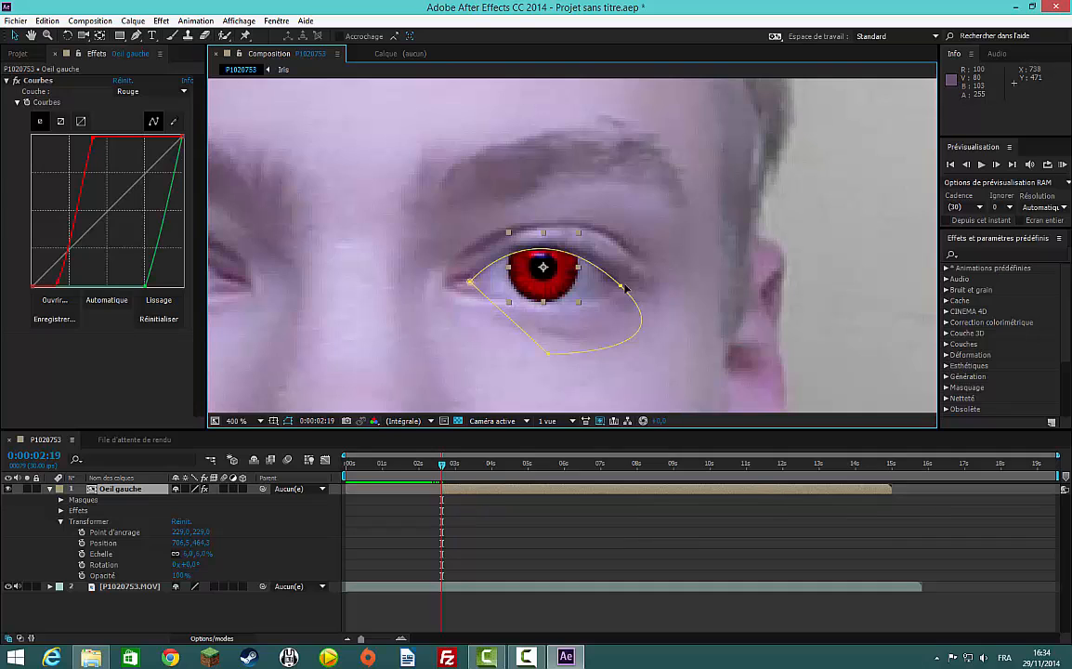
left_click_drag(620, 286, 539, 207)
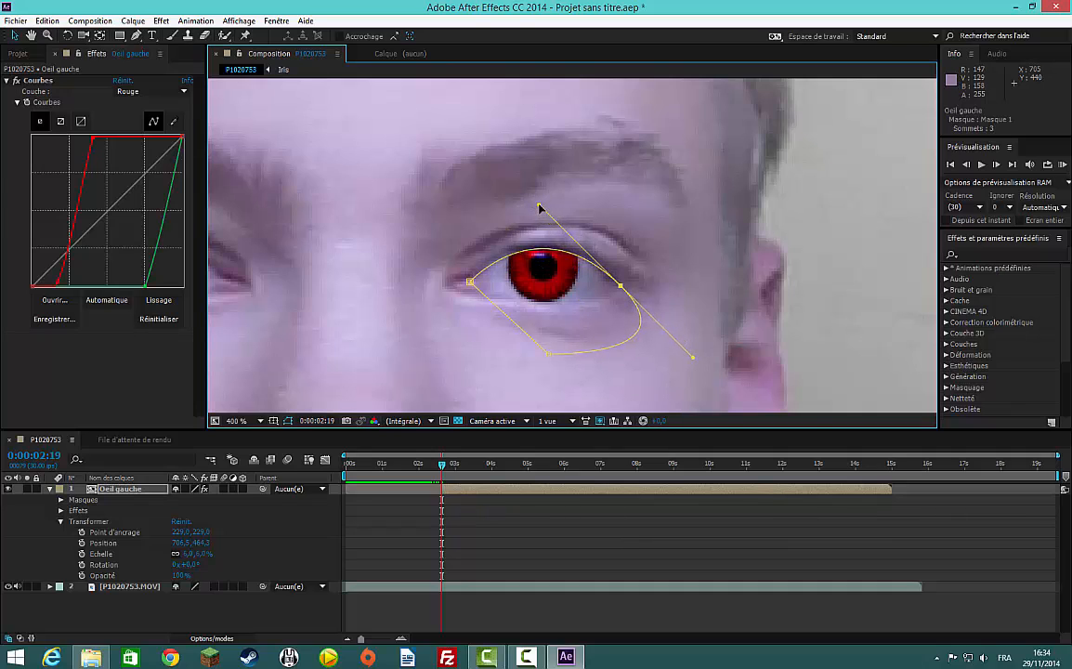
Examine how the red iris blends with the face, from close up and with the whole face in view.
scroll(689, 238, "down", 1)
left_click(697, 290)
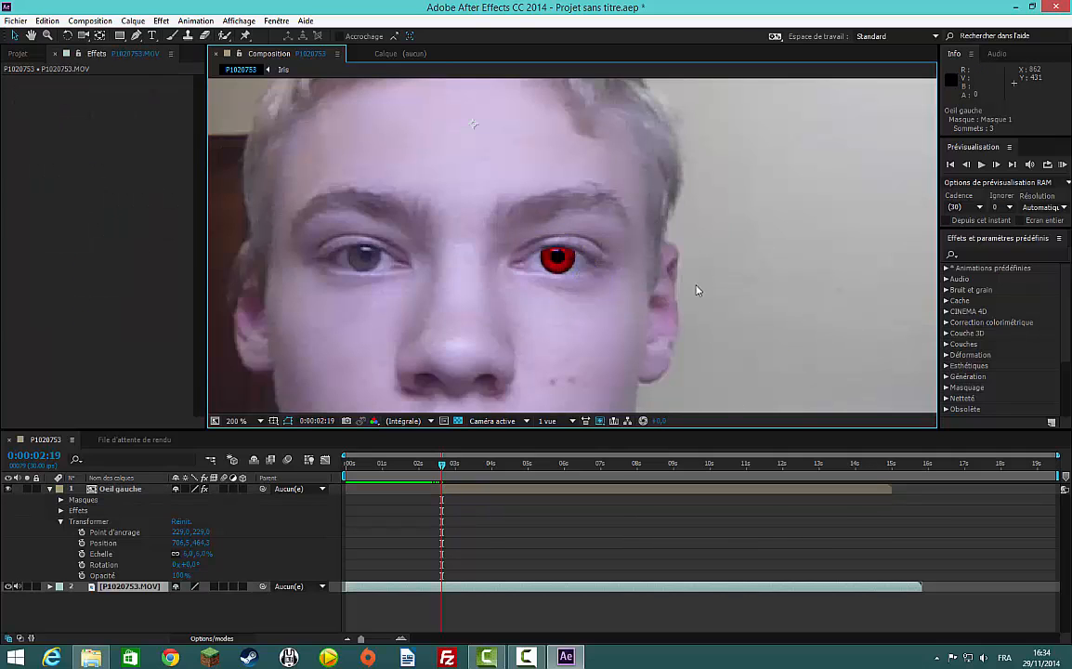
scroll(555, 277, "up", 1)
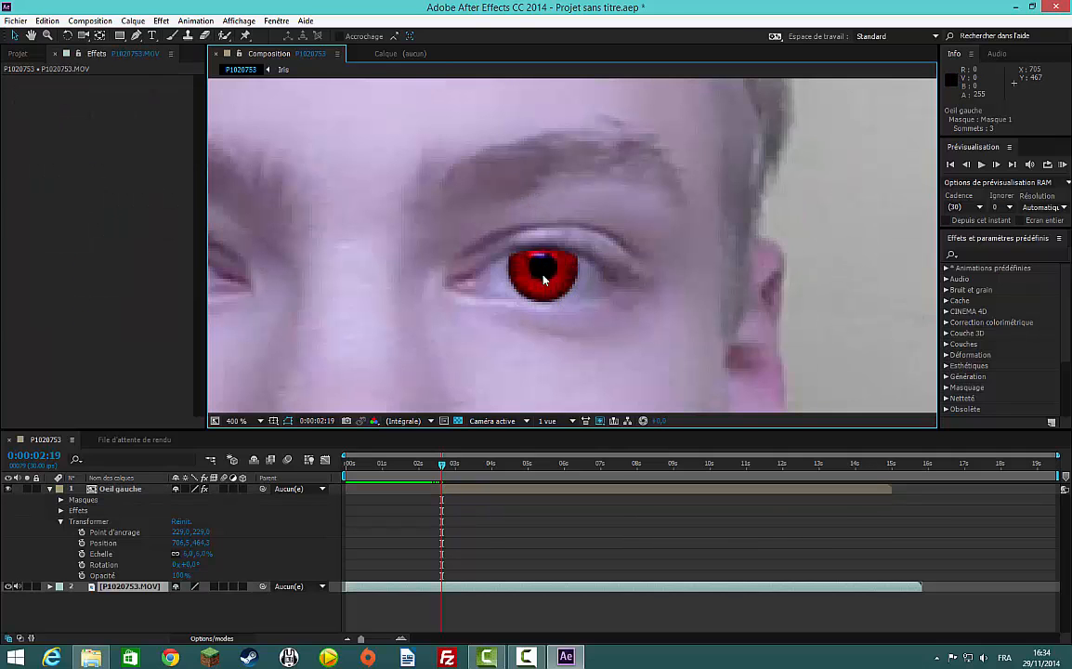
scroll(545, 274, "down", 3)
left_click(814, 256)
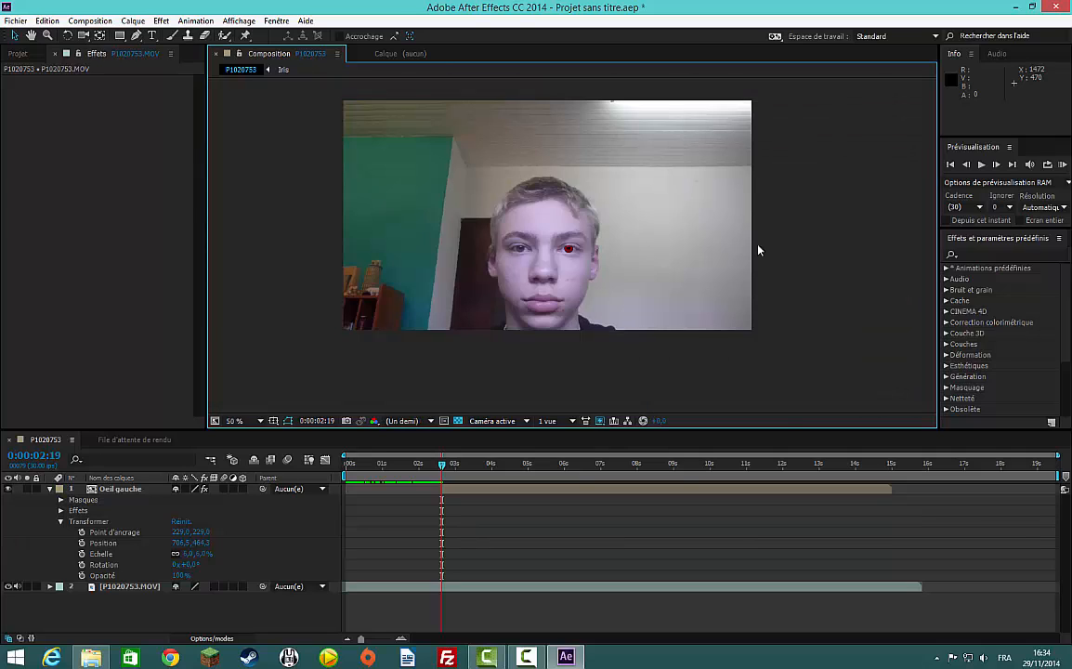
scroll(558, 215, "up", 1)
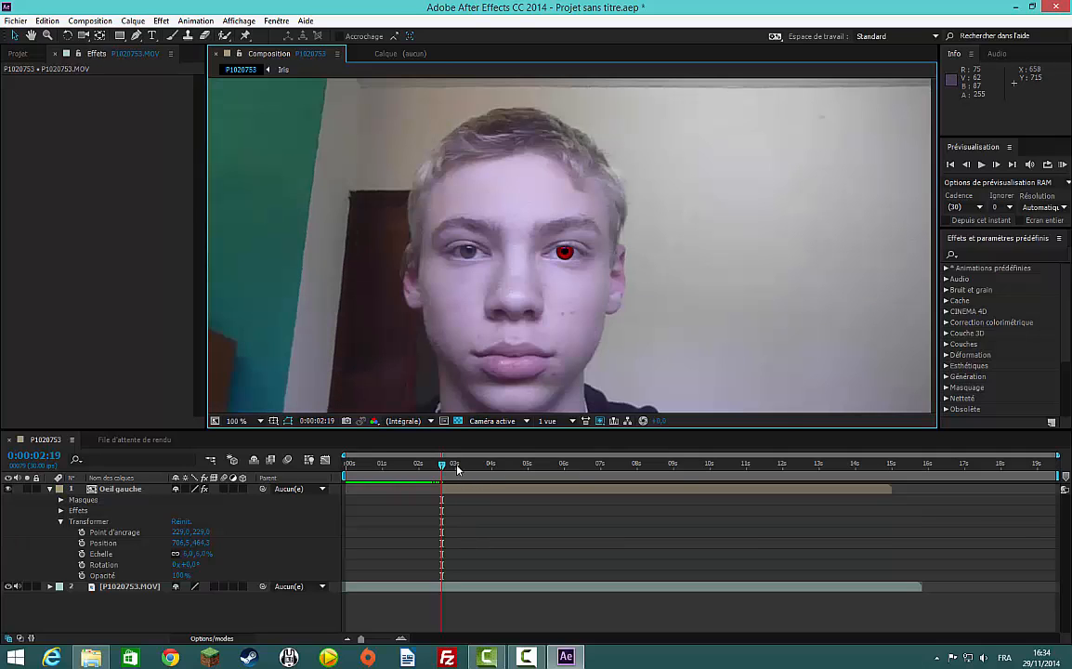
left_click_drag(444, 475, 437, 599)
scroll(558, 237, "up", 1)
scroll(561, 268, "down", 1)
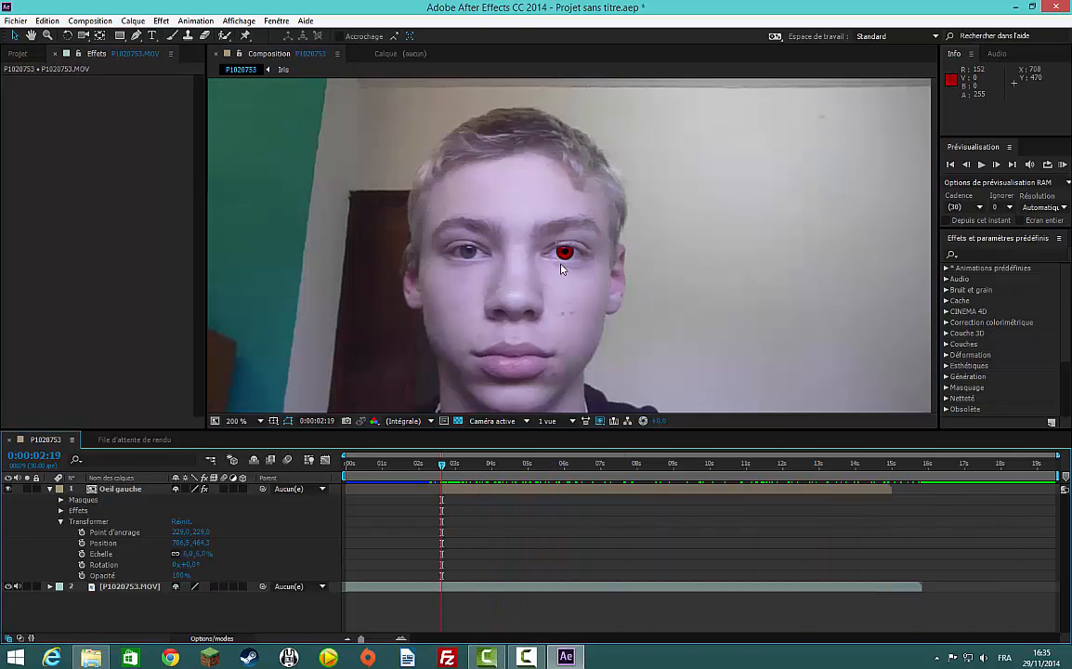
Collapse the Oeil gauche layer's properties and send the P1020753.MOV layer to mocha AE for tracking.
left_click(51, 489)
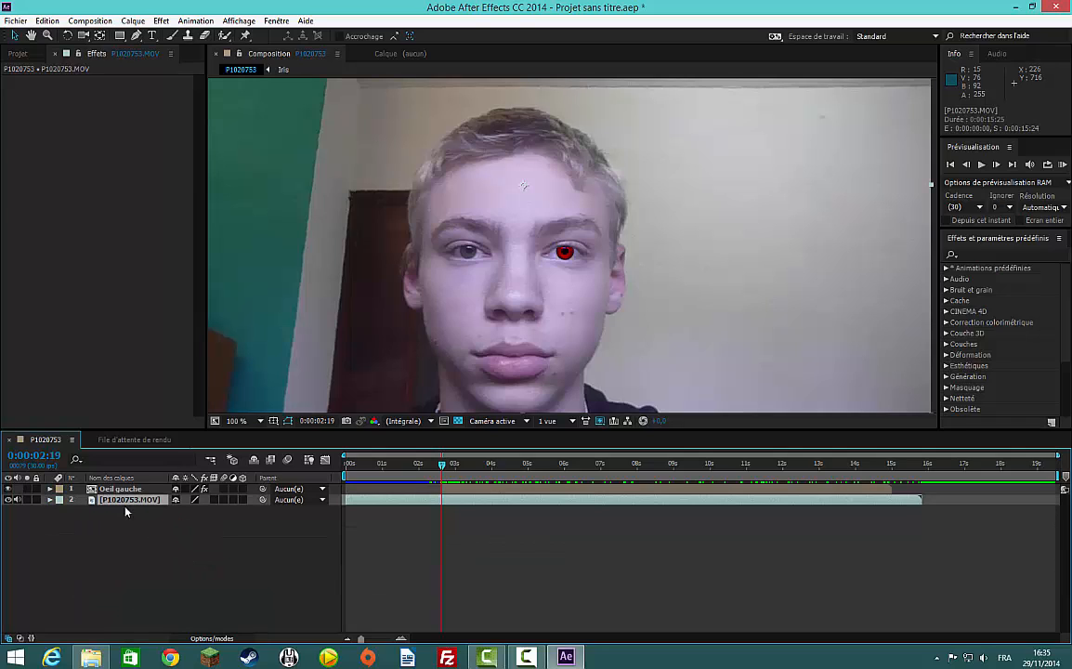
left_click(184, 21)
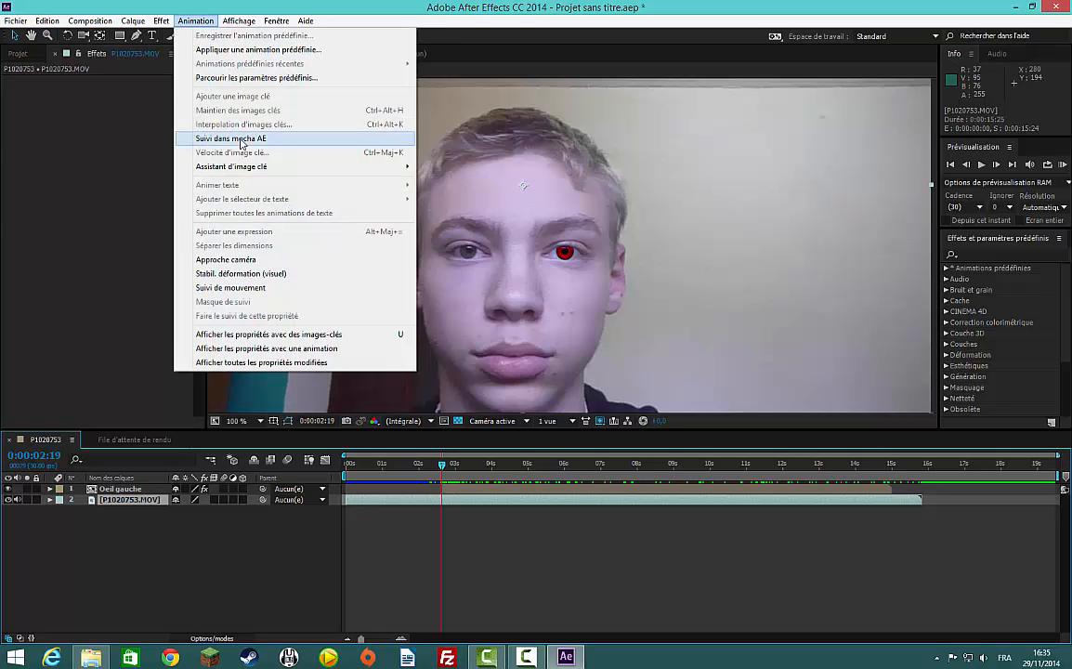
left_click(240, 140)
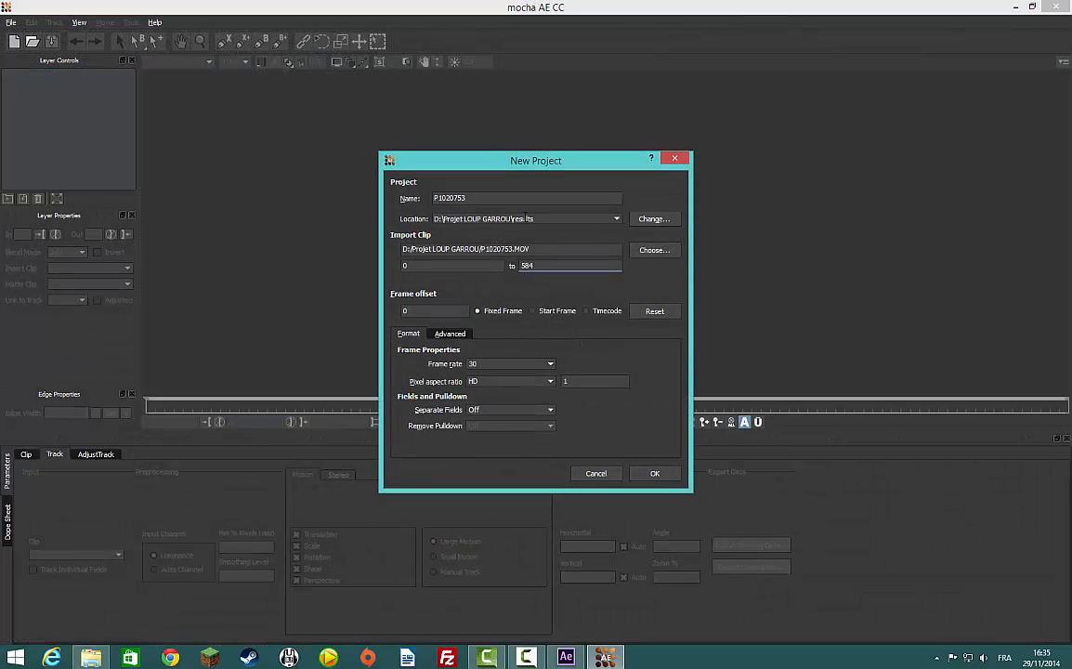
left_click_drag(480, 198, 434, 199)
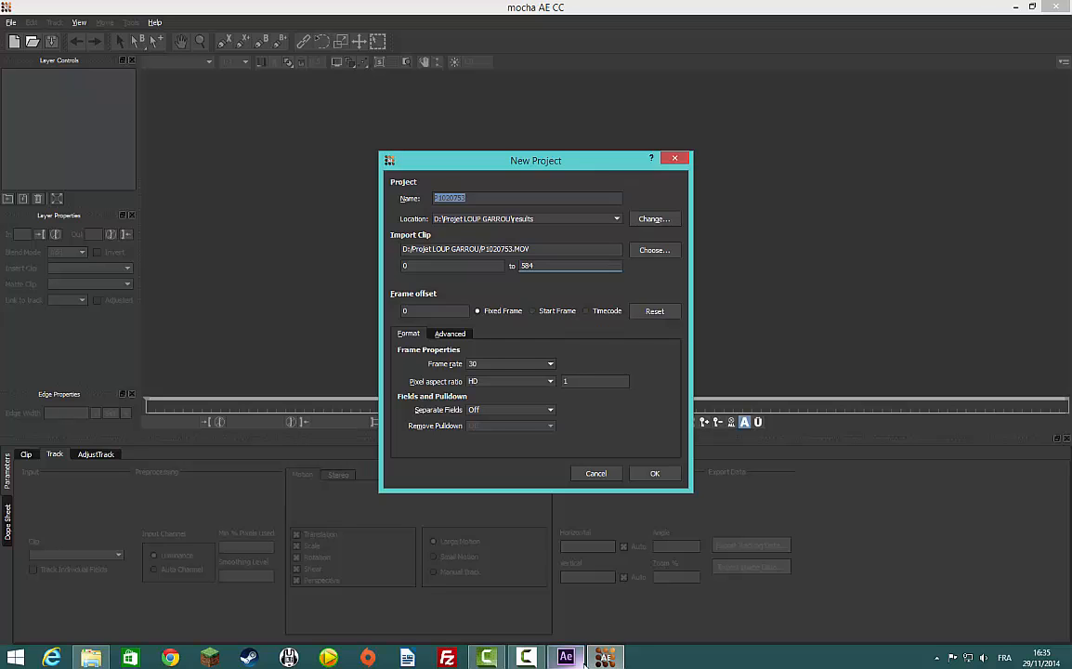
Switch to After Effects and hide the Oeil gauche layer.
mouse_move(565, 657)
left_click(583, 590)
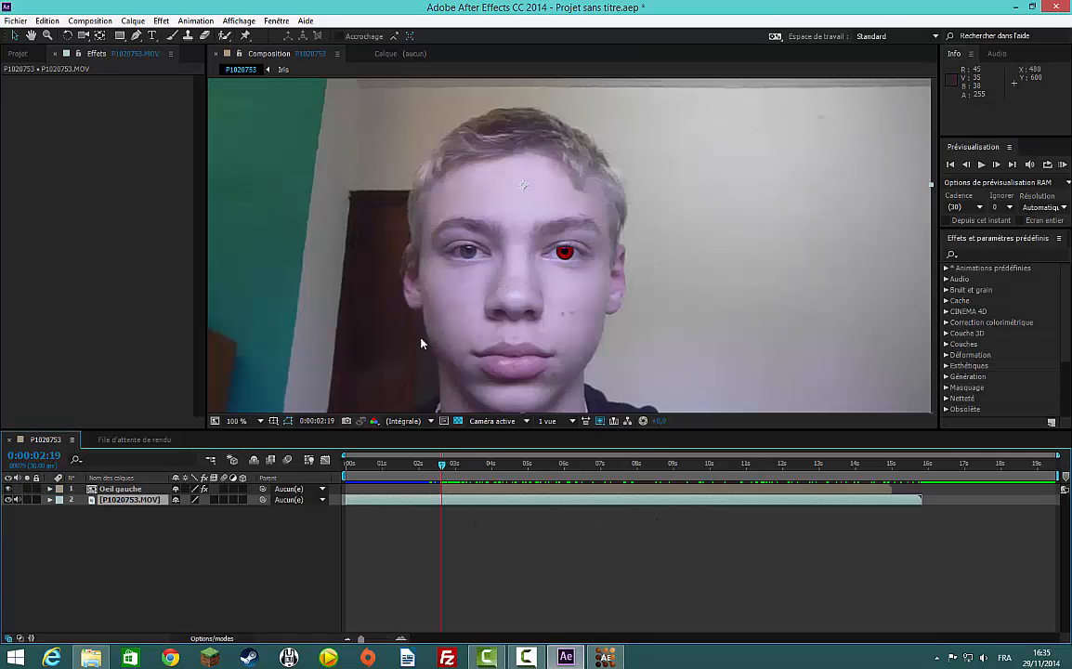
left_click(7, 489)
Add the P1020753 composition to the render queue and look through the output module's available formats without changing them.
left_click(89, 20)
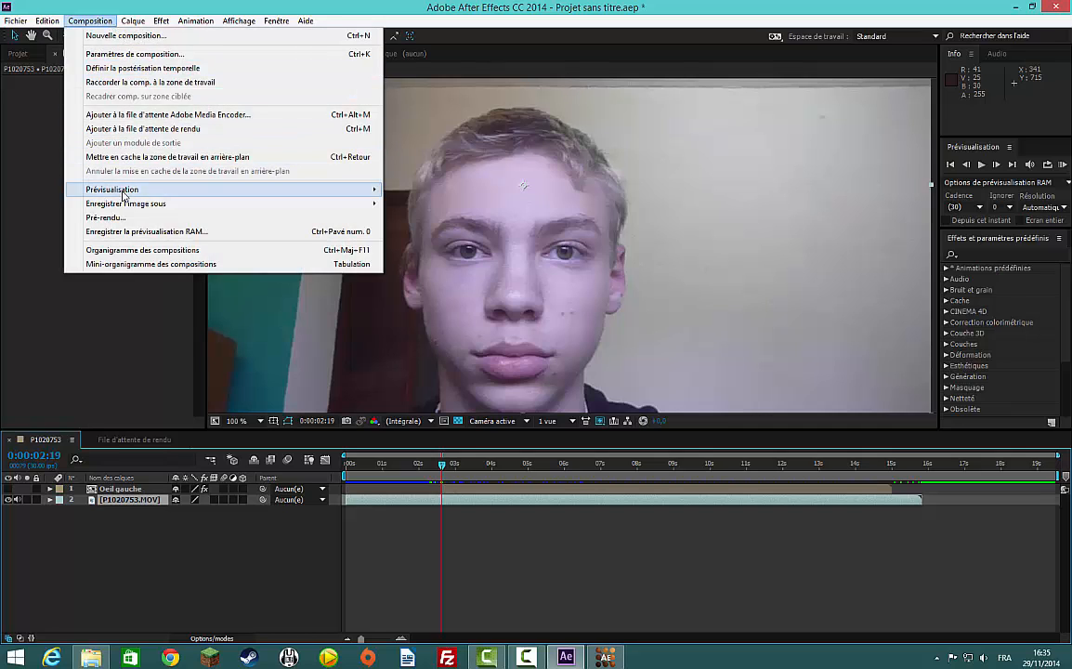
left_click(139, 129)
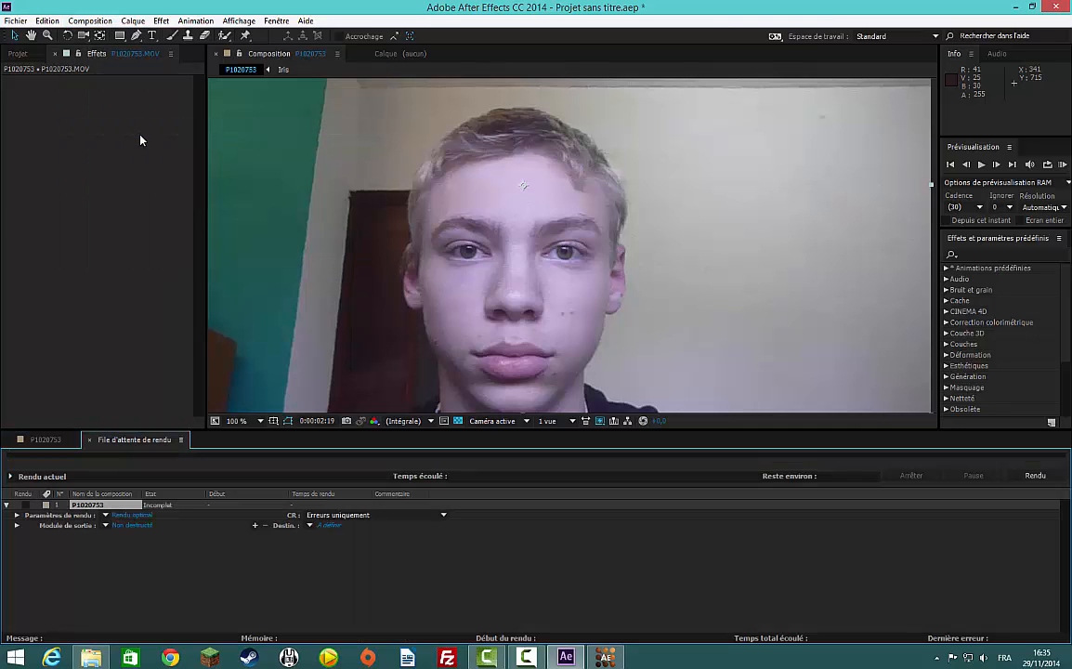
left_click(130, 528)
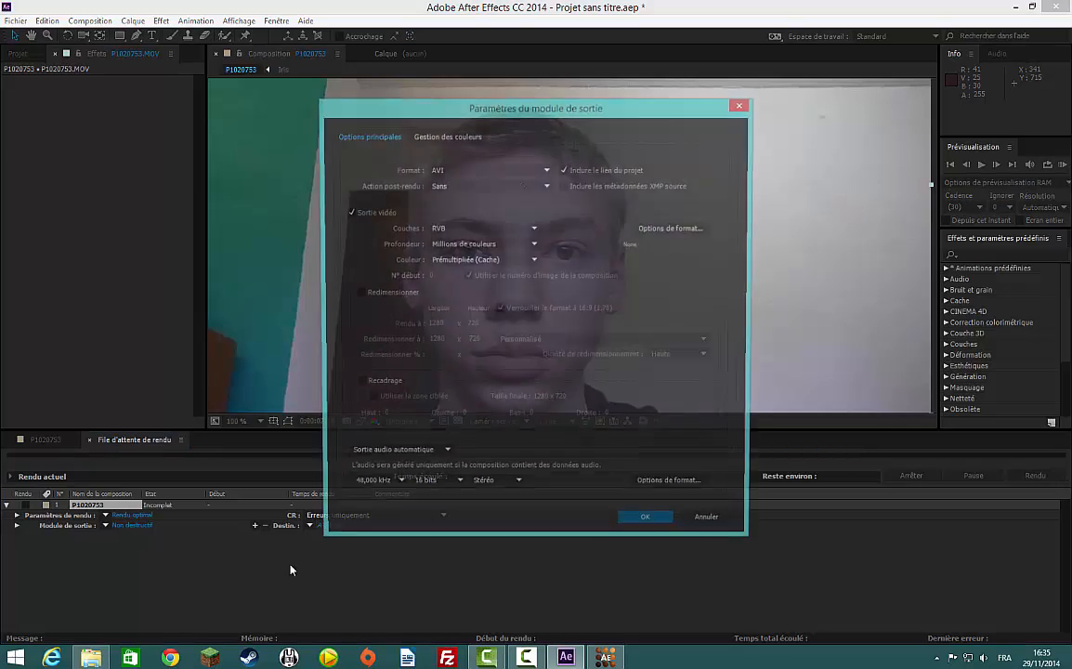
left_click(480, 174)
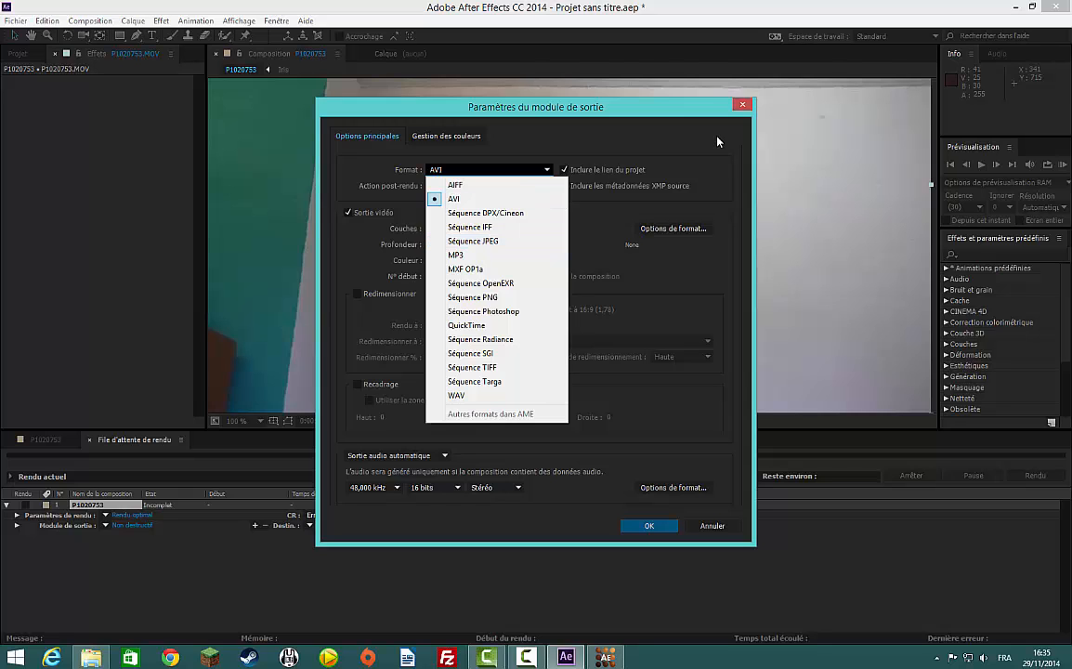
left_click(741, 108)
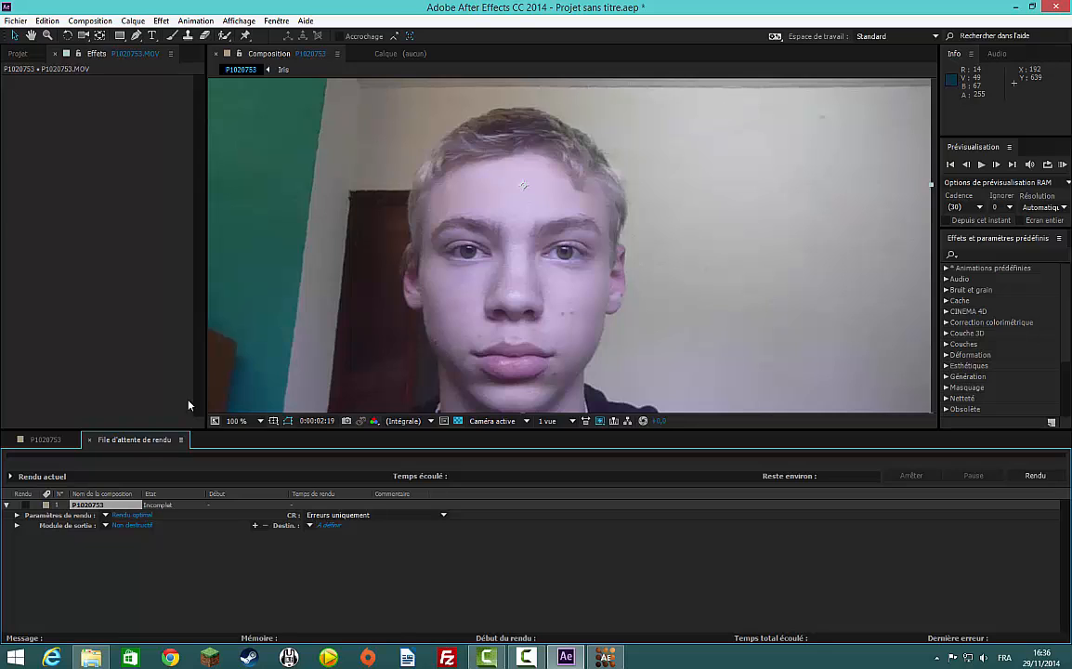
Create the P1020753 project in mocha AE with 079 as the clip's start frame, taken from the After Effects playhead.
left_click(604, 657)
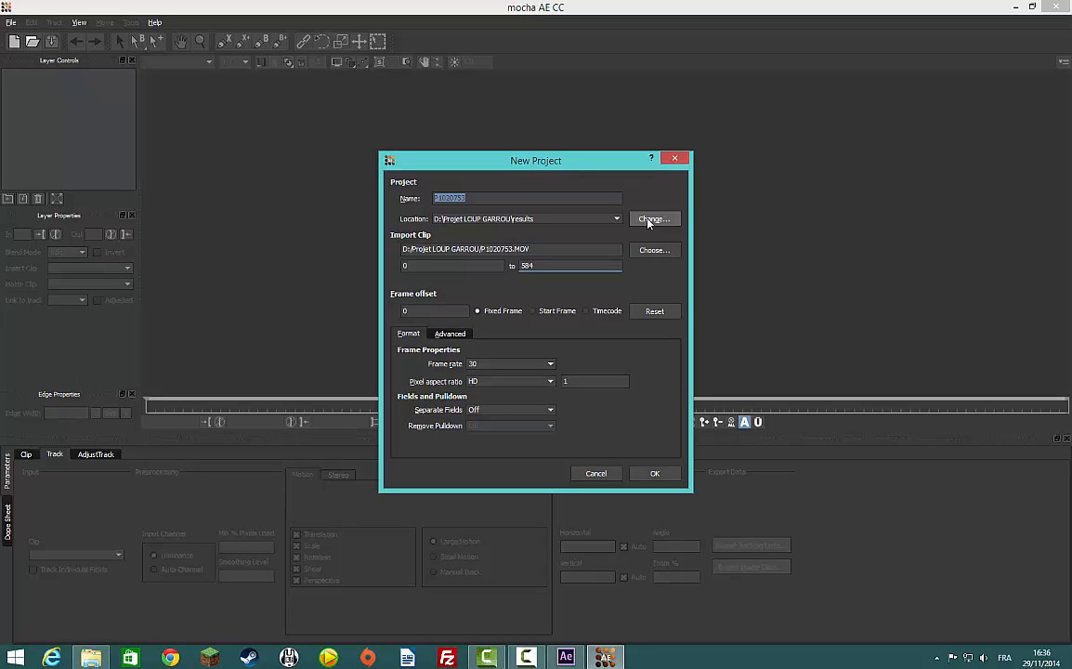
left_click(514, 197)
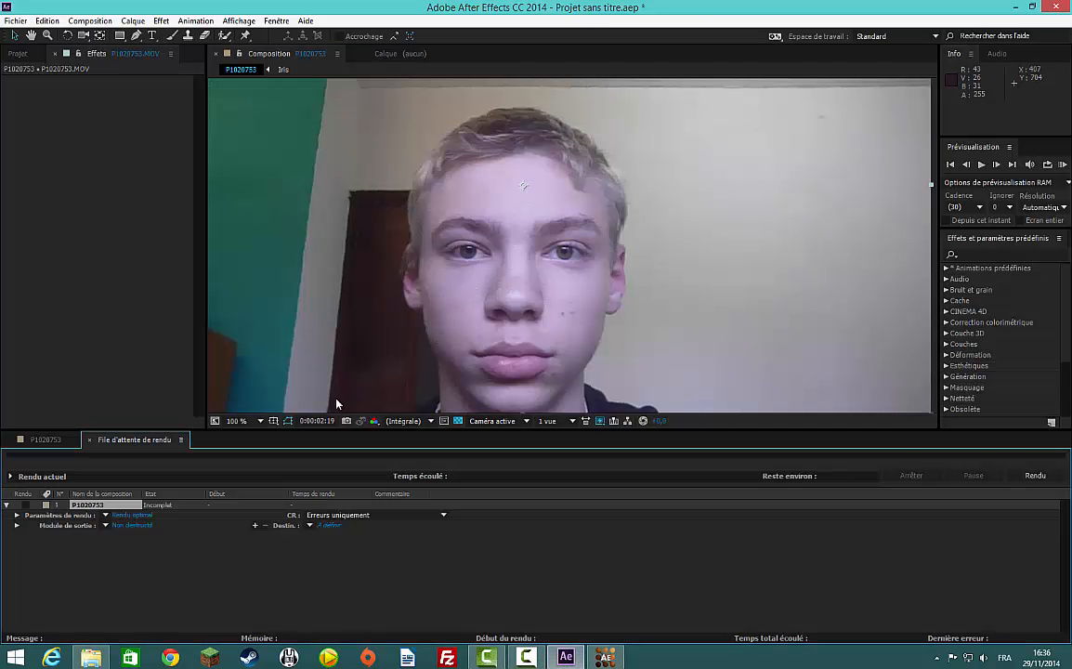
left_click(67, 440)
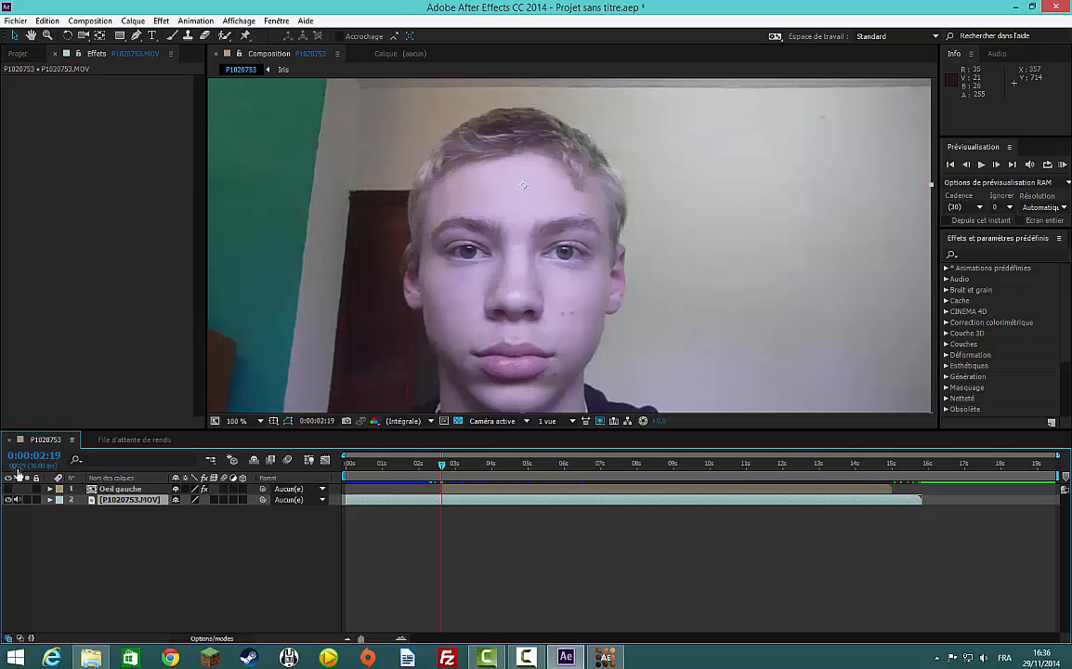
left_click(619, 660)
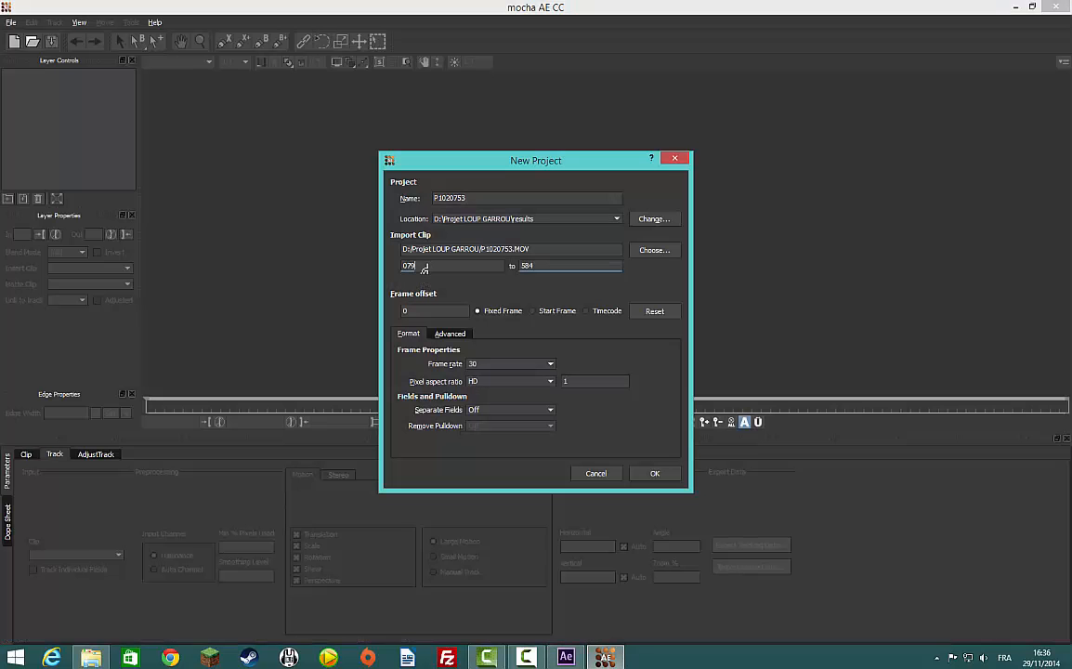
left_click(655, 475)
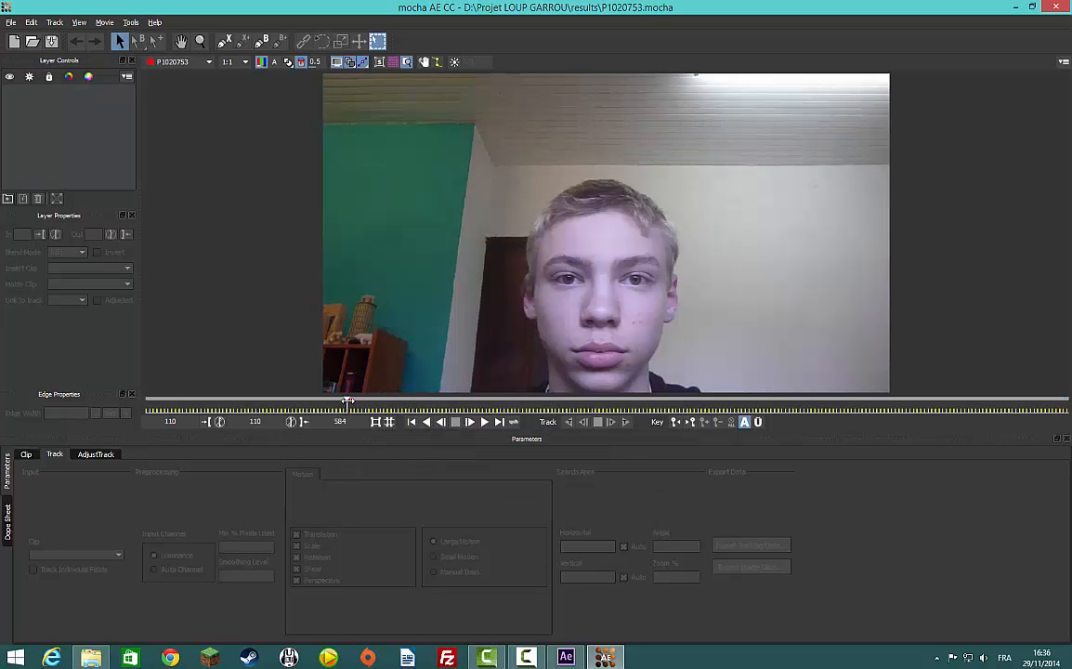
Try to start an X-spline outline at the chin after stepping back to frame 109.
mouse_move(347, 401)
left_mouse_down()
mouse_move(210, 409)
mouse_move(345, 422)
left_mouse_up()
key("Left")
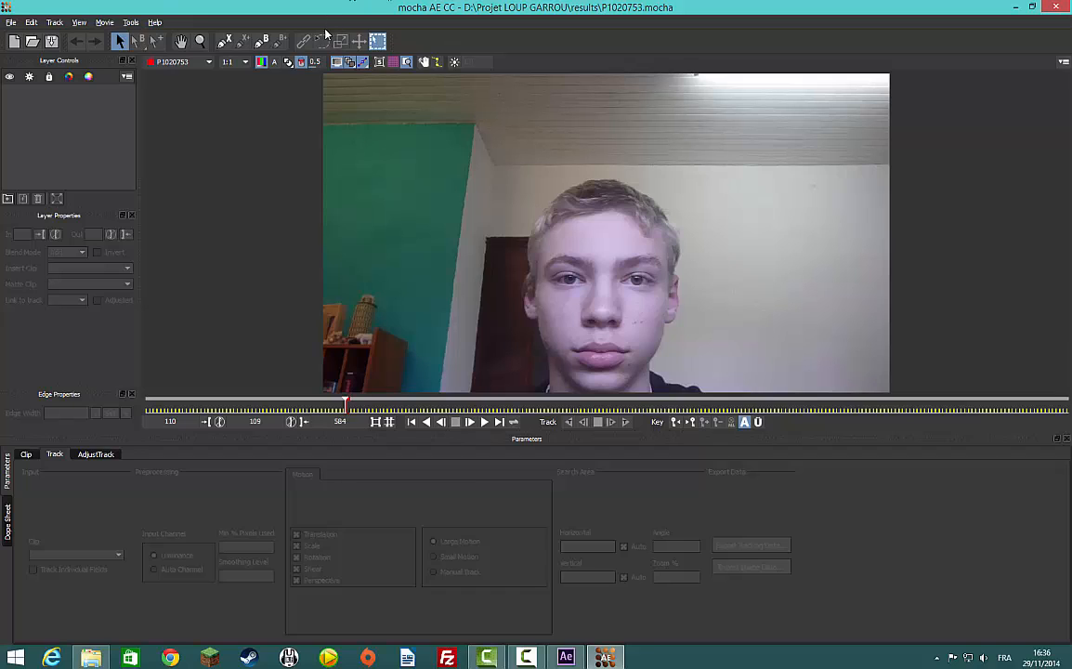
left_click(224, 43)
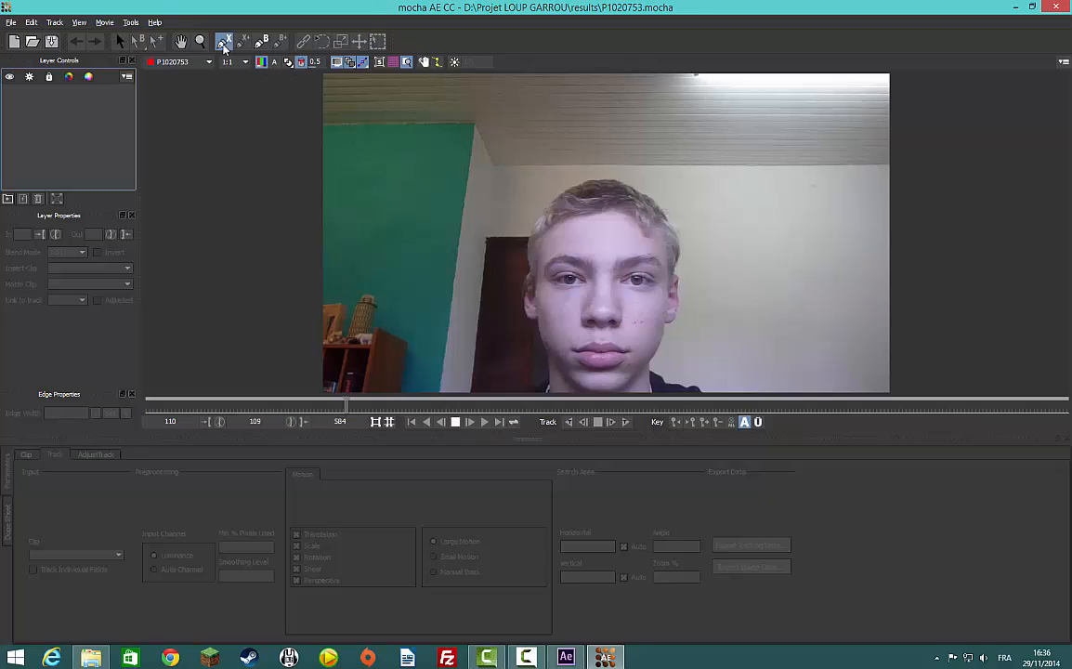
left_click(563, 367)
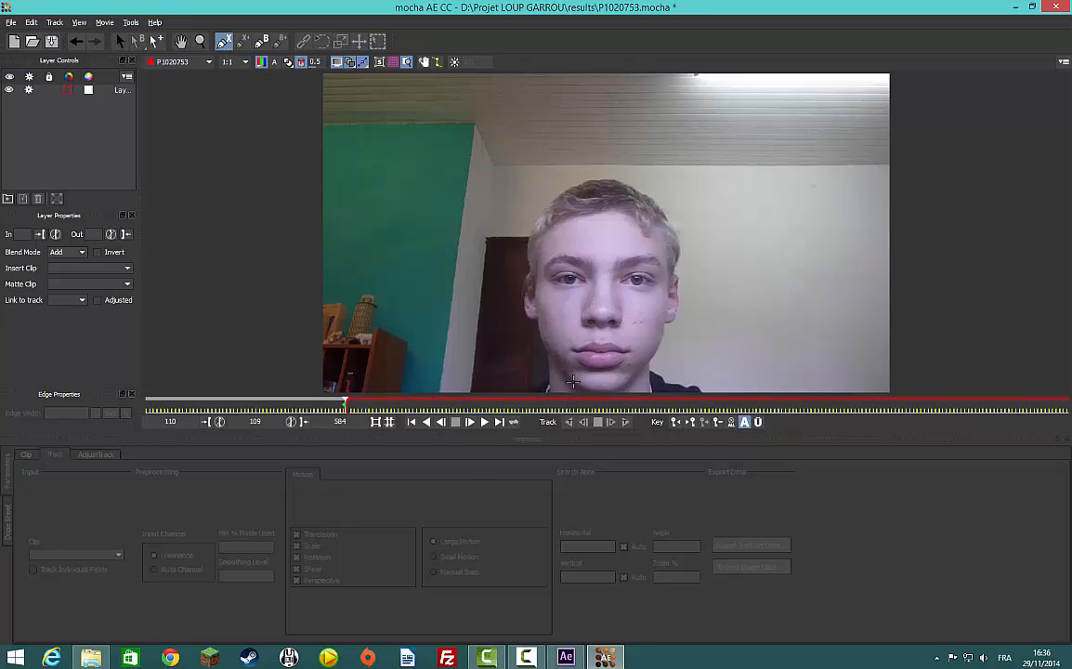
scroll(518, 269, "up", 2)
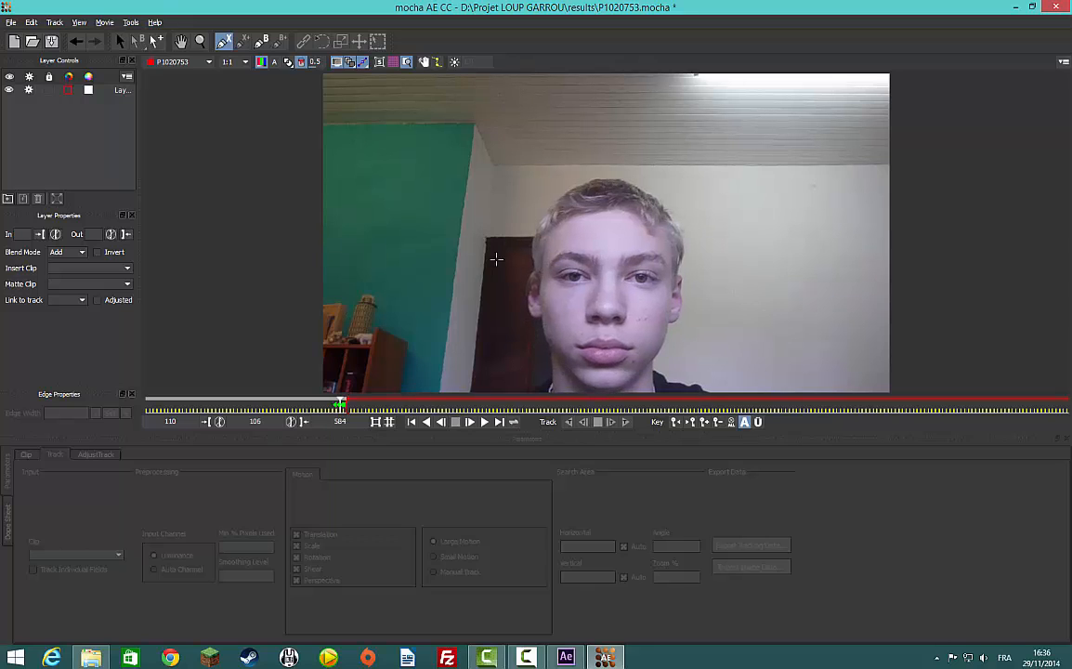
scroll(500, 279, "down", 3)
right_click(501, 293)
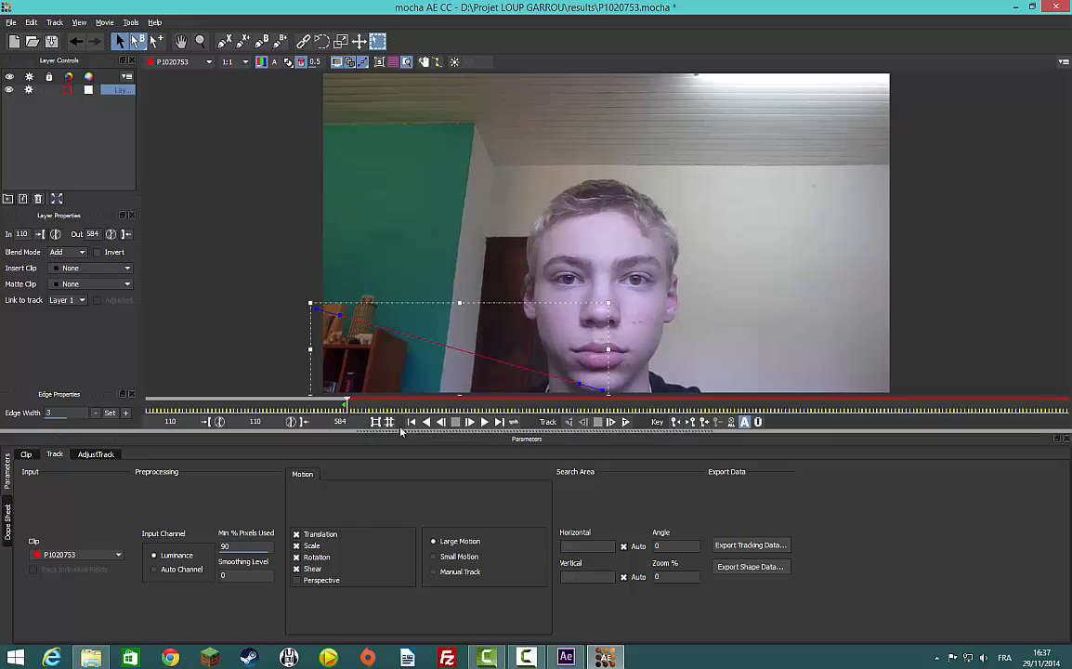
Undo the misplaced X-spline and its layer, and close mocha AE.
key("ctrl+z")
key("ctrl+z")
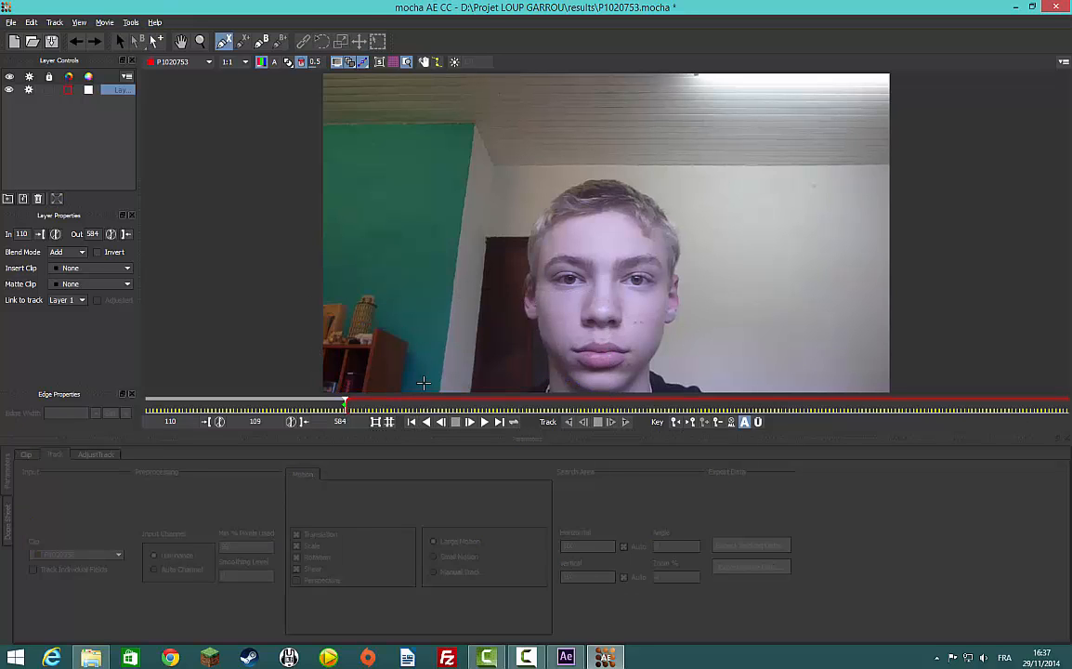
left_click_drag(344, 405, 349, 405)
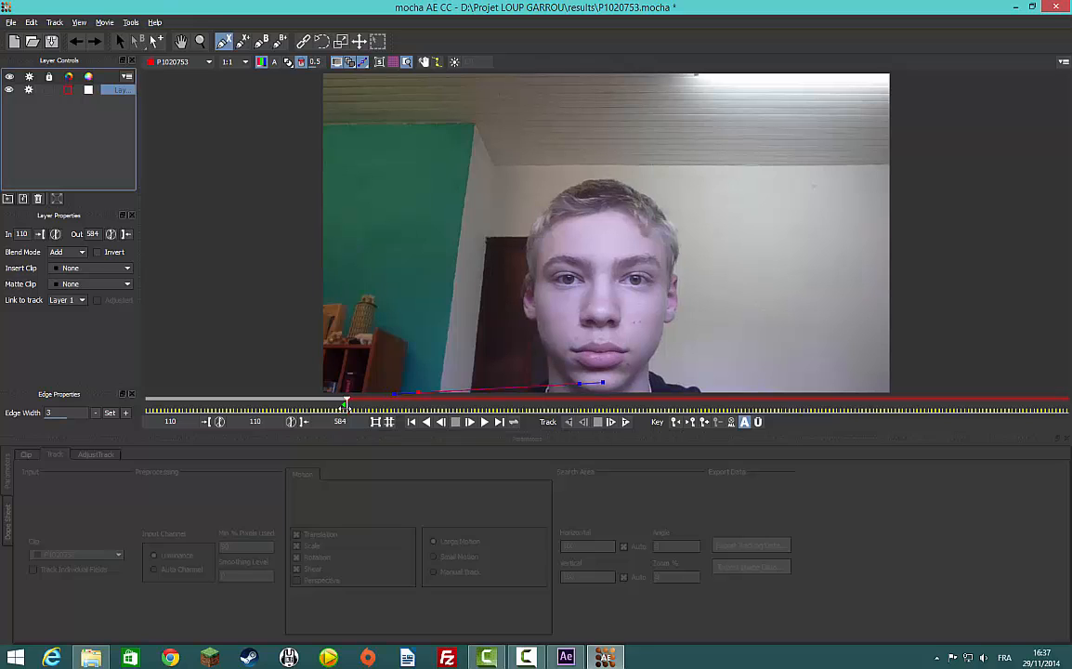
key("ctrl+z")
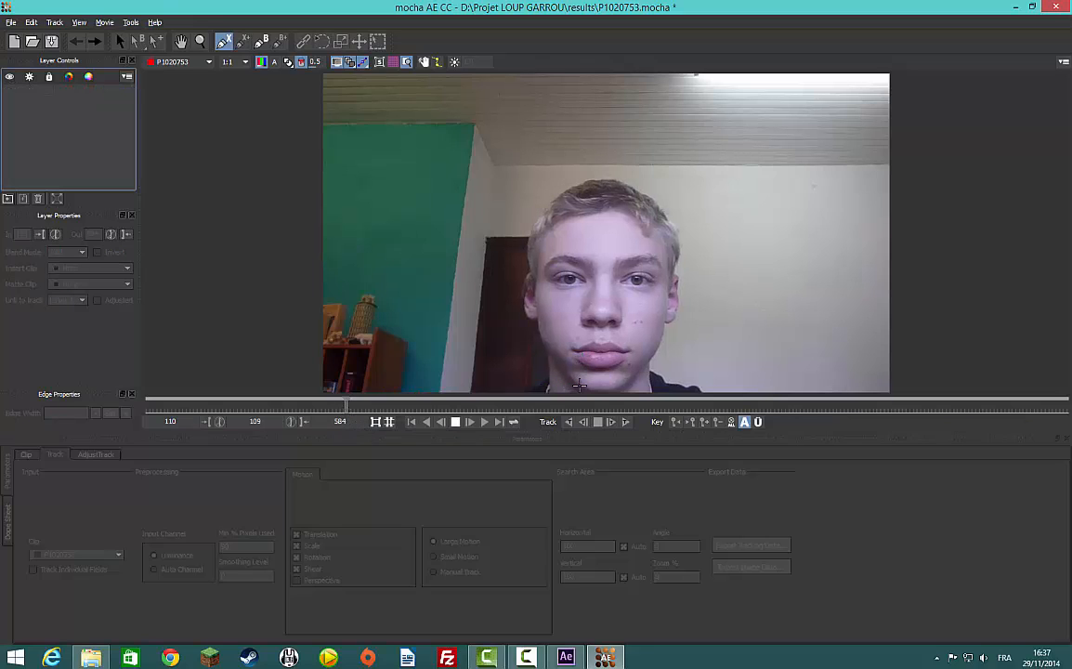
key("ctrl+shift+z")
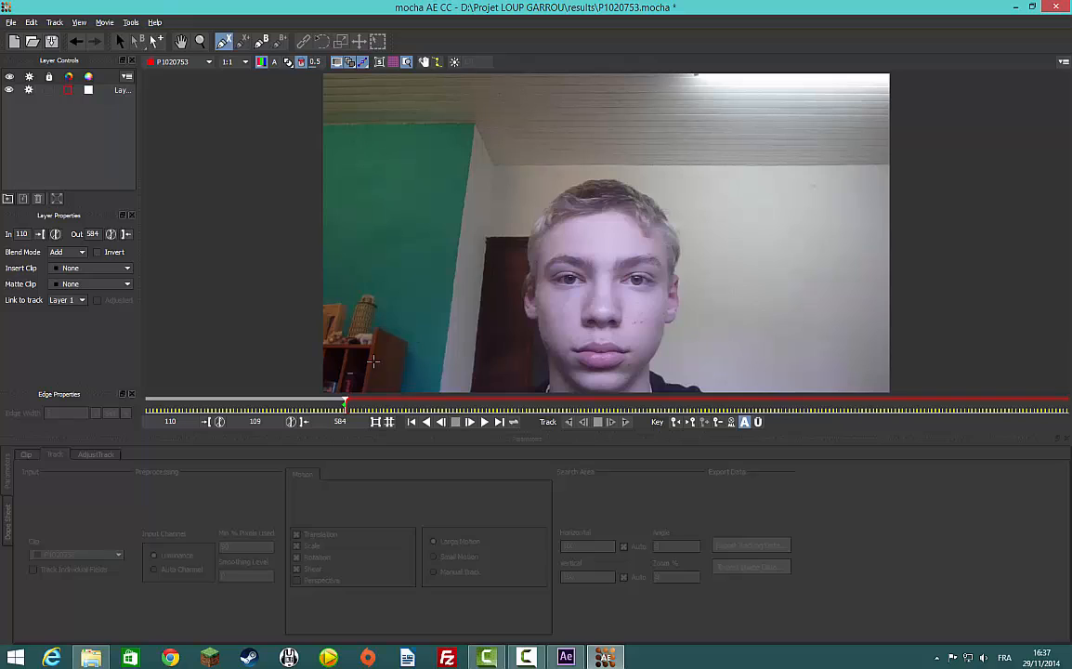
key("ctrl+z")
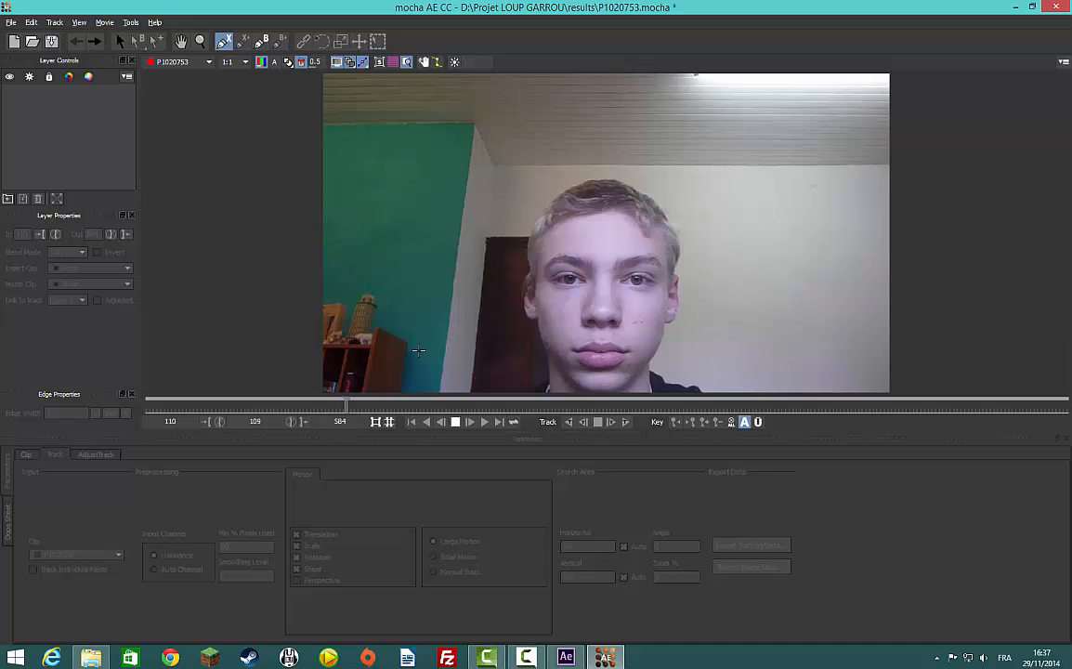
left_click(1054, 7)
left_click(560, 353)
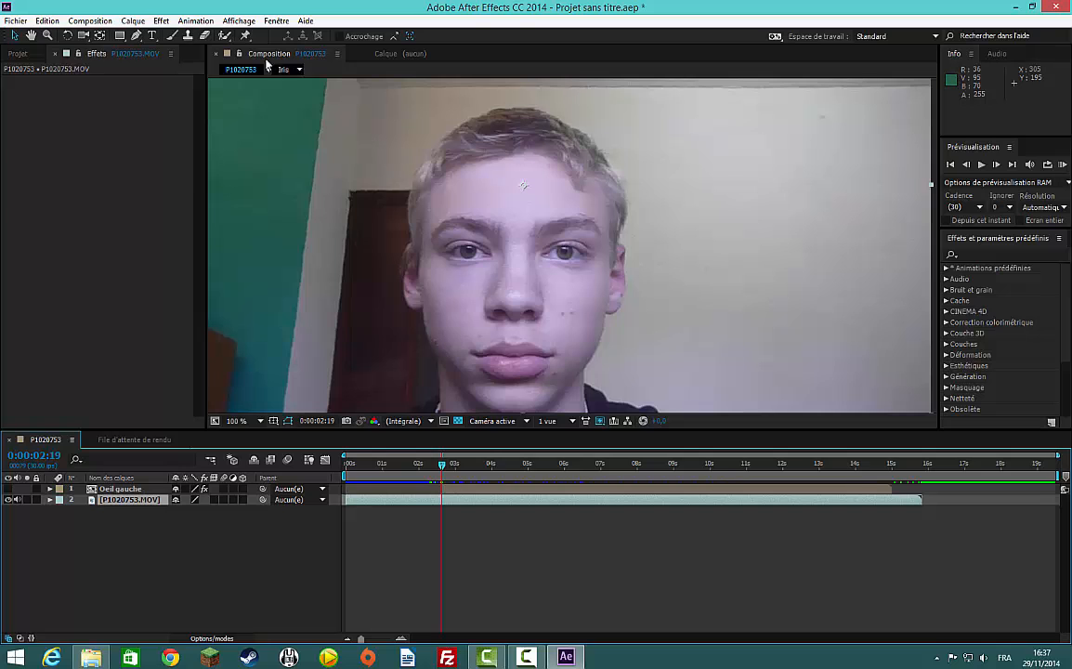
Send P1020753.MOV to mocha AE again and create a project starting at frame 079, overwriting the existing project file.
left_click(190, 21)
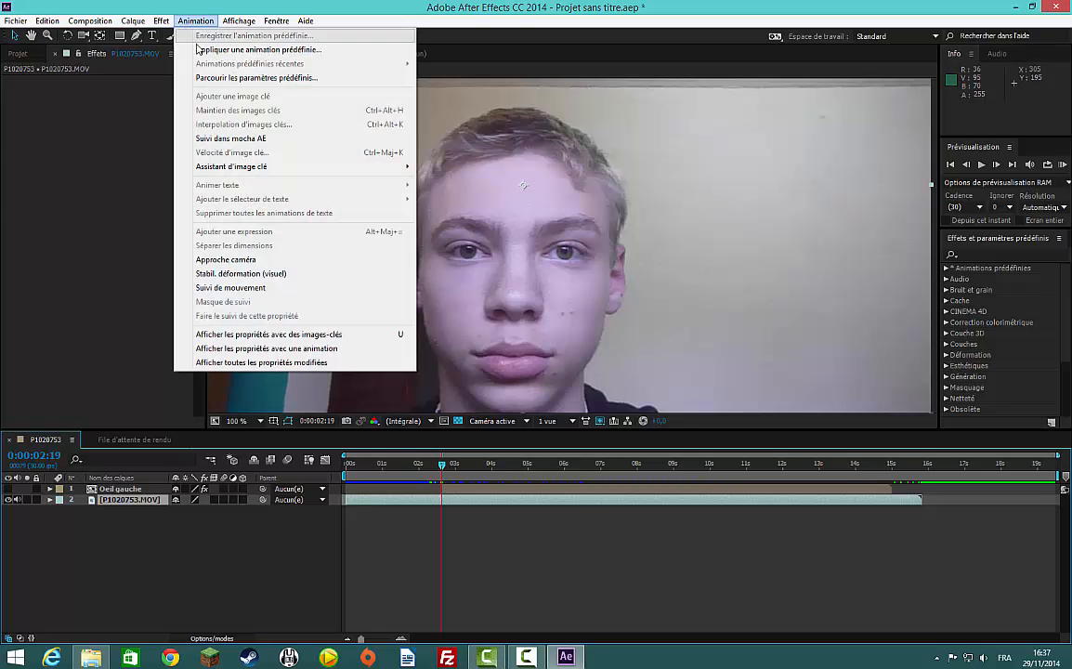
left_click(228, 144)
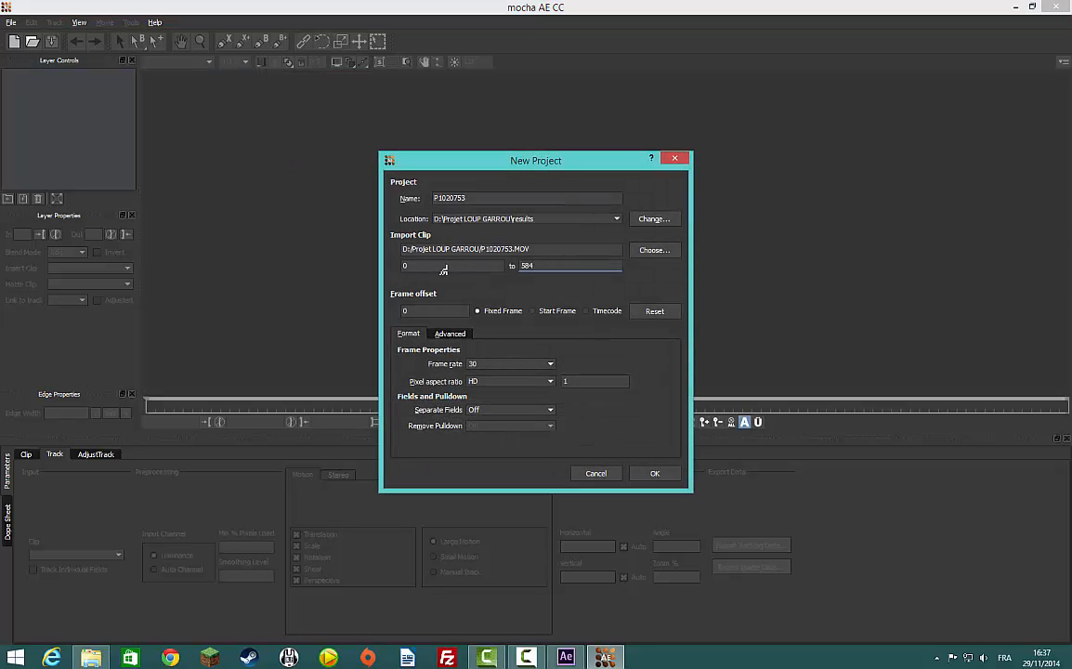
type("9")
left_click(655, 474)
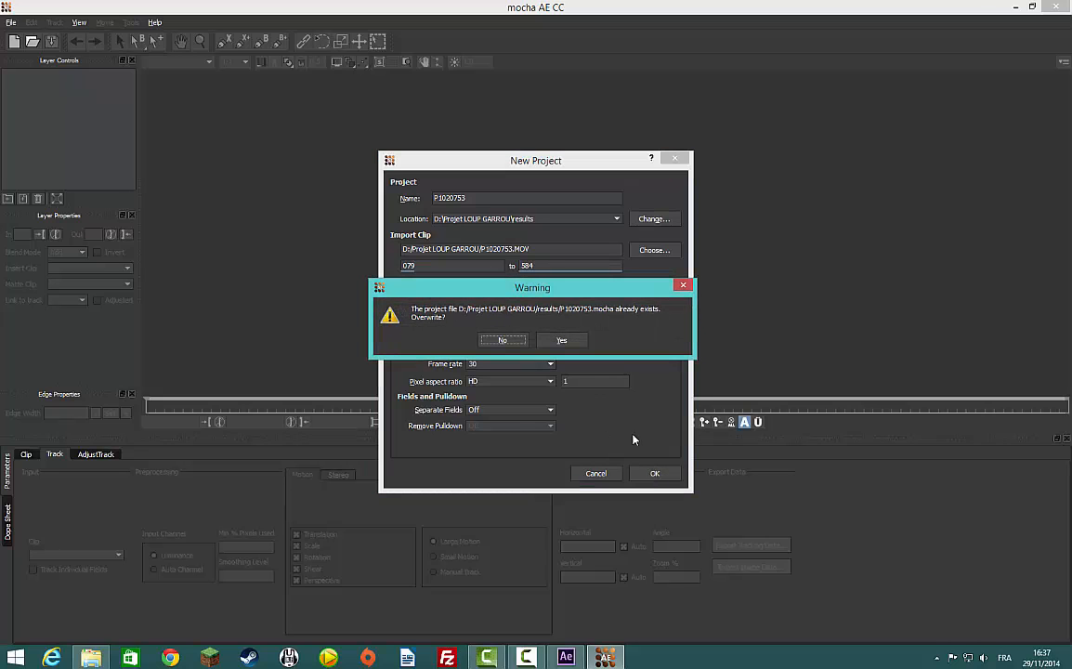
left_click(503, 341)
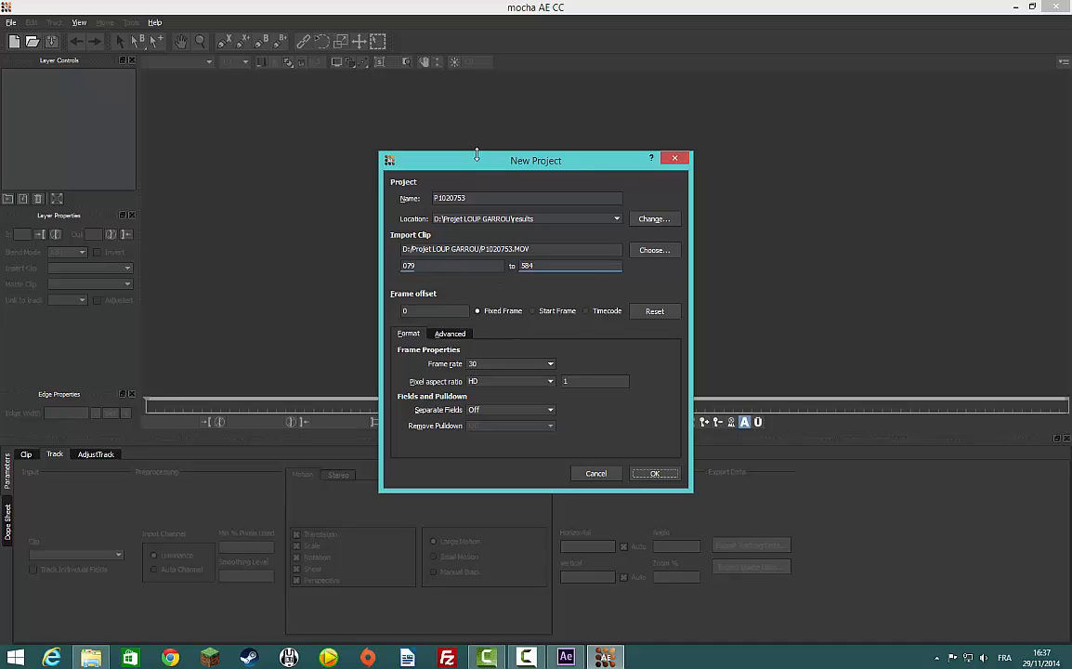
left_click_drag(475, 170, 428, 179)
left_click(605, 482)
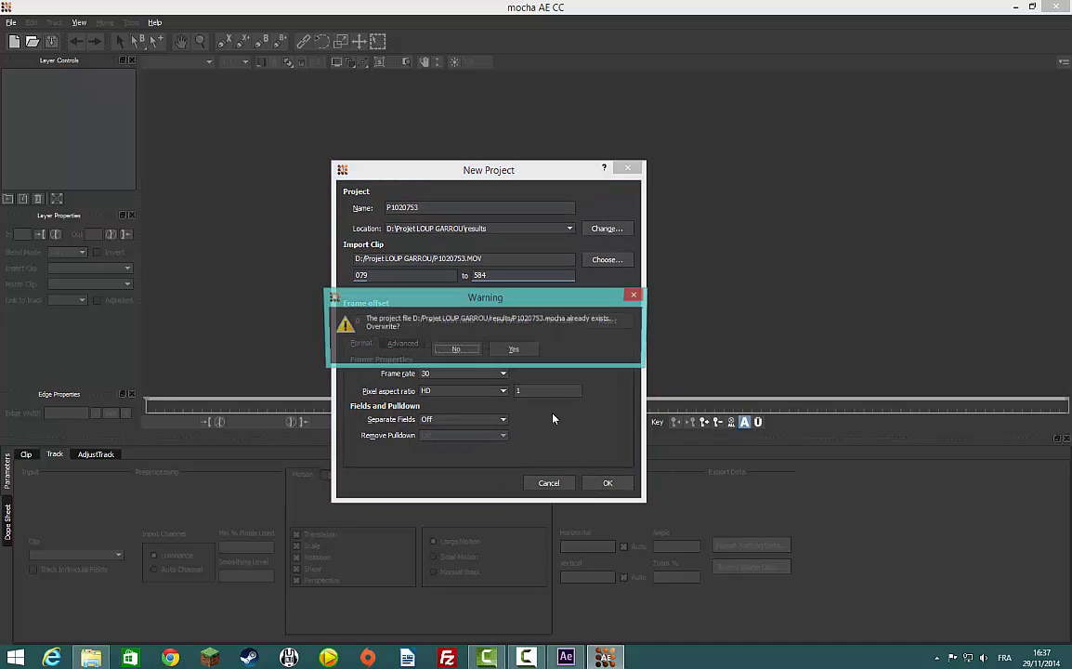
left_click(497, 351)
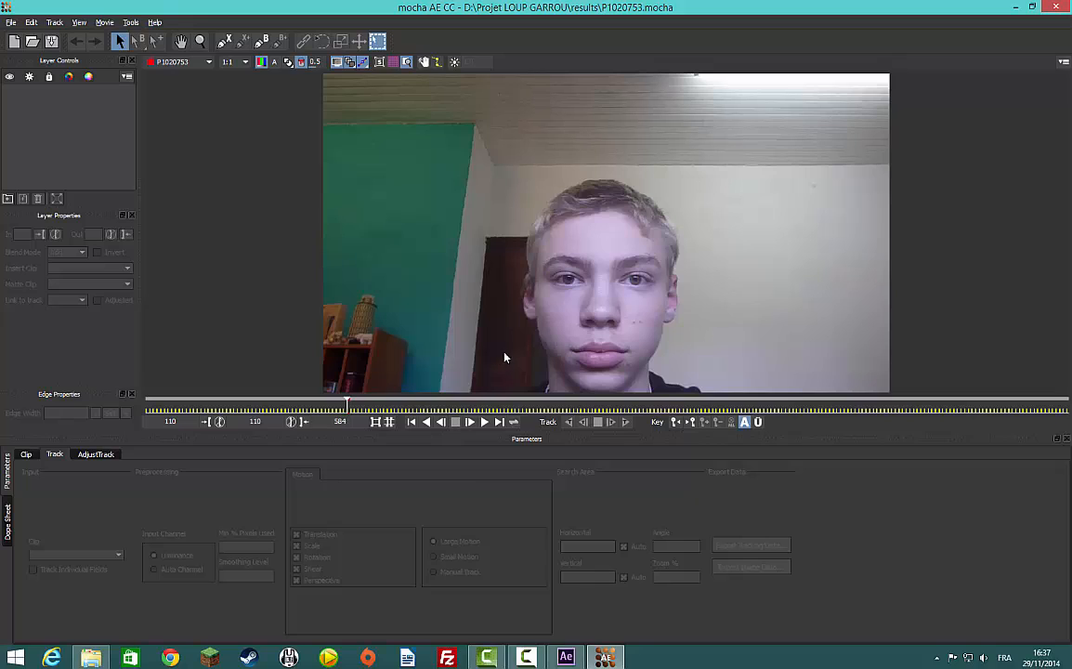
Start an X-spline at the chin on frame 110 and trace it up one side of the face and across the forehead.
left_click(223, 41)
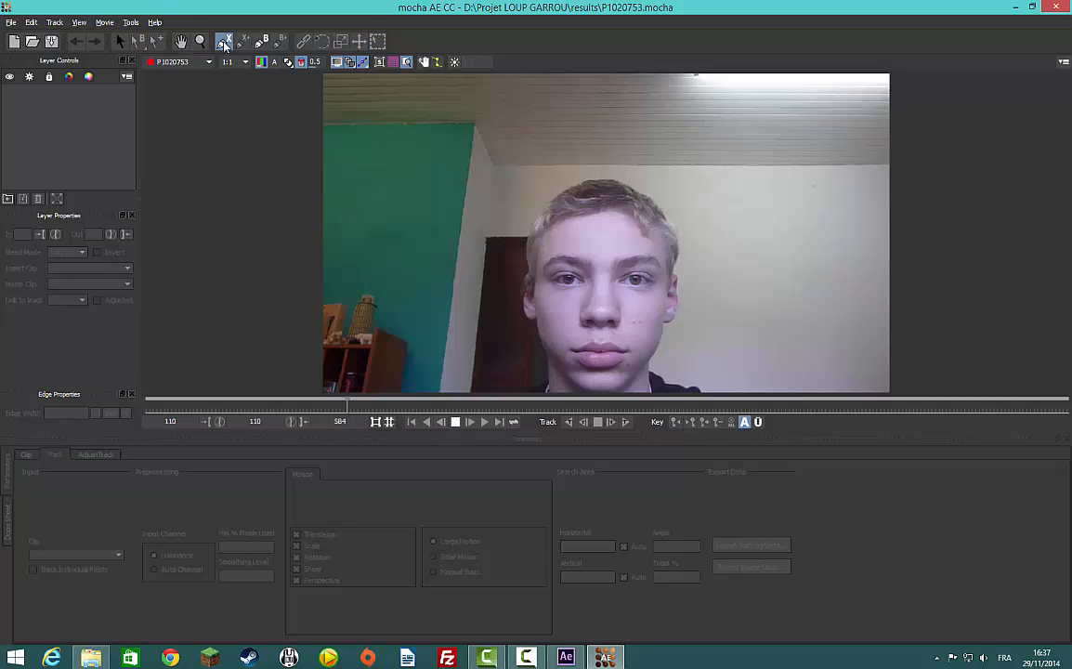
left_click(575, 382)
left_click(531, 339)
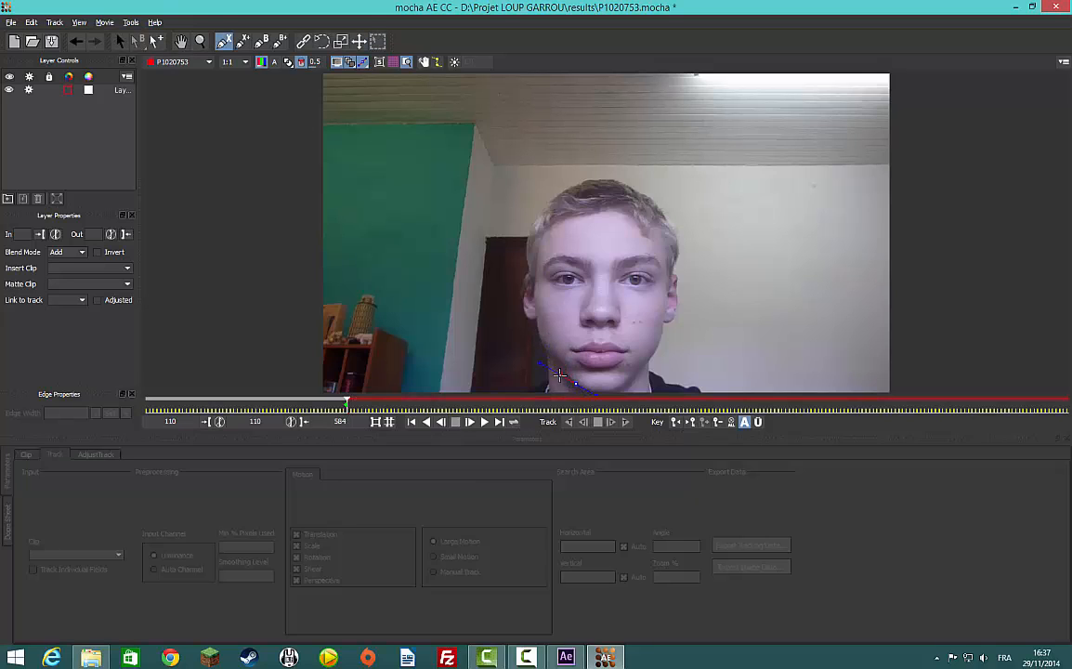
left_click(538, 318)
left_click(533, 270)
left_click(540, 234)
left_click(570, 220)
left_click(614, 213)
left_click(641, 227)
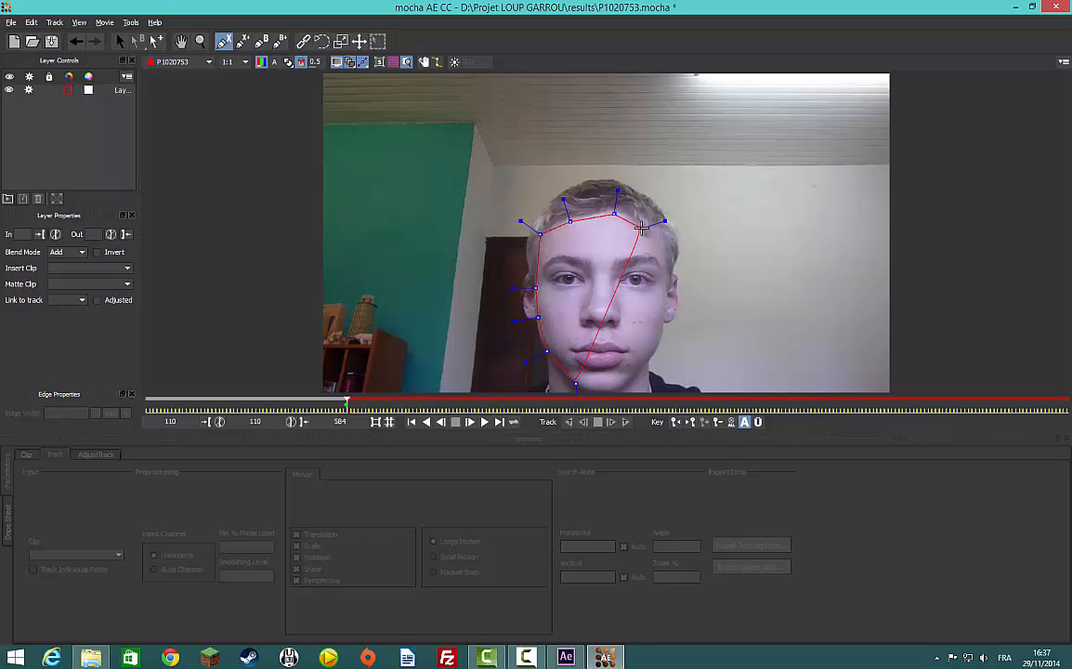
Continue the X-spline down the other side of the face, around the jaw to the chin, and finish the closed outline.
left_click(664, 257)
left_click(665, 311)
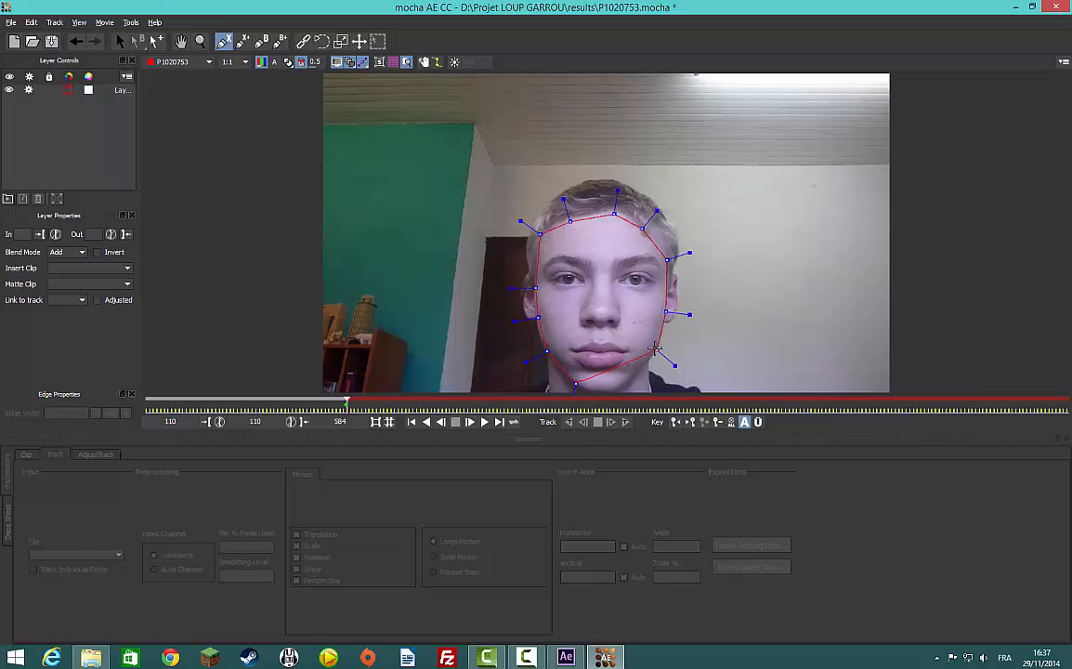
left_click(684, 361)
left_click_drag(683, 361, 657, 346)
left_click(631, 375)
left_click(610, 389)
left_click(594, 390)
right_click(596, 352)
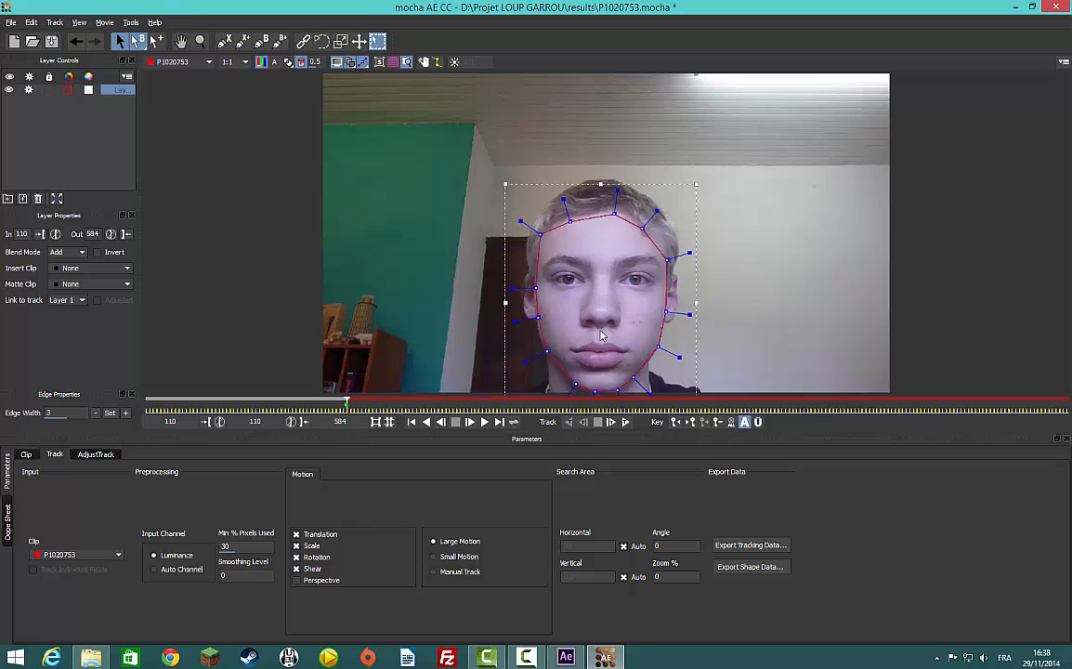
Track the face outline forward from frame 110 and stop the tracking at frame 505.
left_click(625, 422)
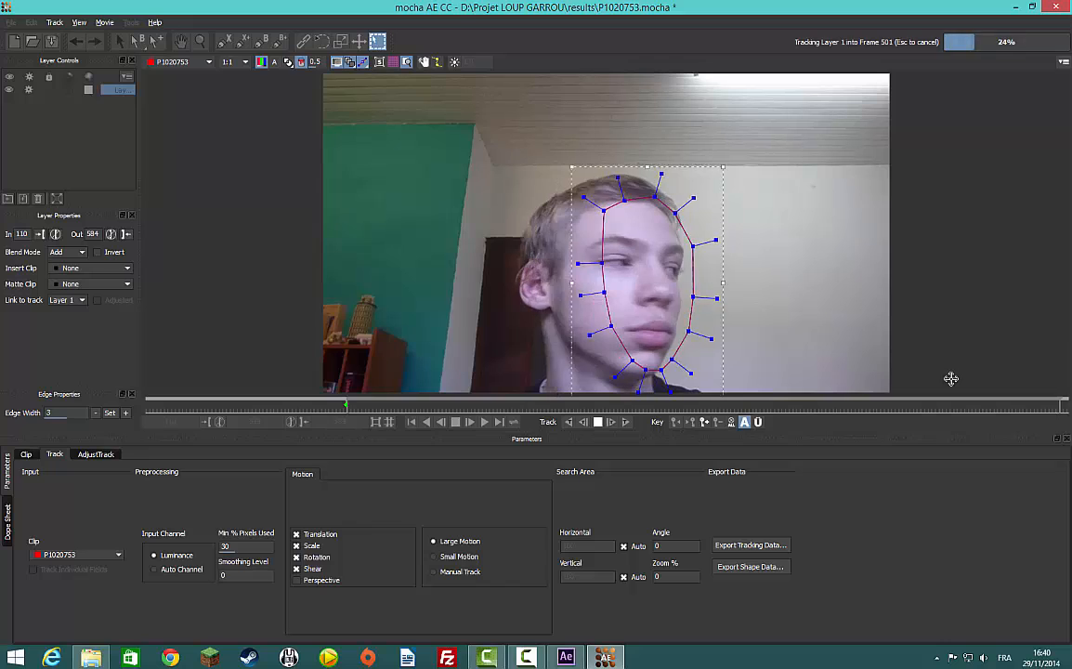
key("Escape")
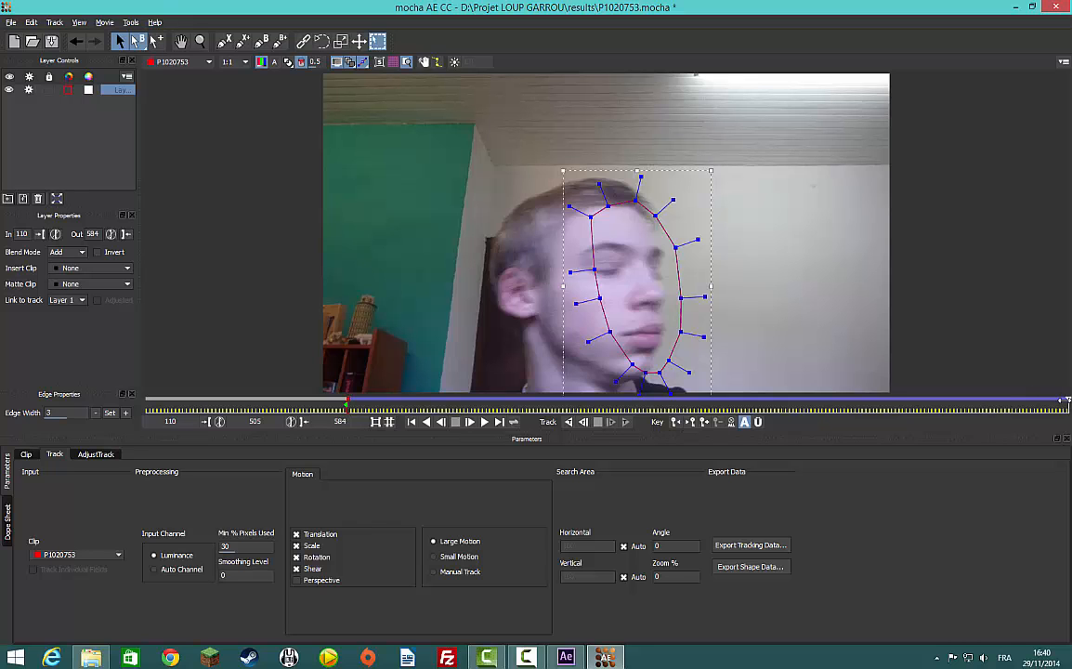
Return to frame 110 and copy the face tracking data to the clipboard as After Effects Transform Data (position, scale and rotation).
left_click_drag(1066, 402, 347, 408)
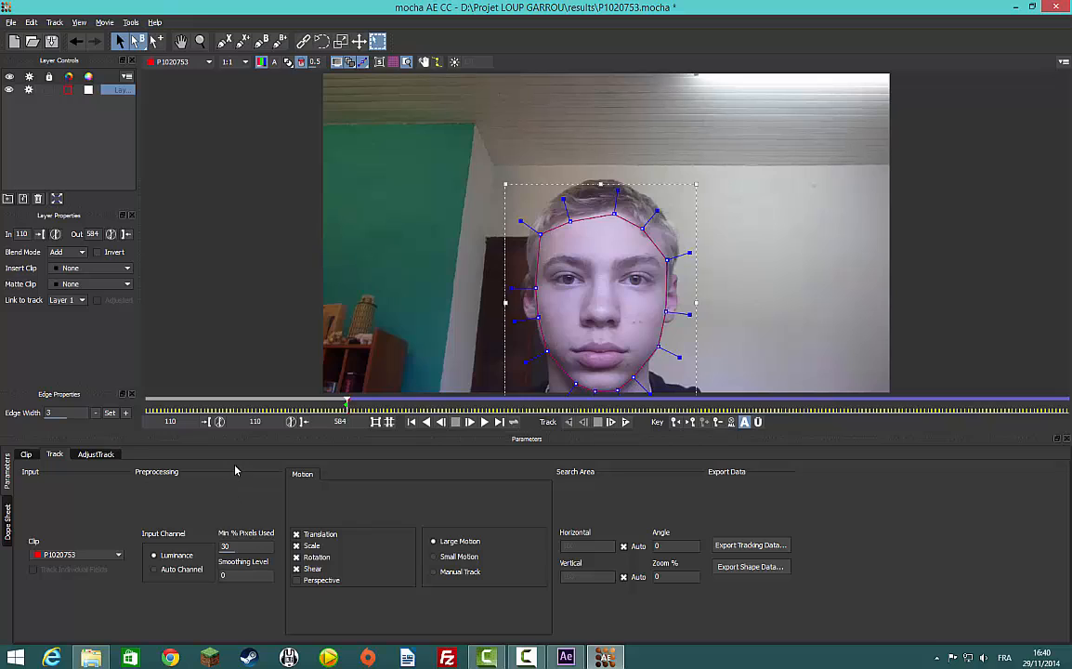
left_click(729, 547)
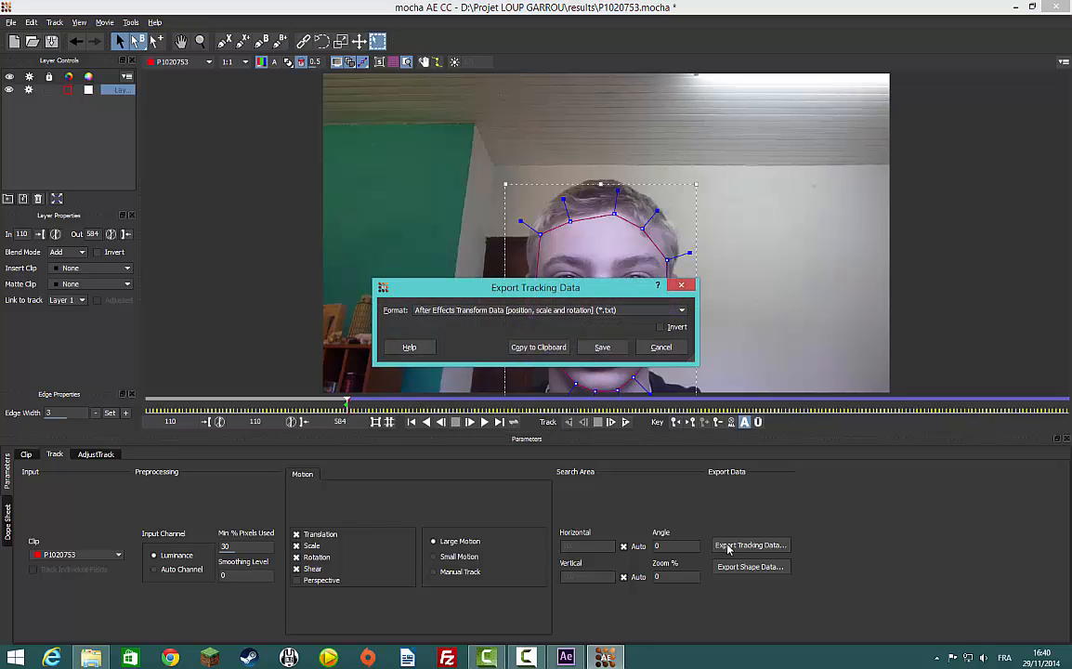
left_click(594, 310)
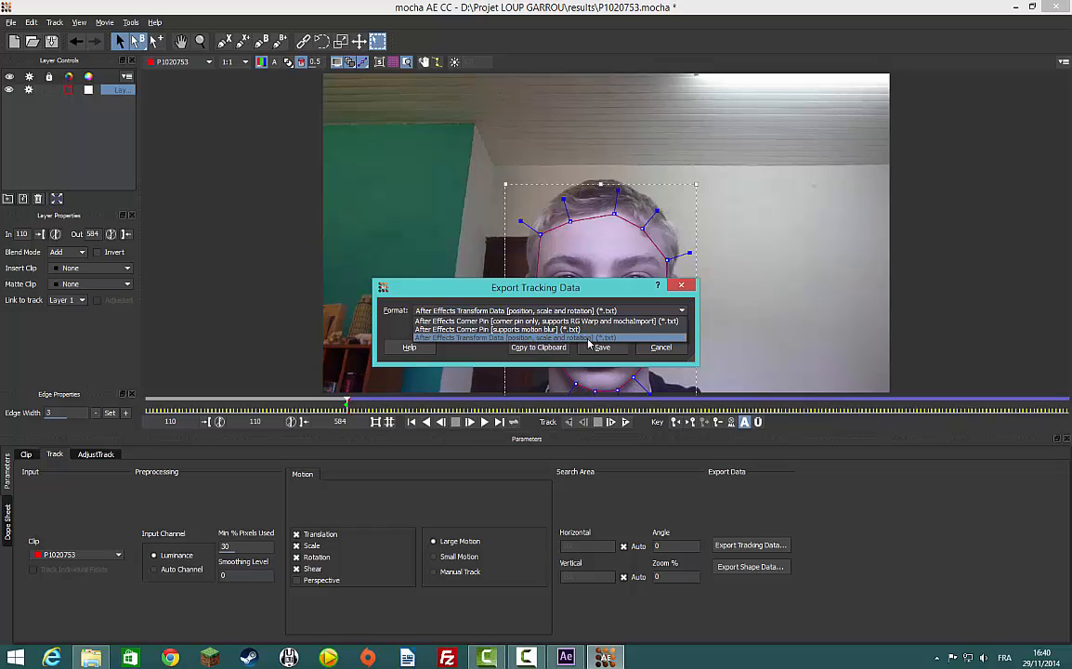
left_click(587, 339)
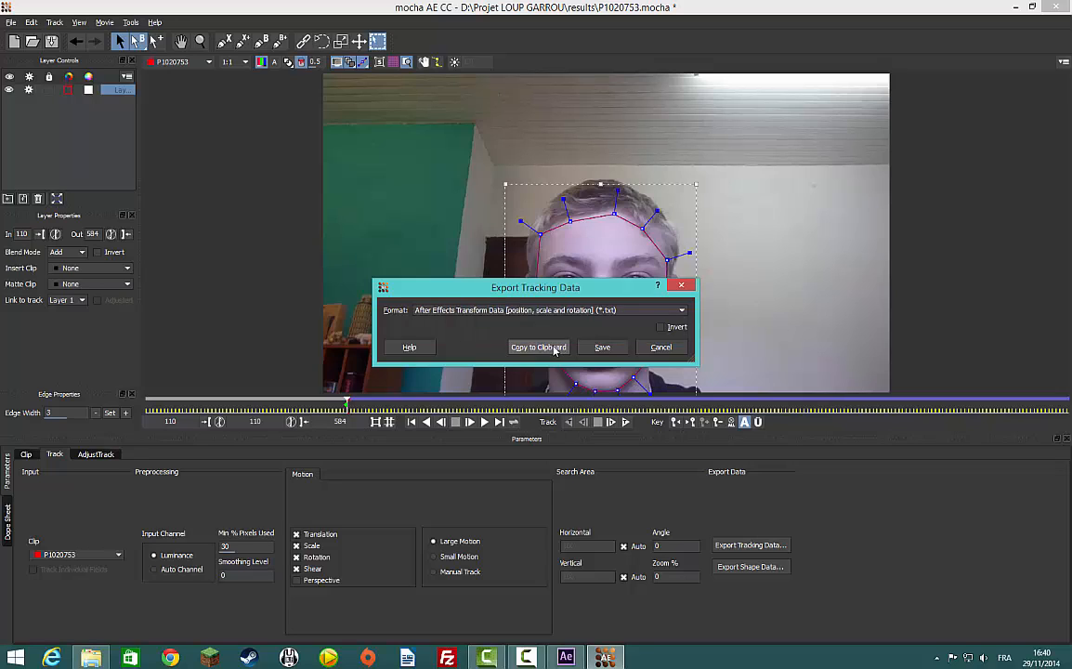
left_click(538, 348)
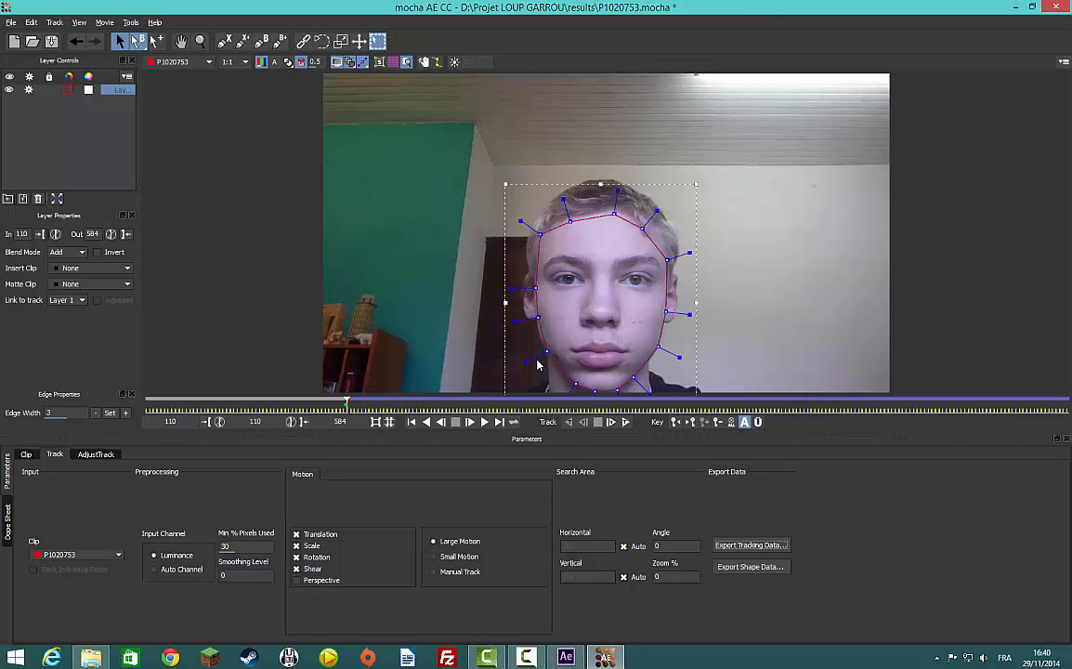
Switch to After Effects, create a null object in the P1020753 composition and rename it Tracker.
left_click(566, 658)
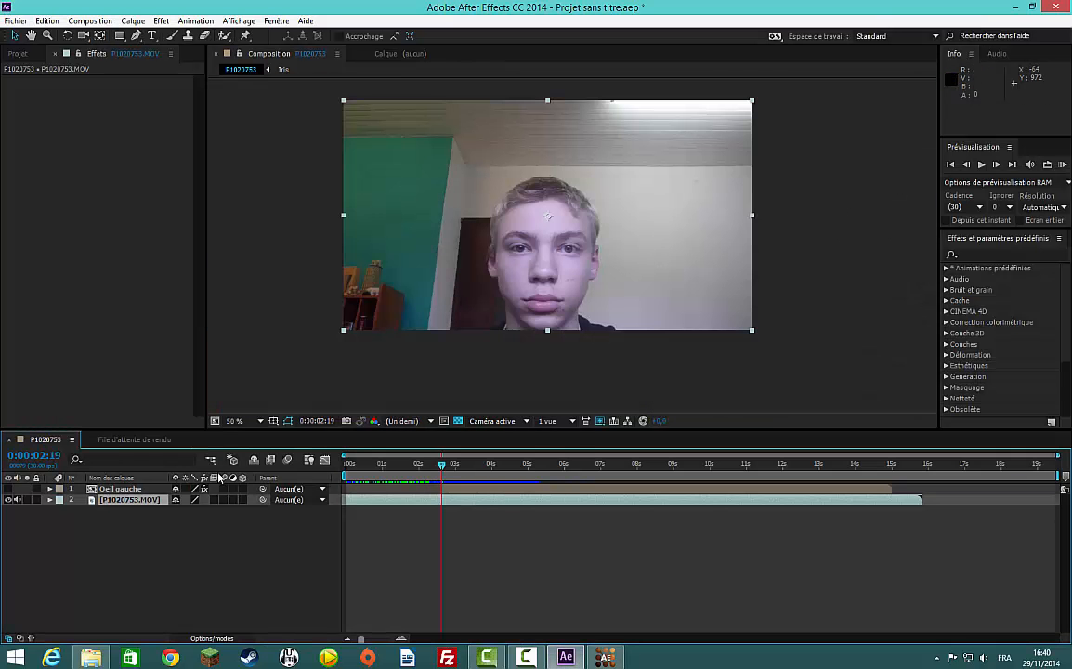
right_click(125, 564)
mouse_move(250, 430)
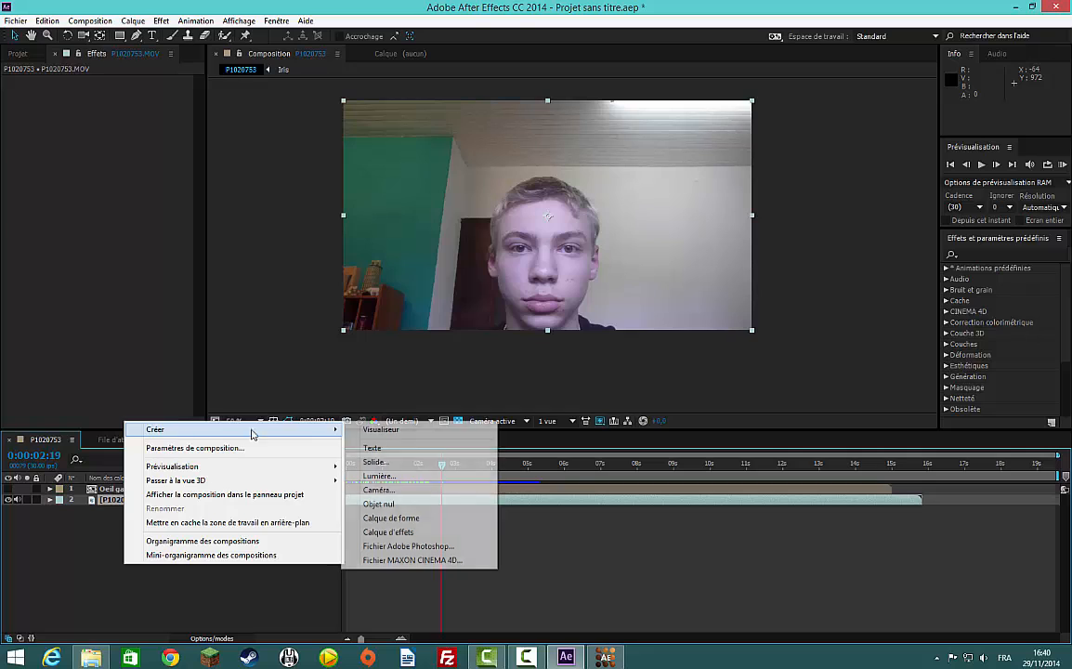
left_click(383, 503)
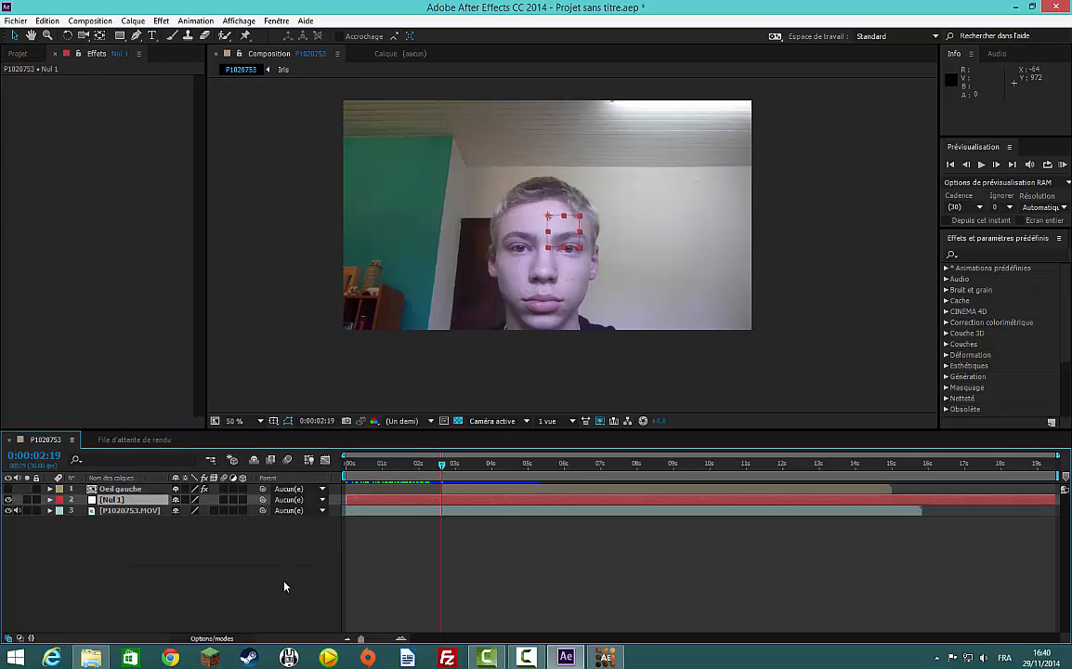
right_click(115, 500)
left_click(167, 634)
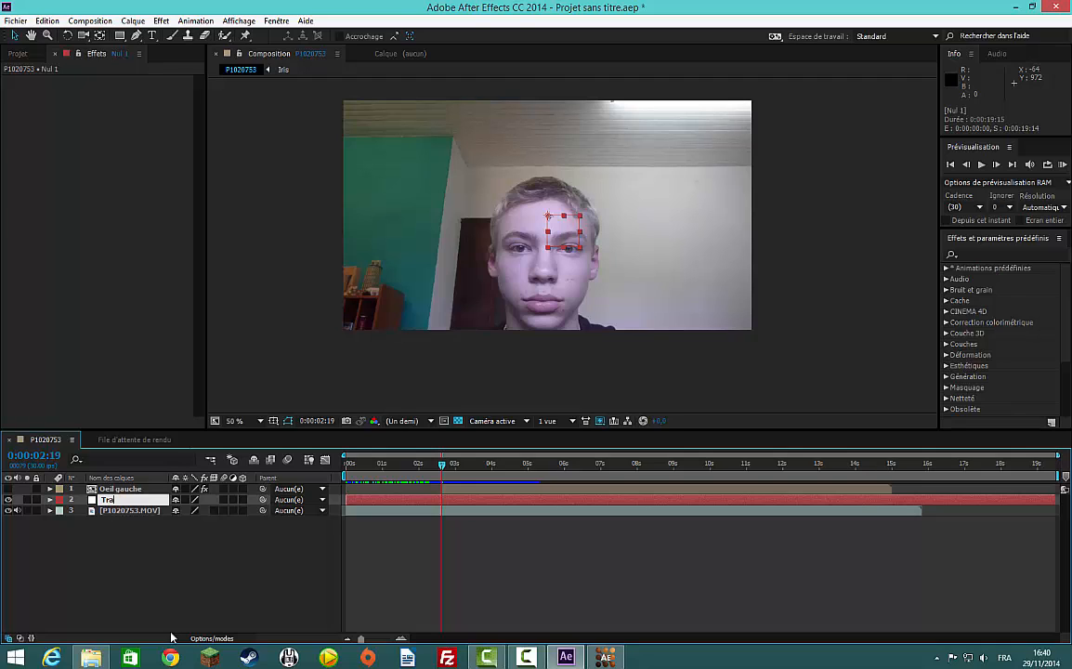
key("Return")
left_click(82, 568)
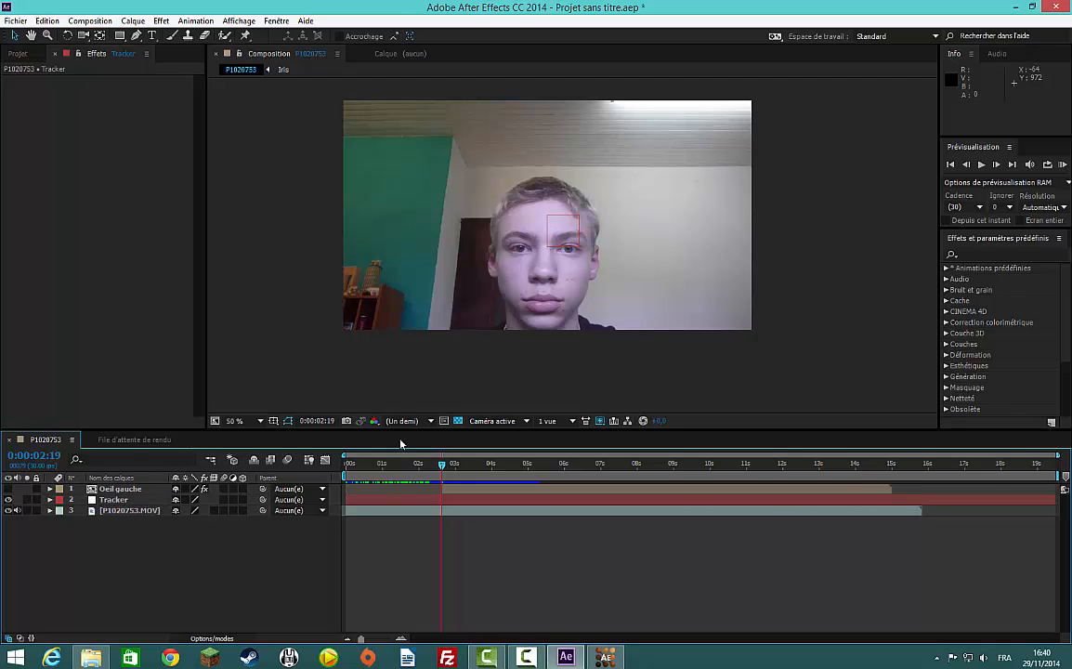
Paste the copied tracking keyframes onto the Tracker null and scrub through the footage to check its motion.
left_click(115, 499)
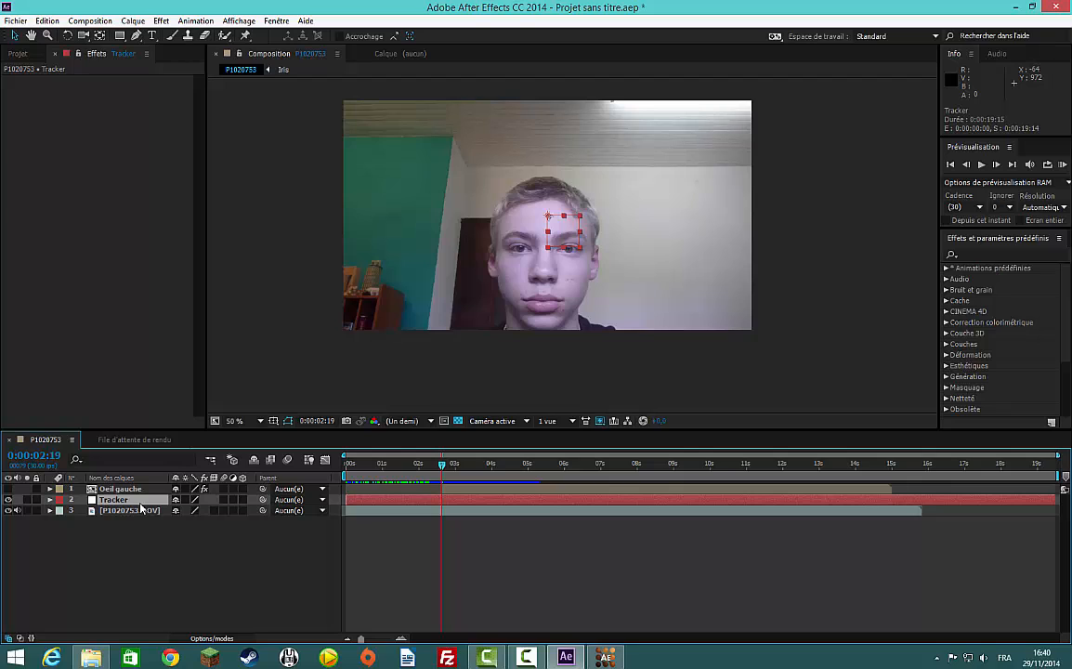
key("ctrl+v")
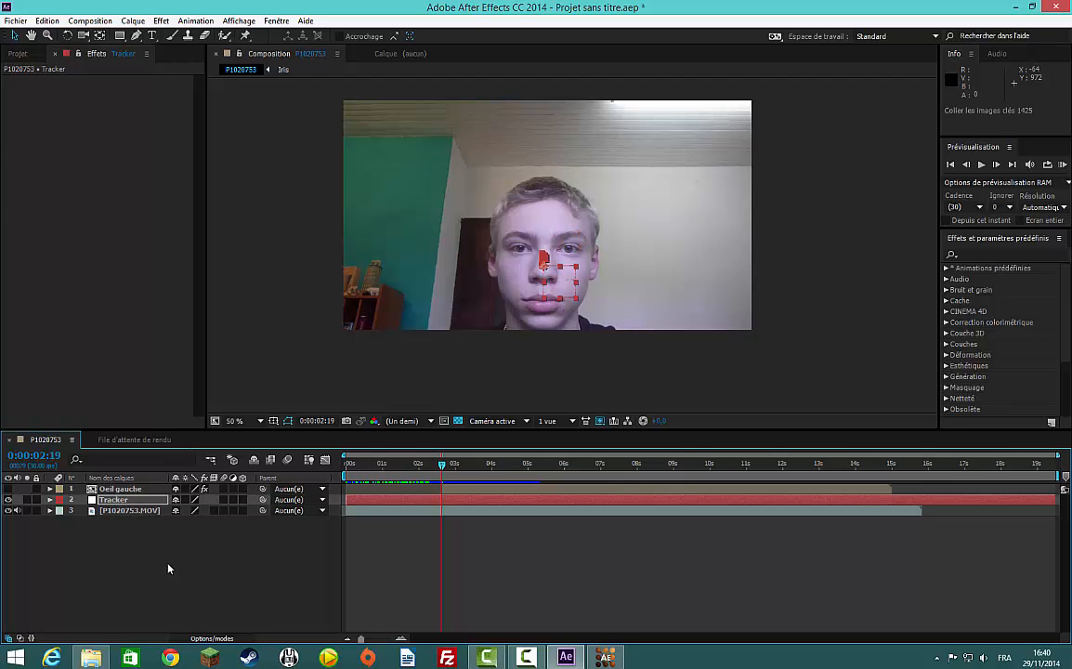
left_click(168, 567)
scroll(474, 273, "up", 1)
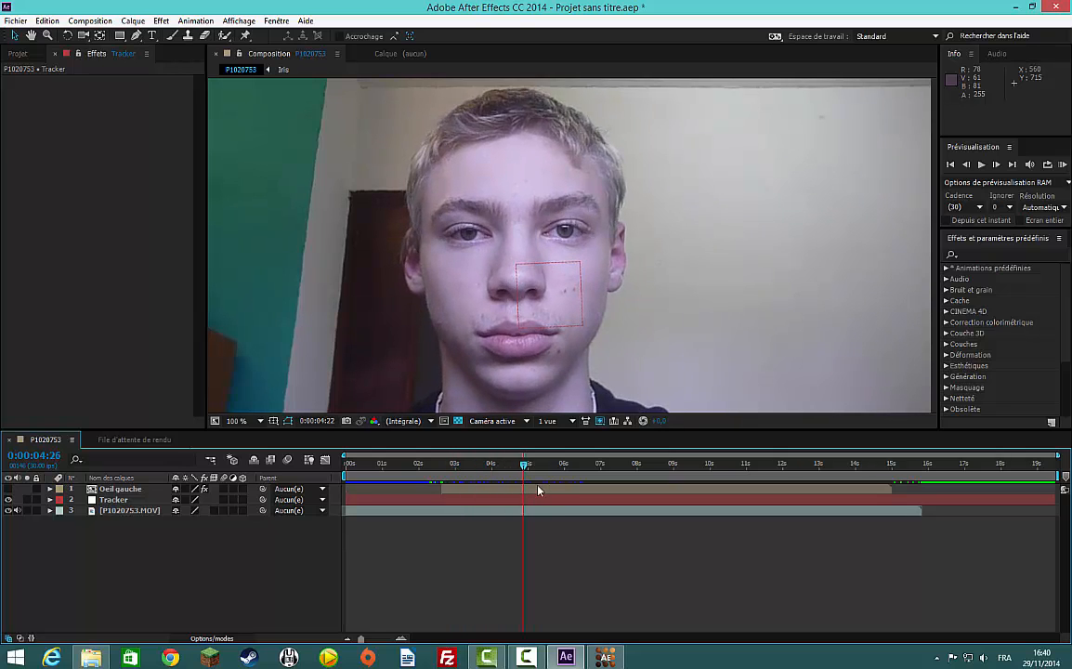
left_click_drag(538, 490, 121, 507)
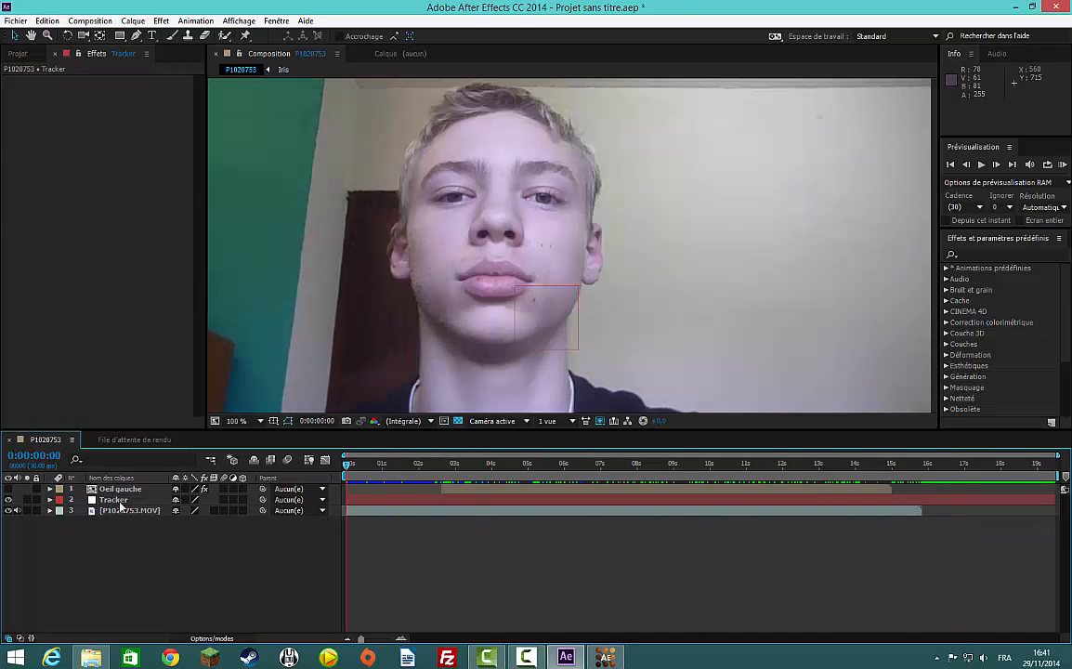
Try keyframing the Tracker null's anchor point at 0:00:00:00 with a Y value of 100.
left_click(50, 500)
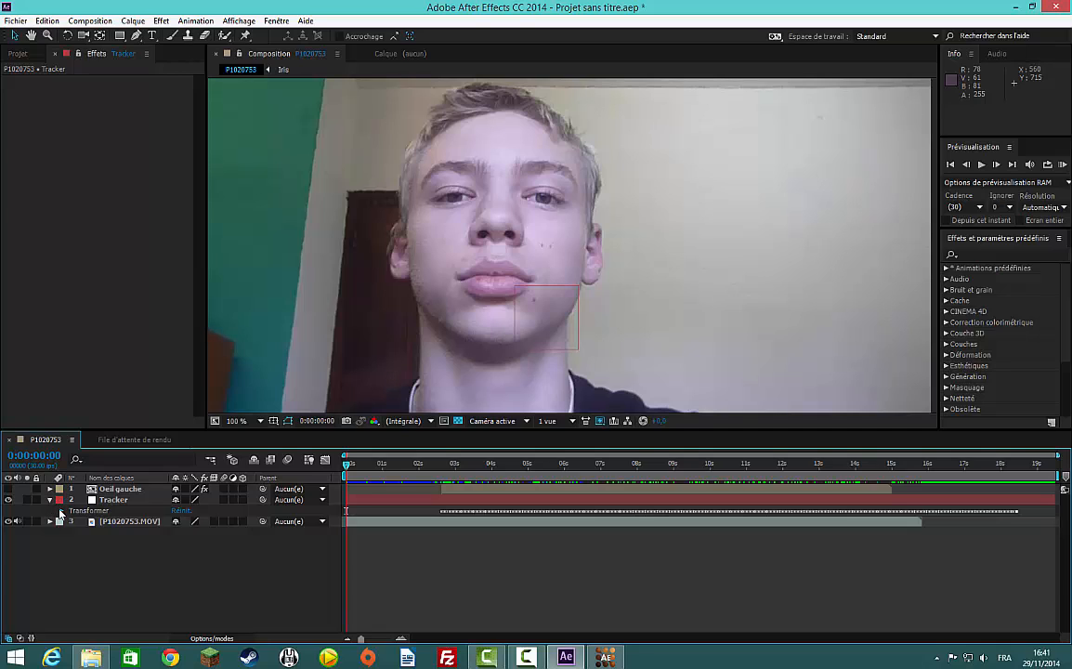
left_click(60, 511)
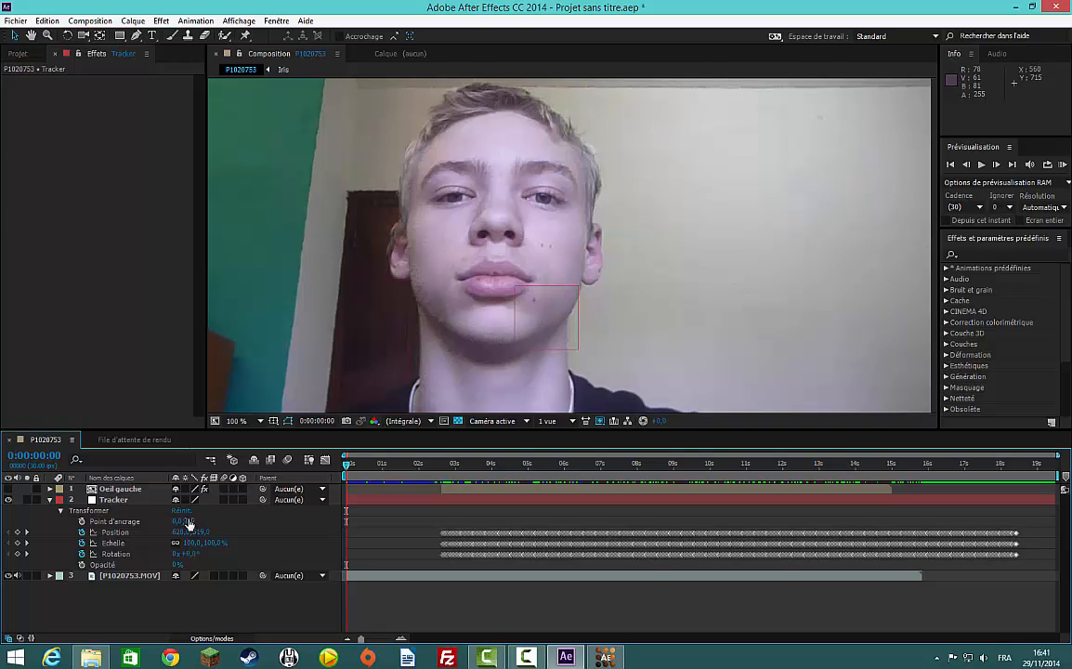
left_click(82, 522)
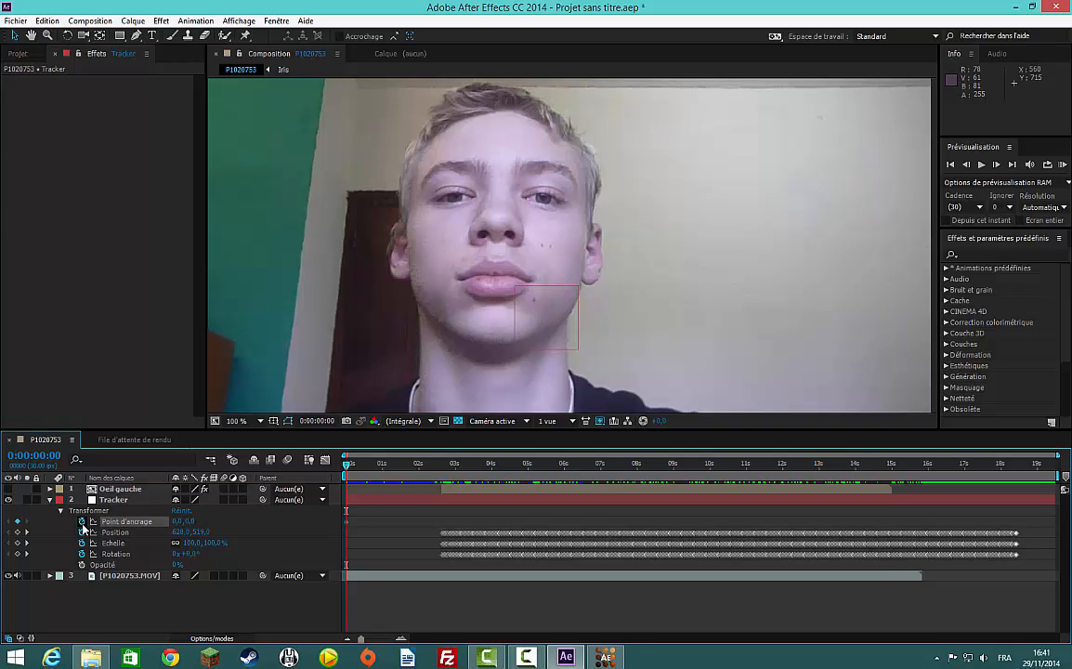
left_click(187, 524)
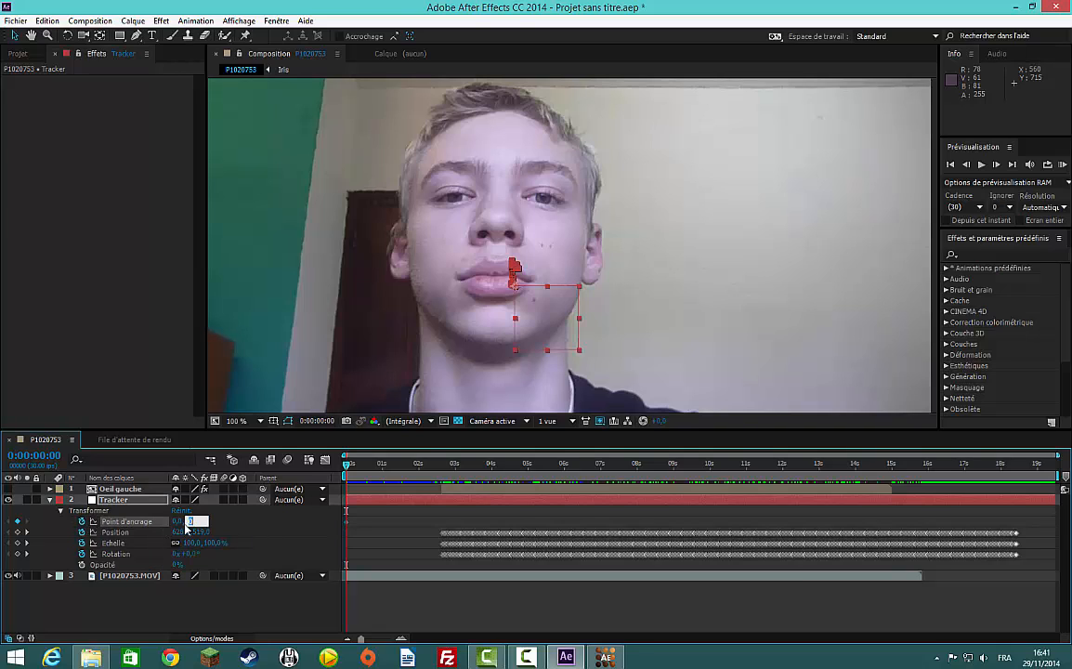
type("100")
left_click(299, 512)
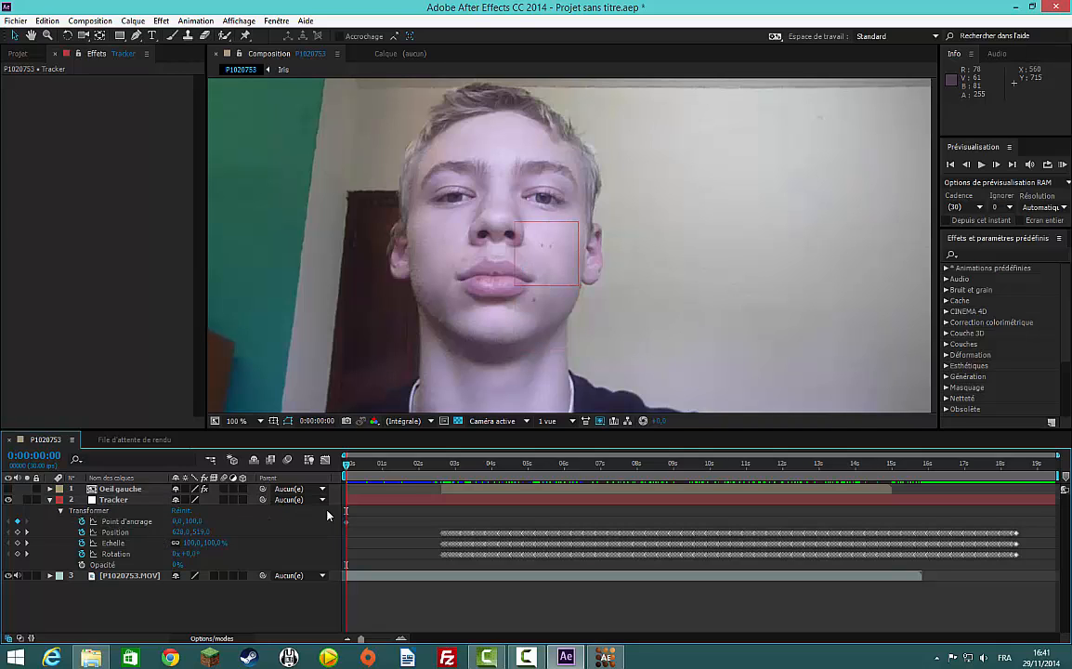
Remove the keyframing from the Tracker null's anchor point and restore the point to 0, 0.
left_click(82, 522)
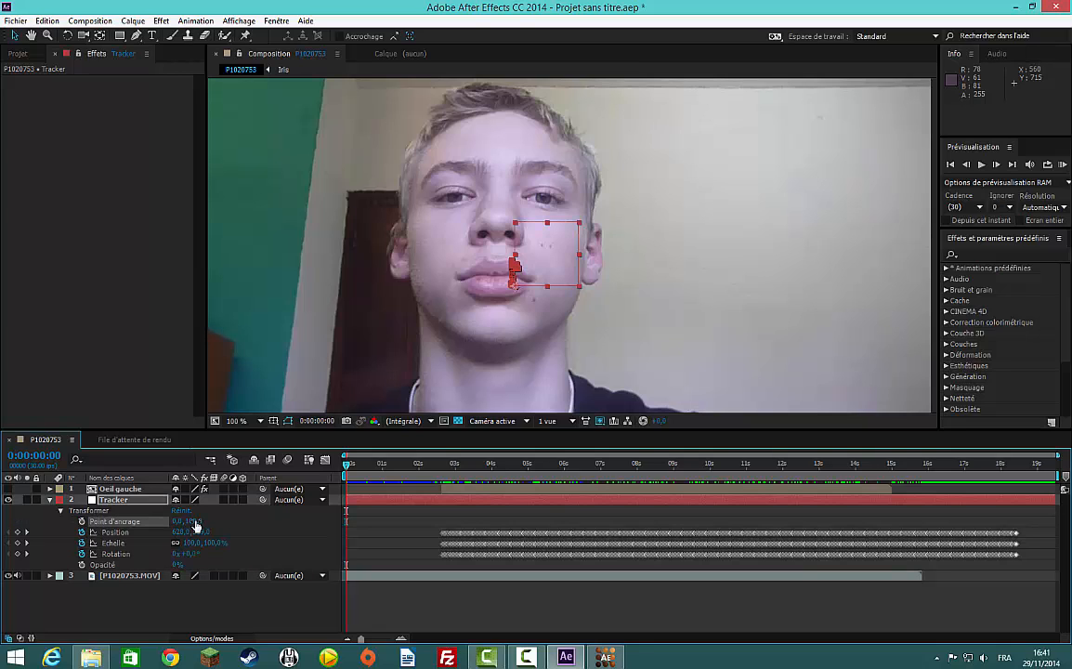
key("Return")
left_click(206, 611)
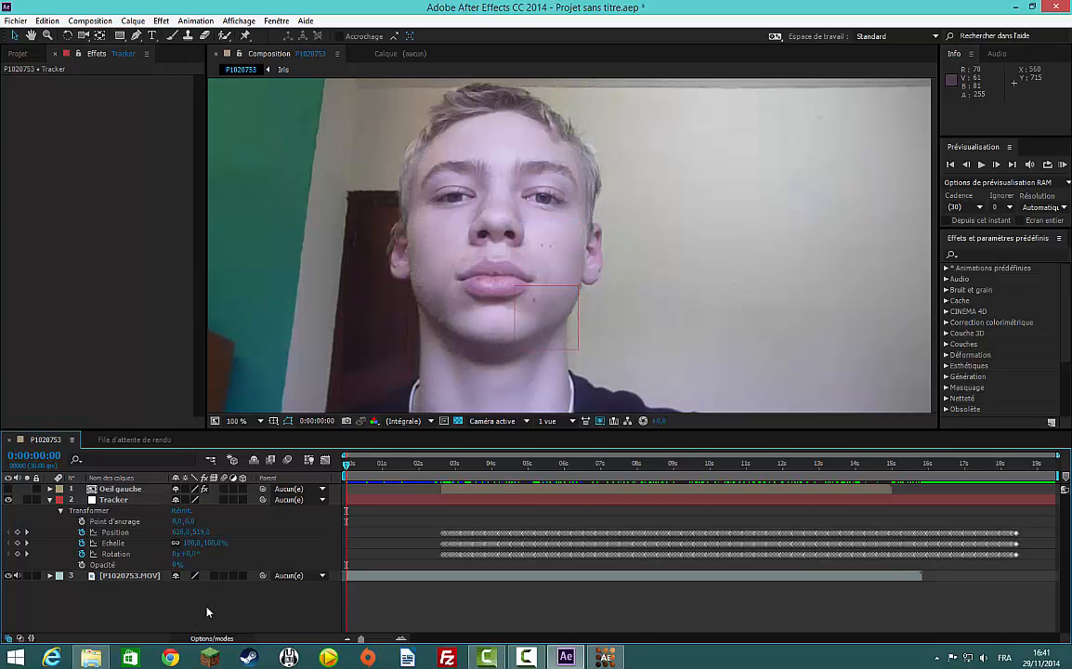
right_click(347, 504)
left_click(258, 603)
Make the Oeil gauche layer visible and parent it to the Tracker null at 0:00:02:19.
left_click_drag(346, 472, 438, 545)
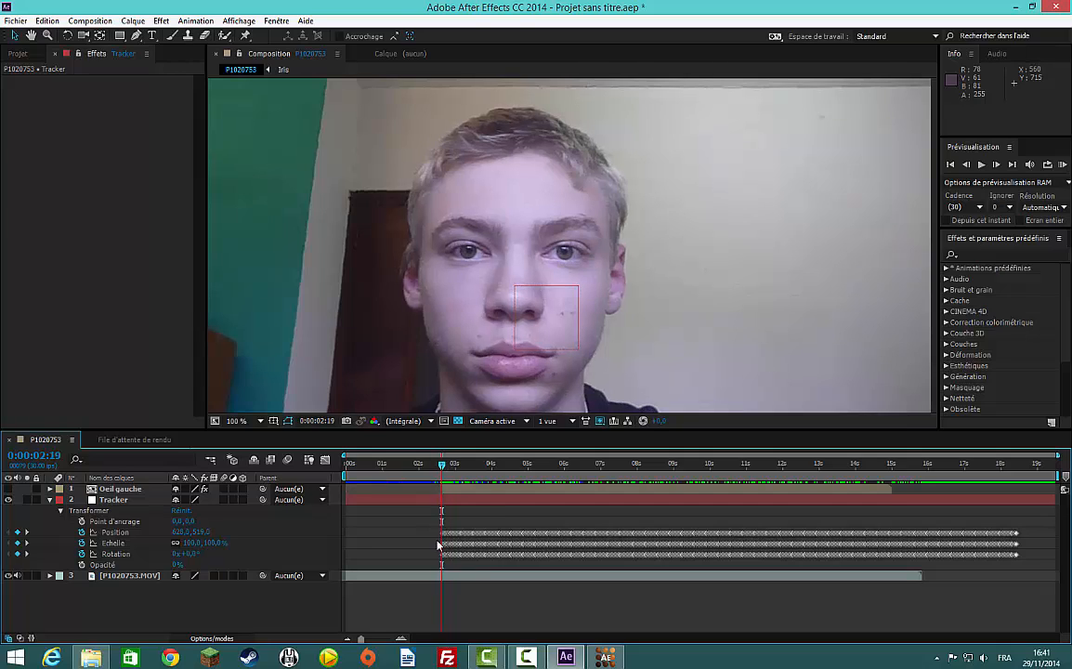
left_click(51, 499)
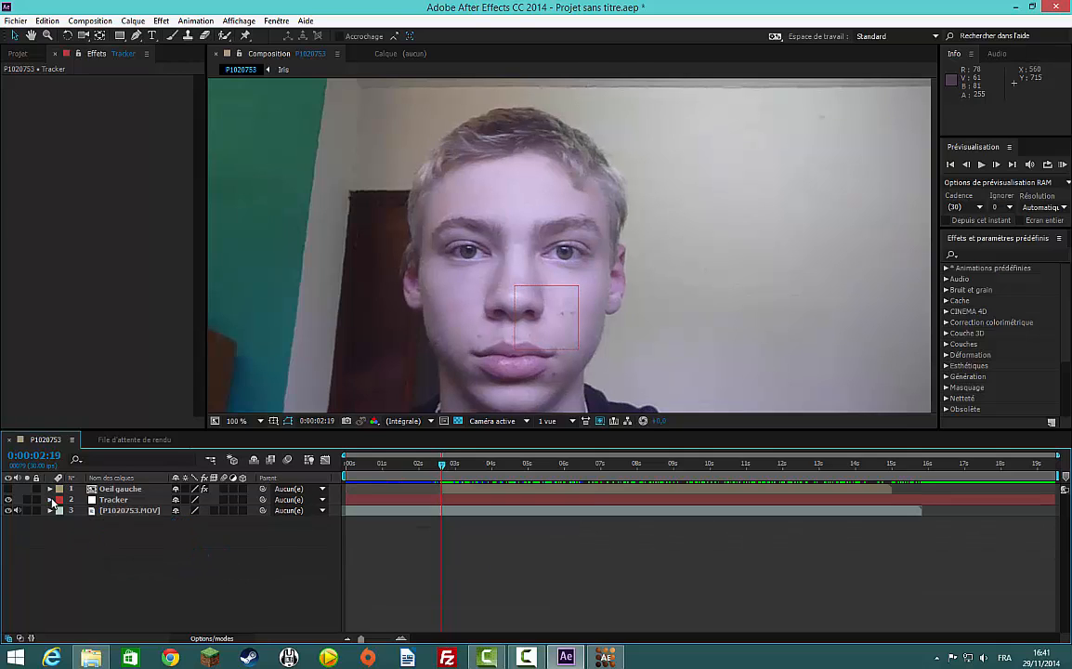
left_click_drag(445, 471, 655, 474)
left_click(10, 489)
left_click_drag(572, 498, 448, 505)
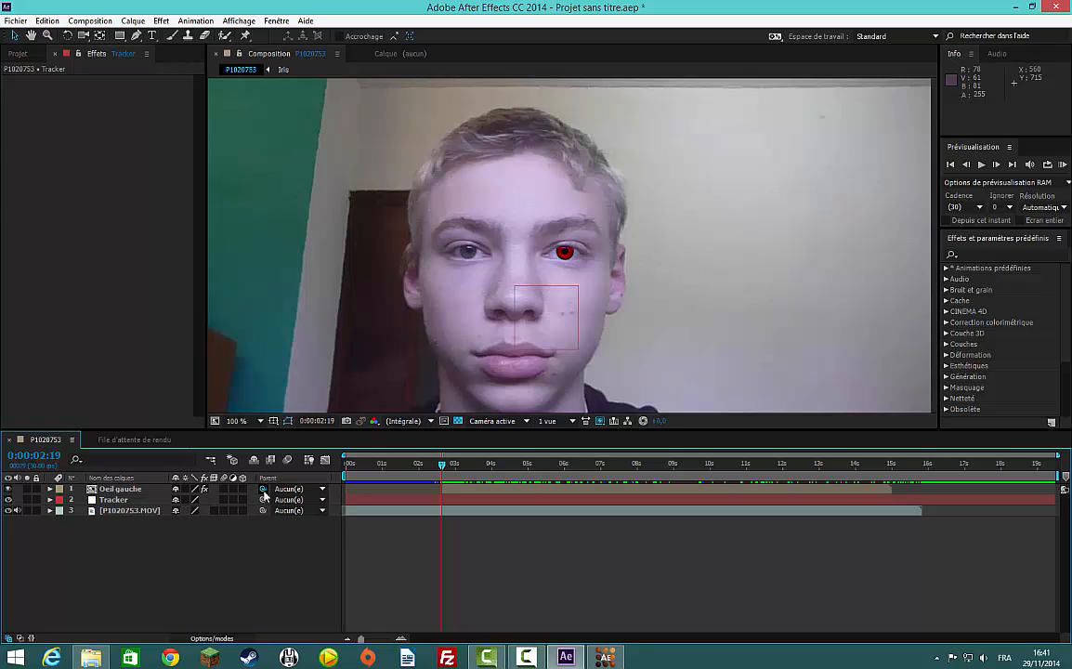
left_click_drag(263, 485, 142, 502)
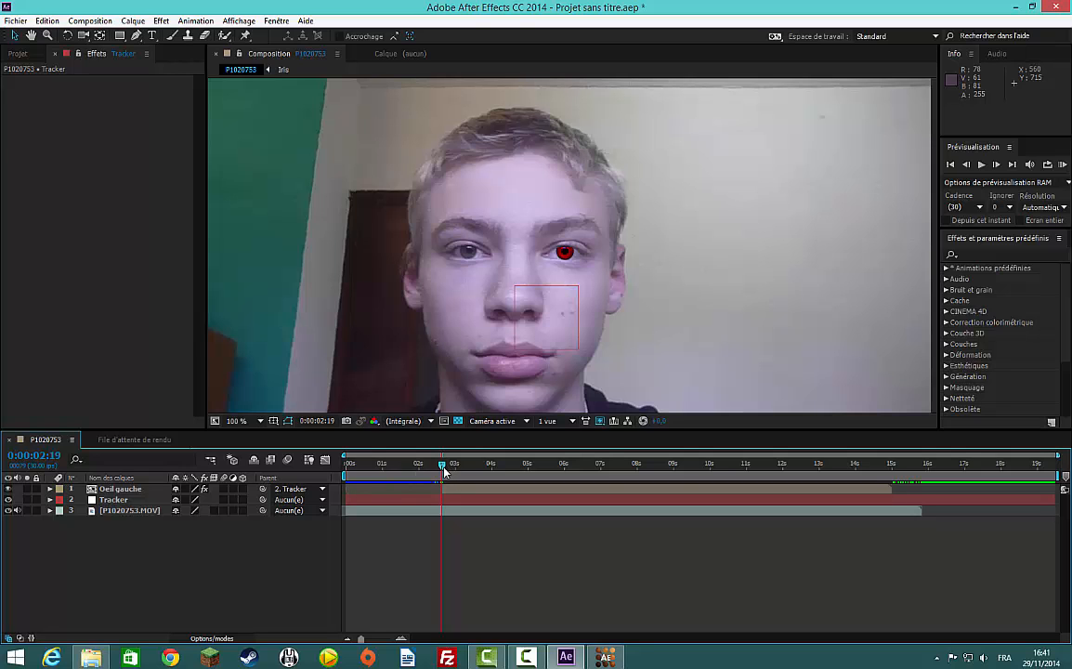
Scrub the composition between 0:00:02:19 and 0:00:15:00 and step through the first tracked frames to check how the red iris follows the eye.
left_click_drag(444, 472, 892, 516)
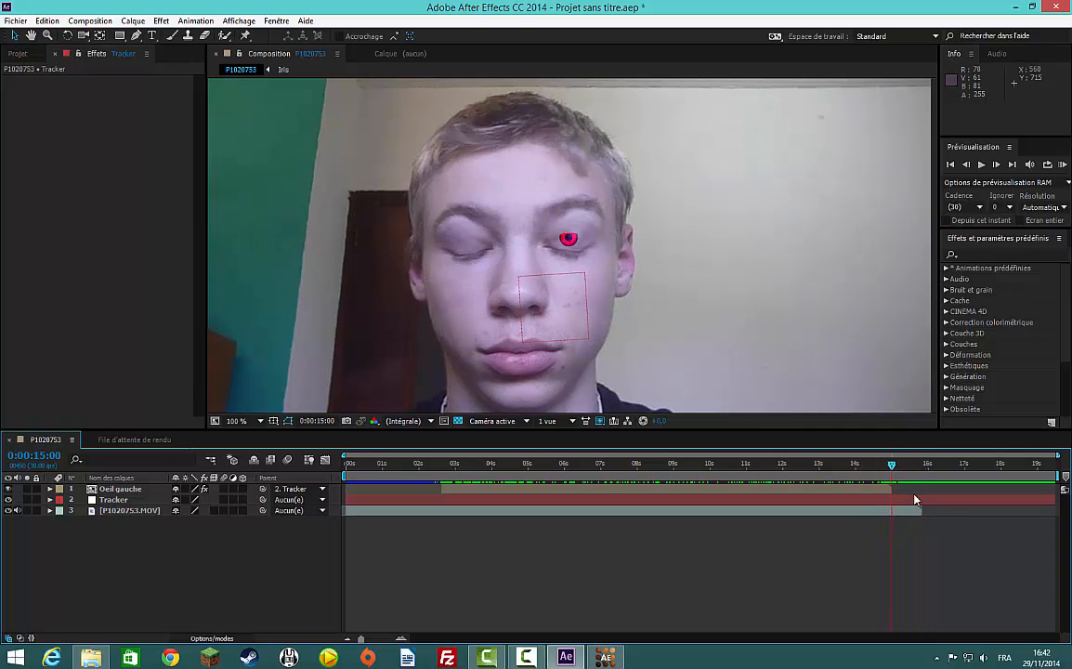
left_click_drag(794, 475, 442, 512)
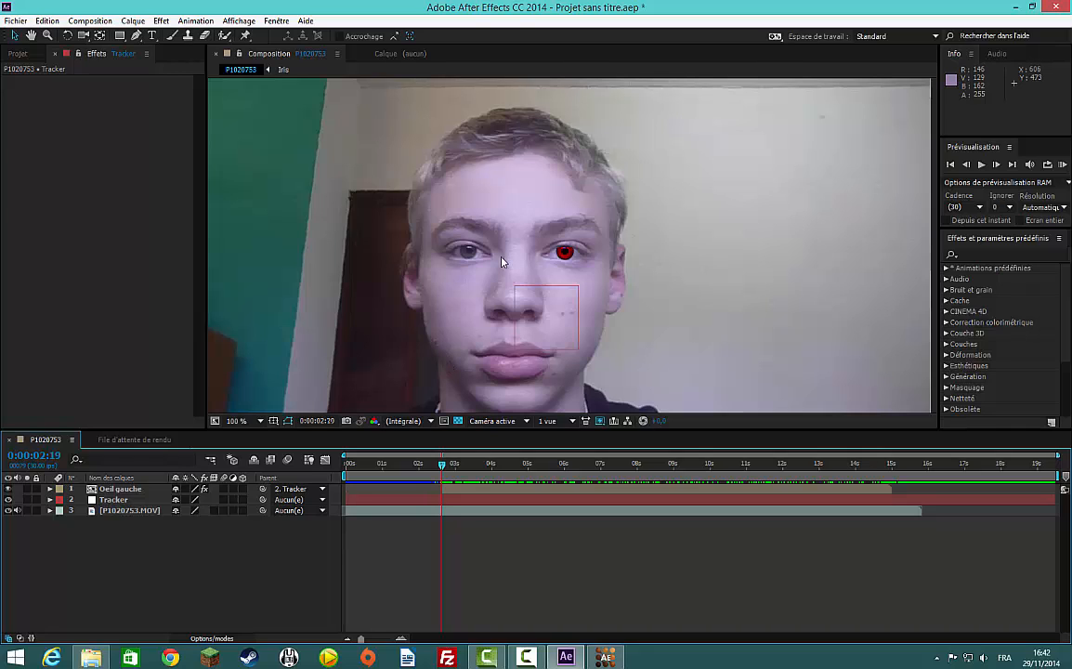
key("Page_Down")
key("Page_Down")
key("Page_Down")
key("Page_Down")
key("Page_Down")
key("Page_Up")
key("Page_Up")
key("Page_Up")
key("Page_Up")
key("Page_Up")
Start keyframing the Oeil gauche layer's position at 0:00:02:19 and advance frame by frame towards 0:00:02:26.
left_click(50, 489)
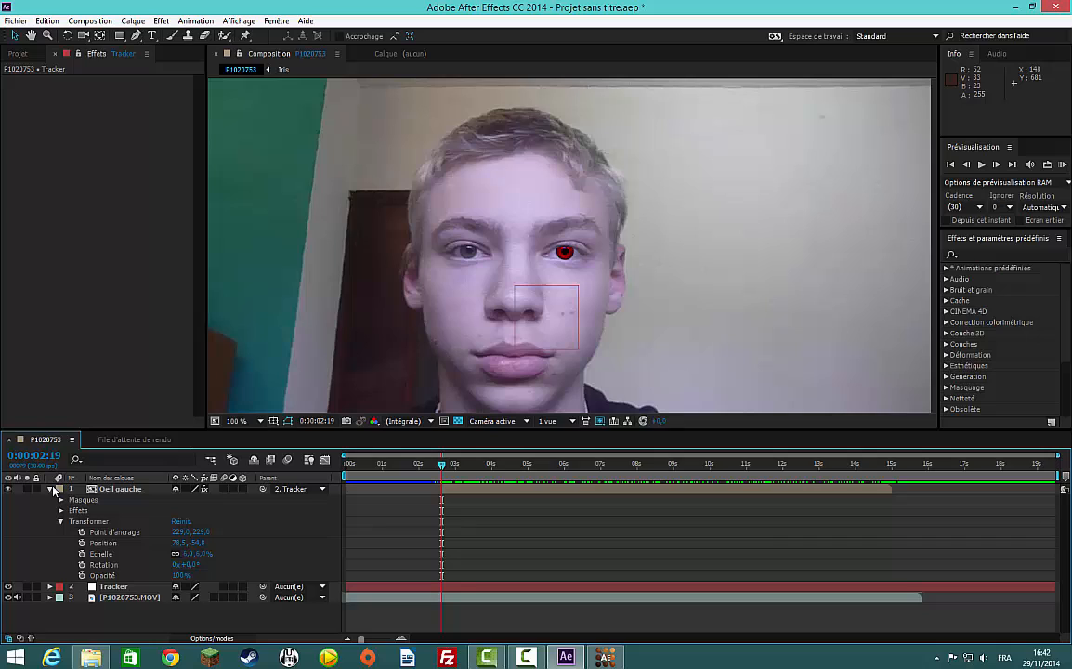
left_click(82, 542)
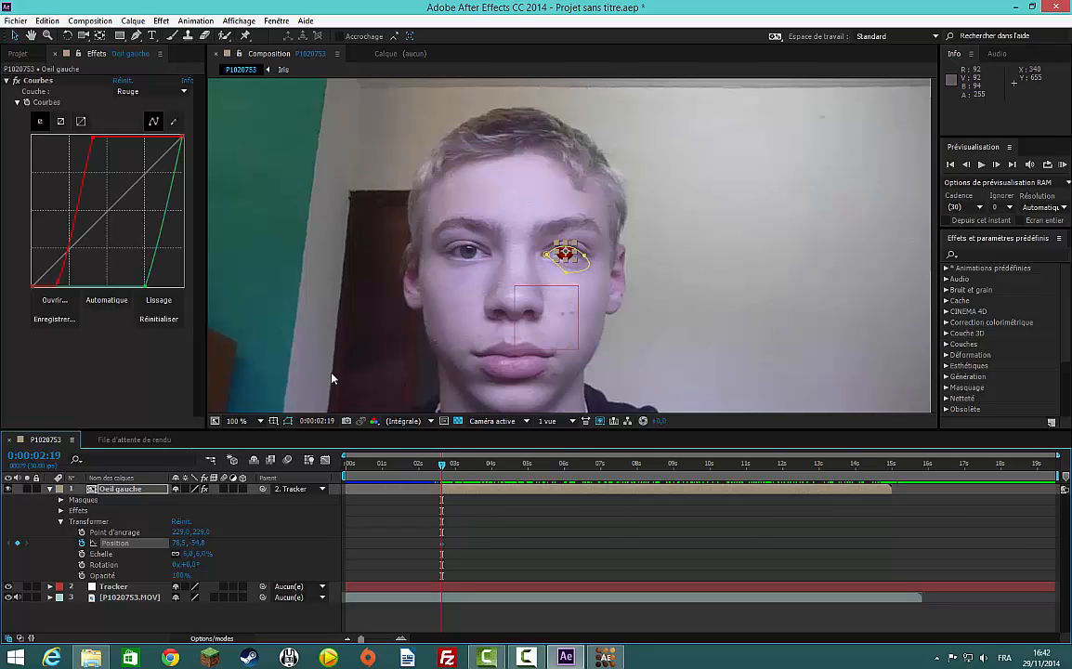
key("Page_Down")
key("Page_Down")
key("Page_Down")
key("Page_Down")
key("Page_Down")
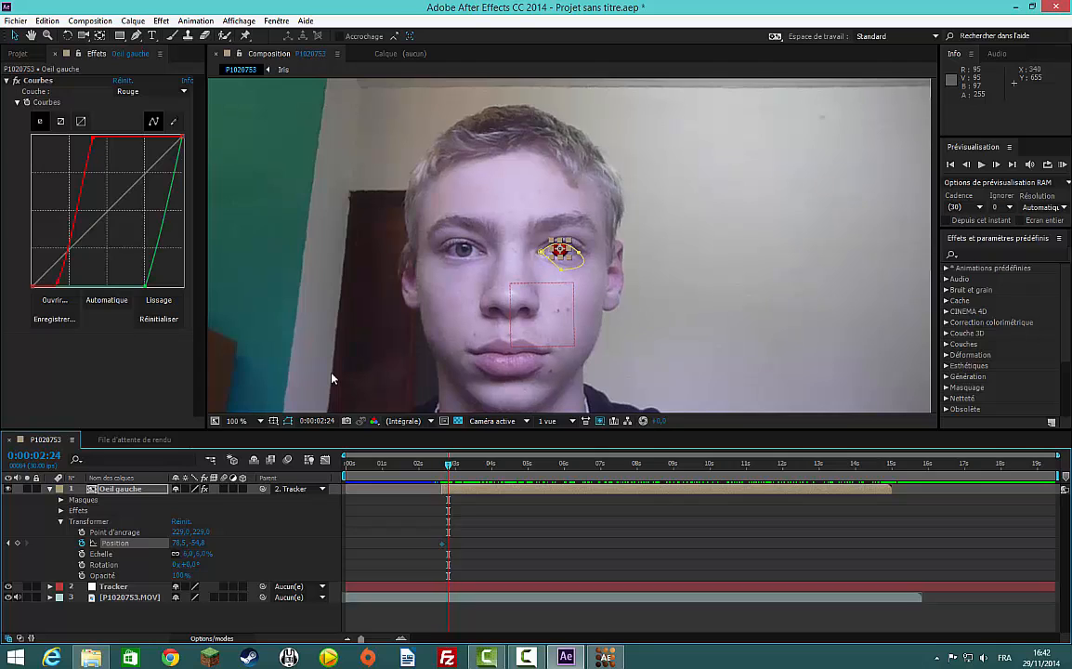
left_click(331, 379)
key("Page_Down")
key("Page_Down")
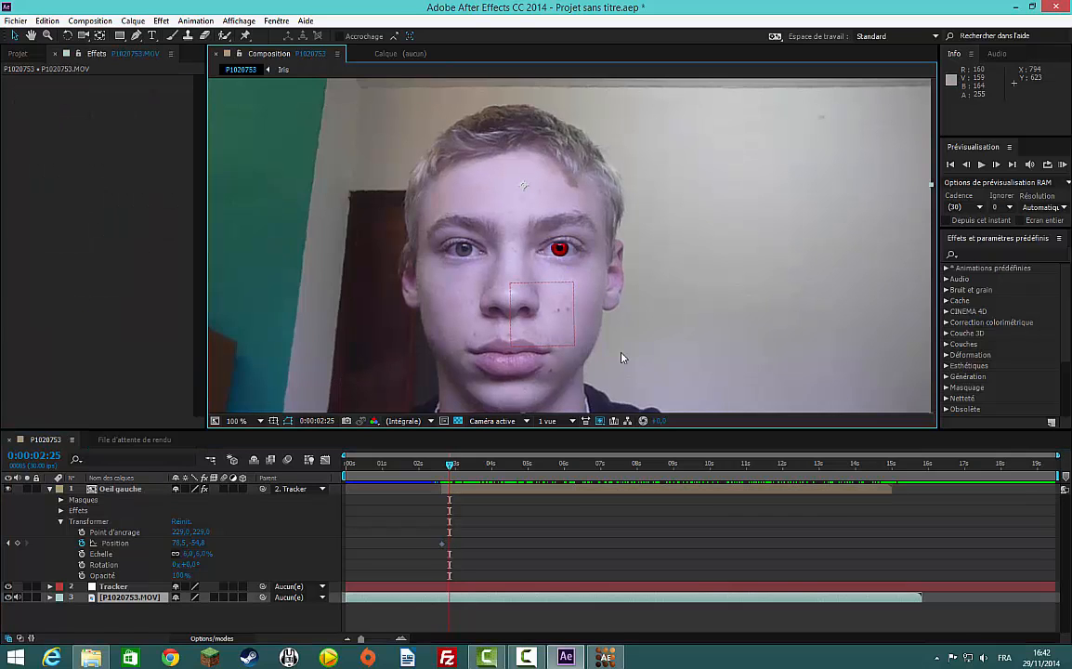
Realign the red iris with the eye at 0:00:02:26 by shifting the Oeil gauche layer to position 81.0, -54.7.
left_click(123, 493)
scroll(537, 264, "up", 4)
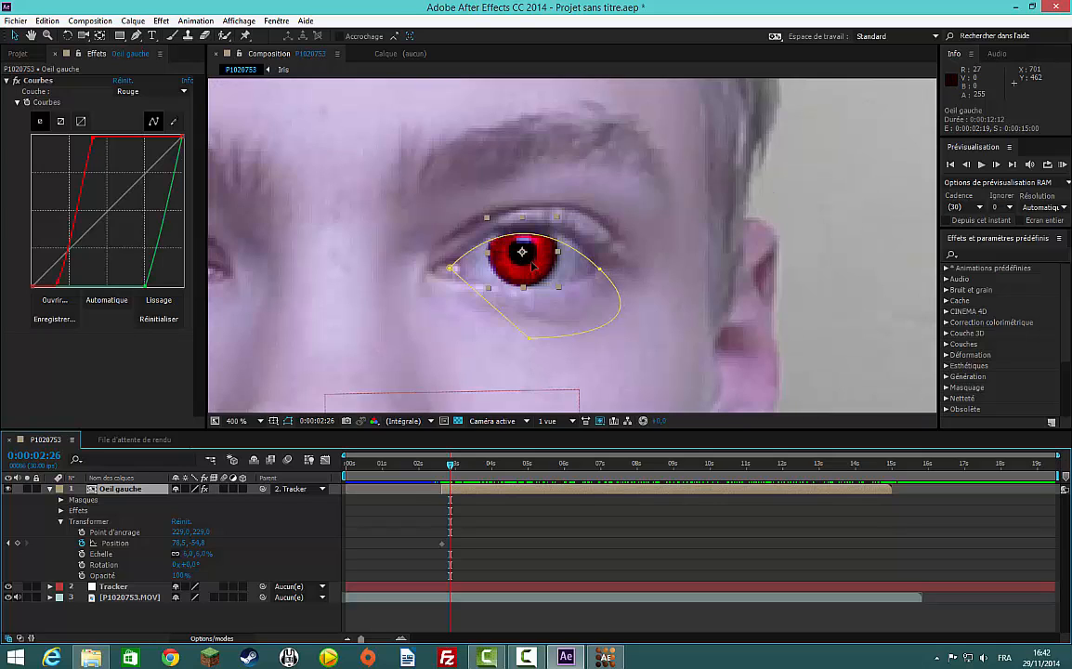
left_click_drag(532, 264, 538, 266)
left_click(356, 343)
key("comma")
key("comma")
key("comma")
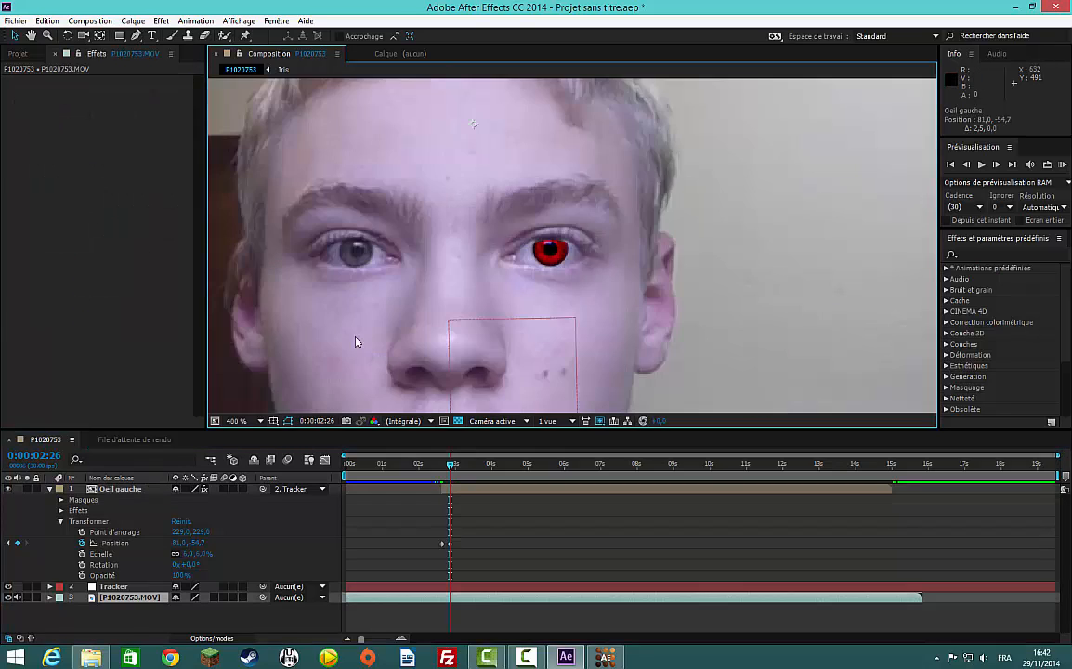
Play forward to 0:00:03:05 and add a position keyframe to the Oeil gauche layer there.
key("space")
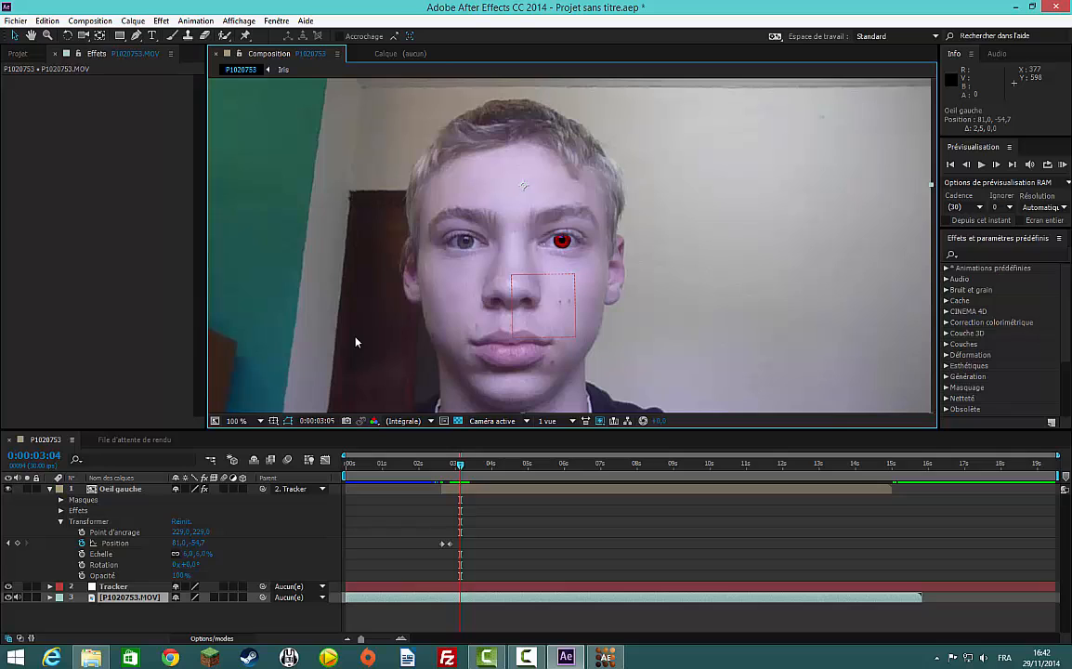
right_click(111, 542)
left_click(158, 462)
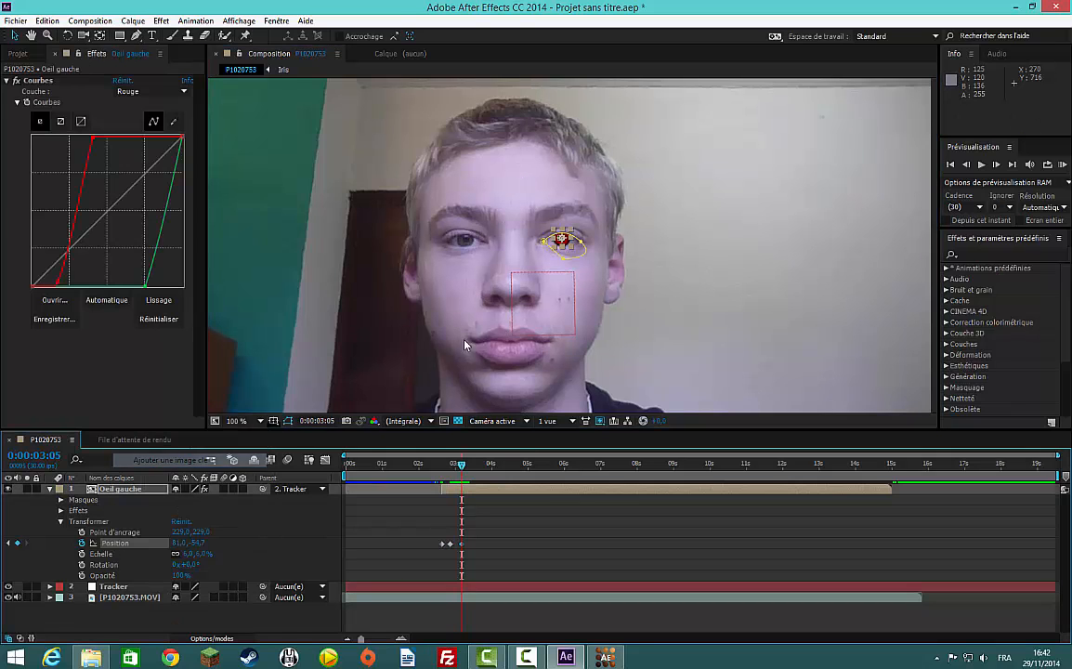
Advance to 0:00:03:11 and realign the red iris with the eye by shifting the Oeil gauche layer to position 80.4, -51.7.
key("space")
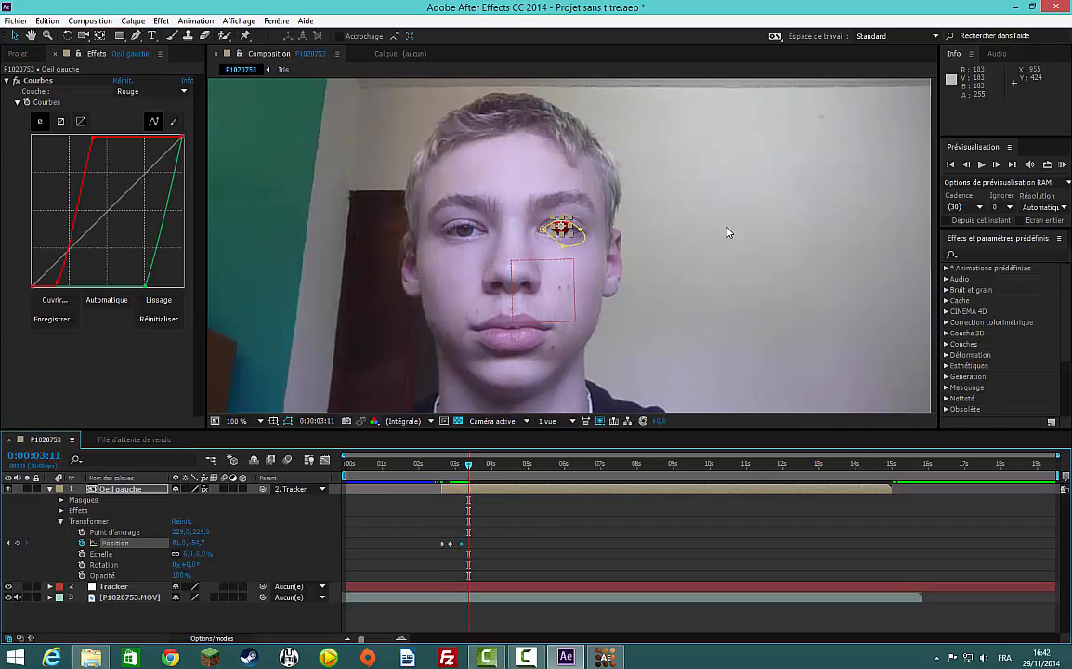
scroll(585, 213, "up", 6)
scroll(528, 203, "down", 2)
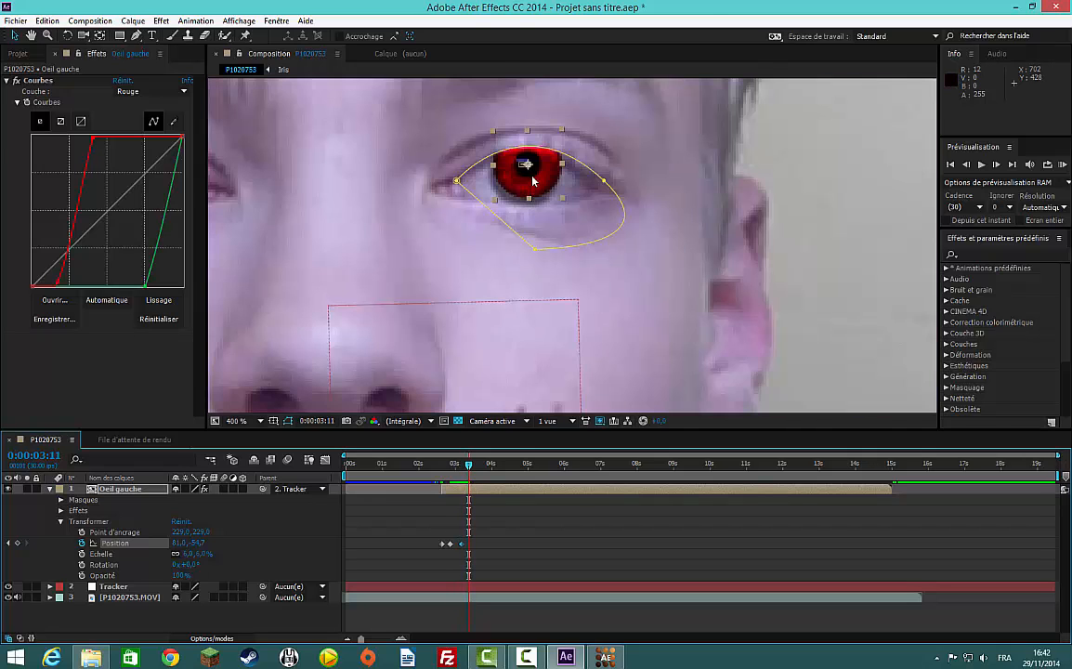
left_click_drag(533, 181, 531, 186)
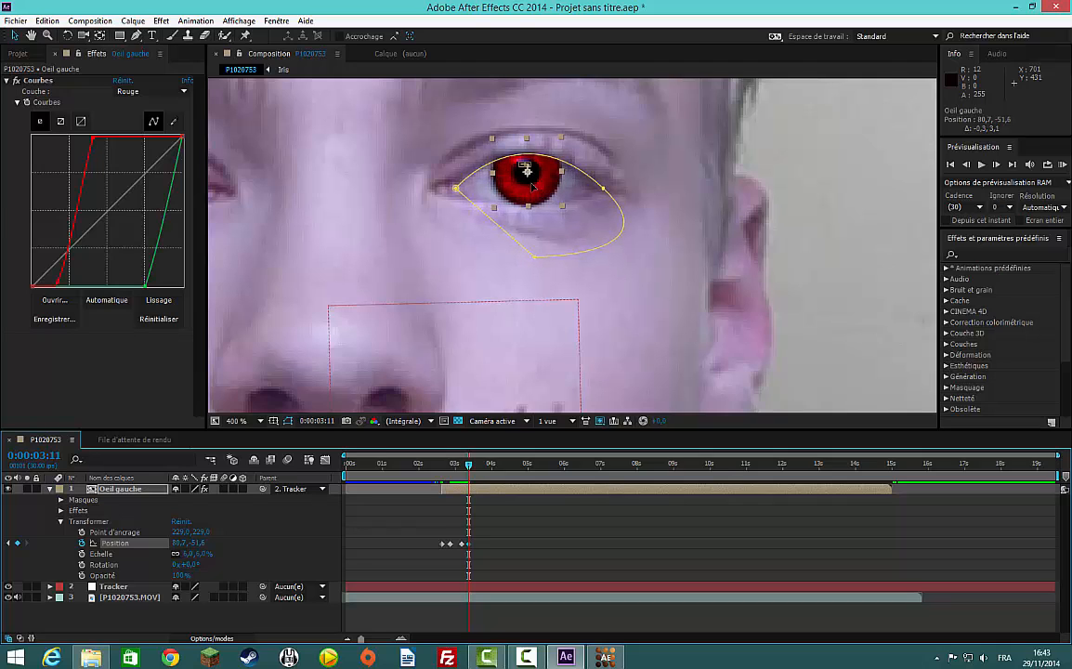
Advance frame by frame from 0:00:03:11 to 0:00:04:19, checking the red iris's alignment with the eye during movement and blinking.
key("Page_Down")
key("Page_Down")
key("Page_Down")
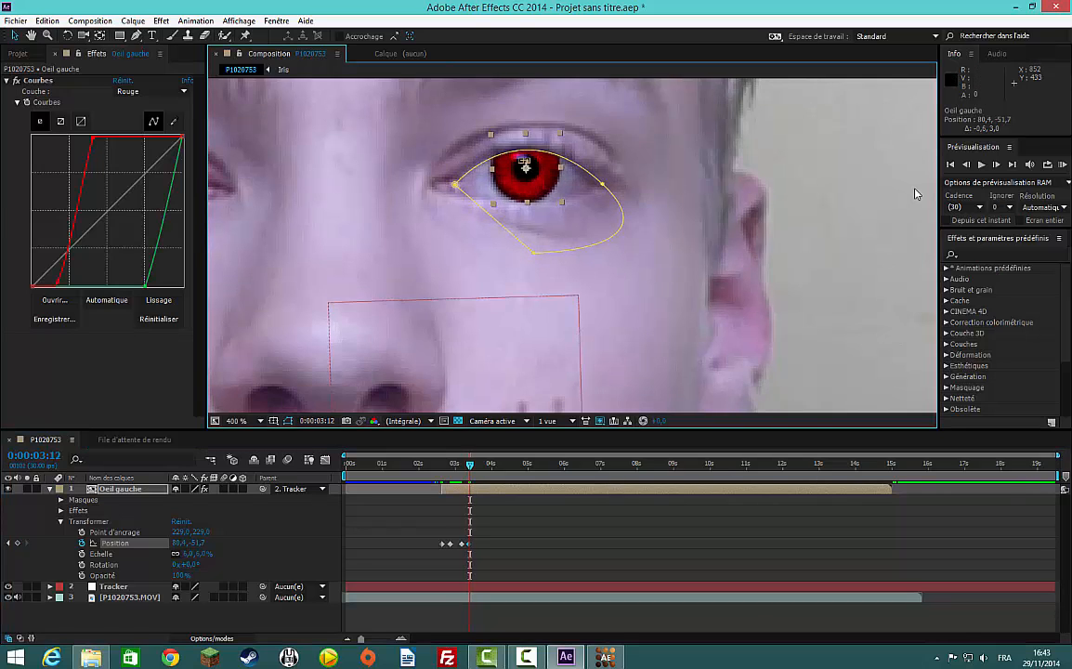
key("Page_Down")
key("Page_Down")
key("Page_Down")
key("Page_Down")
key("Page_Down")
key("Page_Down")
key("Page_Down")
key("Page_Down")
key("Page_Down")
key("Page_Down")
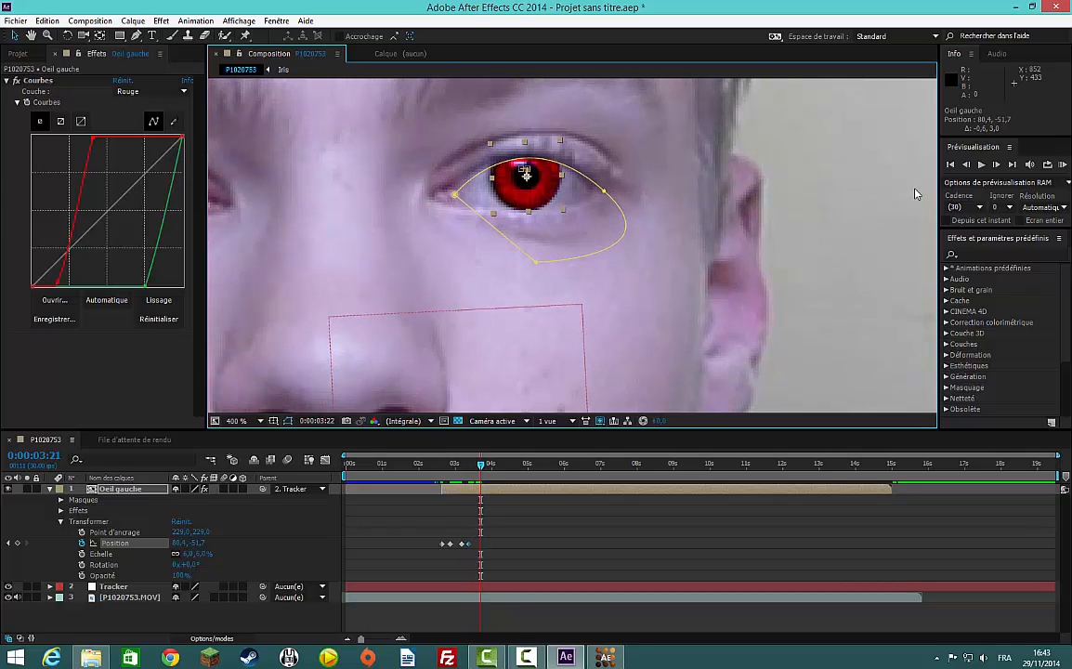
key("Page_Down")
key("Page_Down")
key("Page_Down")
key("Page_Down")
key("Page_Down")
key("Page_Down")
key("Page_Down")
key("Page_Down")
key("Page_Down")
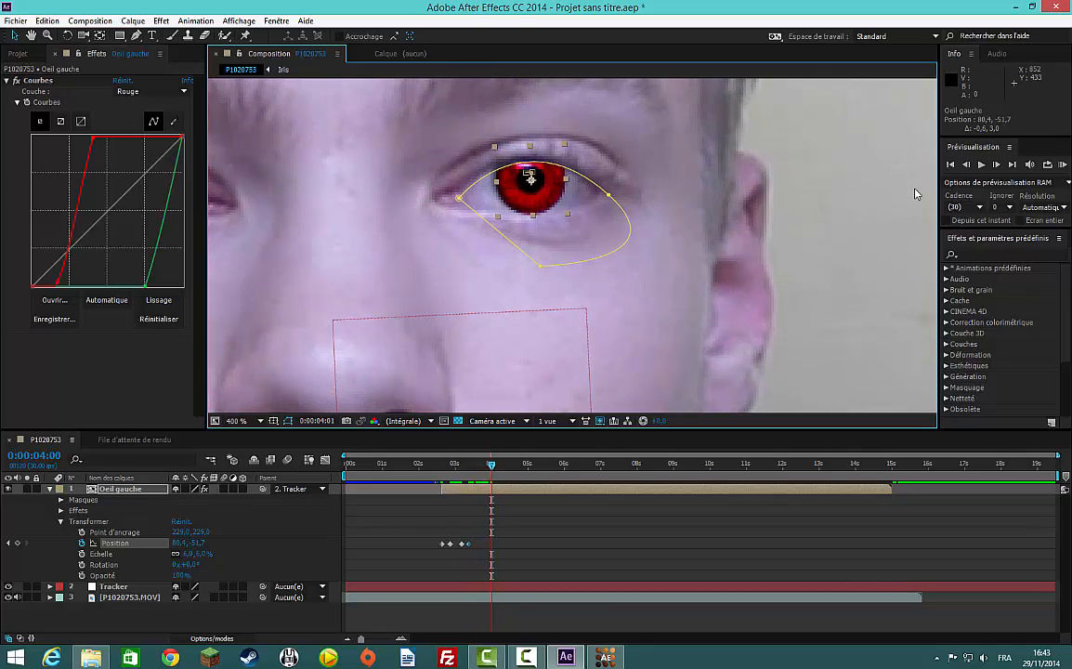
key("Page_Down")
key("Page_Down")
key("Page_Down")
key("Page_Down")
key("Page_Down")
key("Page_Down")
key("Page_Down")
key("Page_Down")
key("Page_Down")
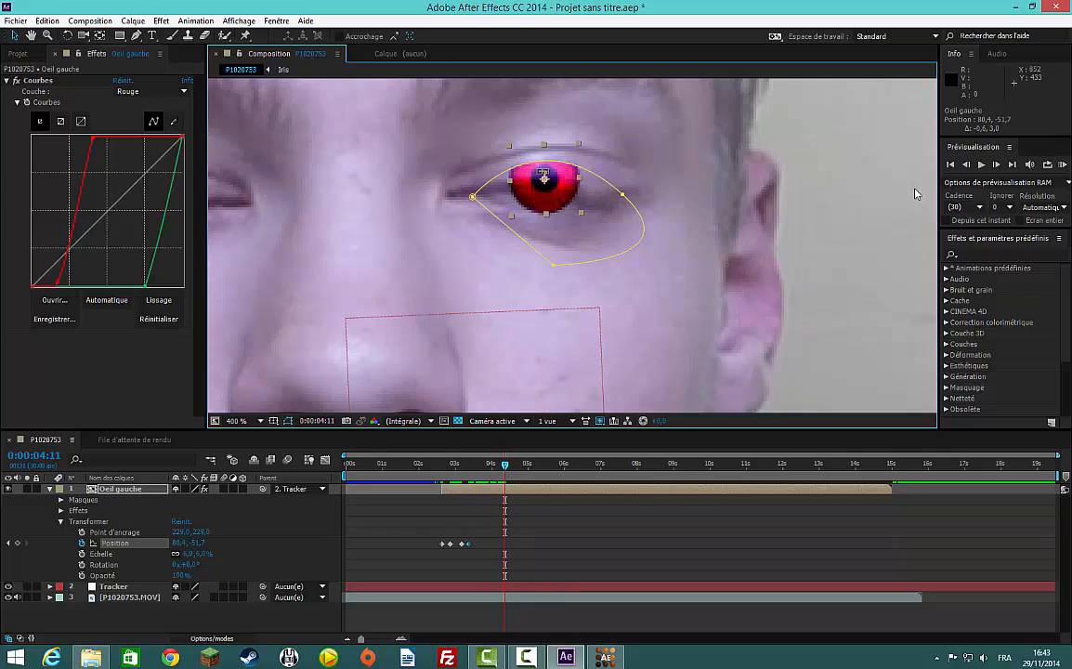
key("Page_Down")
key("Page_Down")
key("Page_Down")
key("Page_Down")
key("Page_Down")
key("Page_Down")
key("Page_Down")
key("Page_Down")
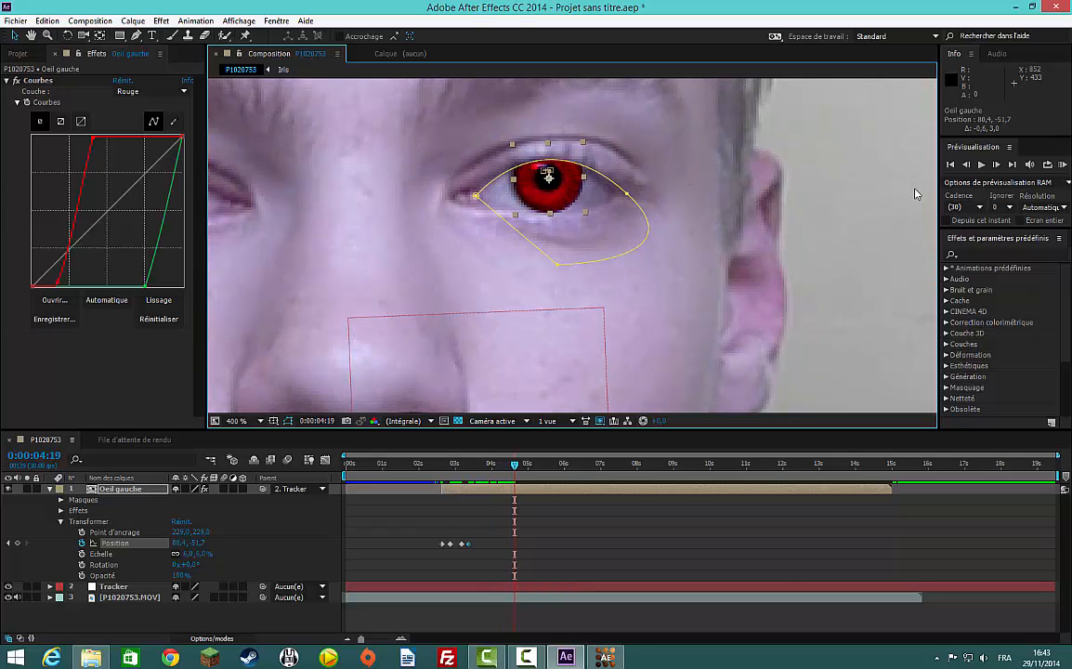
Step back from 0:00:04:19 to 0:00:04:13 to re-examine how the red iris sits in the eye around the blink.
key("Page_Up")
key("Page_Up")
key("Page_Up")
key("Page_Up")
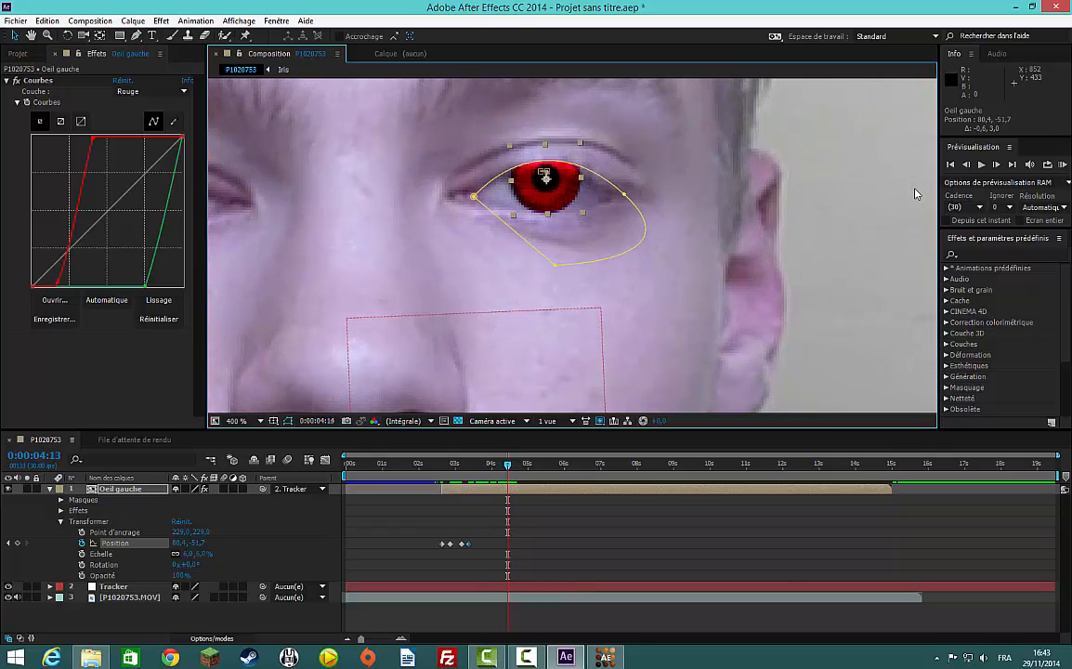
Add a Position keyframe to the Oeil gauche layer at 0:00:04:15.
key("Page_Up")
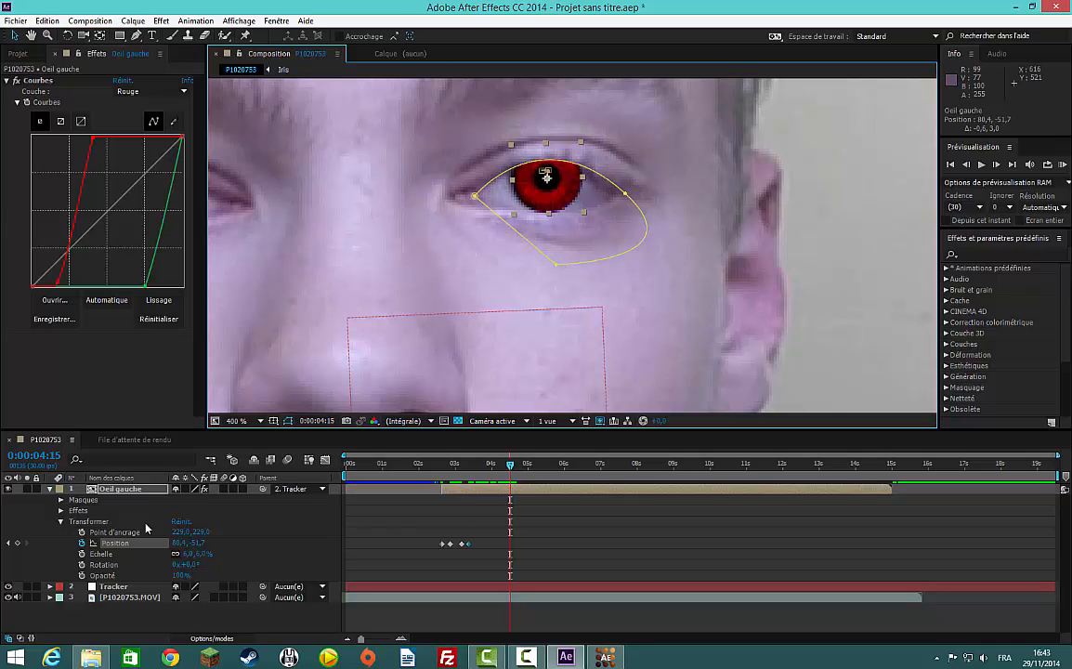
right_click(136, 551)
left_click(185, 462)
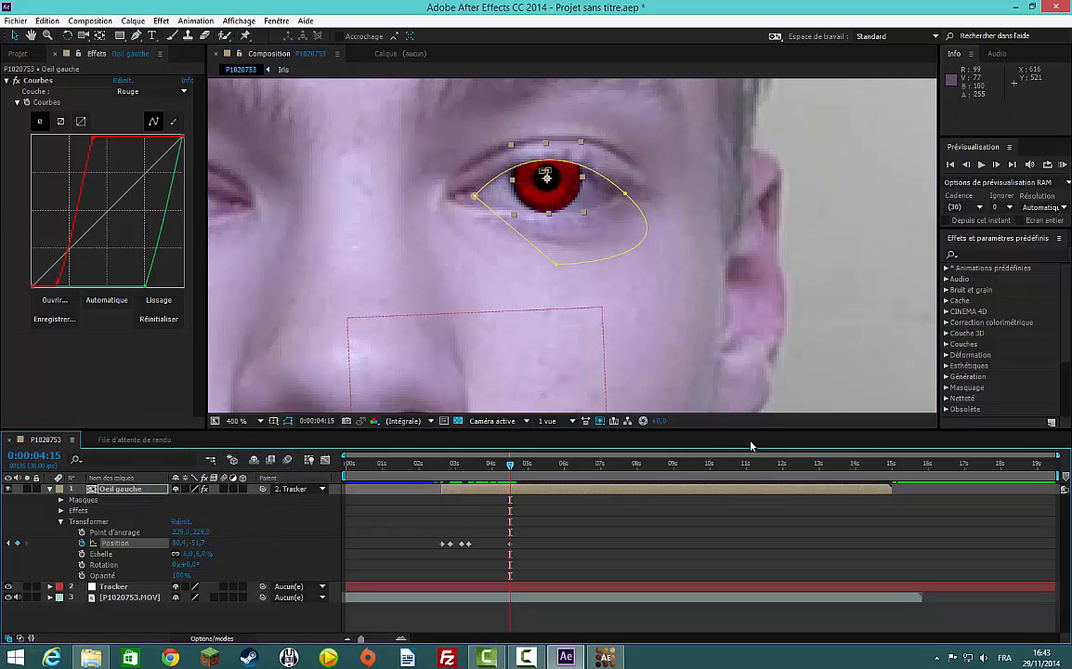
At 0:00:04:18, move the red iris back over the real one, to a position of about 78.9, -52.2.
key("Page_Down")
key("Page_Down")
key("Page_Down")
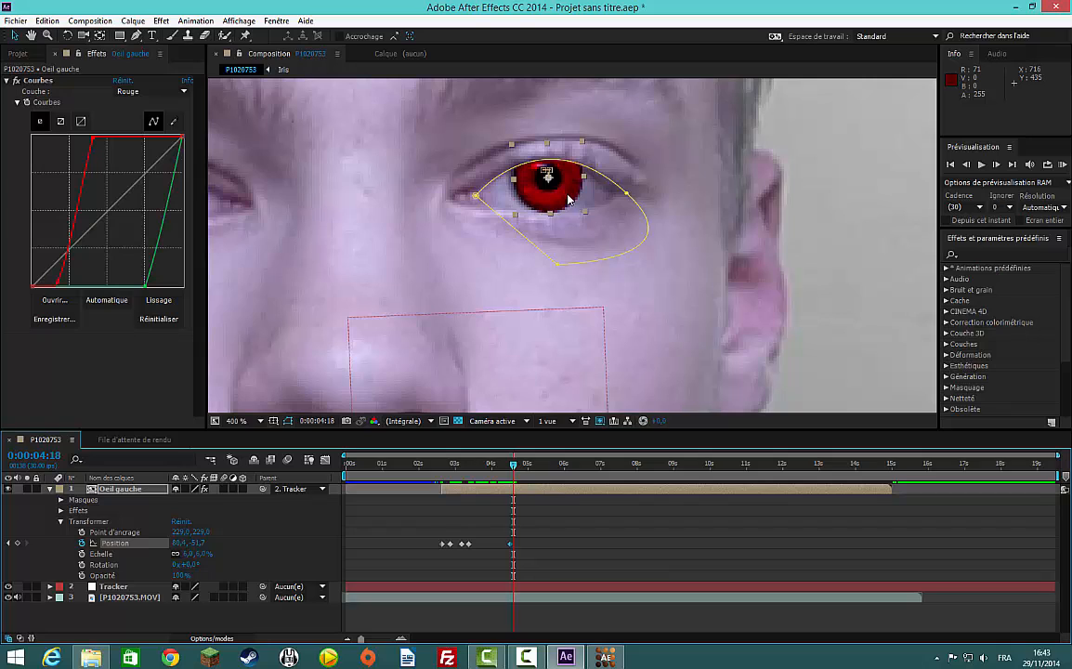
left_click_drag(569, 199, 565, 196)
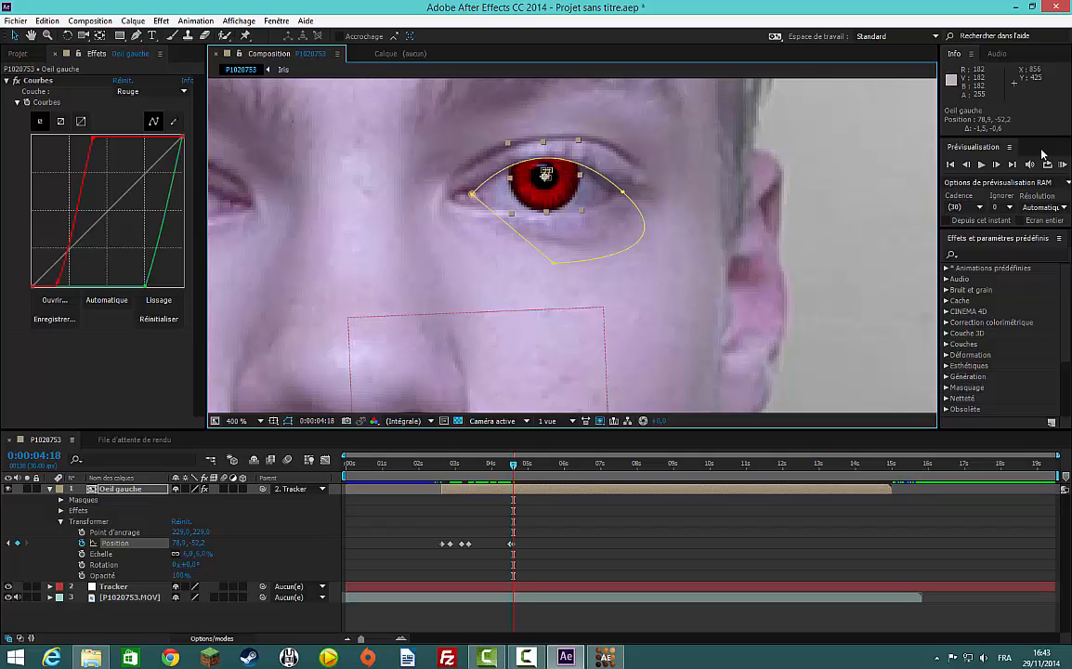
Add an Oeil gauche Position keyframe at 0:00:11:18 and realign the iris at 0:00:12:04 to about 77.2, -51.8.
key("space")
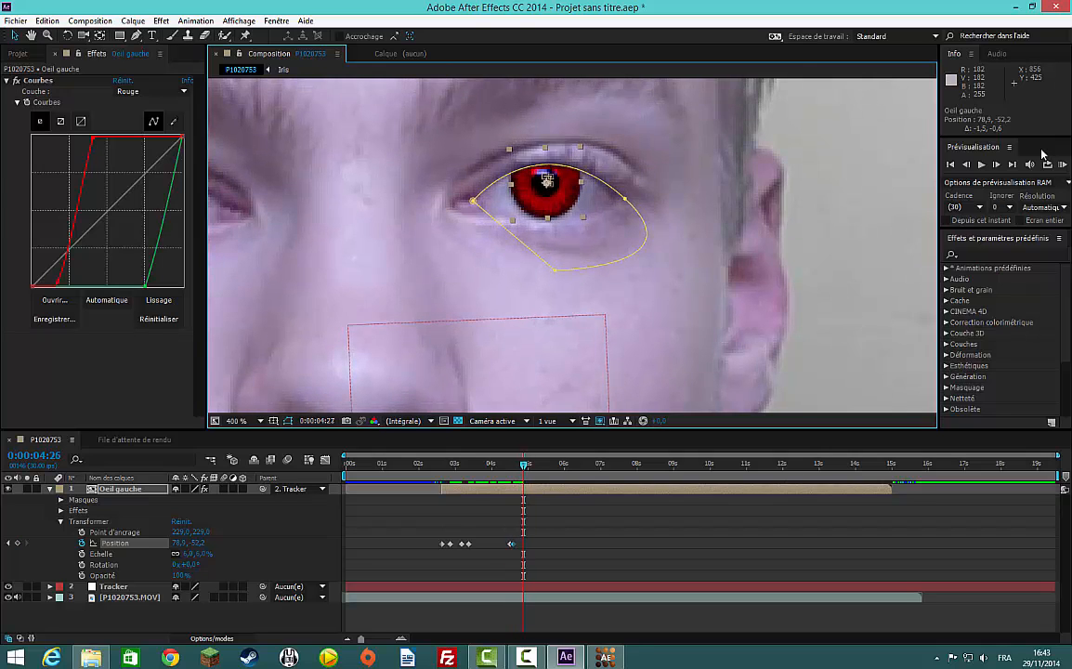
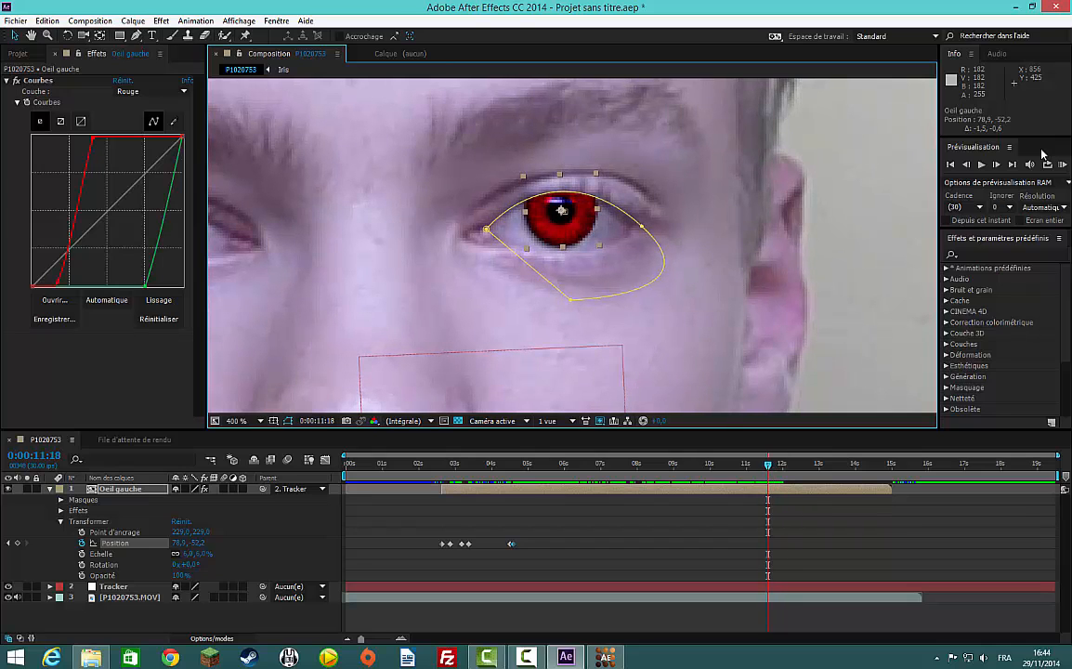
right_click(155, 543)
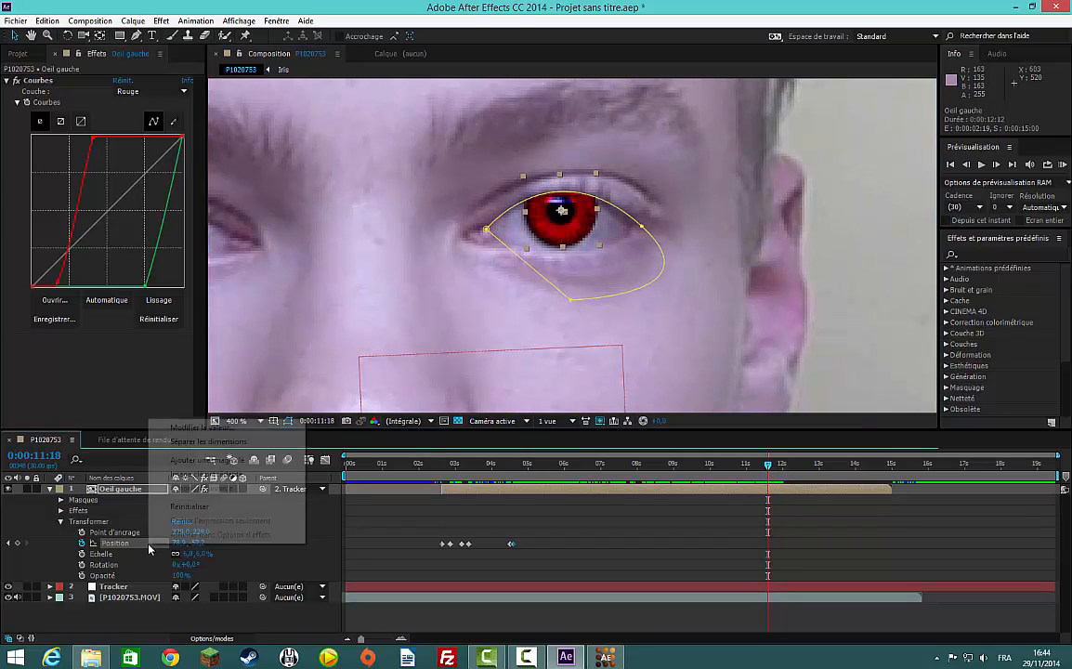
left_click(278, 471)
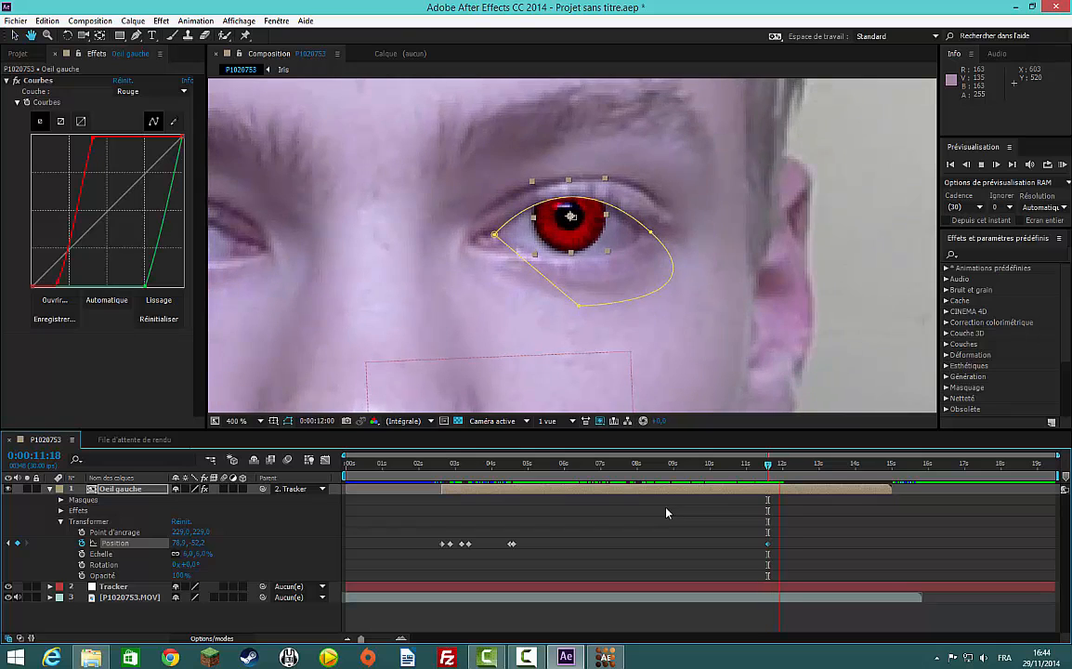
left_click(787, 462)
mouse_move(577, 239)
left_mouse_down()
mouse_move(575, 257)
mouse_move(570, 240)
left_mouse_up()
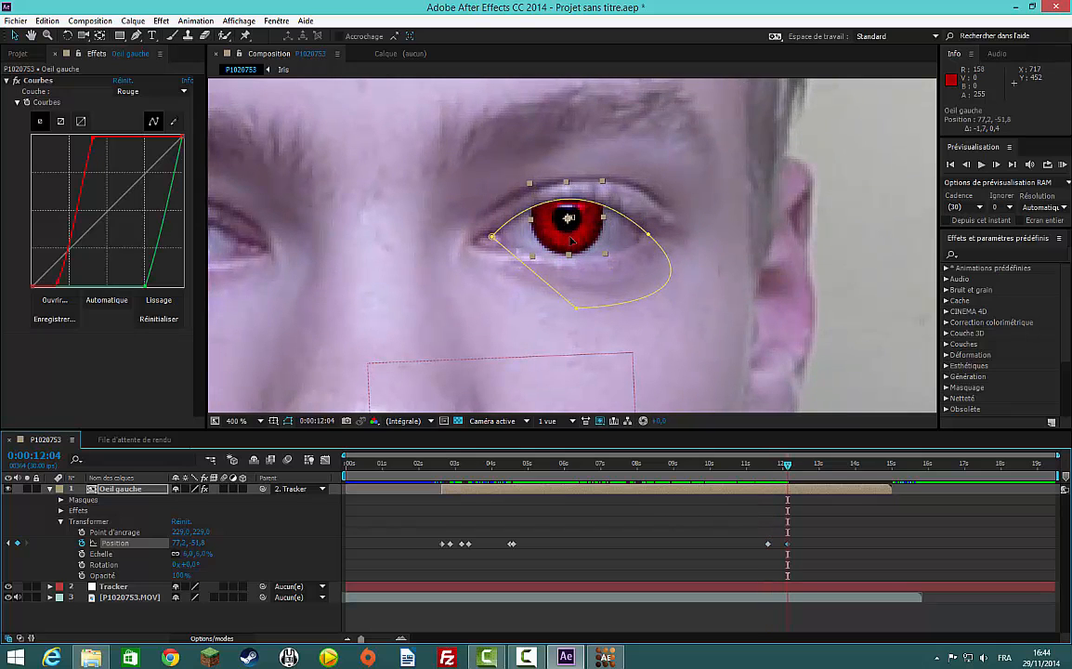
Play back the red iris close up and in the full frame to check its tracking, then return to 0:00:02:19.
key("space")
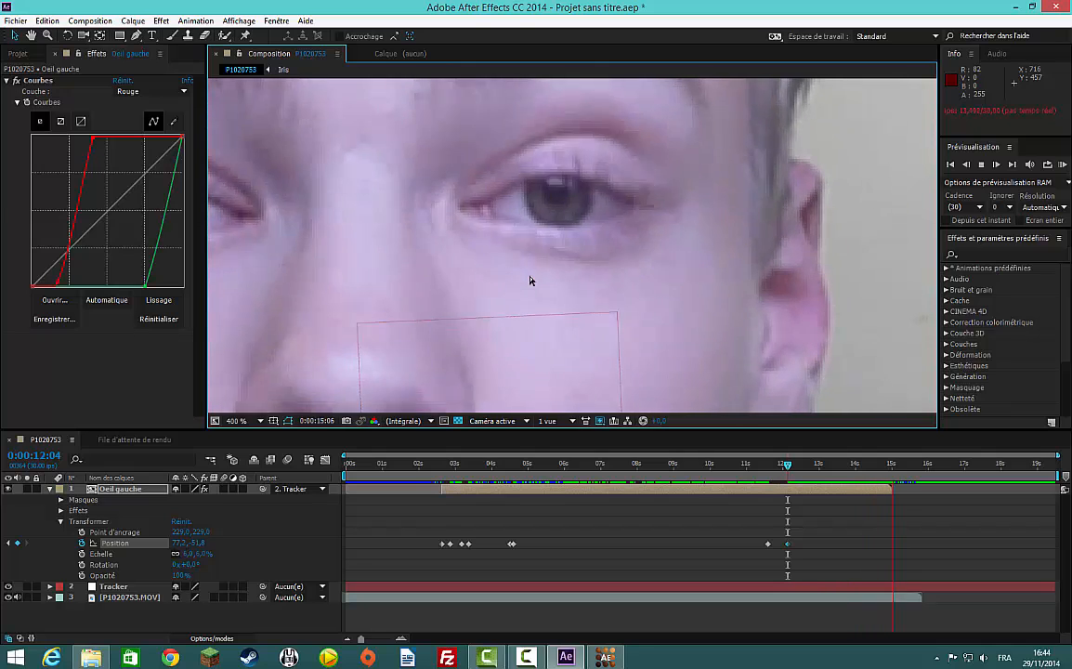
key("space")
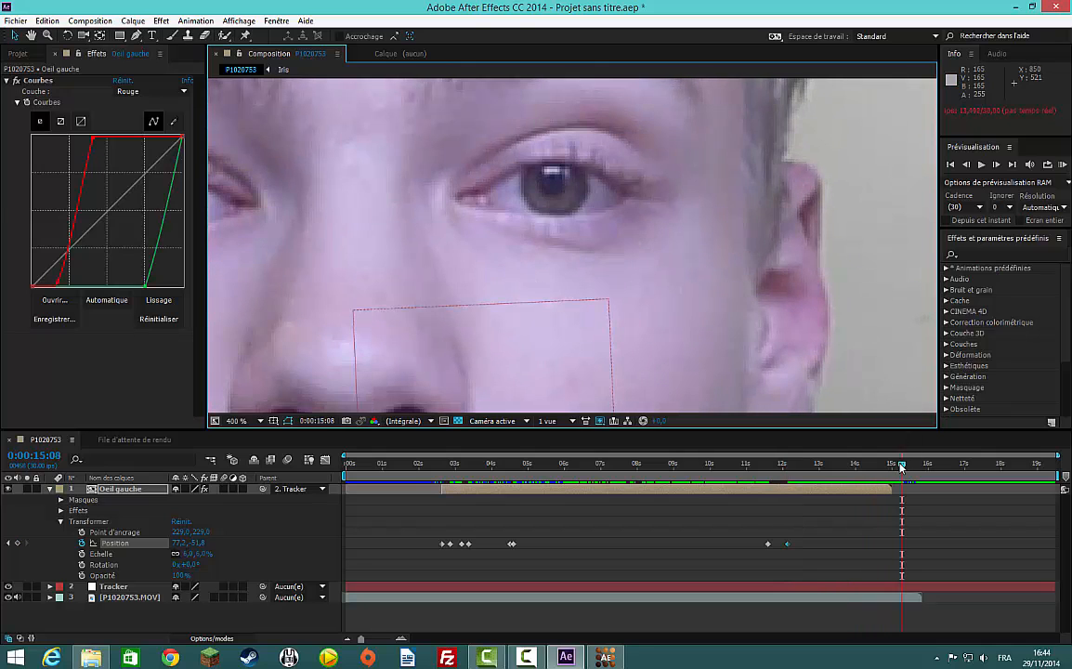
left_click_drag(901, 467, 442, 505)
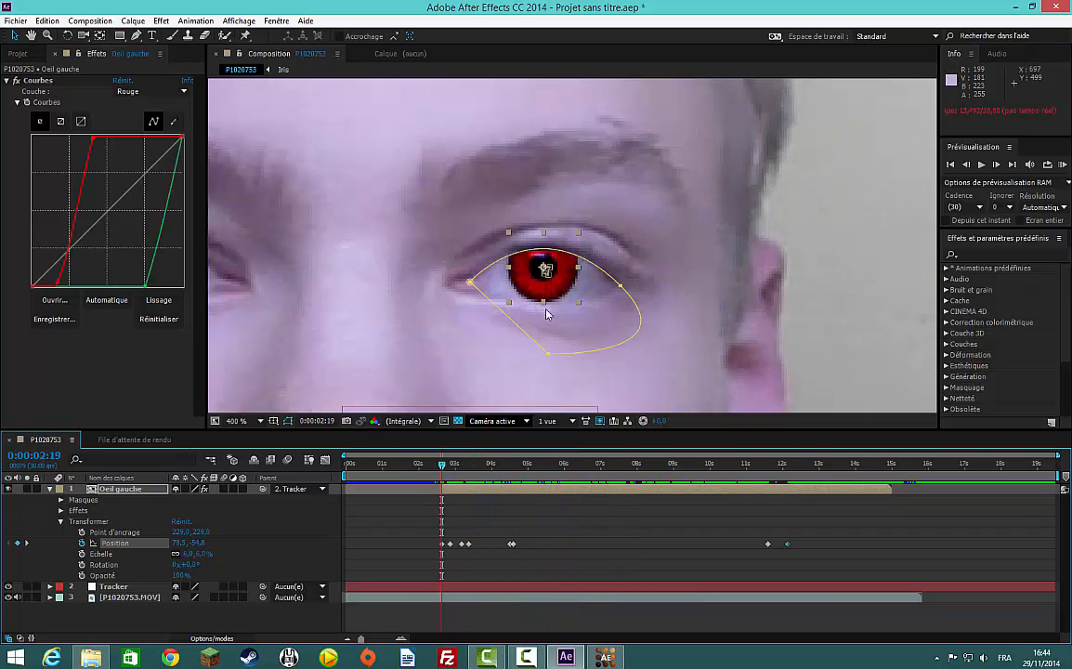
scroll(547, 314, "down", 4)
left_click(823, 270)
key("space")
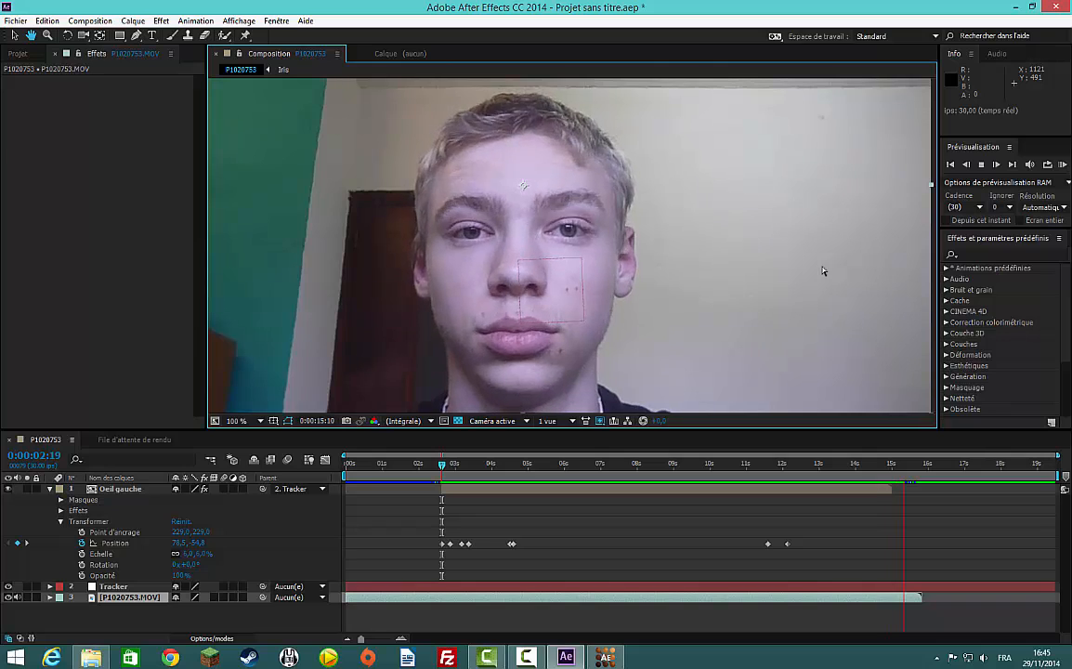
key("space")
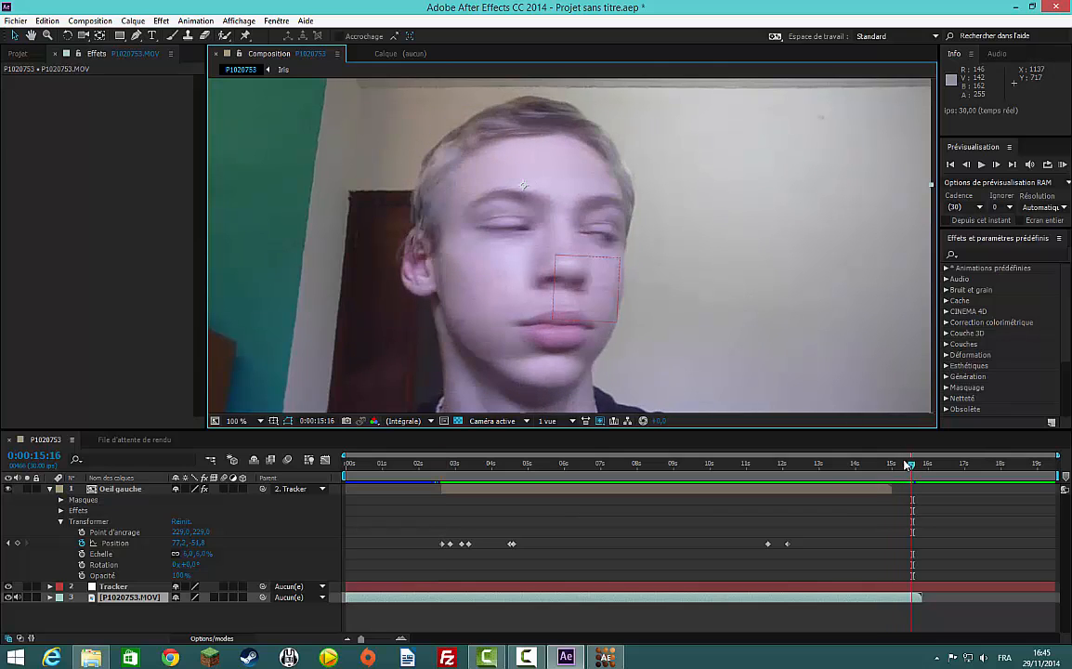
left_click_drag(908, 464, 446, 501)
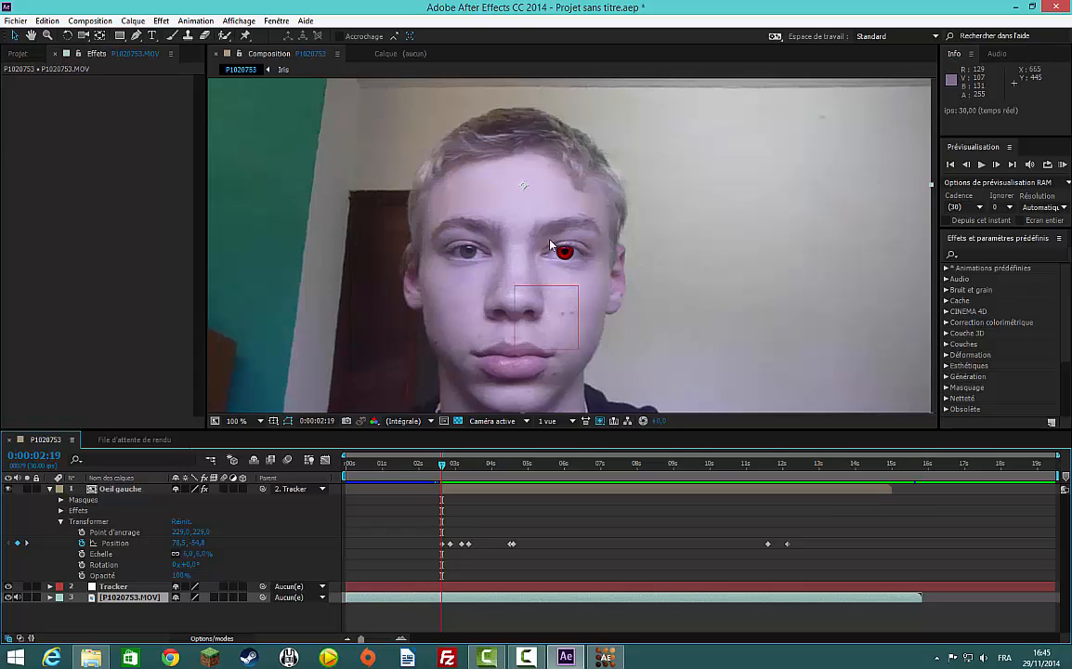
Turn on mask path keyframing for Masque 1 of the Oeil gauche layer at 0:00:02:19.
scroll(551, 246, "up", 4)
scroll(525, 232, "down", 4)
scroll(558, 260, "up", 4)
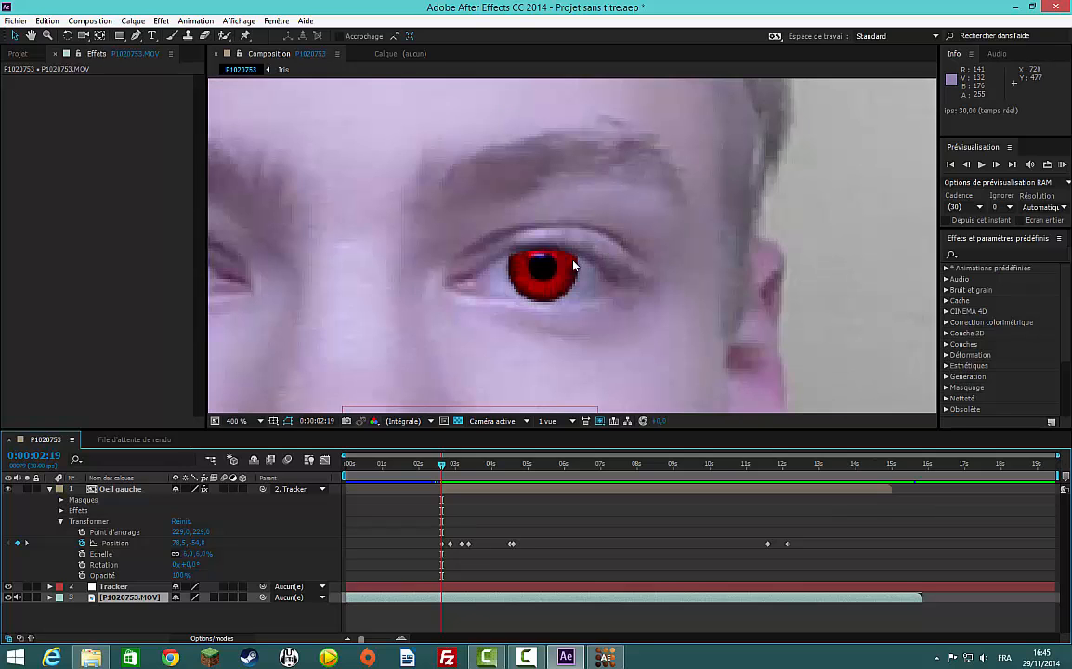
left_click(62, 523)
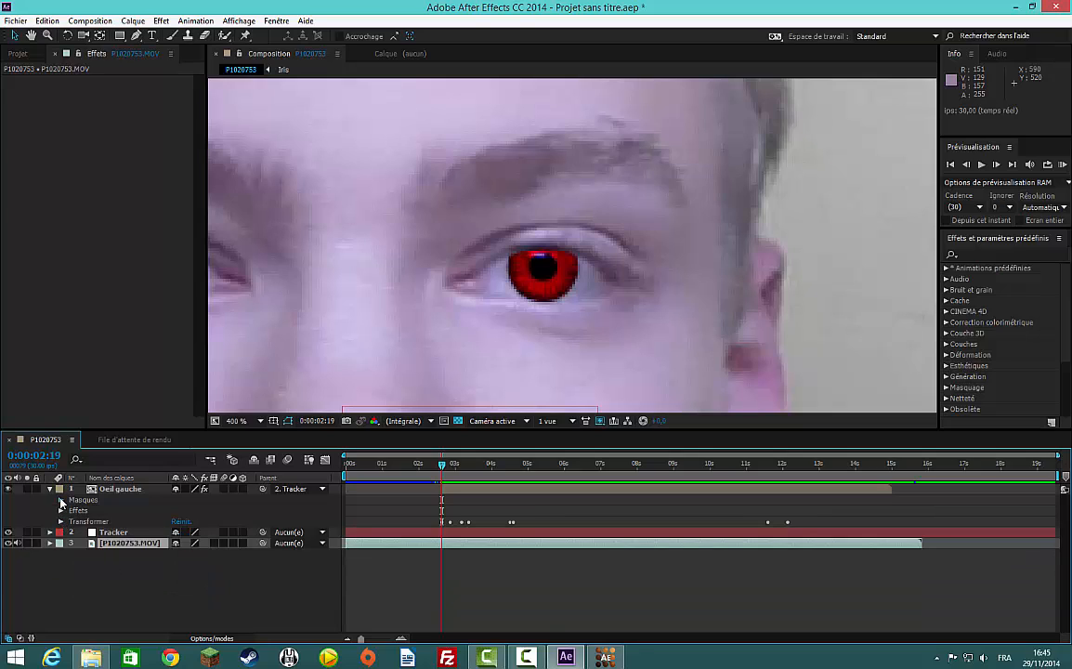
left_click(61, 501)
left_click(71, 511)
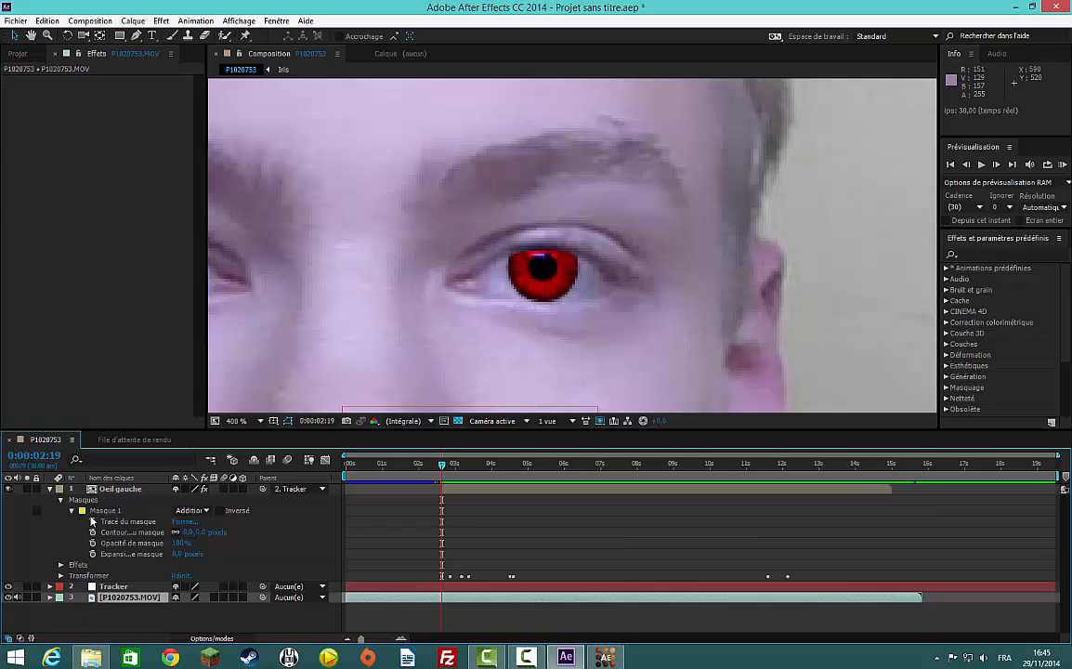
left_click(93, 522)
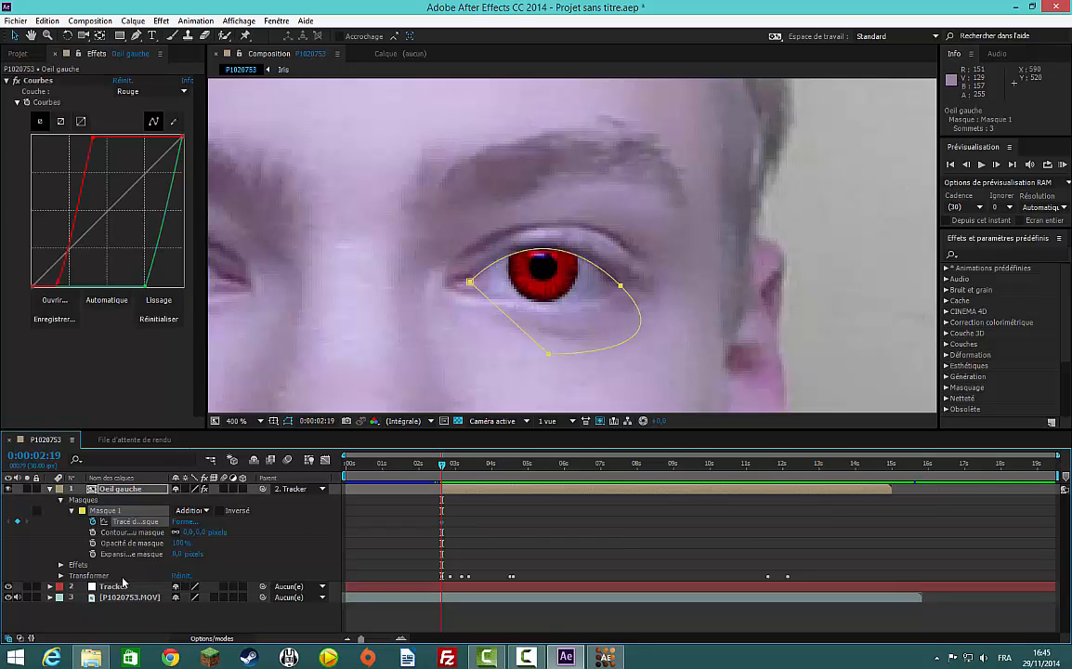
At 0:00:02:21, adjust the curve handle of Masque 1's outer-corner point so its upper edge follows the eyelid.
left_click(136, 534)
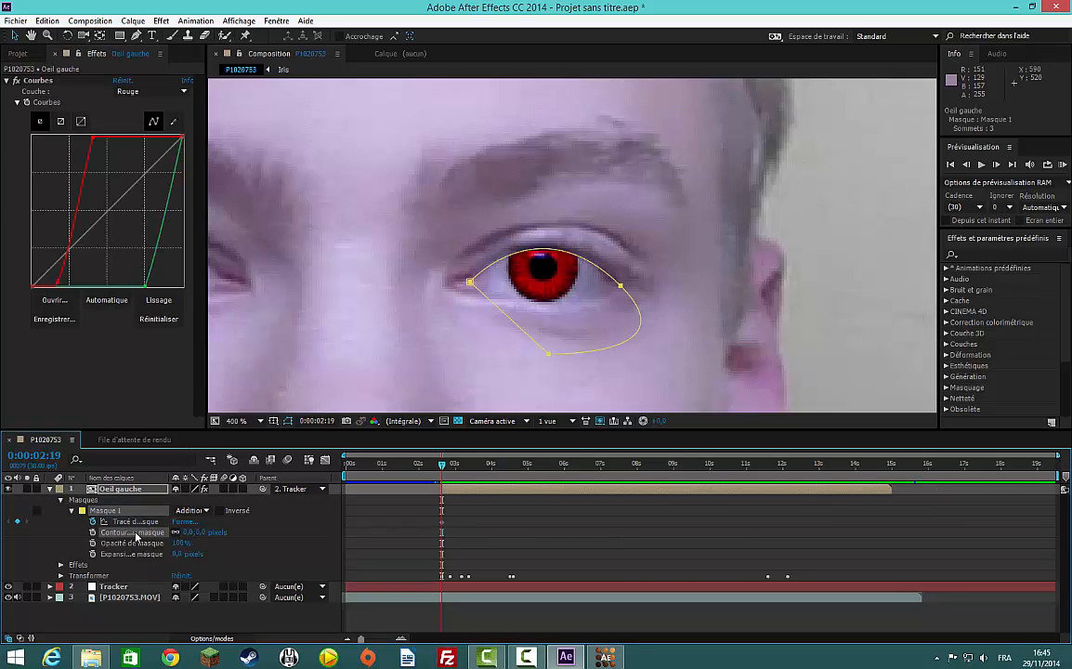
left_click(621, 287)
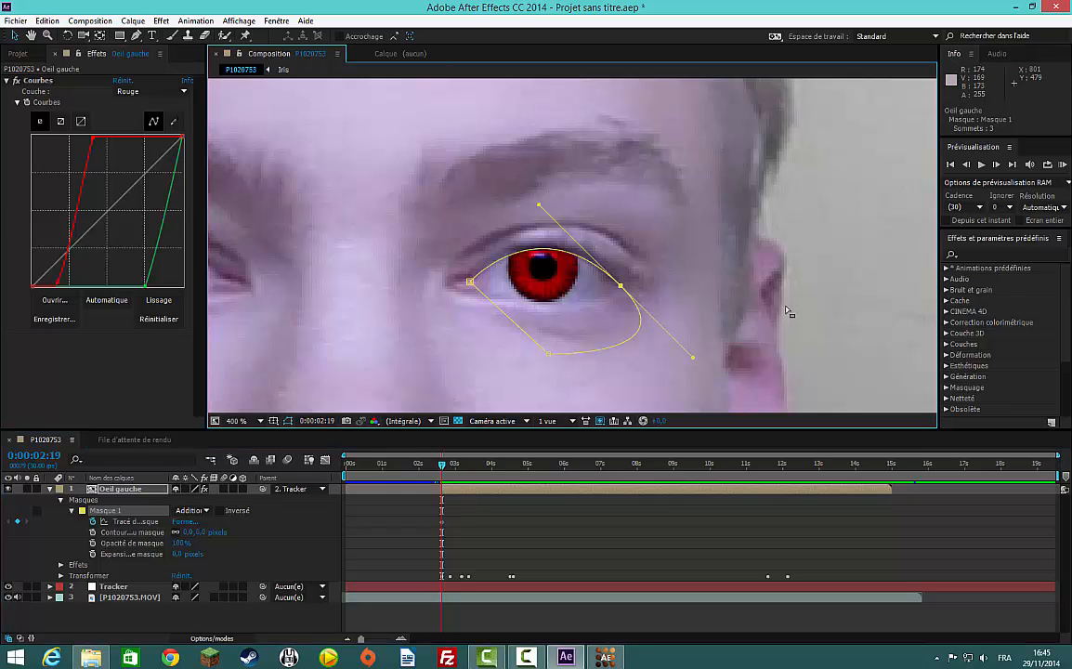
key("Page_Down")
key("Page_Down")
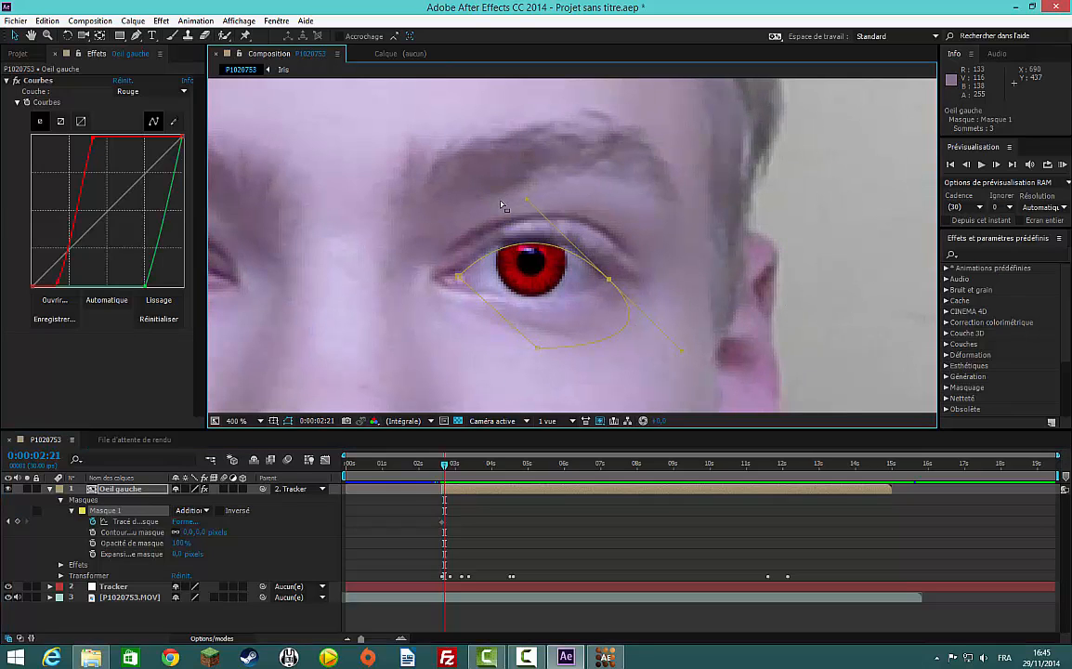
left_click_drag(524, 190, 524, 188)
At 0:00:02:24, lengthen the outer-corner handle of Masque 1 slightly to match the upper eyelid.
key("Page_Down")
key("Page_Down")
key("Page_Down")
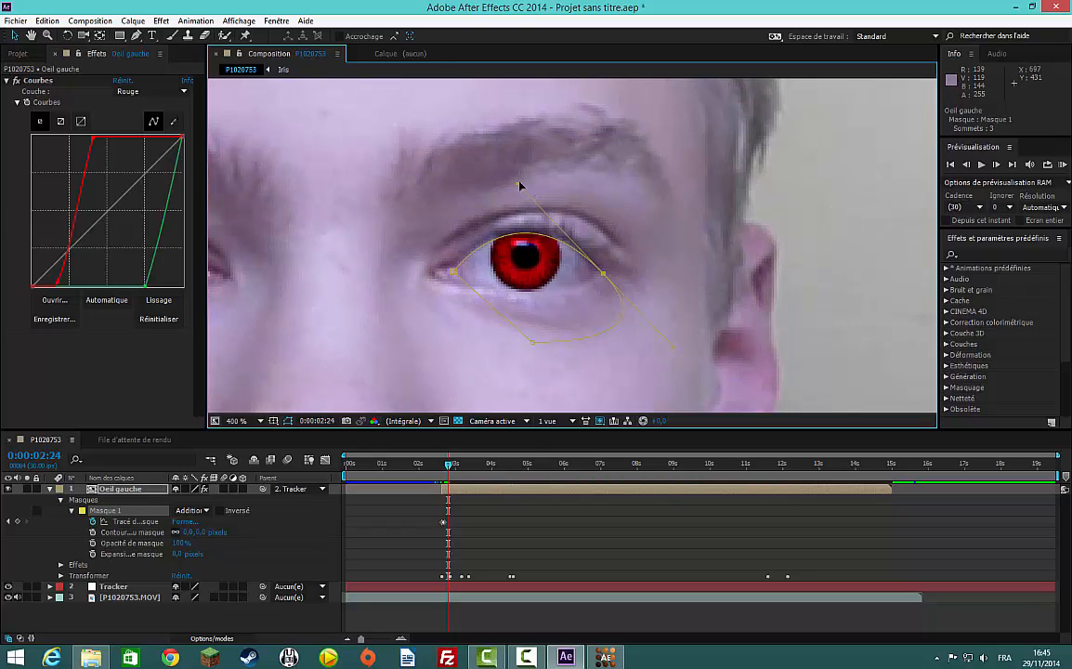
left_click_drag(519, 185, 514, 185)
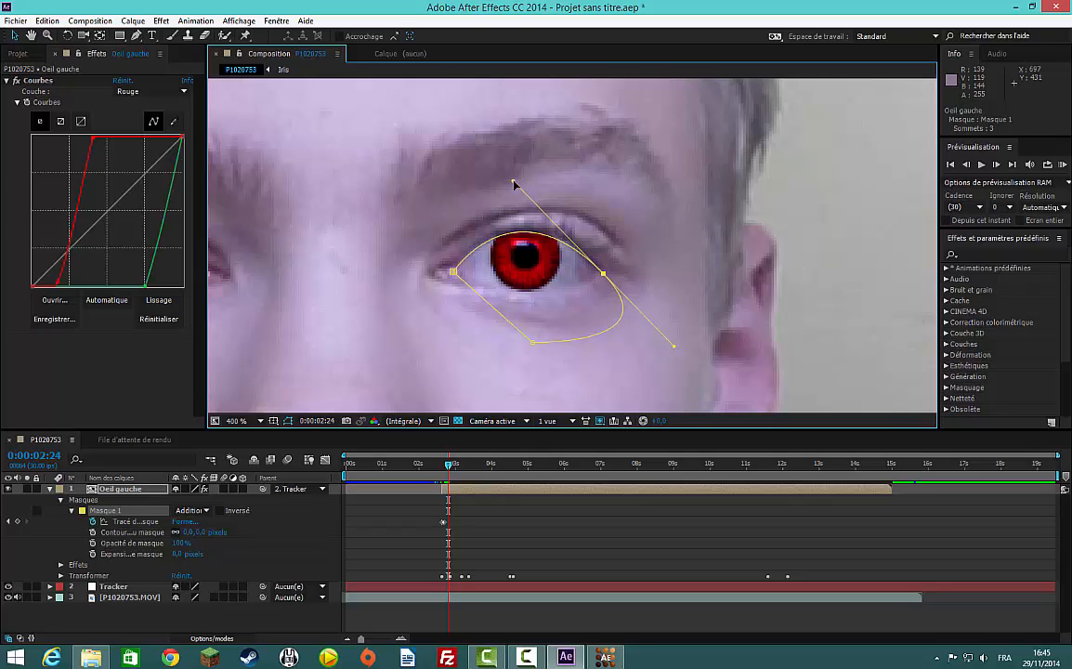
Find the last frame before the blink and add a mask path keyframe to Masque 1 at 0:00:03:04.
key("Page_Down")
key("Page_Down")
key("Page_Down")
key("Page_Down")
key("Page_Down")
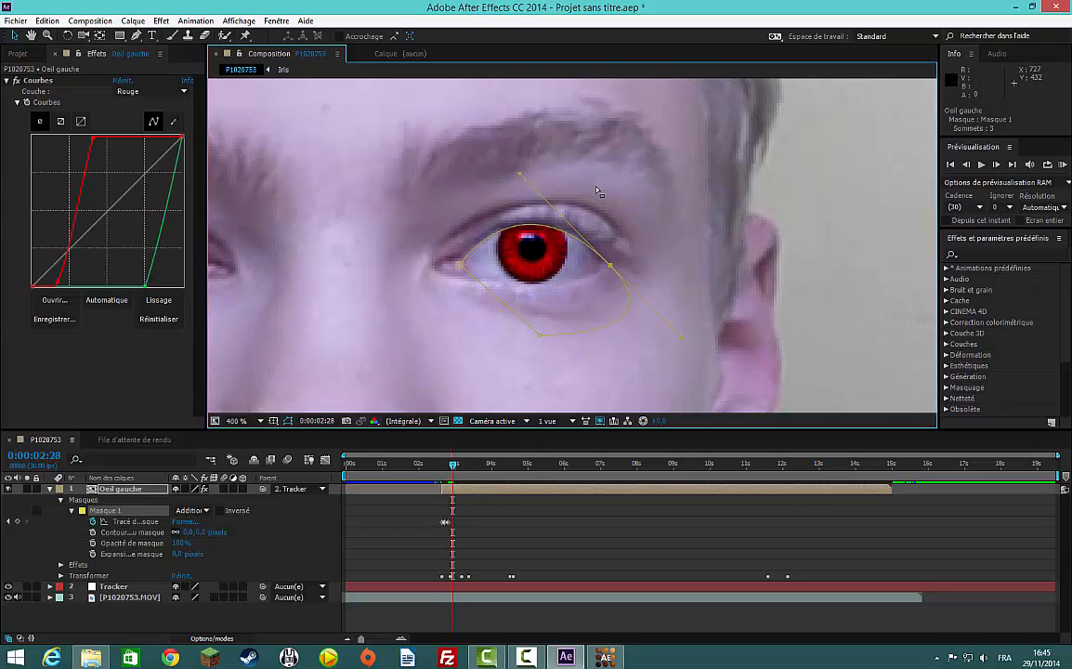
key("Page_Down")
key("Page_Down")
key("Page_Down")
key("Page_Down")
key("Page_Down")
key("Page_Down")
key("Page_Down")
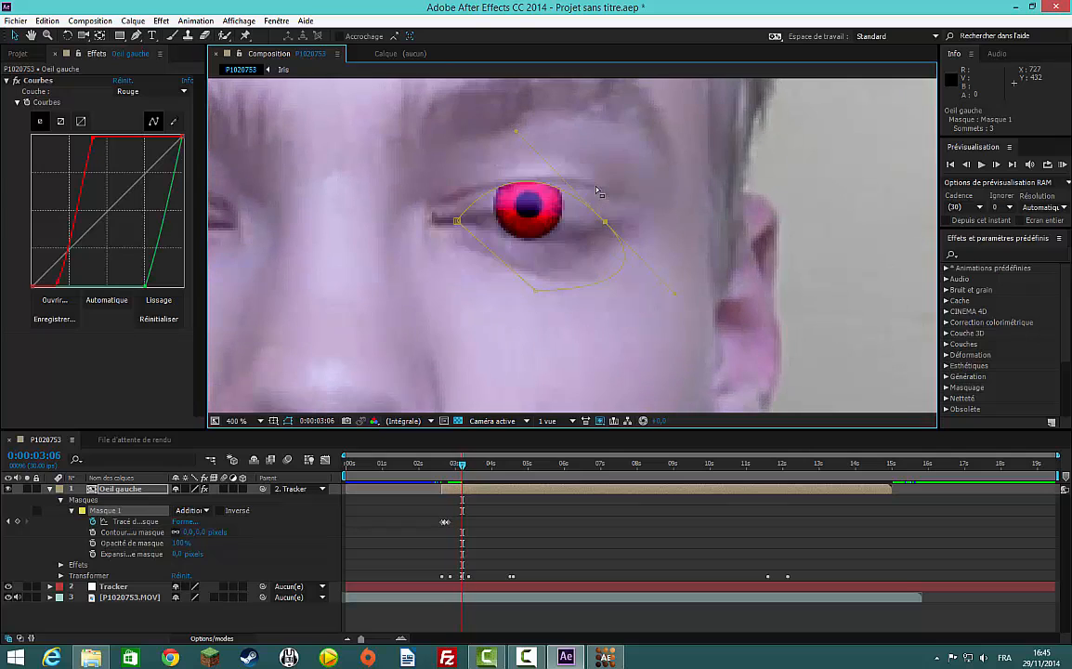
key("Page_Up")
key("Page_Up")
key("Page_Down")
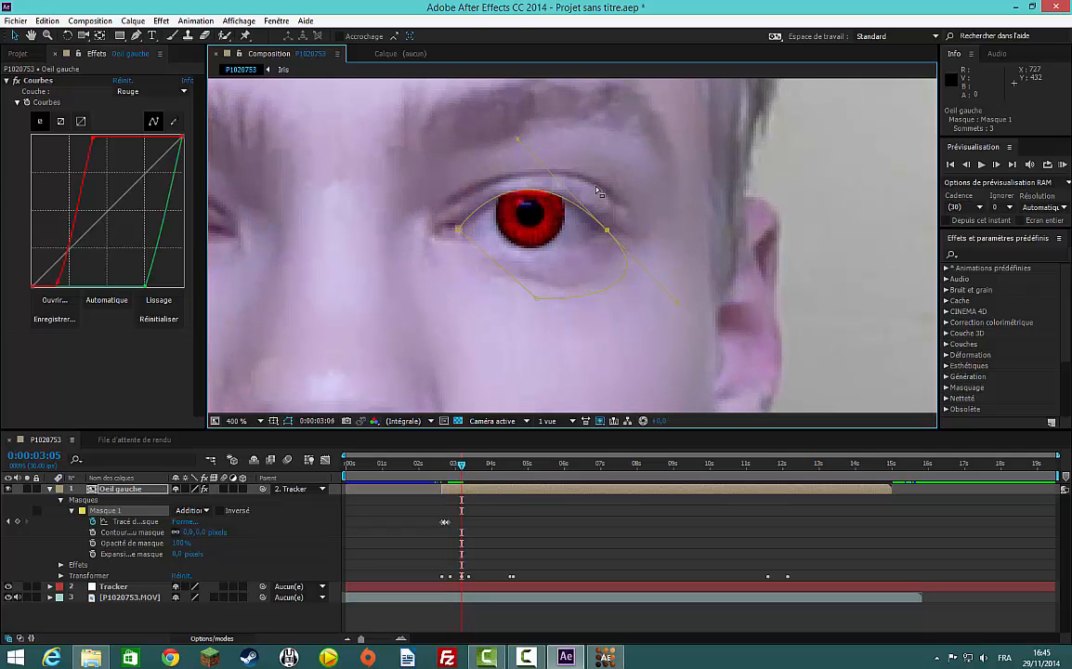
key("Page_Up")
key("Page_Up")
key("Page_Down")
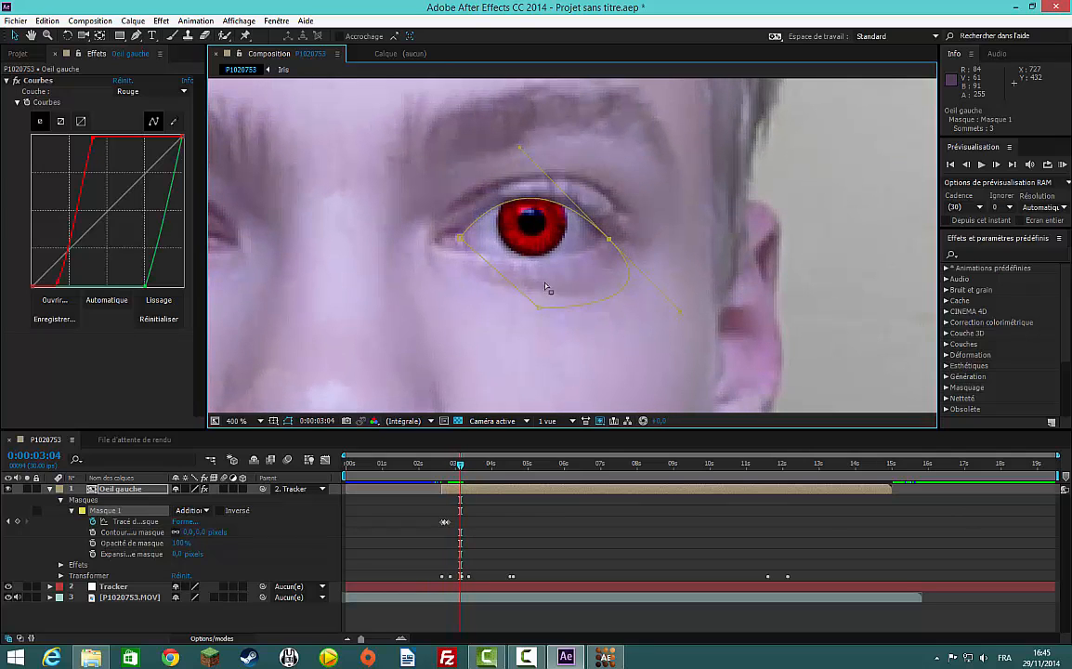
right_click(126, 521)
left_click(154, 440)
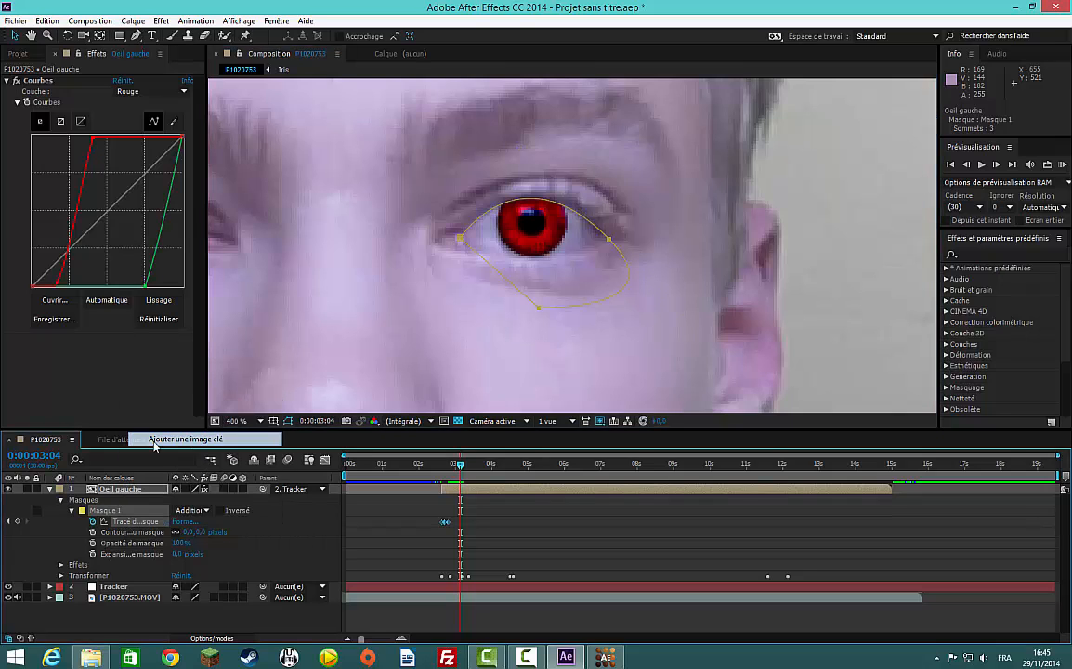
At 0:00:03:05, lower the upper curve of Masque 1 to follow the eyelid as it starts closing.
left_click(137, 533)
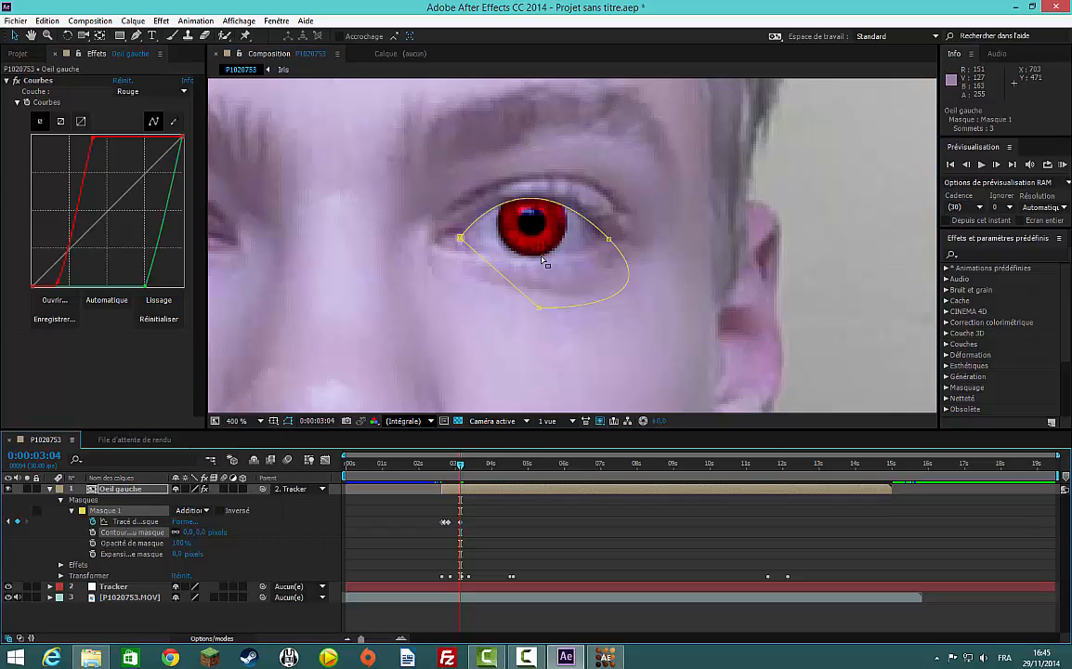
left_click(609, 238)
key("Page_Down")
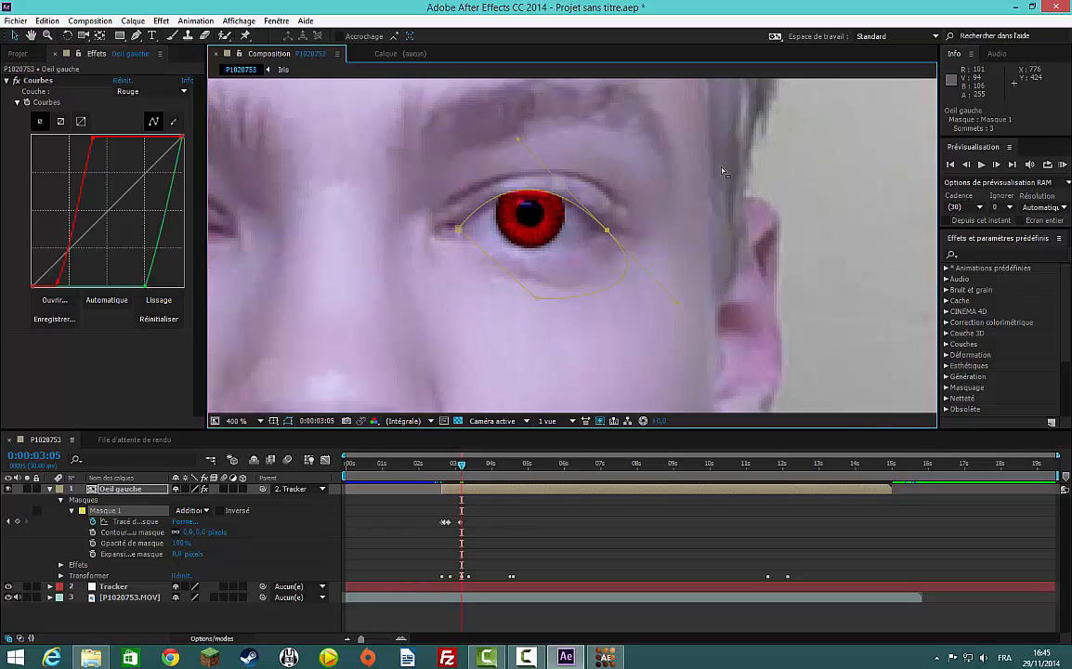
mouse_move(518, 140)
left_mouse_down()
mouse_move(416, 163)
mouse_move(529, 172)
mouse_move(525, 159)
left_mouse_up()
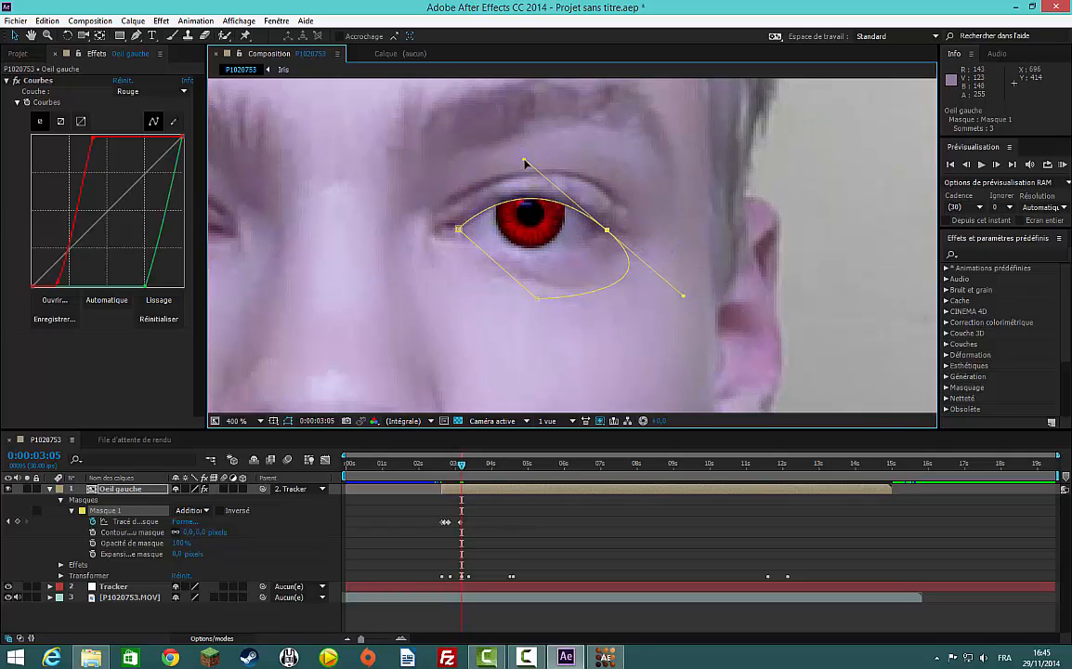
Bend Masque 1's upper curve down to the nearly closed eyelid at 0:00:03:06 and refine it at 0:00:03:07.
key("Page_Down")
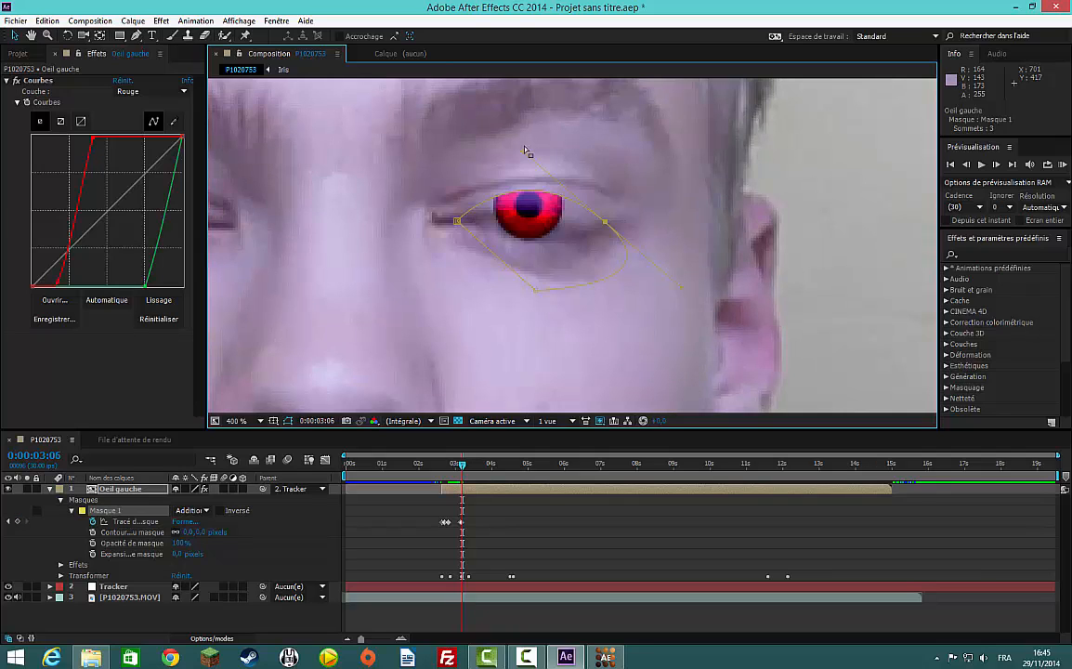
left_click_drag(522, 151, 523, 234)
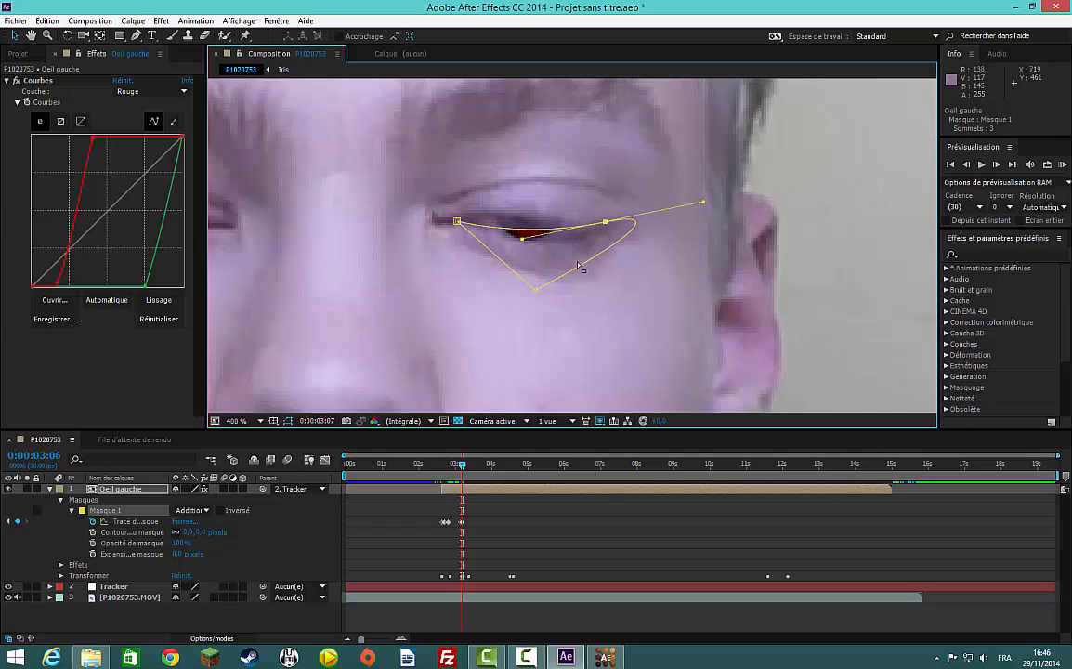
key("Page_Down")
left_click_drag(519, 234, 521, 224)
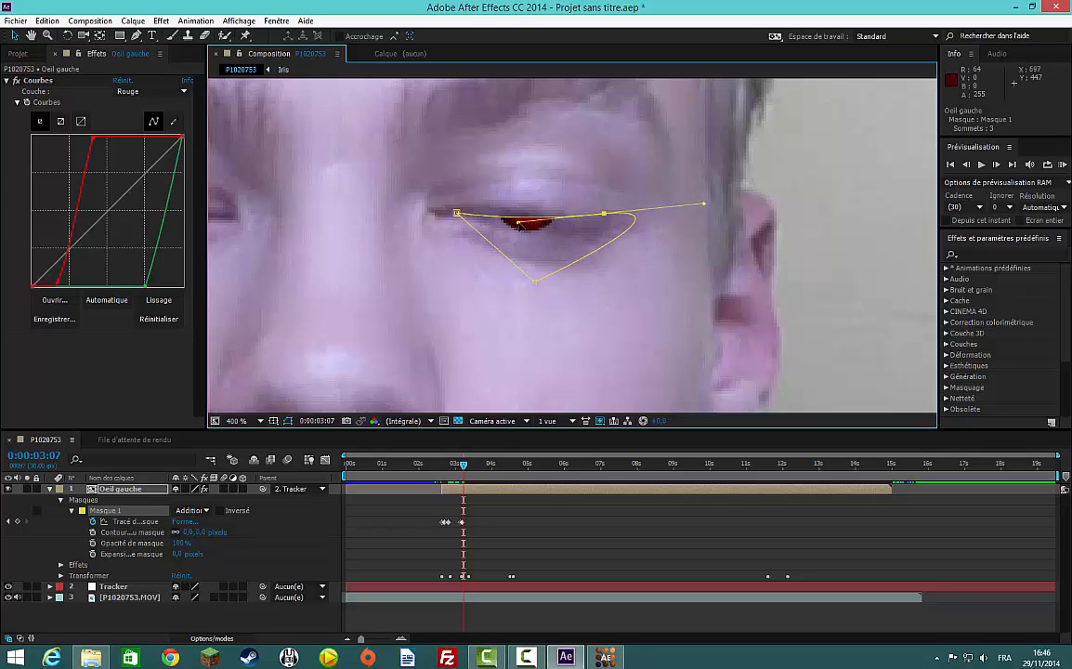
At 0:00:03:08, raise the upper curve of Masque 1 into a shallow arch along the eyelid as it starts reopening.
key("Page_Down")
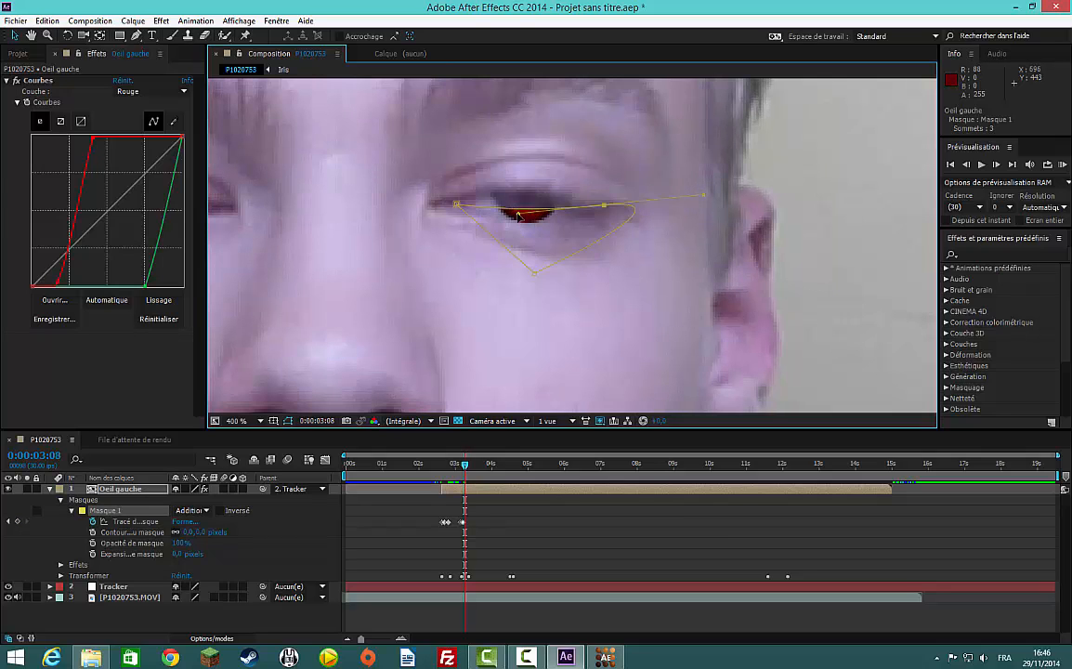
mouse_move(520, 213)
left_mouse_down()
mouse_move(516, 186)
mouse_move(505, 240)
mouse_move(454, 191)
mouse_move(453, 221)
mouse_move(455, 206)
mouse_move(504, 204)
left_mouse_up()
left_click_drag(602, 206, 602, 211)
key("ctrl+z")
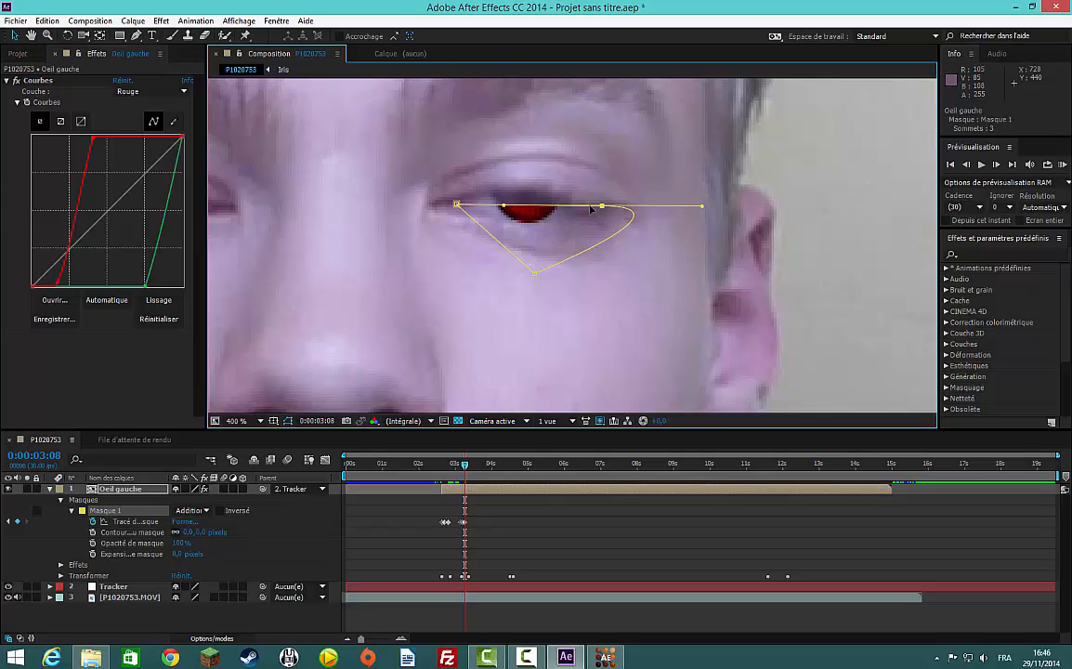
left_click_drag(506, 209, 488, 185)
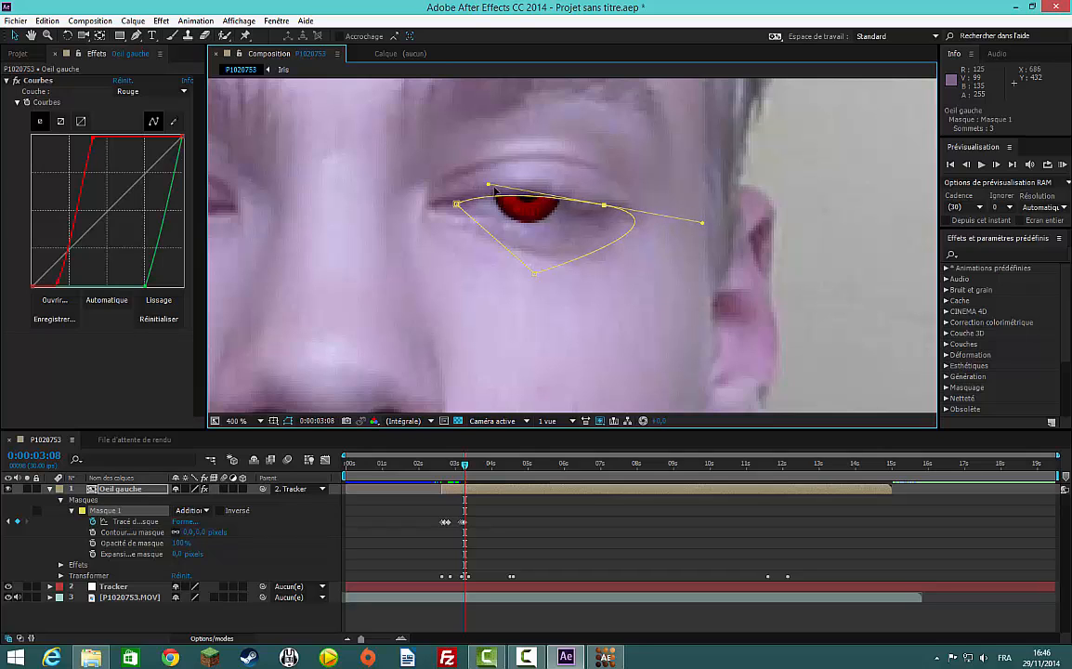
Raise Masque 1's upper curve further at 0:00:03:09 and 0:00:03:10 to follow the opening eyelid.
key("Page_Down")
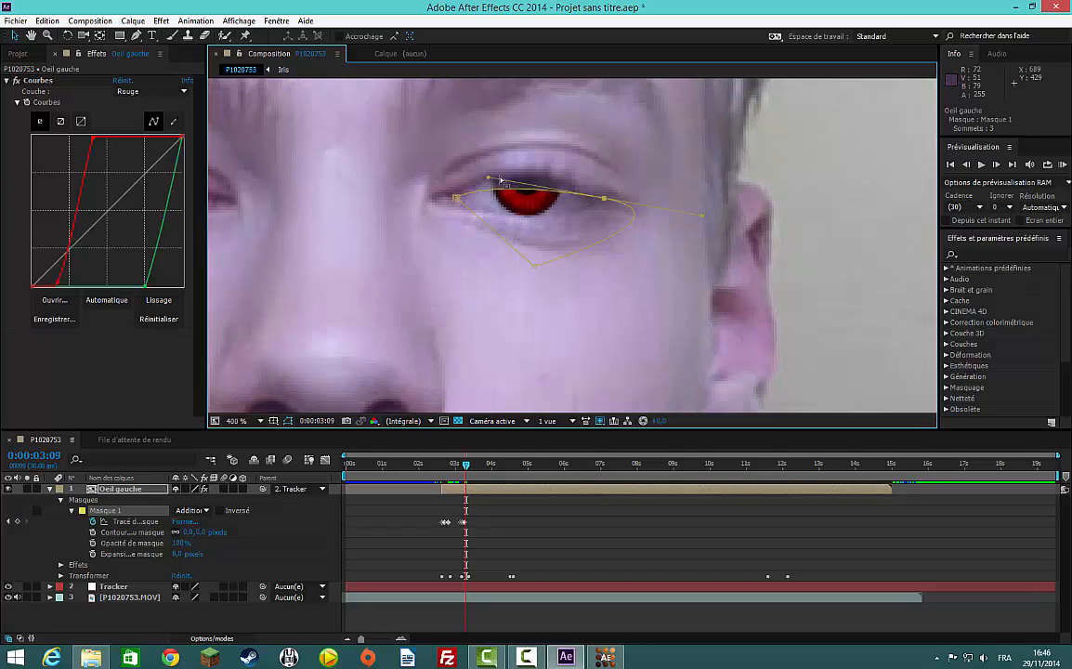
mouse_move(488, 177)
left_mouse_down()
mouse_move(491, 157)
mouse_move(501, 159)
left_mouse_up()
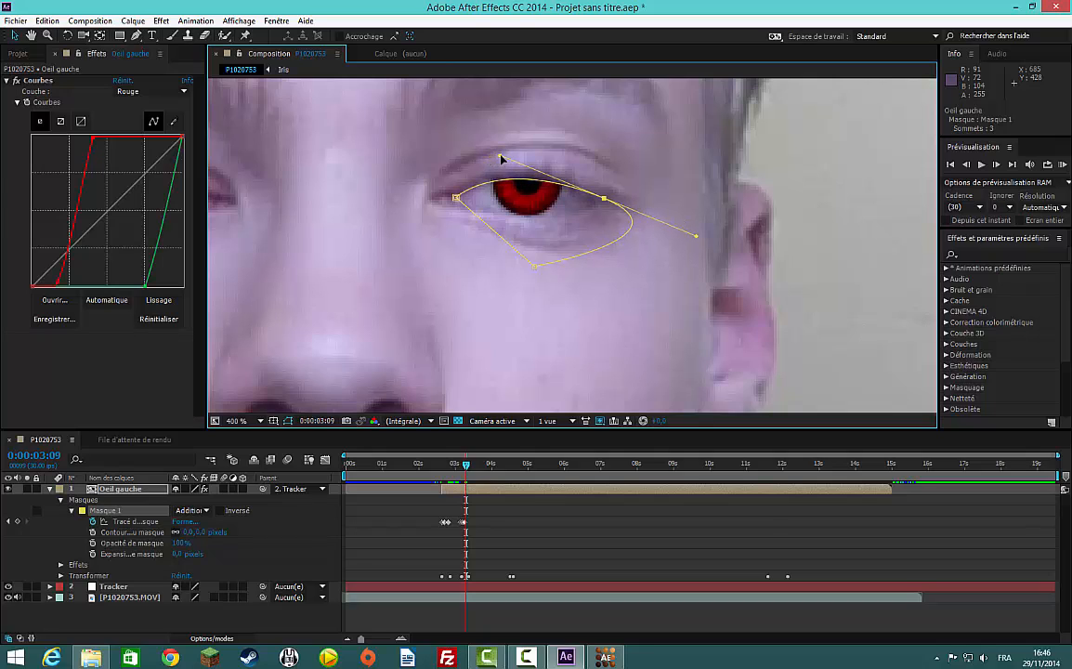
key("Page_Down")
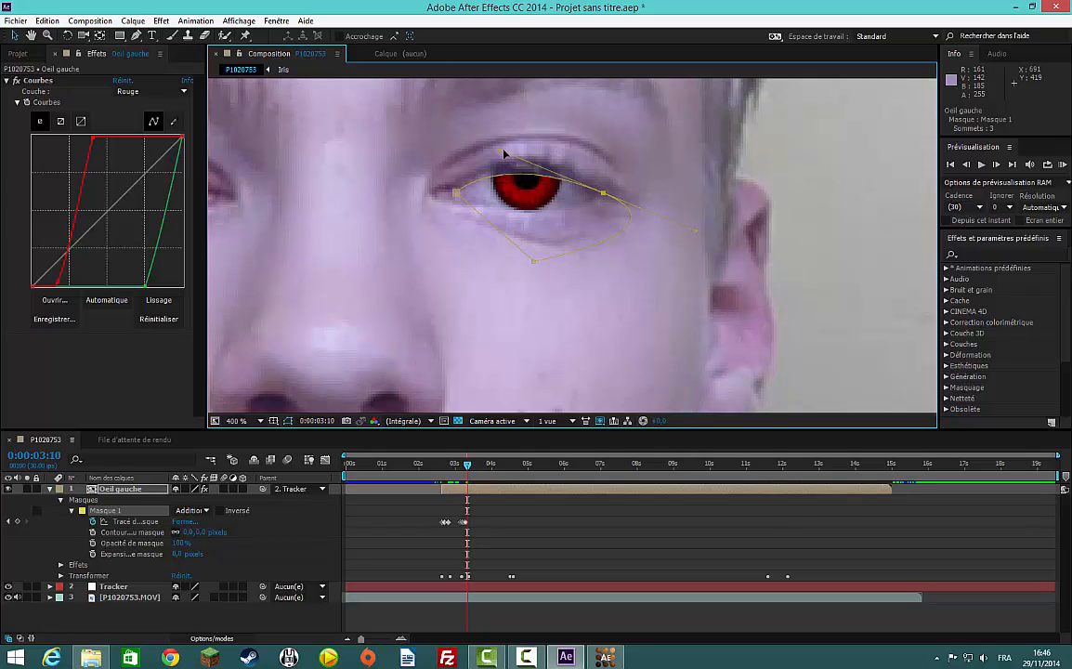
left_click_drag(504, 154, 504, 135)
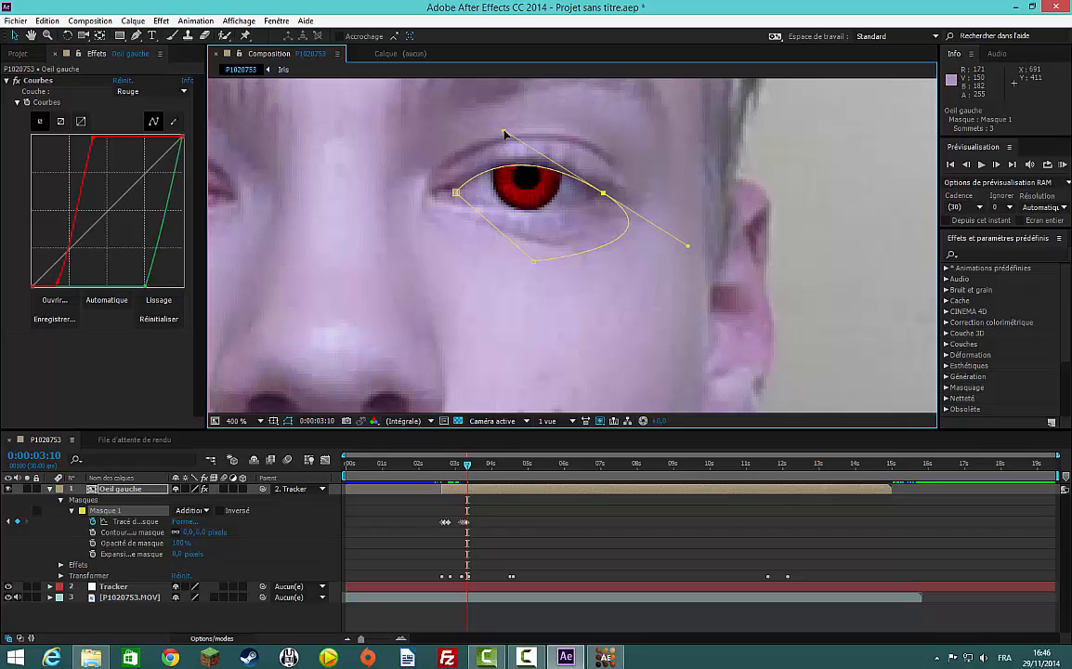
Adjust Masque 1's upper curve frame by frame from 0:00:03:11 to 0:00:03:13 to match the fully opening eyelid.
key("Page_Down")
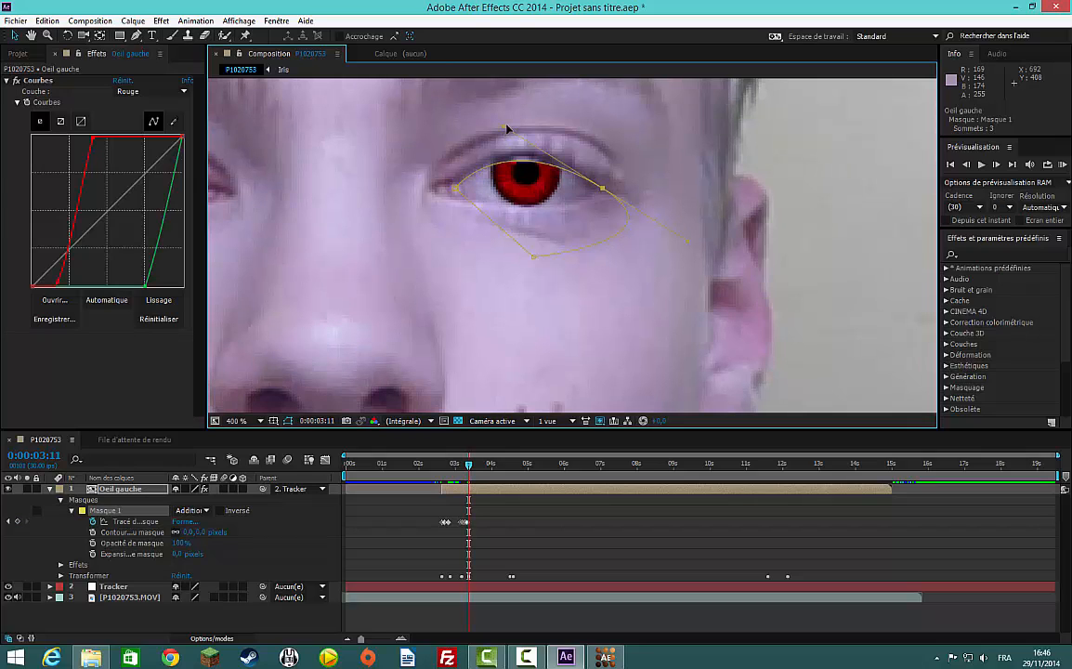
left_click_drag(506, 127, 511, 119)
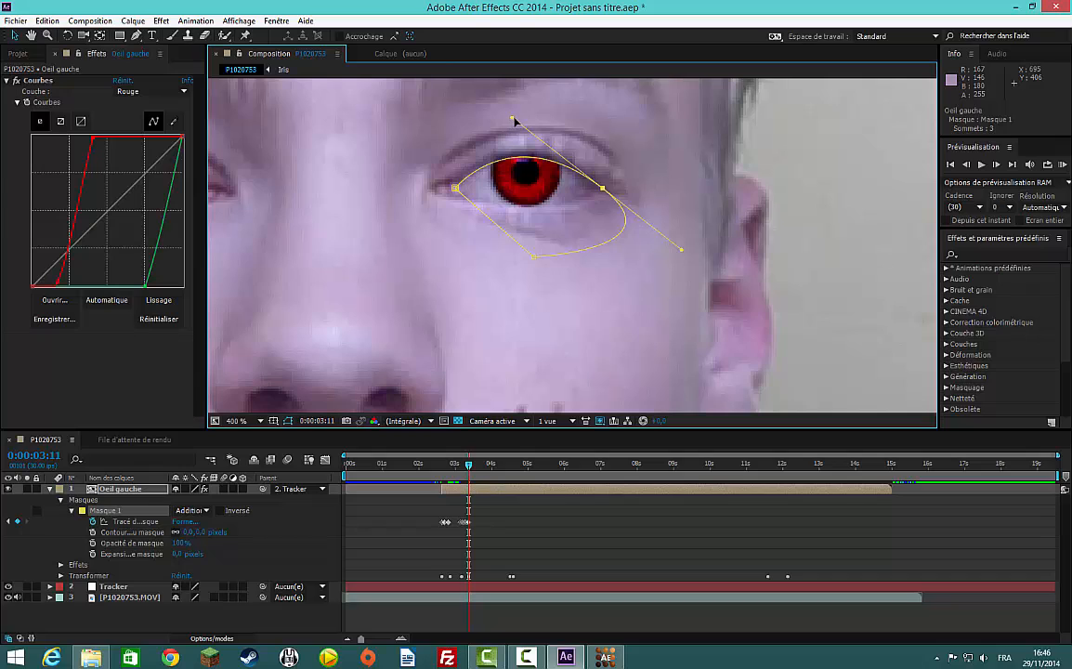
key("Page_Down")
left_click_drag(514, 120, 512, 110)
key("Page_Down")
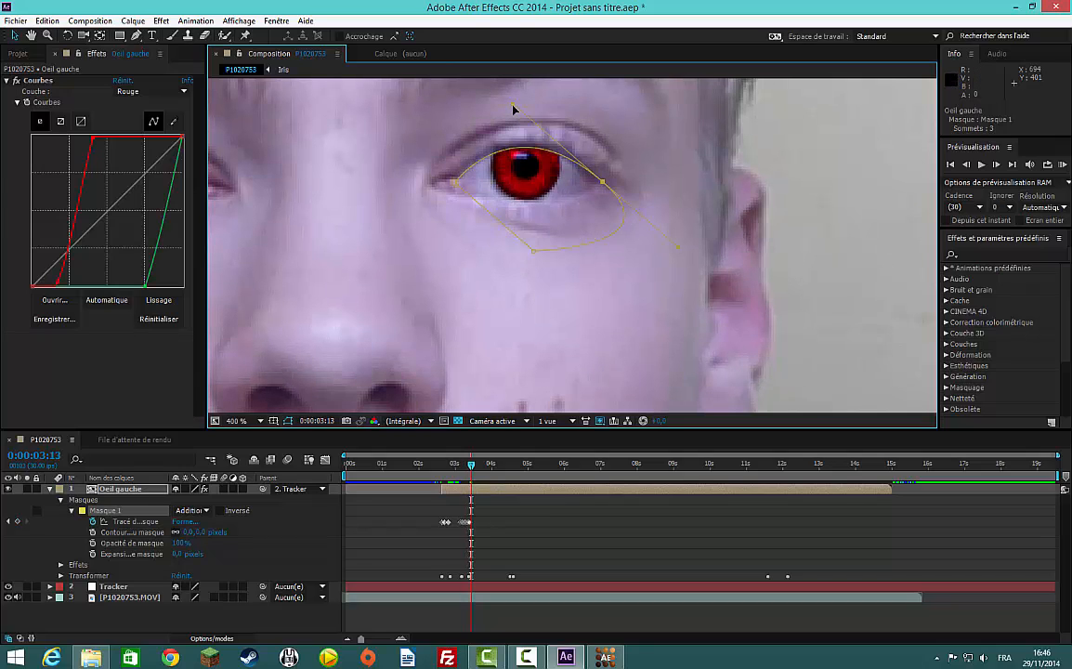
left_click_drag(513, 109, 514, 101)
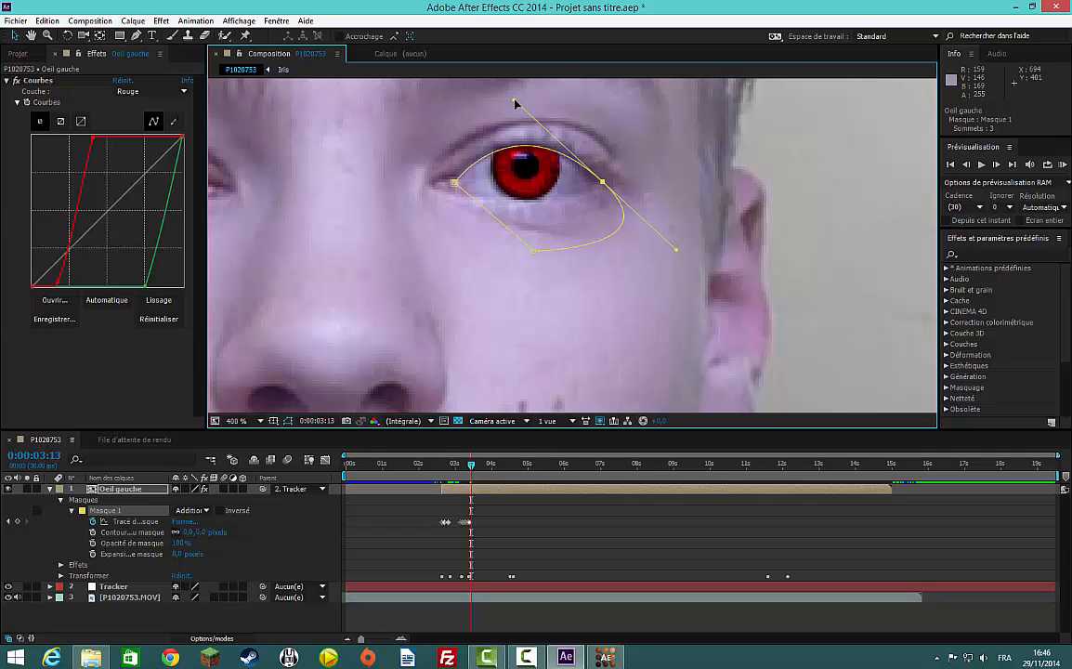
Find the last open-eye frame before the second blink and add a mask path keyframe to Masque 1 at 0:00:04:08.
key("Page_Down")
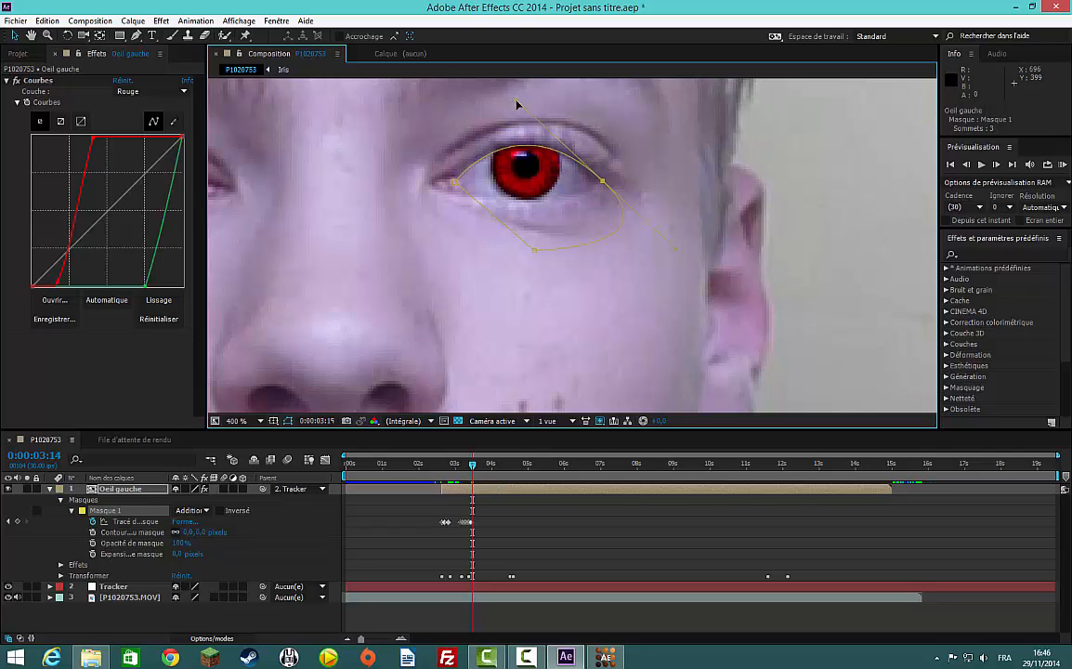
key("Page_Down")
key("Page_Down")
key("Page_Down")
key("Page_Down")
key("Page_Down")
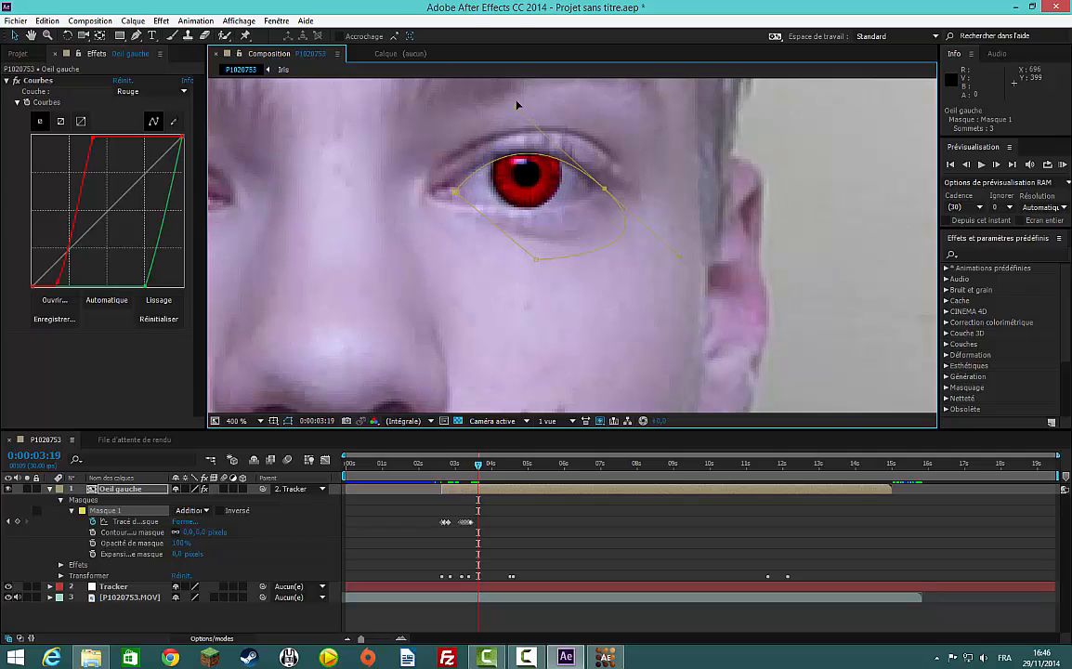
key("Page_Down")
key("Page_Down")
key("Page_Down")
key("Page_Down")
key("Page_Down")
key("Page_Down")
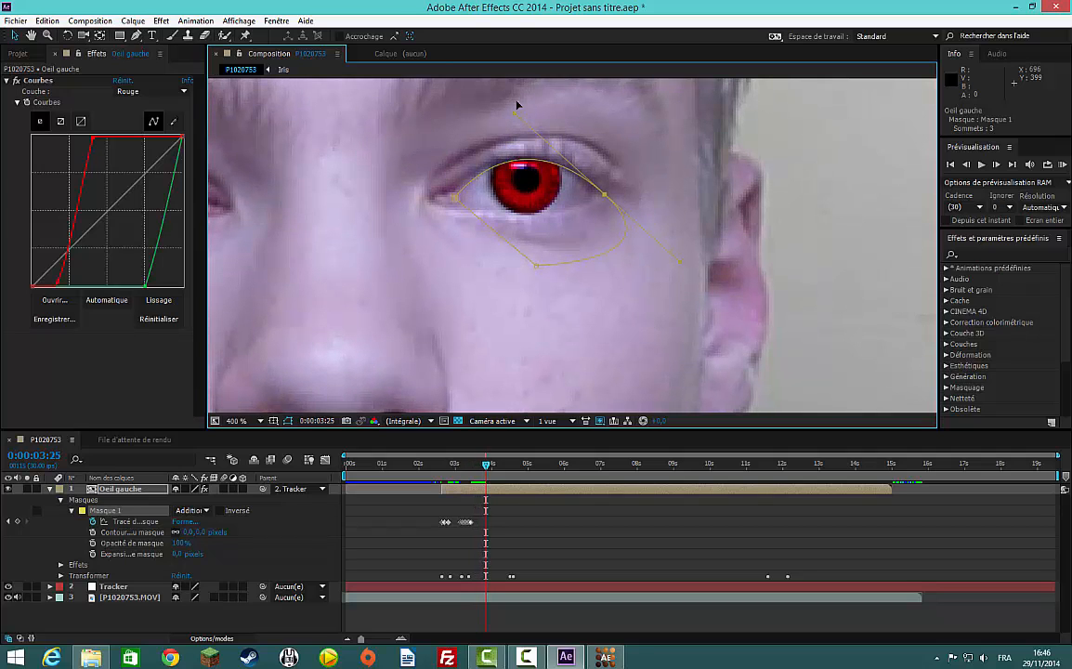
key("Page_Down")
key("Page_Down")
key("Page_Down")
key("Page_Down")
key("Page_Down")
key("Page_Down")
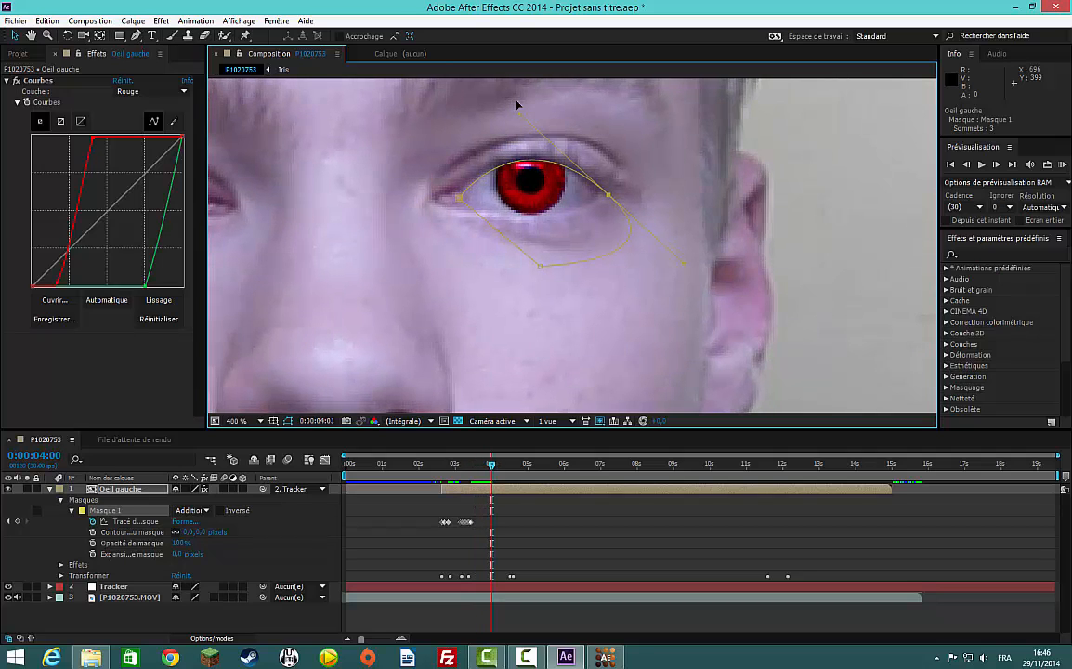
key("Page_Down")
key("Page_Down")
key("Page_Down")
key("Page_Down")
key("Page_Down")
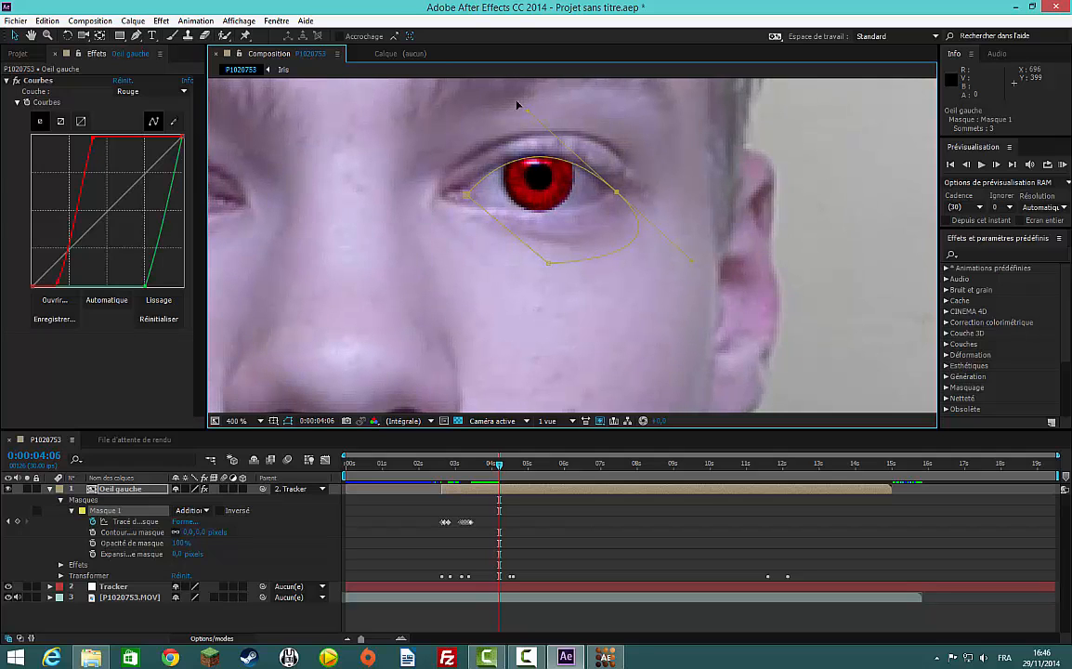
key("Page_Down")
key("Page_Down")
key("Page_Down")
key("Page_Down")
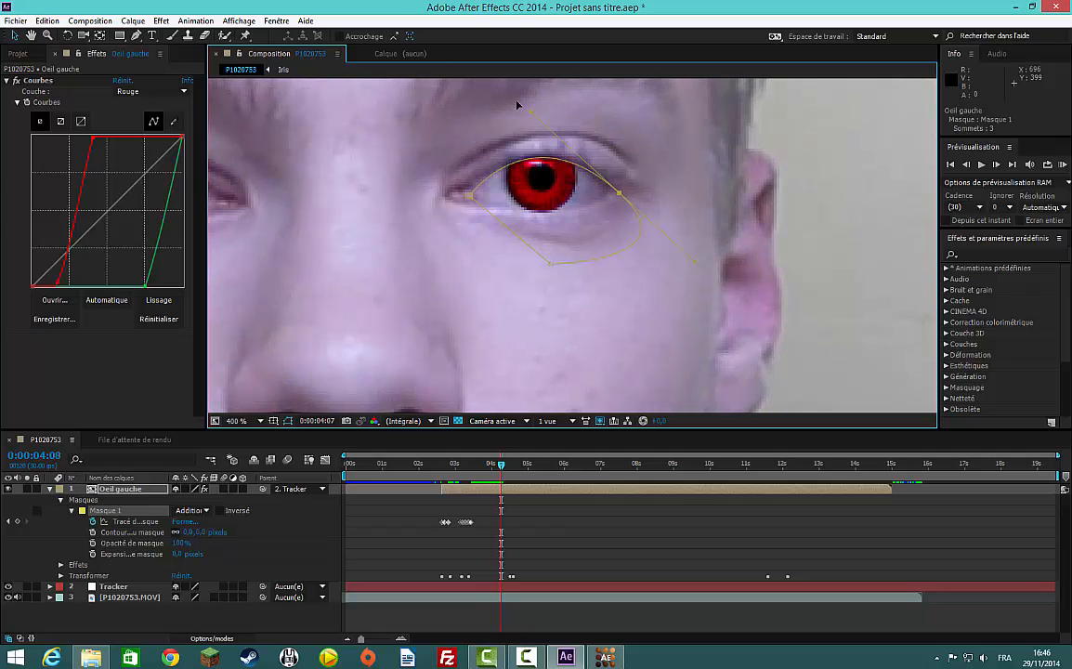
key("Page_Up")
key("Page_Up")
right_click(138, 525)
left_click(186, 435)
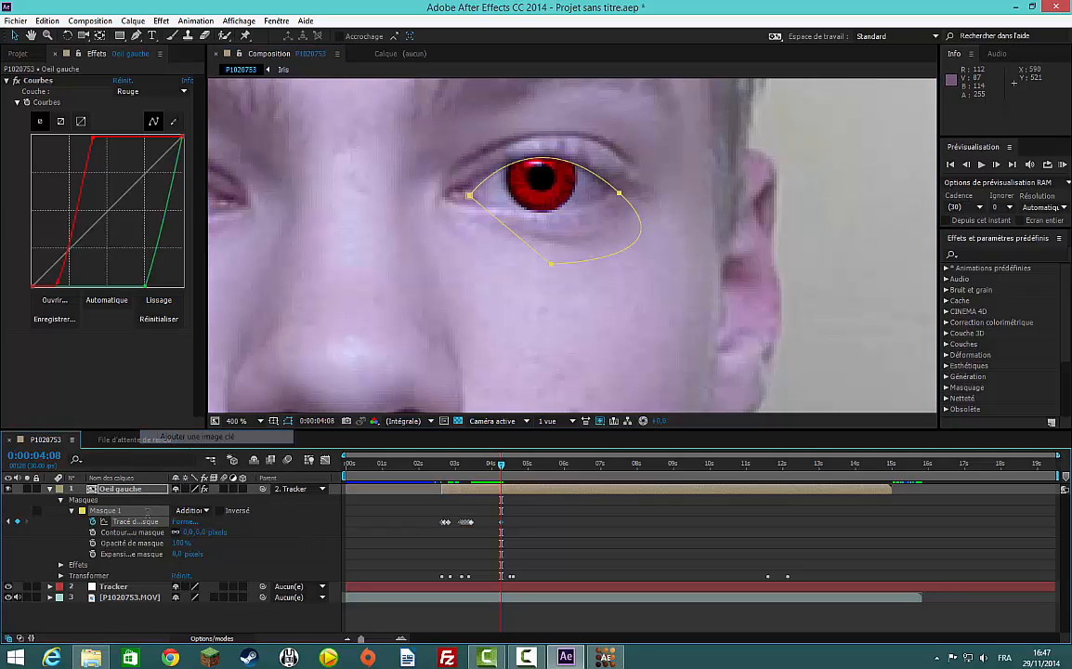
Lower Masque 1's upper curve through its outer-corner handle for the second blink, leaving it level along the eyelid at 0:00:04:10.
left_click(617, 197)
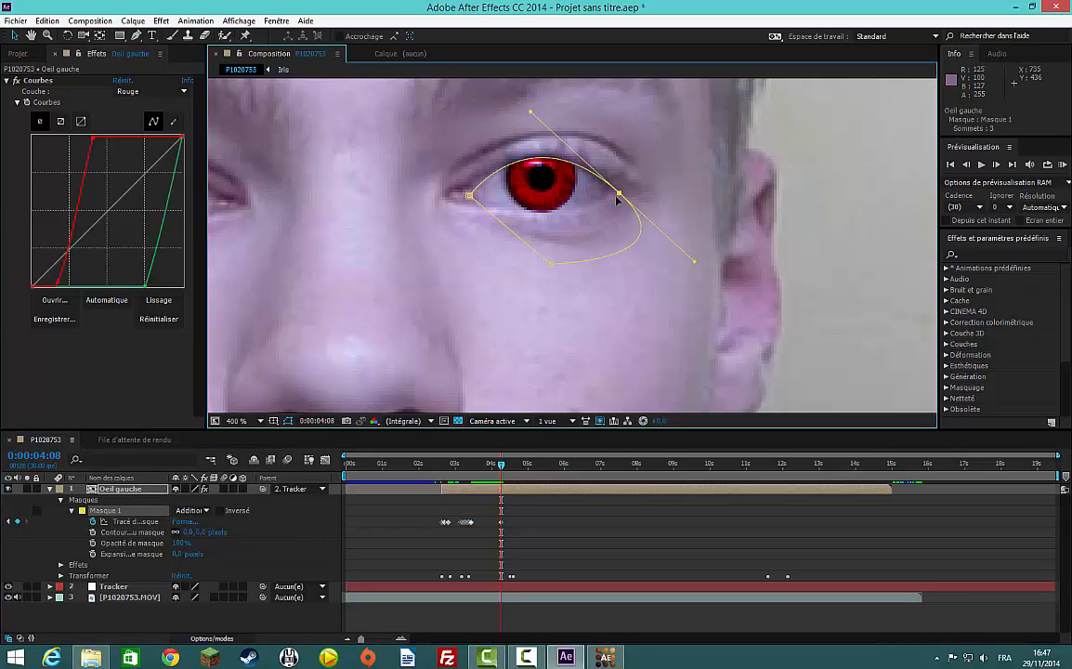
key("Page_Down")
left_click_drag(527, 117, 511, 263)
key("Page_Down")
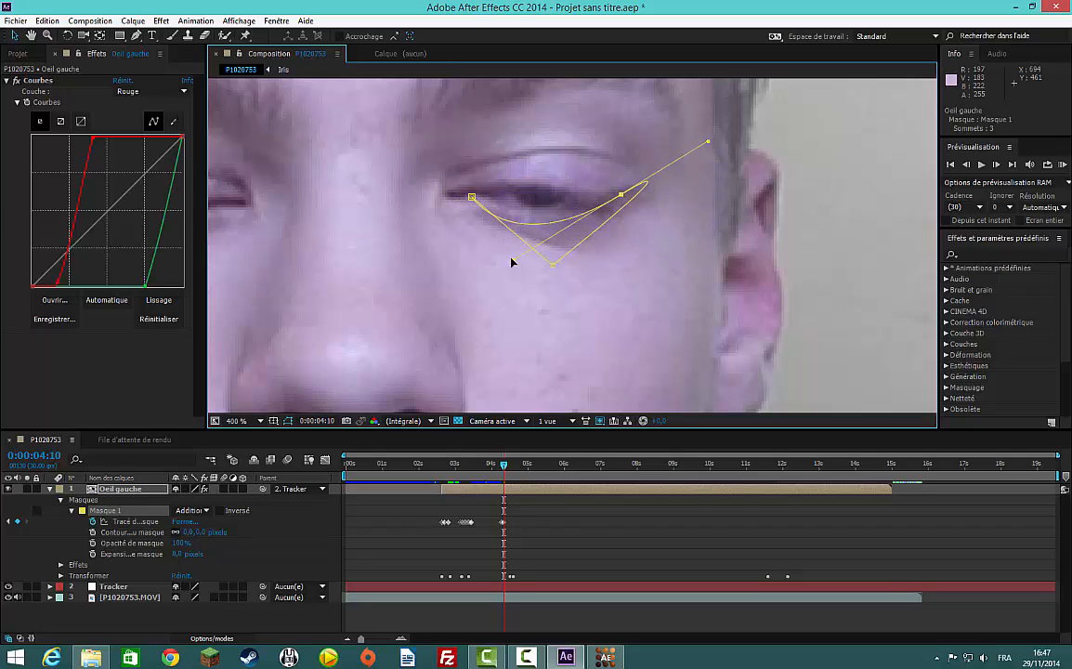
key("Page_Down")
key("Page_Up")
left_click_drag(514, 260, 473, 198)
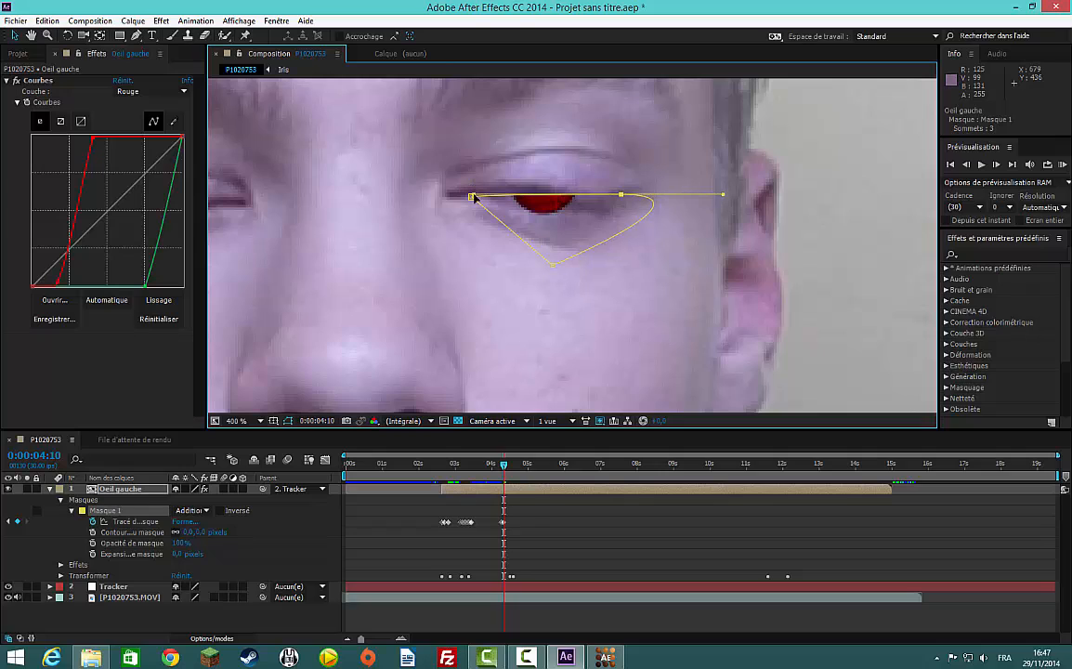
Reshape Masque 1's upper curve frame by frame from 0:00:04:11 to 0:00:04:15 to follow the eyelid reopening.
key("Page_Down")
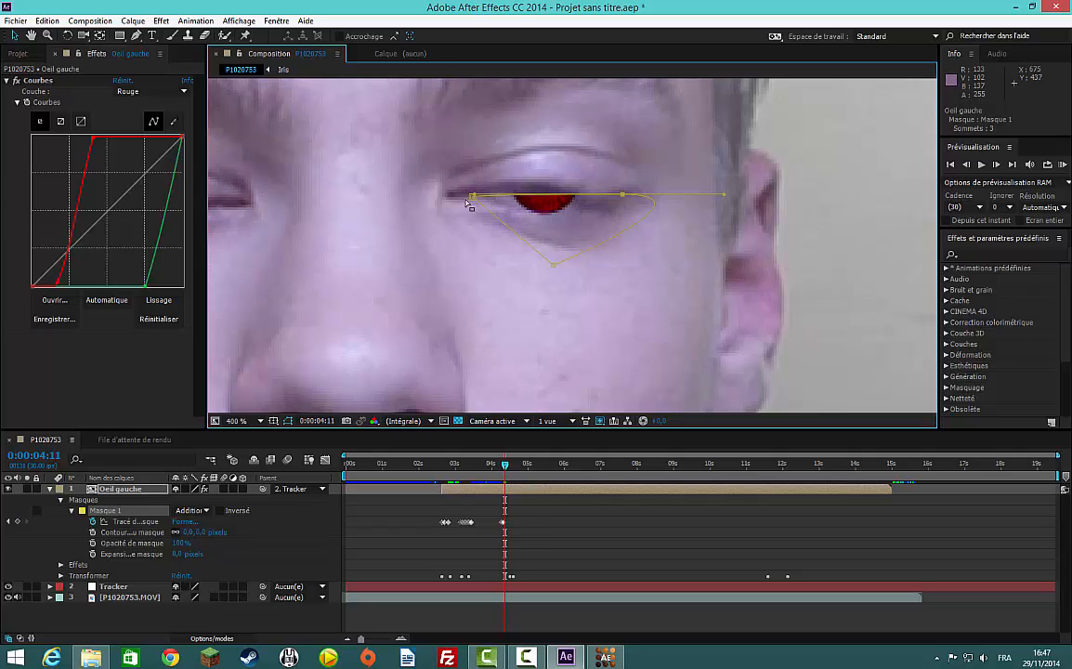
left_click_drag(472, 196, 534, 132)
key("Page_Down")
key("Page_Down")
key("Page_Down")
key("Page_Down")
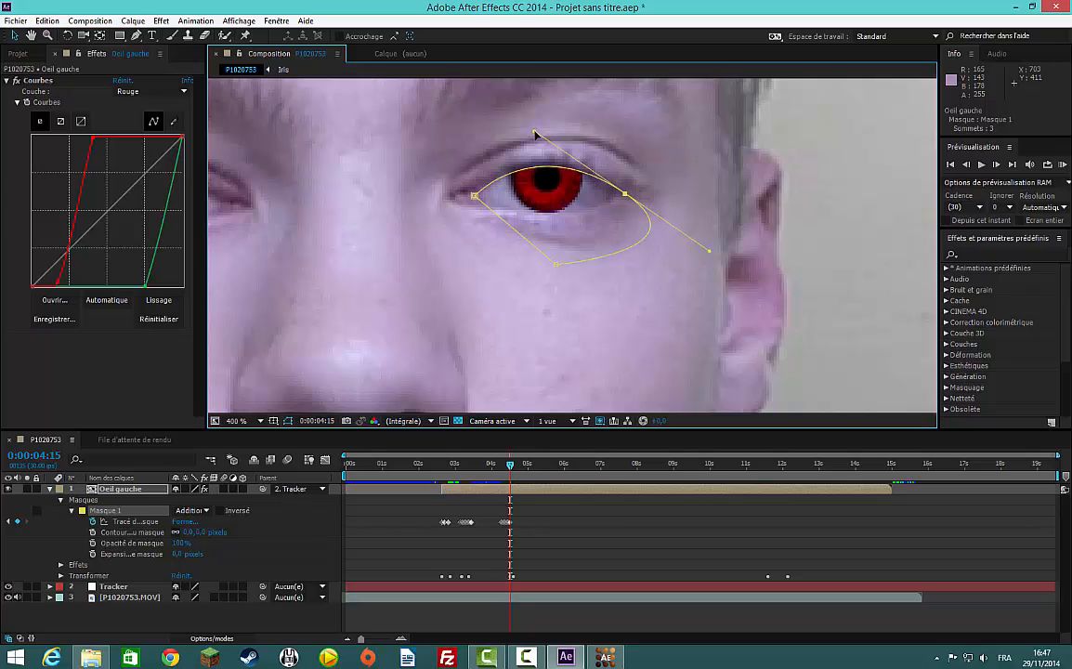
Lift the outer-corner handle of Masque 1 slightly at 0:00:04:16 and 0:00:04:18 to match the open eyelid.
key("Page_Down")
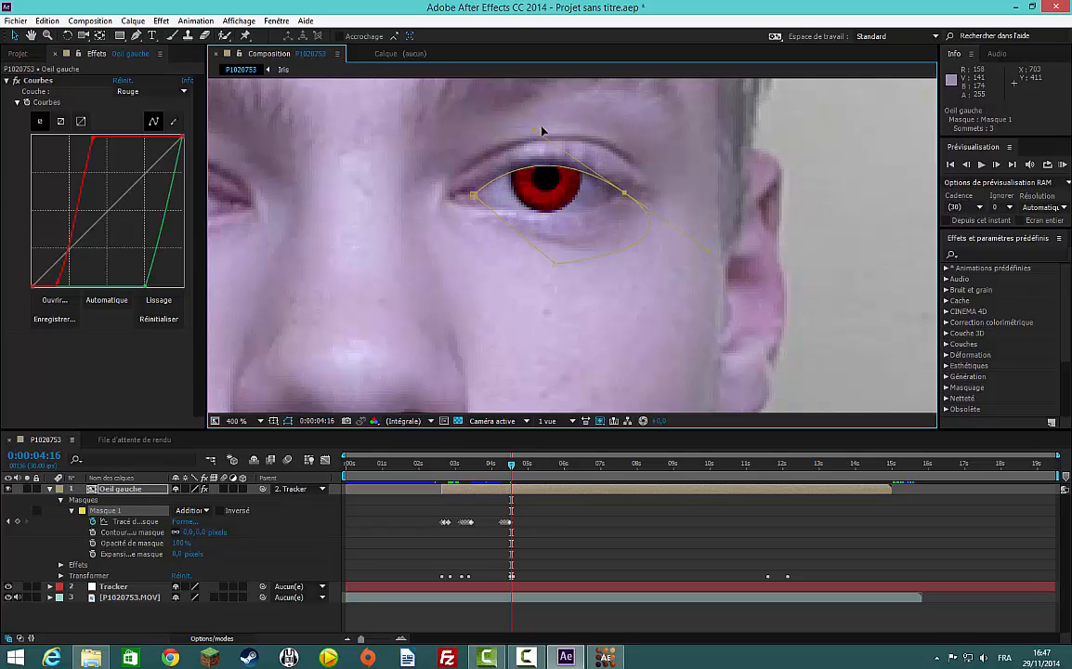
left_click_drag(543, 130, 534, 126)
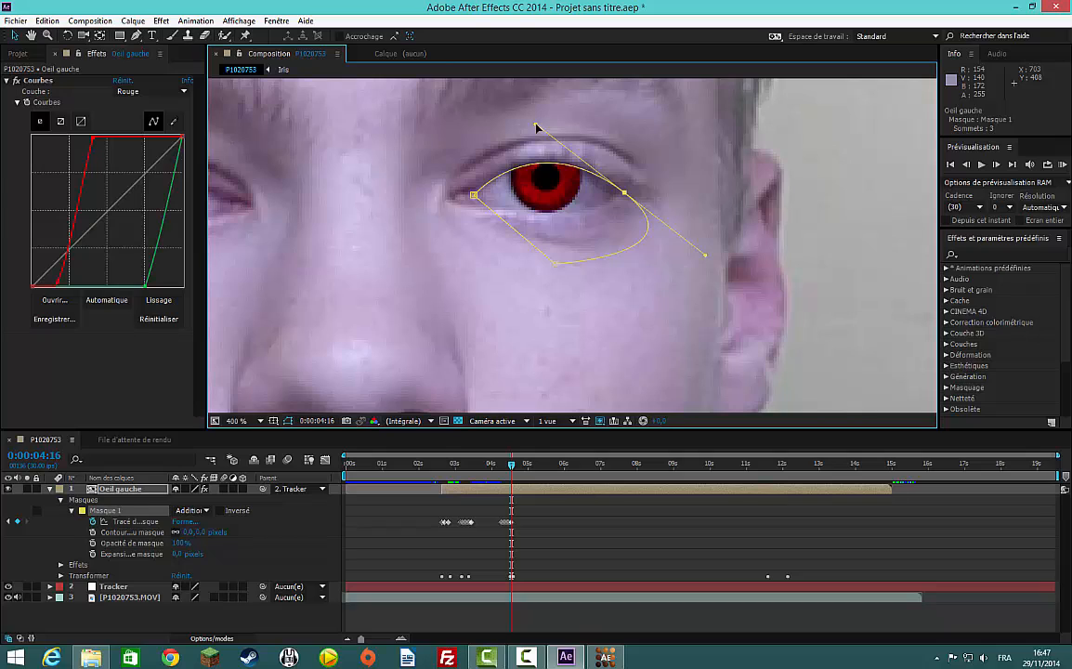
key("Page_Down")
key("Page_Down")
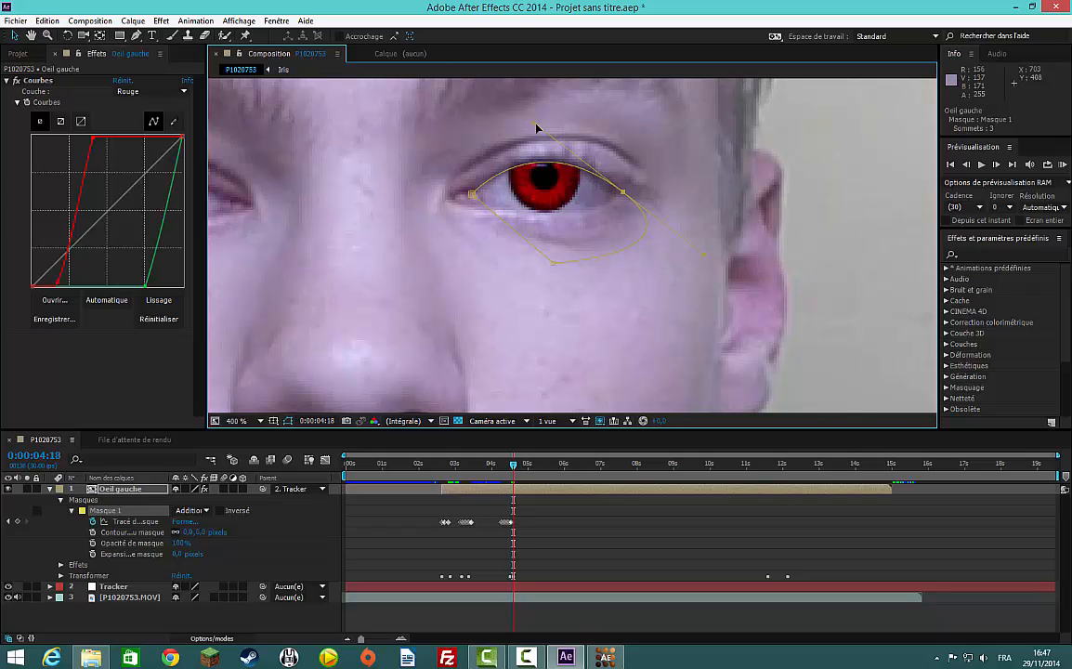
left_click_drag(537, 125, 531, 120)
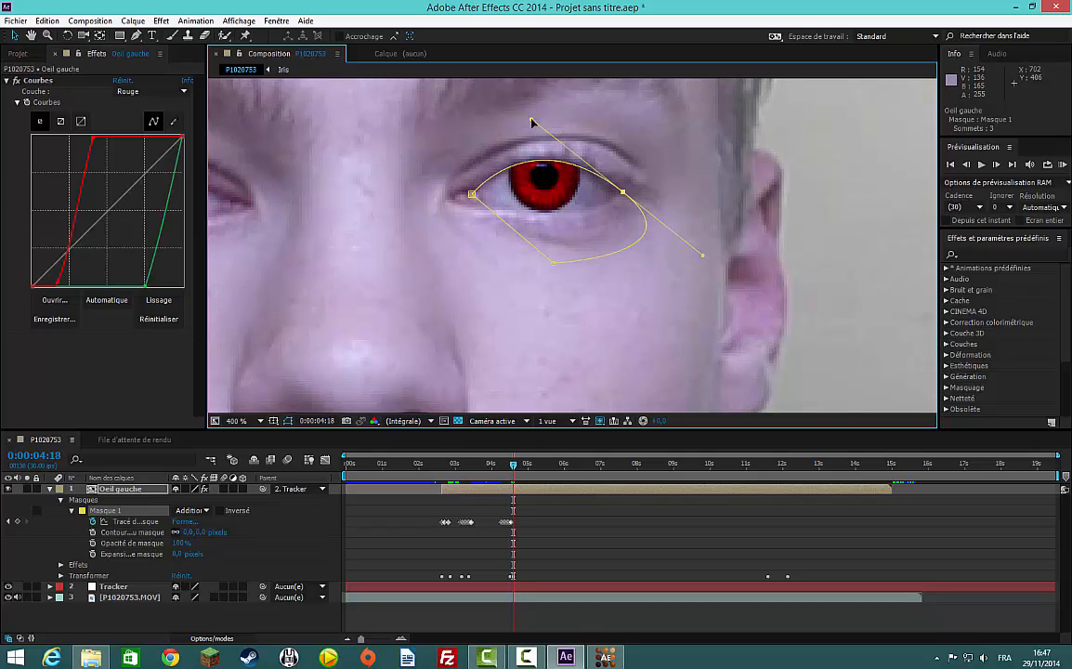
Step through the footage after 0:00:04:18, checking how Masque 1 fits the open eyelid, until the next blink approaches.
key("Page_Down")
key("Page_Down")
key("Page_Down")
key("Page_Down")
key("Page_Down")
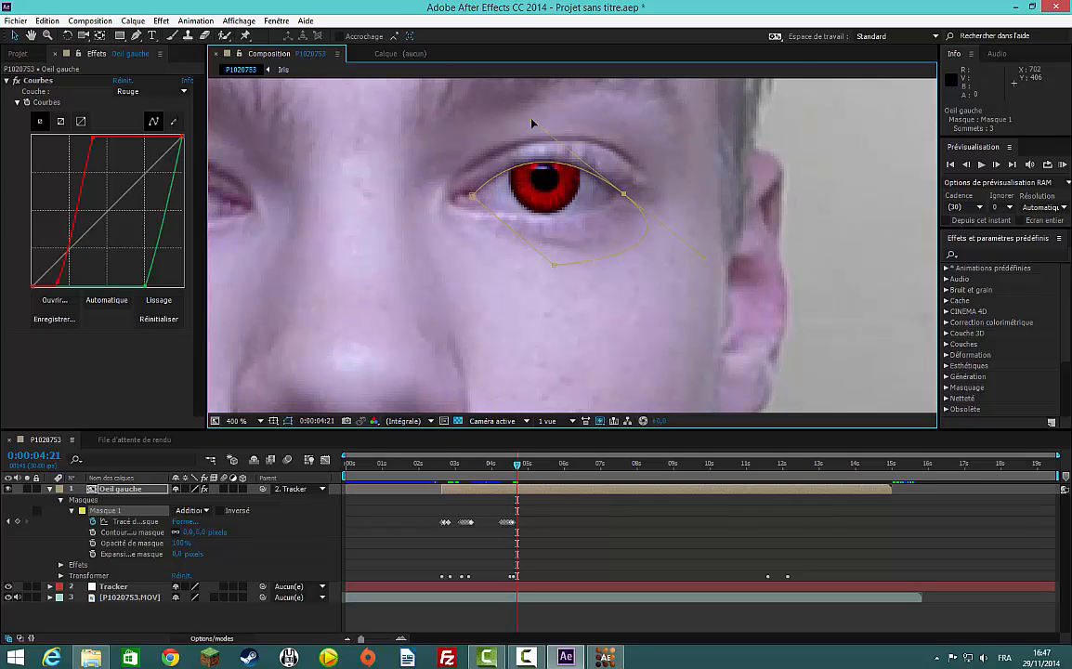
key("Page_Down")
key("Page_Down")
key("Page_Down")
key("Page_Down")
key("Page_Down")
key("Page_Down")
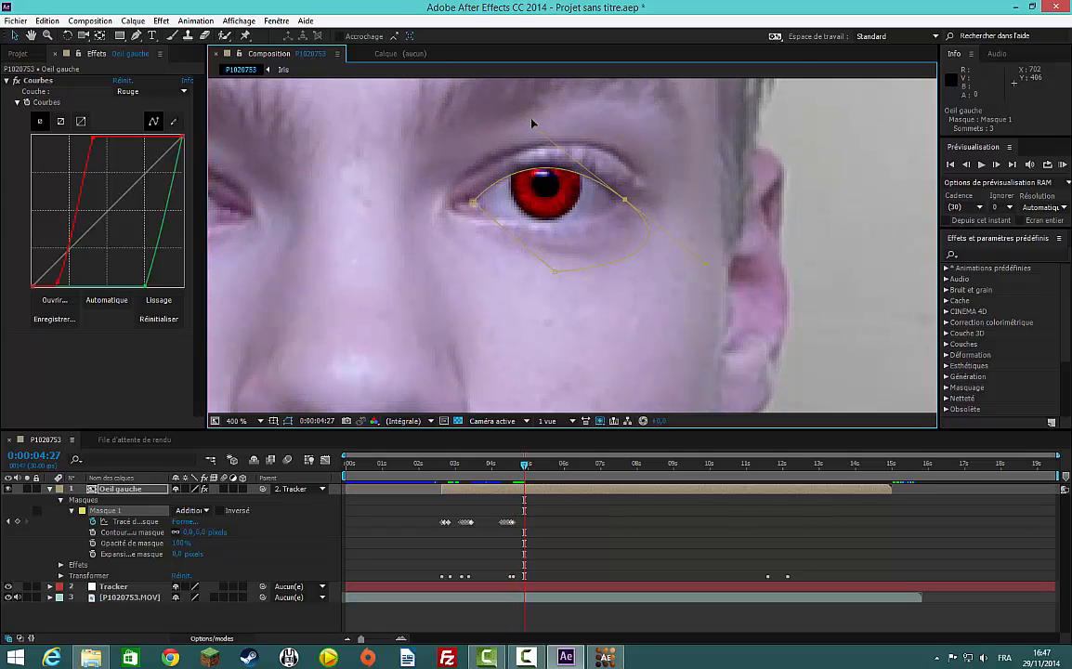
key("Page_Down")
key("Page_Down")
key("Page_Down")
key("Page_Down")
key("Page_Down")
key("Page_Down")
key("Page_Down")
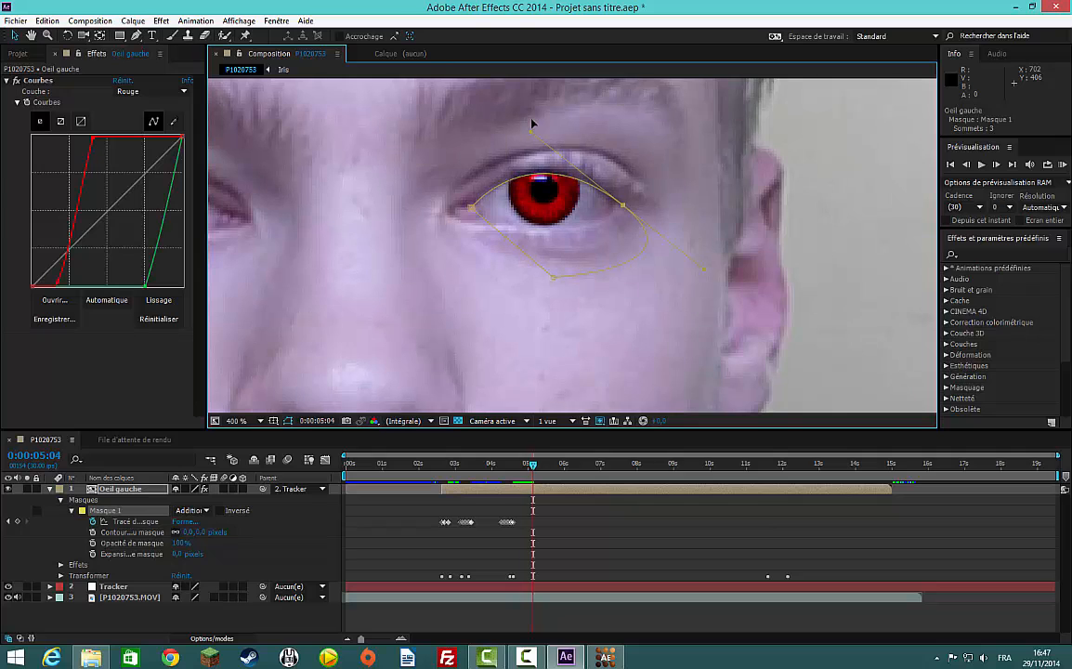
key("Page_Down")
key("Page_Down")
key("Page_Down")
key("Page_Down")
key("Page_Down")
key("Page_Down")
key("Page_Down")
key("Page_Down")
key("Page_Down")
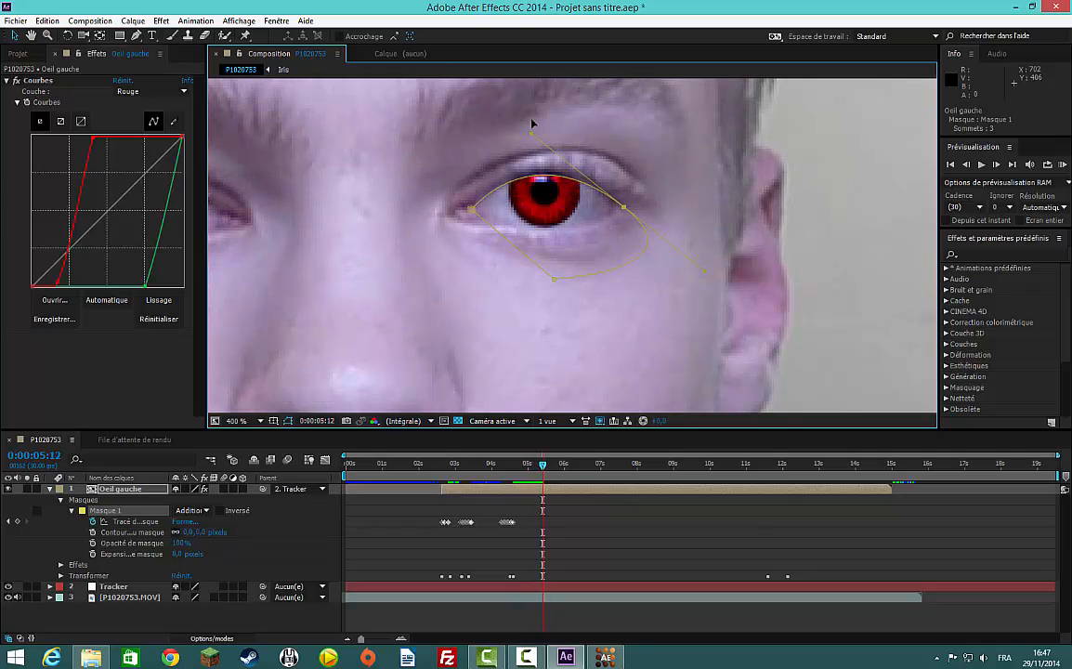
key("Page_Down")
key("Page_Down")
key("Page_Down")
key("Page_Down")
key("Page_Down")
key("Page_Down")
key("Page_Down")
key("Page_Down")
key("Page_Down")
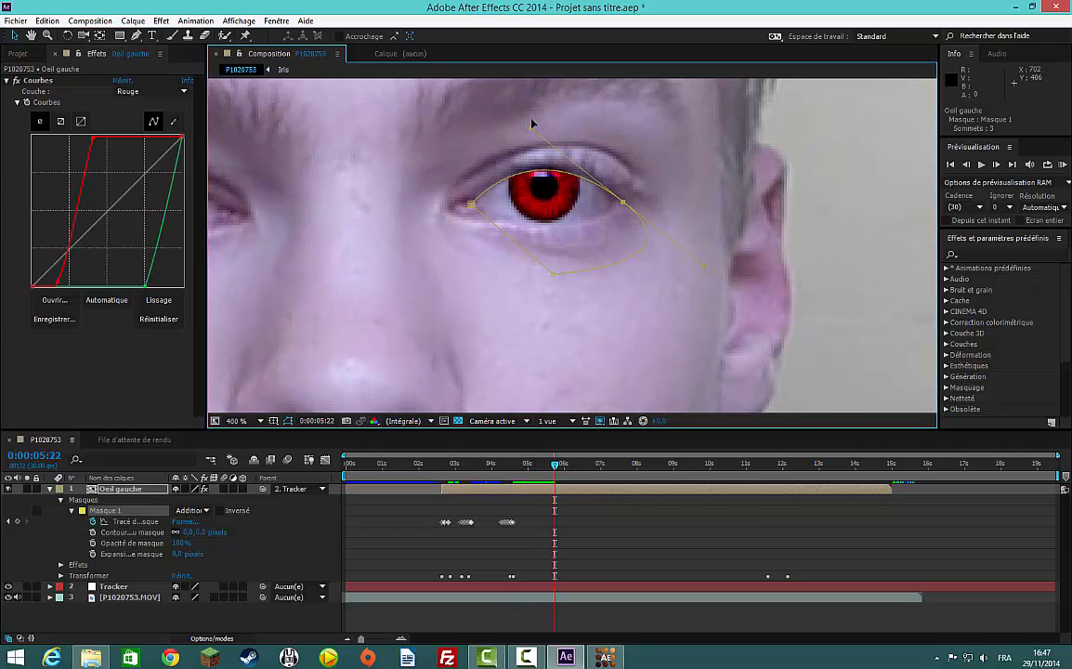
key("Page_Down")
key("Page_Down")
key("Page_Down")
key("Page_Down")
key("Page_Down")
key("Page_Down")
key("Page_Down")
key("Page_Down")
key("Page_Down")
key("Page_Down")
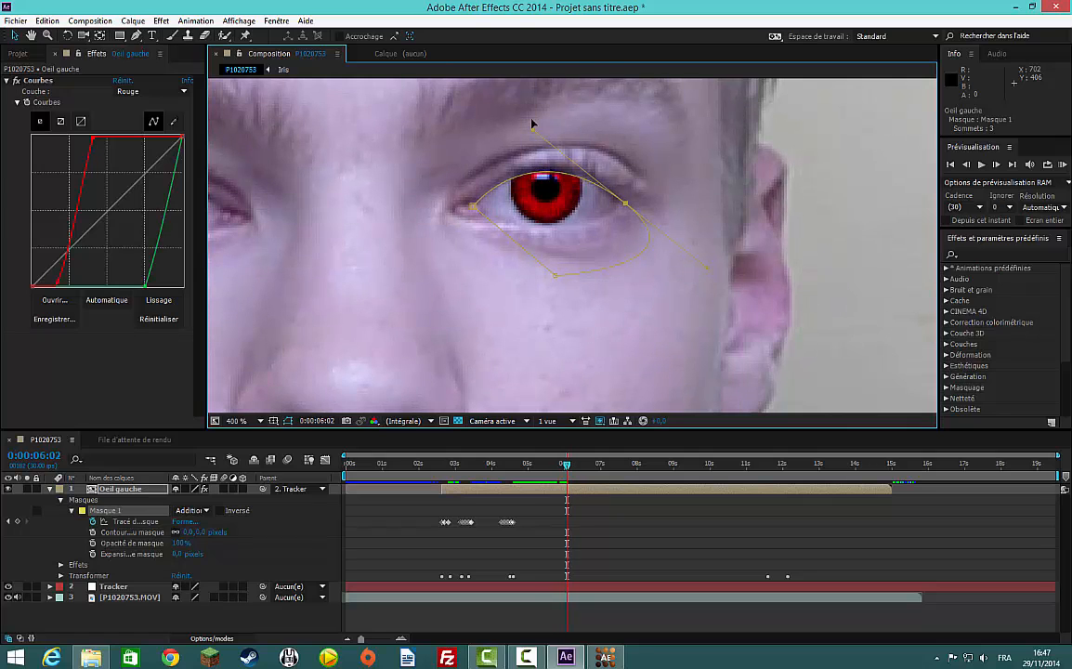
key("Page_Down")
key("Page_Down")
key("Page_Down")
key("Page_Down")
key("Page_Down")
key("Page_Down")
key("Page_Down")
key("Page_Down")
key("Page_Down")
key("Page_Down")
key("Page_Down")
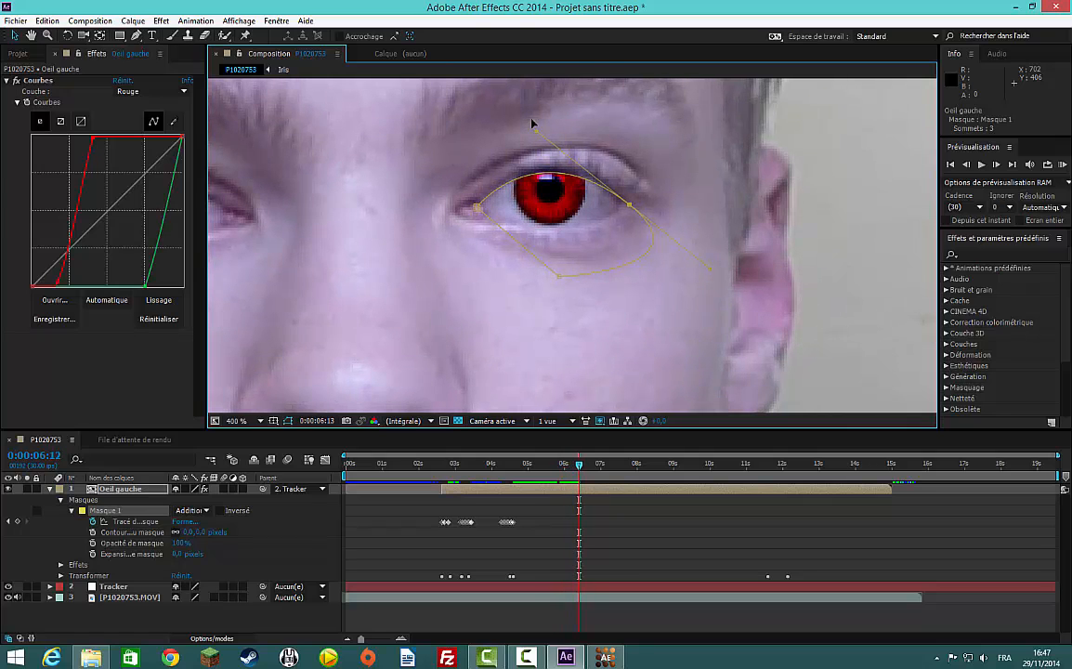
key("Page_Down")
key("Page_Down")
key("Page_Down")
key("Page_Down")
key("Page_Down")
key("Page_Down")
key("Page_Down")
key("Page_Down")
key("Page_Down")
key("Page_Down")
key("Page_Down")
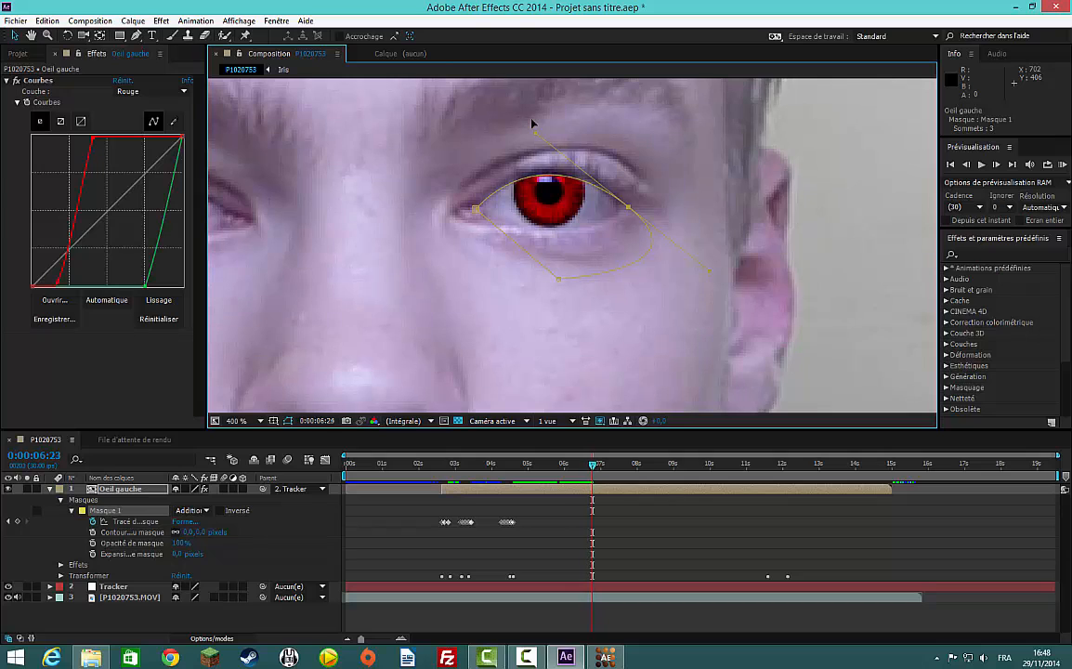
Add a mask path keyframe to Masque 1 at 0:00:07:00, just before the blink, and select its outer-corner point.
key("Page_Down")
key("Page_Down")
key("Page_Down")
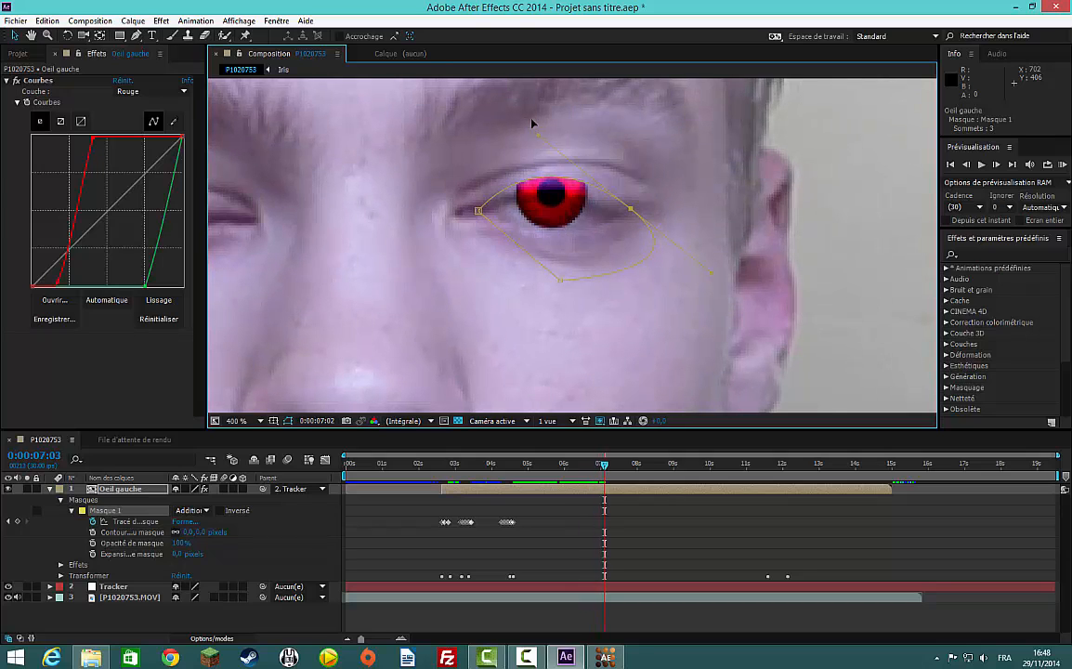
key("Page_Down")
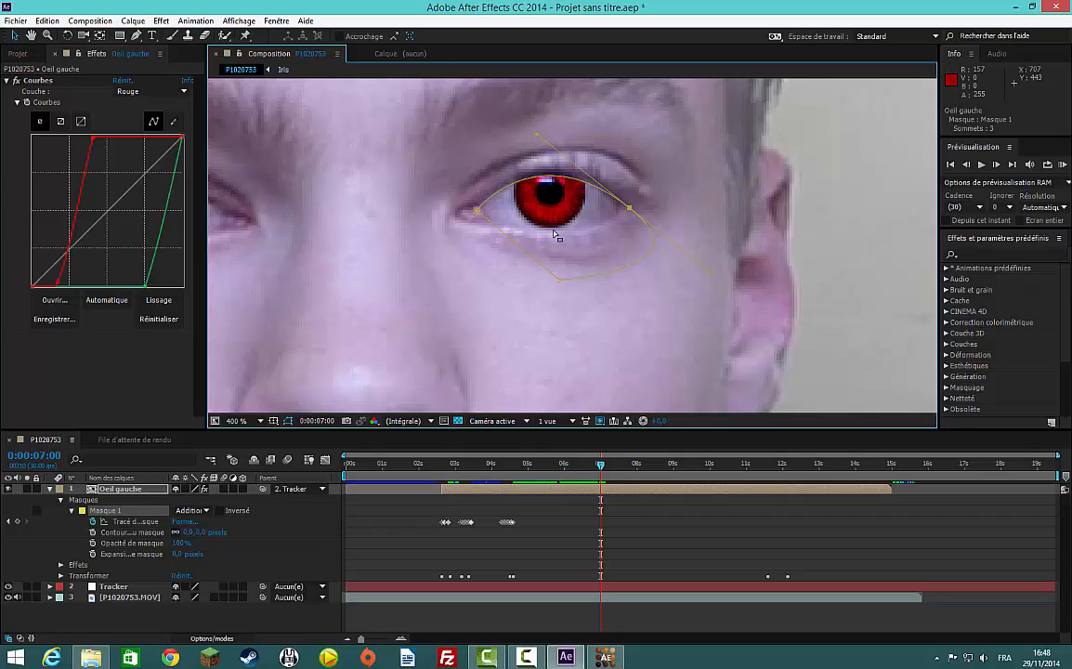
left_click(130, 521)
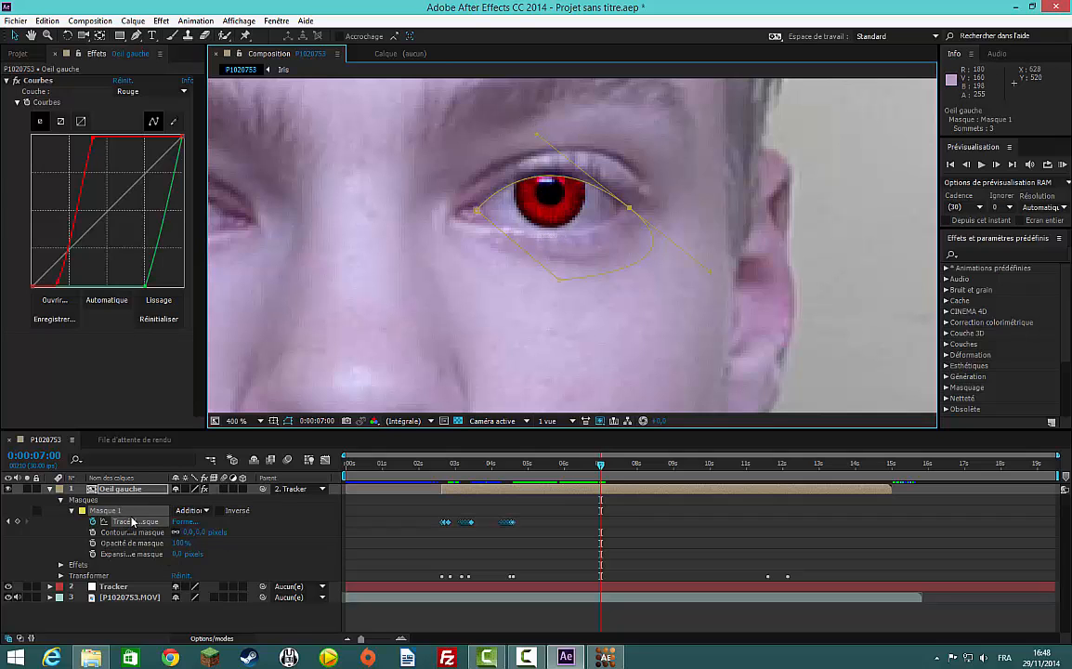
right_click(131, 521)
left_click(163, 557)
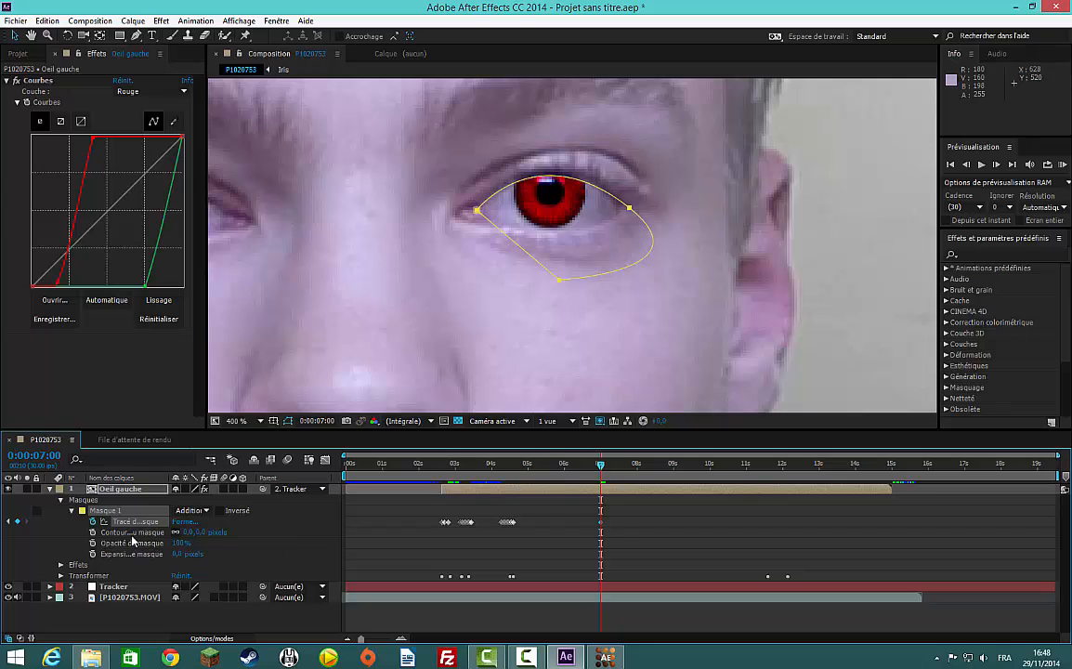
left_click(630, 210)
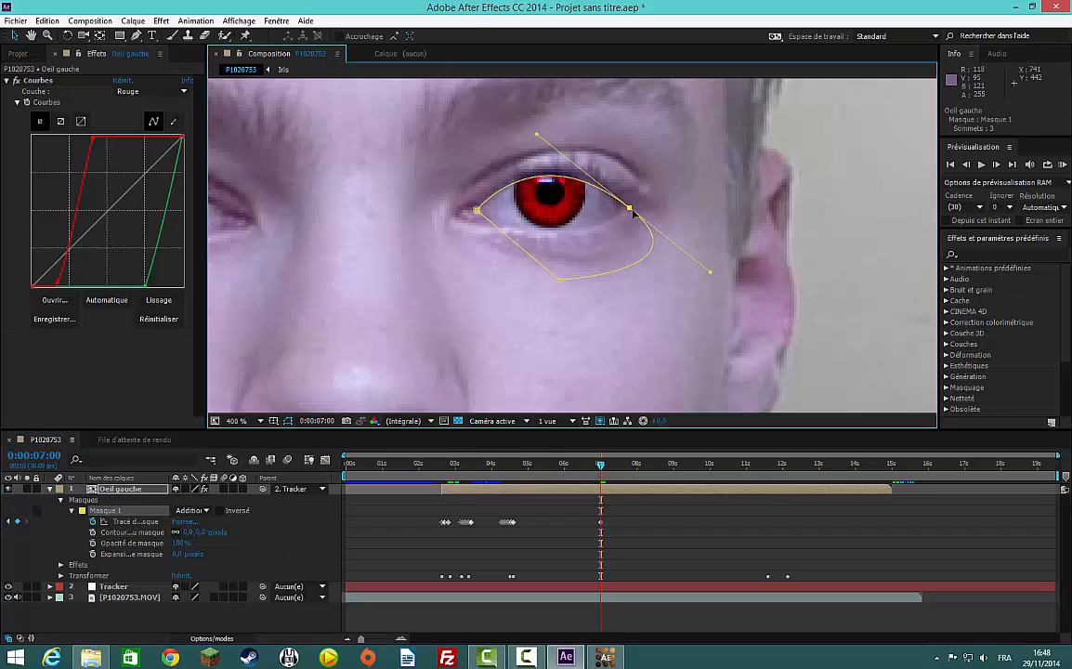
Lower Masque 1's upper curve through its outer-corner handle just after 0:00:07:00 to follow the closing eyelid.
key("Page_Down")
left_click_drag(534, 137, 544, 185)
key("Page_Down")
key("Page_Down")
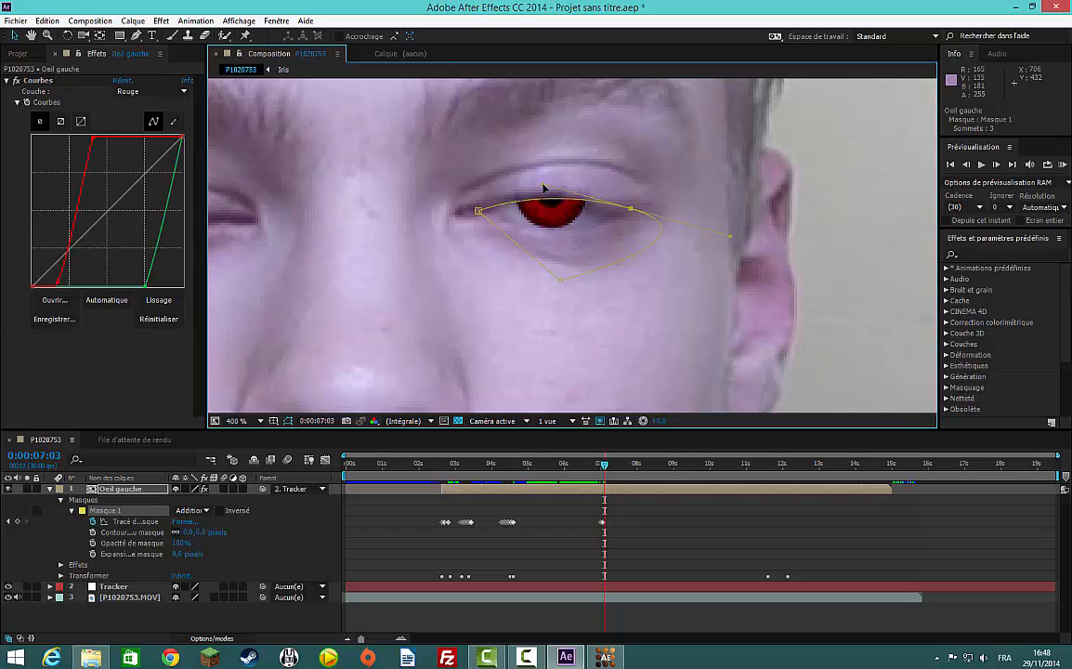
Raise Masque 1's outer-corner handle progressively from 0:00:07:03 to 0:00:07:07 to follow the eyelid reopening.
left_click_drag(543, 188, 545, 140)
key("Page_Down")
key("Page_Down")
key("Page_Down")
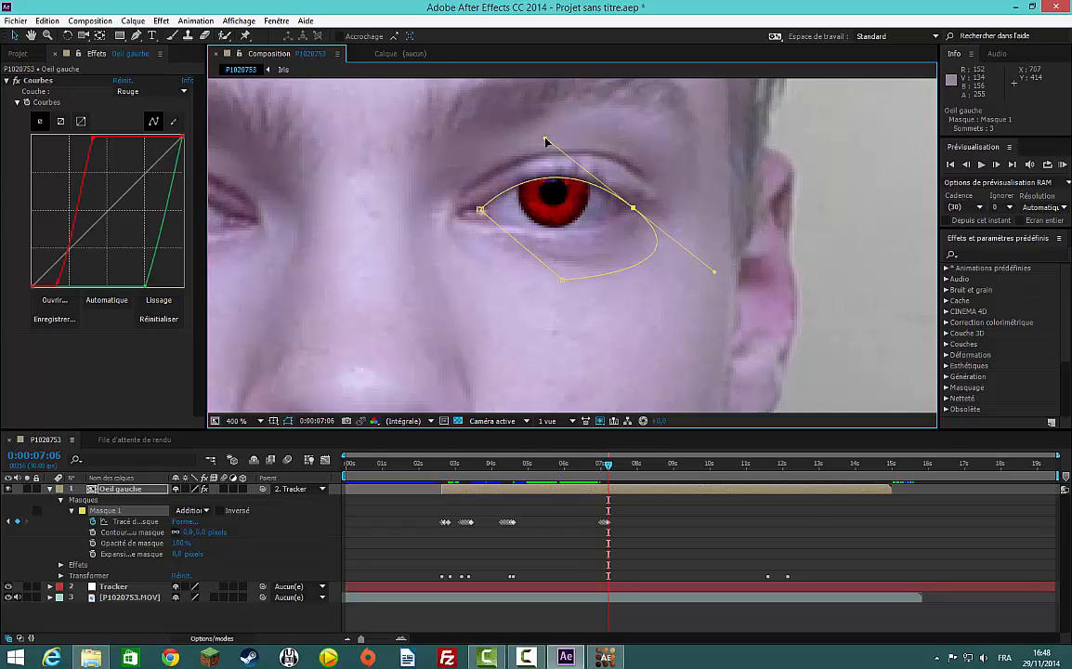
key("Page_Down")
left_click_drag(546, 140, 548, 135)
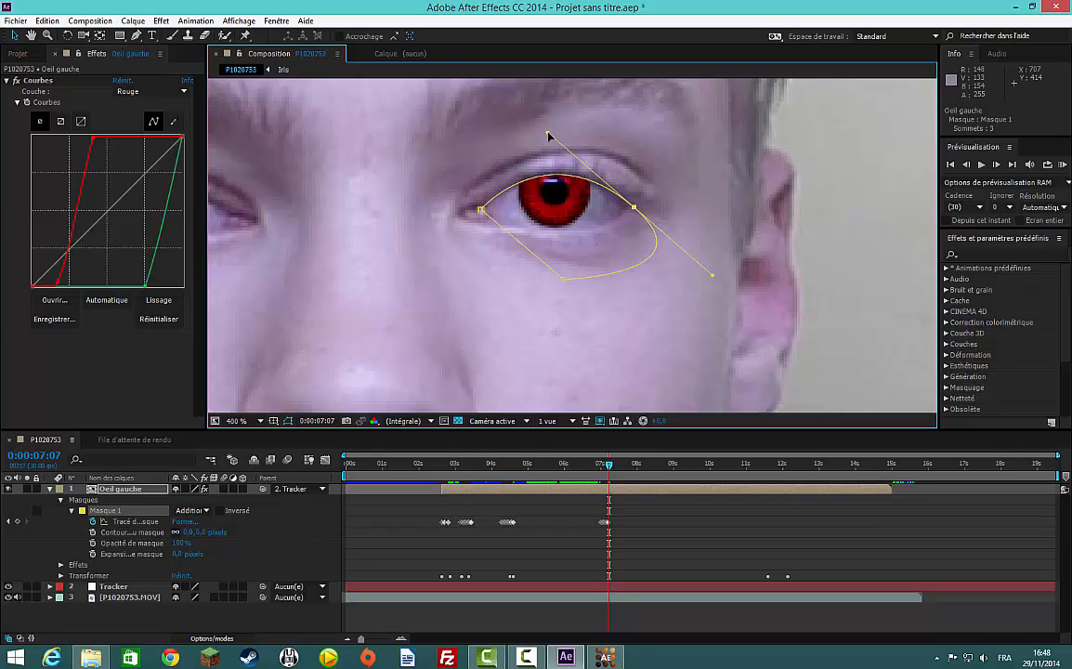
Lift Masque 1's outer-corner handle slightly at 0:00:07:26 so the upper curve matches the open eyelid.
key("Page_Down")
key("Page_Down")
key("Page_Down")
key("Page_Down")
key("Page_Down")
key("Page_Down")
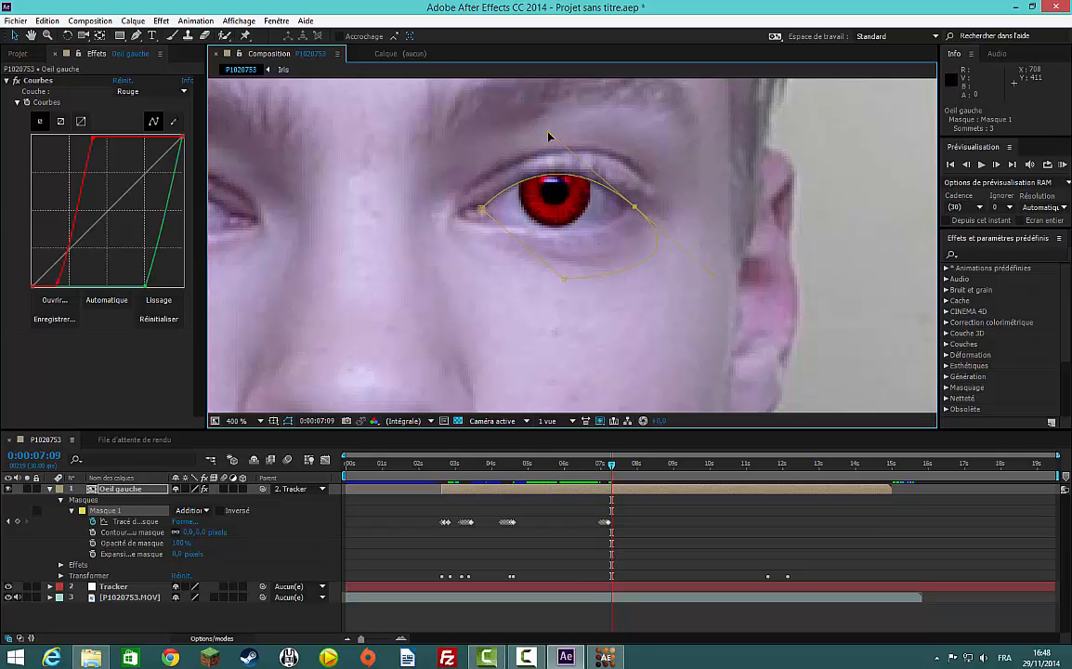
key("Page_Down")
key("Page_Down")
key("Page_Down")
key("Page_Down")
key("Page_Down")
key("Page_Down")
key("Page_Down")
key("Page_Down")
key("Page_Down")
key("Page_Down")
key("Page_Down")
key("Page_Down")
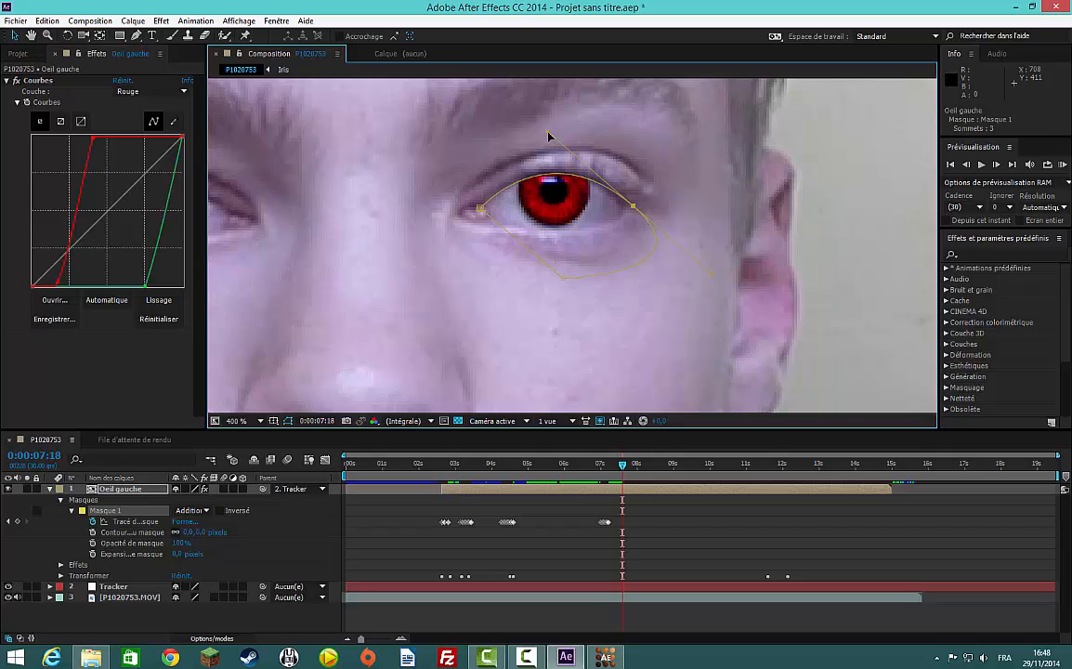
key("Page_Down")
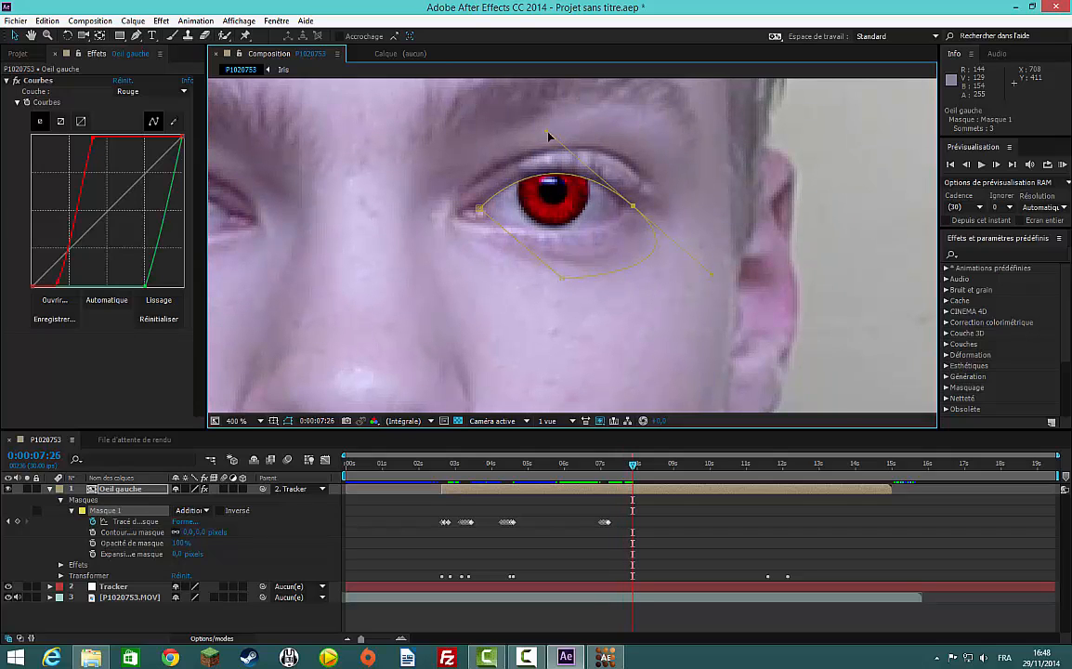
left_click_drag(546, 134, 547, 130)
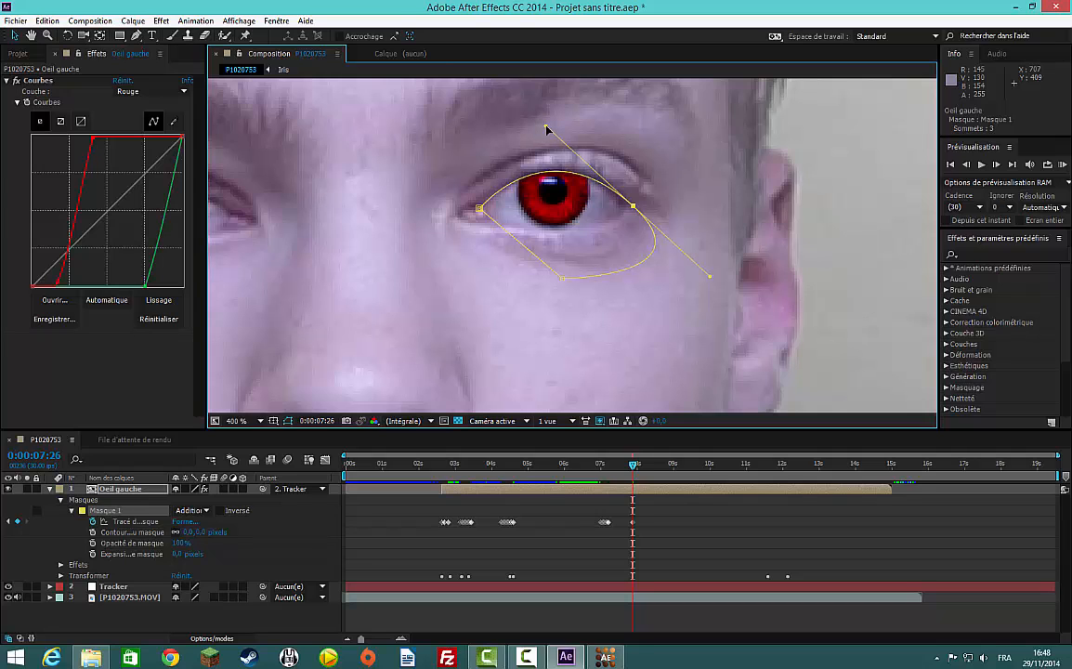
Step through the footage from 0:00:07:26 to 0:00:09:02, checking the mask's upper curve against the eyelid.
key("Page_Down")
key("Page_Down")
key("Page_Down")
key("Page_Down")
key("Page_Down")
key("Page_Down")
key("Page_Down")
key("Page_Down")
key("Page_Down")
key("Page_Down")
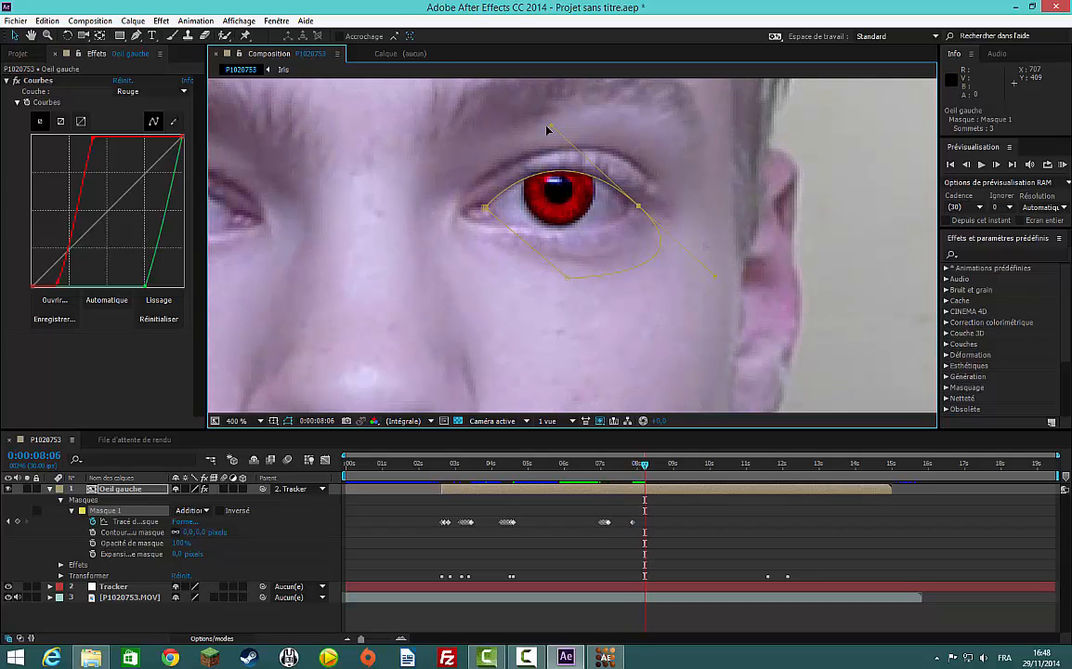
key("Page_Down")
key("Page_Down")
key("Page_Down")
key("Page_Down")
key("Page_Down")
key("Page_Down")
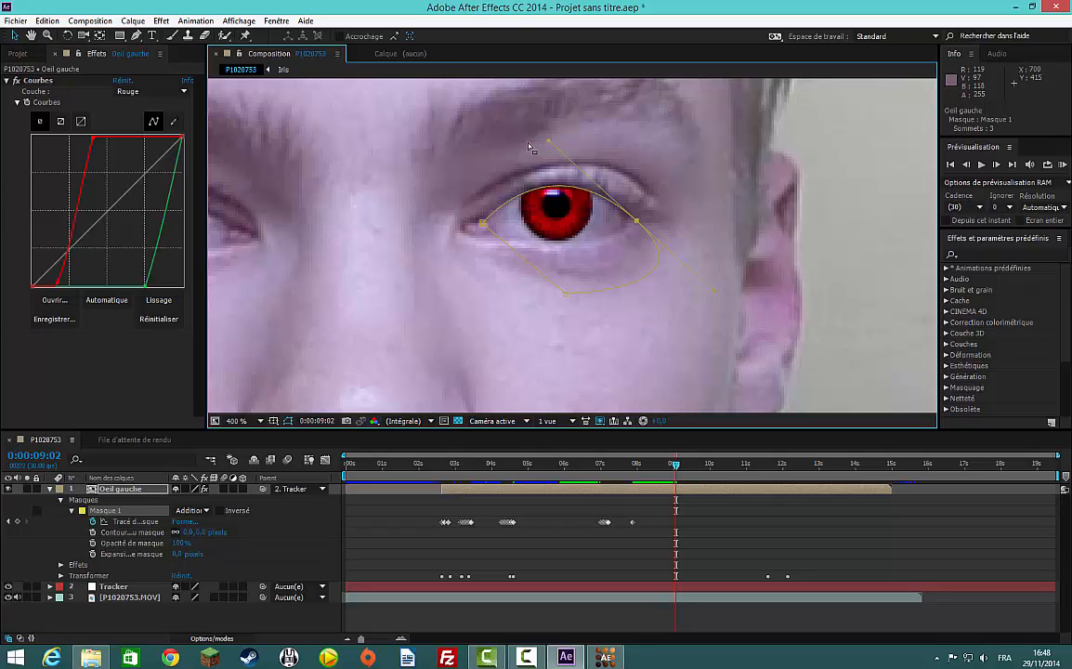
Return to 0:00:08:18, add a mask path keyframe to Masque 1 there, and select its outer-corner point.
key("Page_Up")
key("Page_Up")
key("Page_Up")
key("Page_Up")
key("Page_Up")
key("Page_Up")
key("Page_Up")
key("Page_Up")
key("Page_Up")
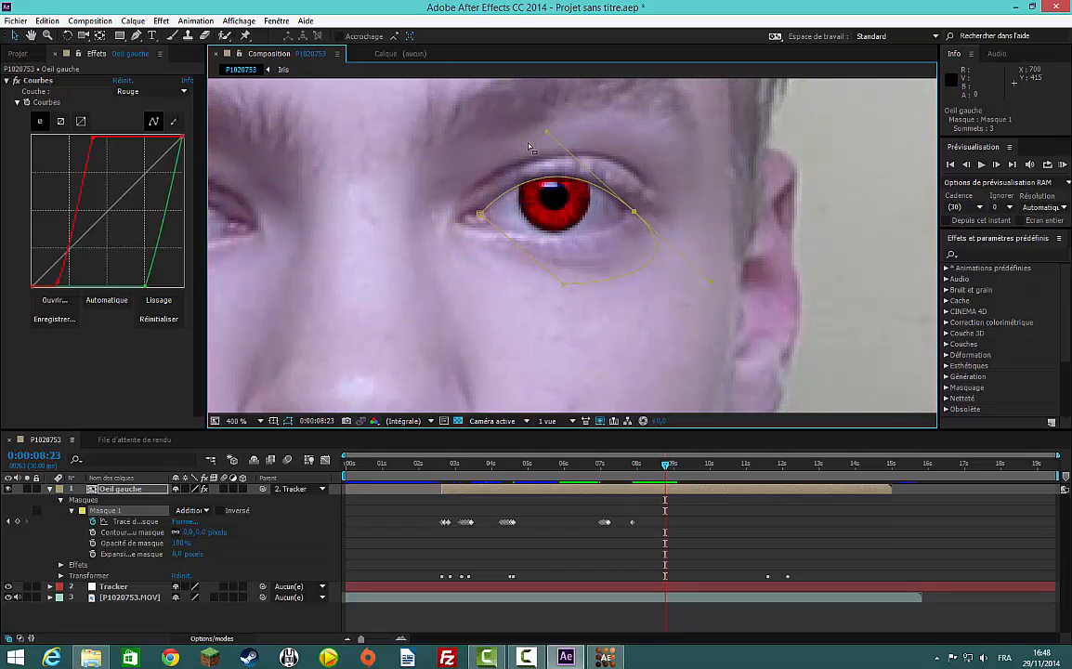
key("Page_Up")
key("Page_Up")
key("Page_Up")
key("Page_Up")
key("Page_Up")
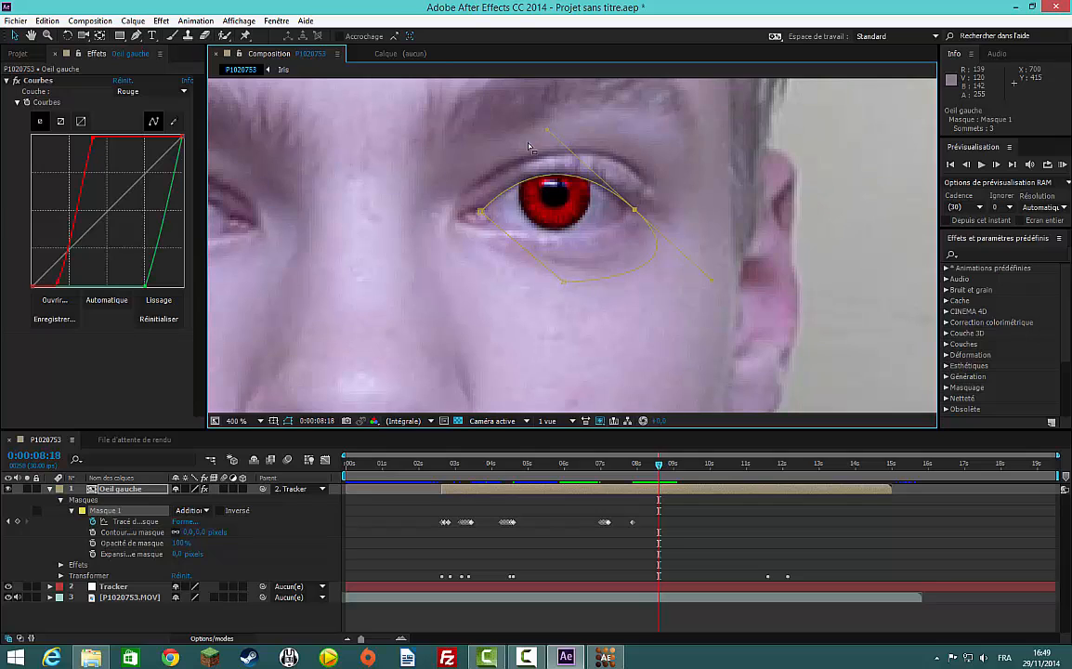
right_click(131, 521)
left_click(163, 436)
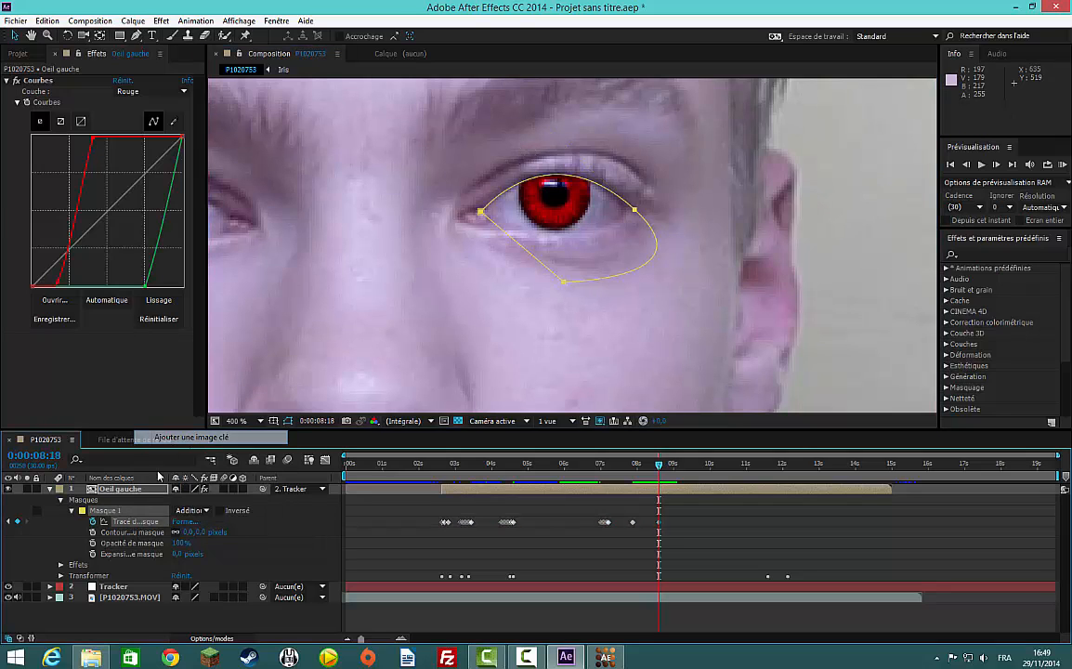
left_click(132, 531)
left_click(635, 213)
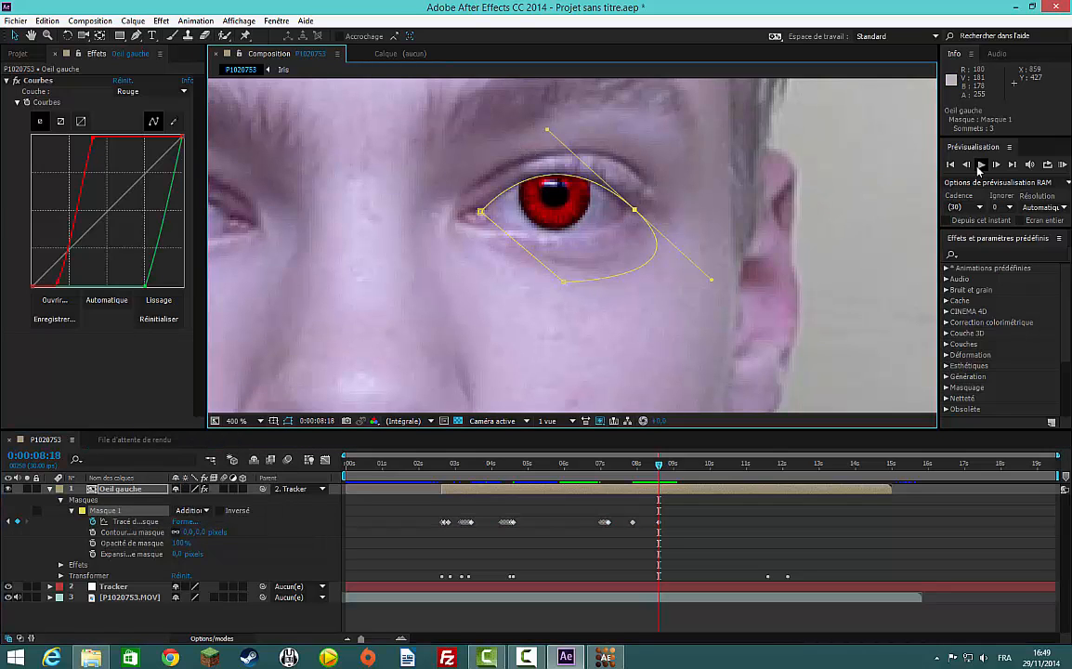
Lower Masque 1's outer-corner handle slightly at 0:00:09:04, and add another mask path keyframe at 0:00:10:16.
left_click(981, 165)
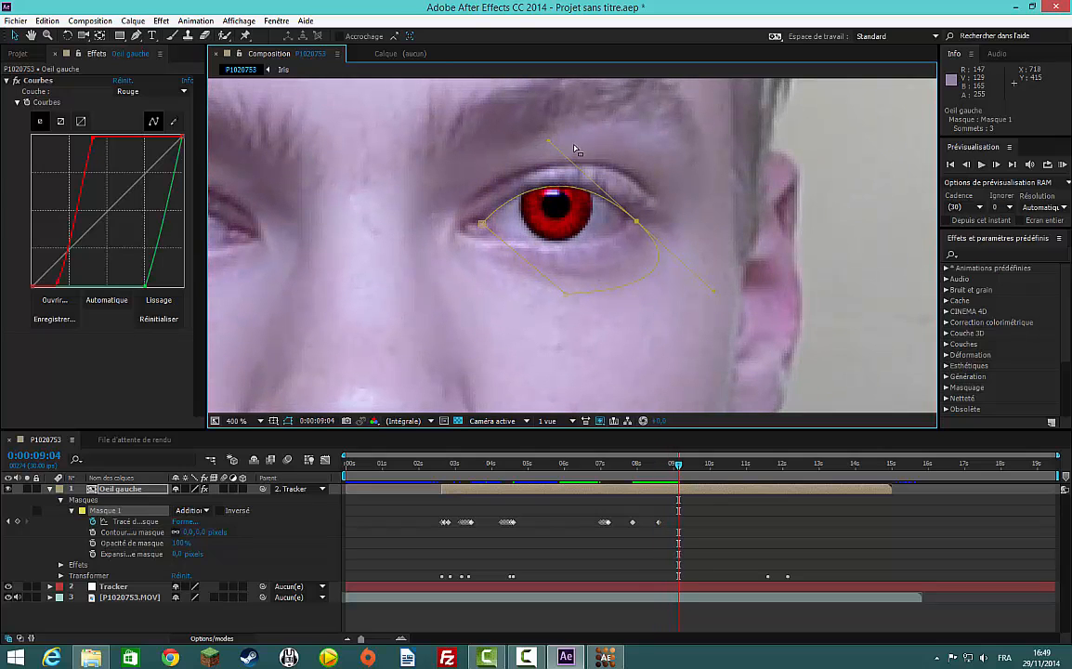
left_click_drag(549, 141, 547, 147)
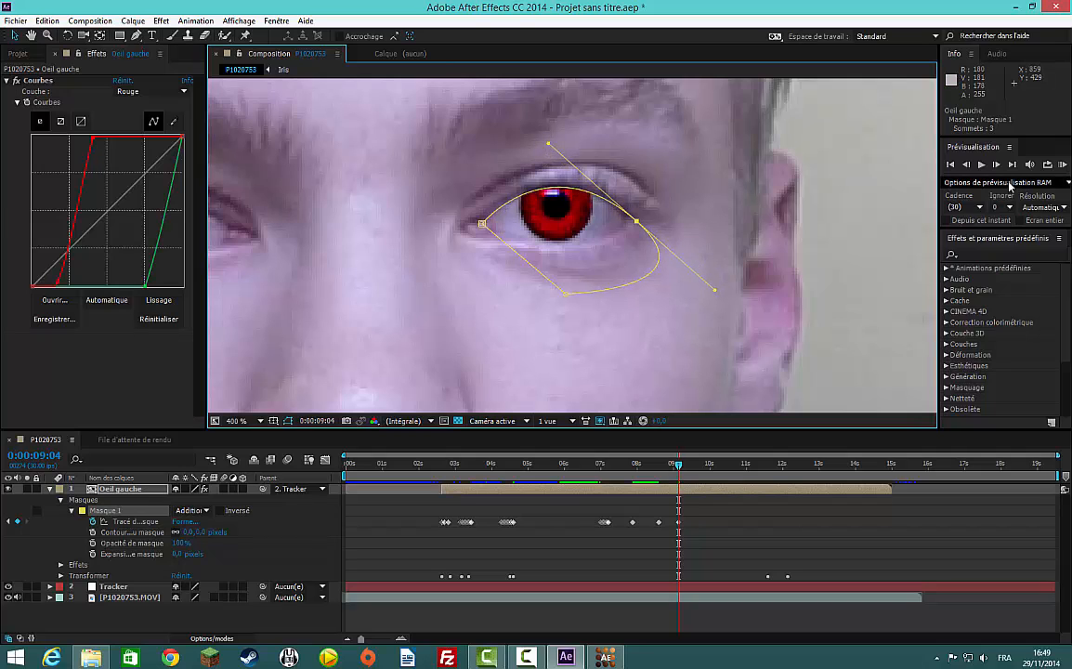
key("space")
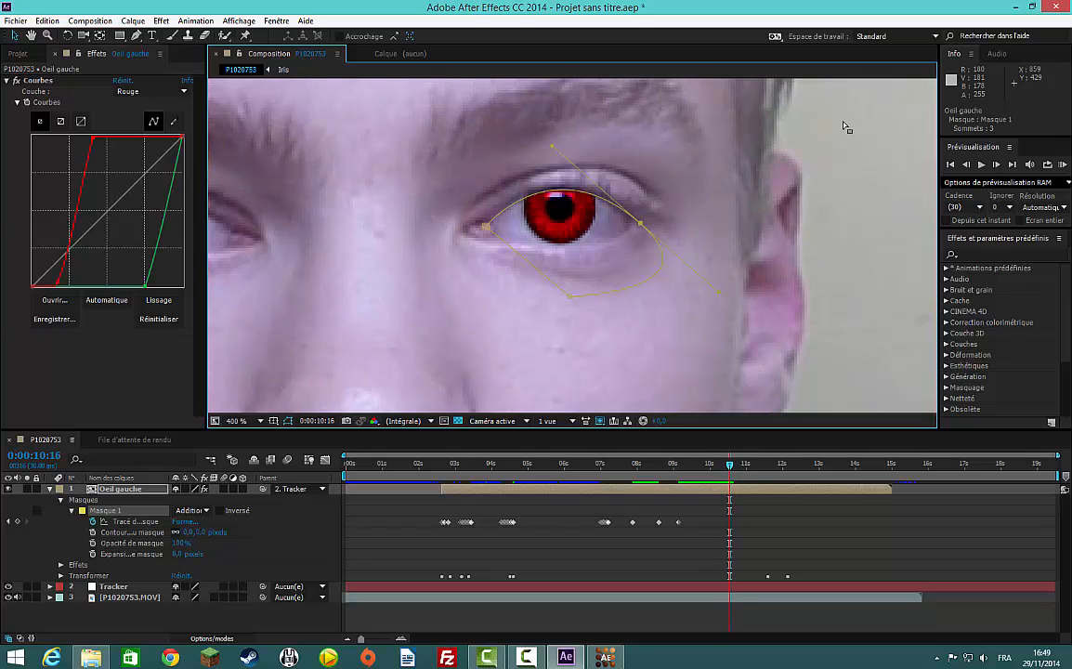
right_click(136, 525)
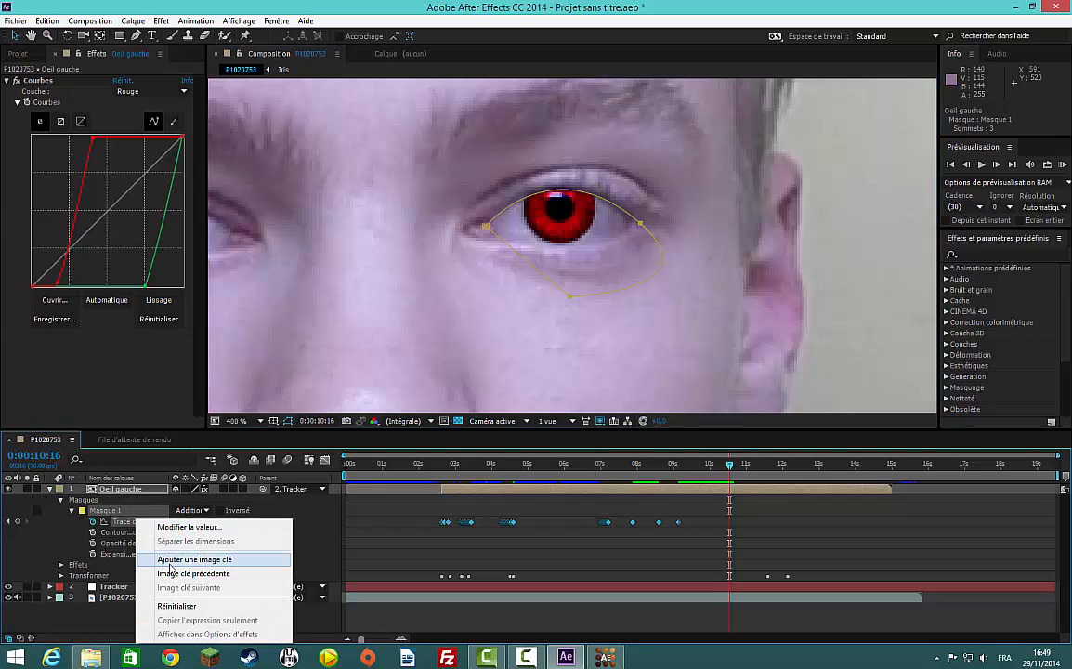
left_click(186, 556)
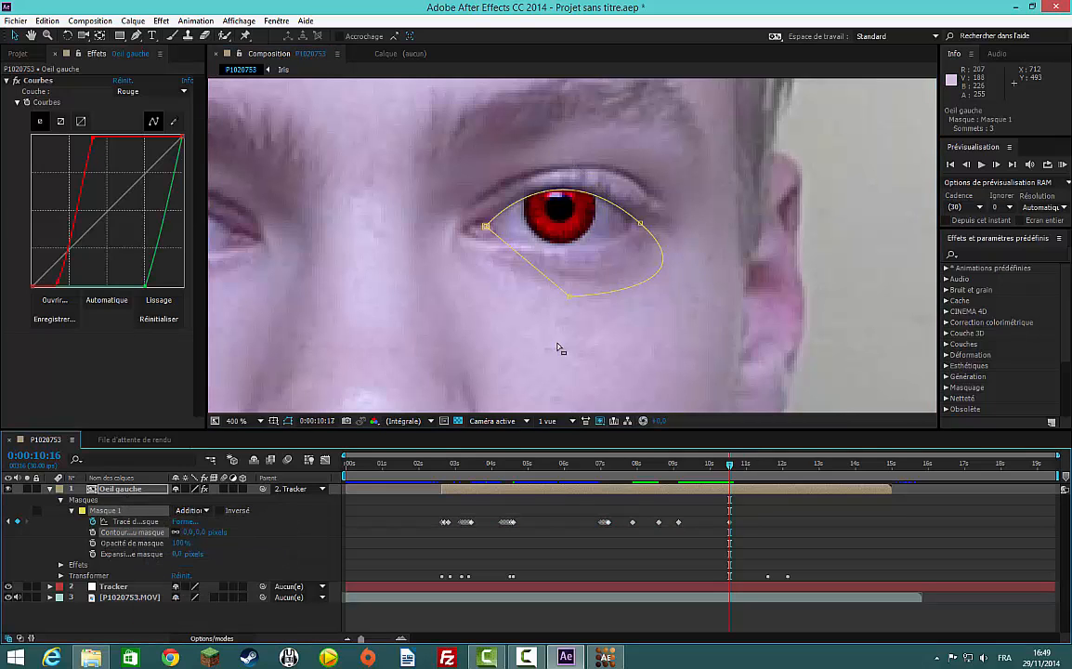
Lower Masque 1's upper curve through its outer-corner handle from 0:00:10:17 to follow the eyelid dropping over the iris.
key("Page_Down")
left_click_drag(643, 225, 544, 169)
key("Page_Down")
key("Page_Down")
key("Page_Down")
key("Page_Down")
key("Page_Down")
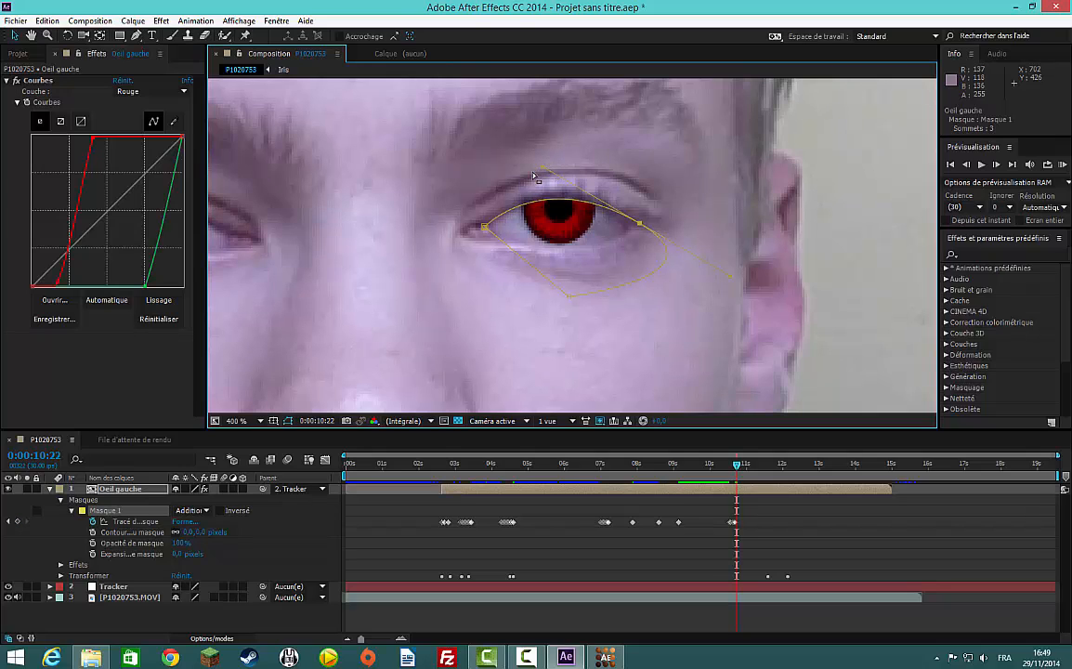
Lift Masque 1's outer-corner handle gradually between 0:00:10:22 and 0:00:10:28 to follow the eyelid reopening.
left_click_drag(544, 173, 540, 162)
key("Page_Down")
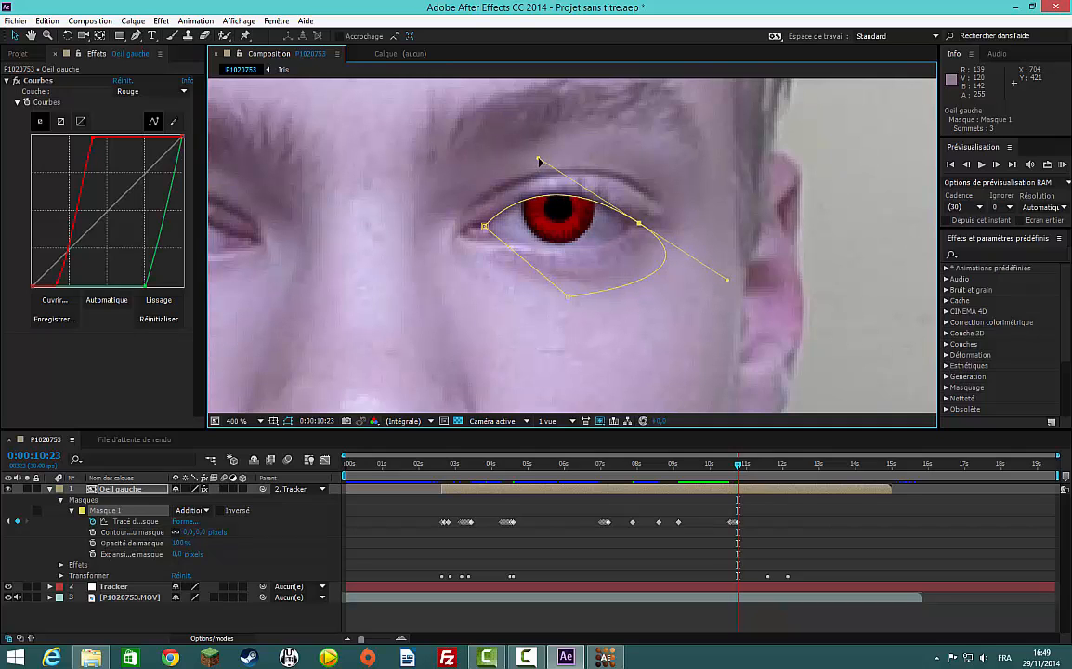
key("Page_Down")
key("Page_Down")
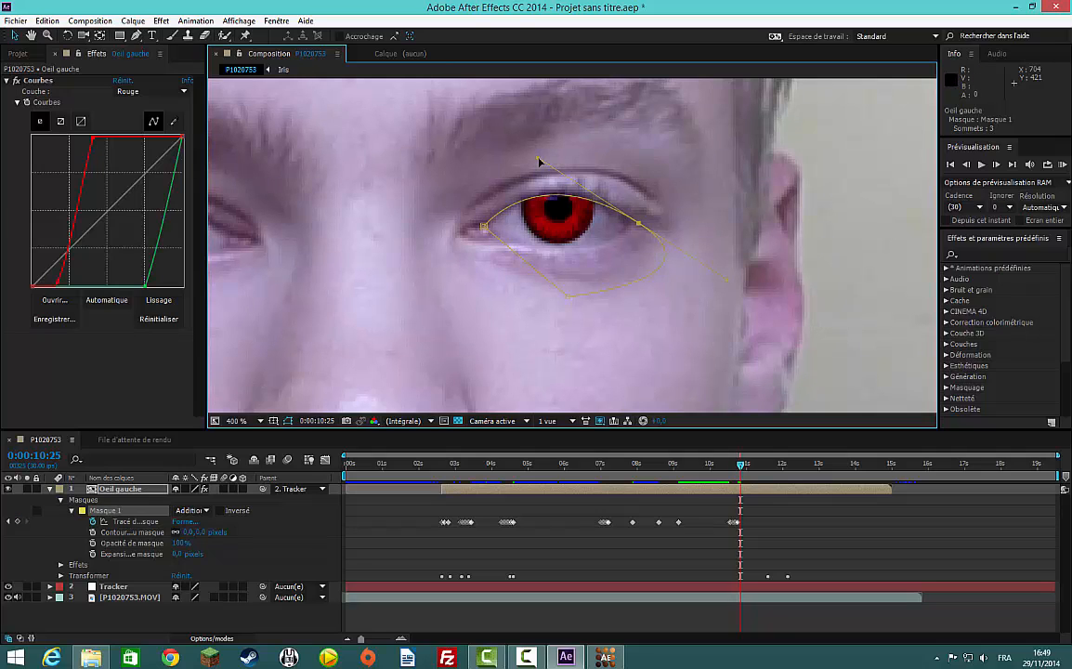
key("Page_Down")
key("Page_Down")
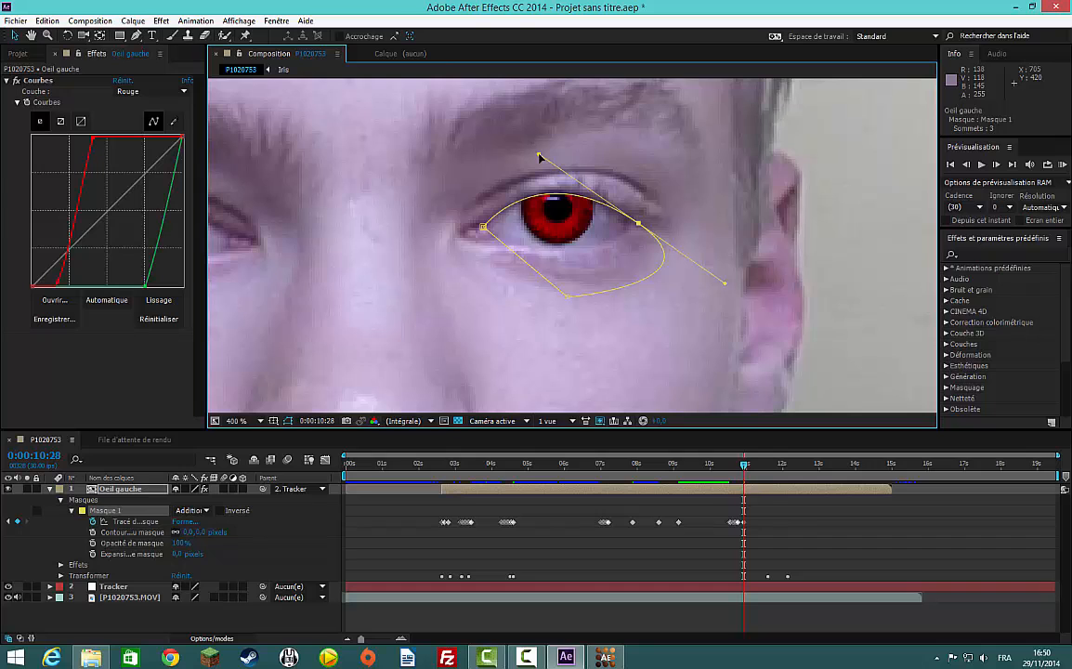
Step through the frames from 0:00:10:28 to 0:00:13:14, checking Masque 1's upper curve against the eyelid.
key("Page_Down")
key("Page_Down")
key("Page_Down")
key("Page_Down")
key("Page_Down")
key("Page_Down")
key("Page_Down")
key("Page_Down")
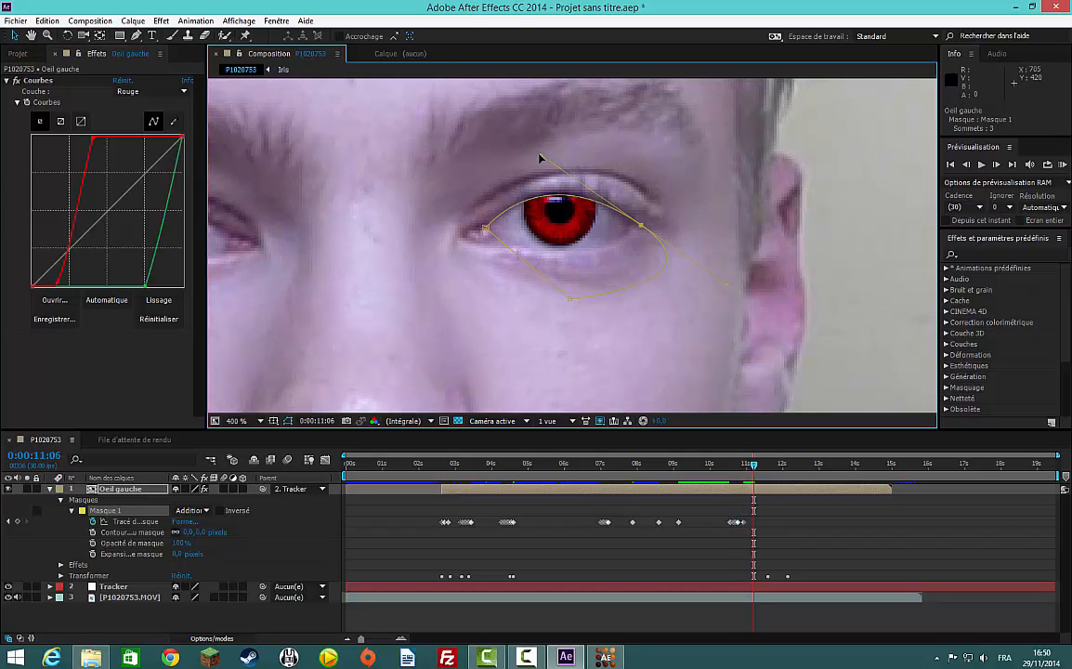
key("Page_Down")
key("Page_Down")
key("Page_Down")
key("Page_Down")
key("Page_Down")
key("Page_Down")
key("Page_Down")
key("Page_Down")
key("Page_Down")
key("Page_Down")
key("Page_Down")
key("Page_Down")
key("Page_Down")
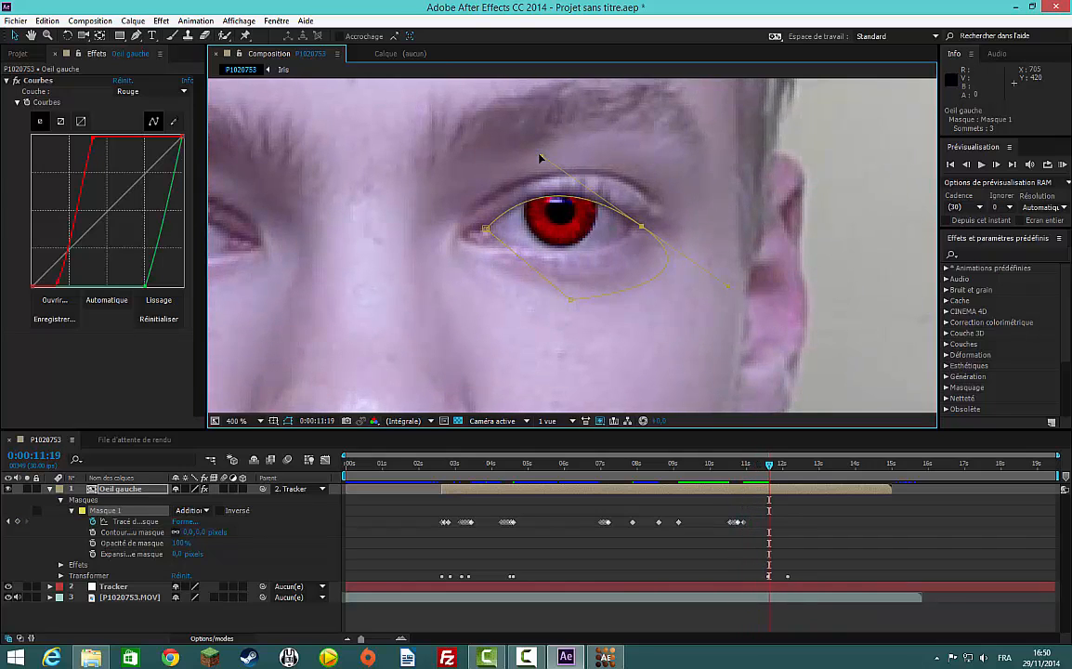
key("Page_Down")
key("Page_Down")
key("Page_Down")
key("Page_Down")
key("Page_Down")
key("Page_Down")
key("Page_Down")
key("Page_Down")
key("Page_Down")
key("Page_Down")
key("Page_Down")
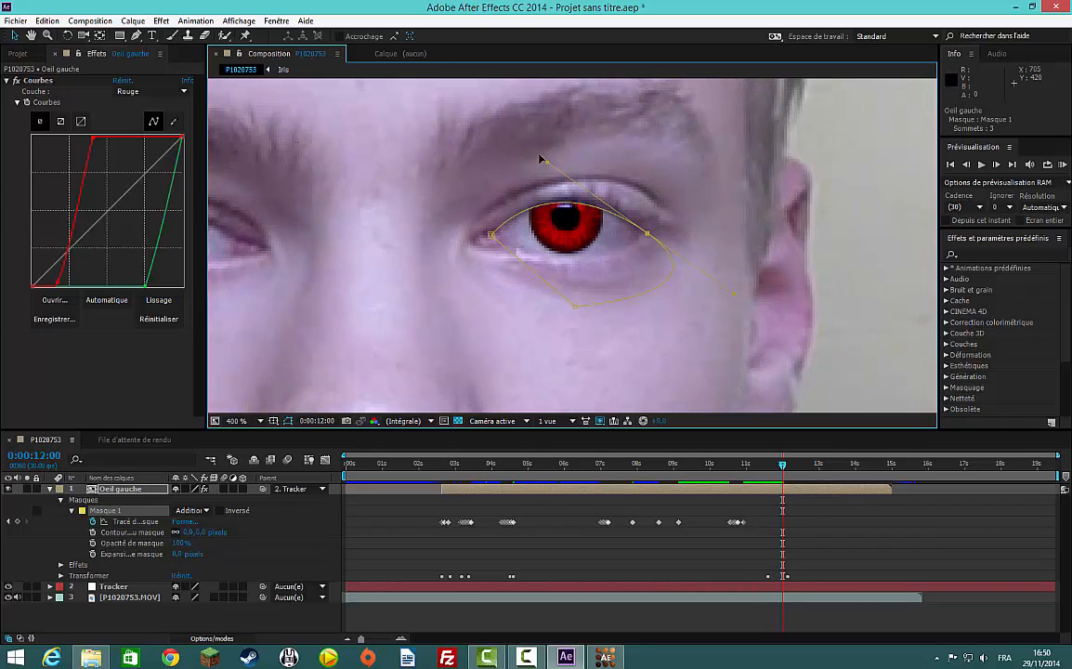
key("Page_Down")
key("Page_Down")
key("Page_Down")
key("Page_Down")
key("Page_Down")
key("Page_Down")
key("Page_Down")
key("Page_Down")
key("Page_Down")
key("Page_Down")
key("Page_Down")
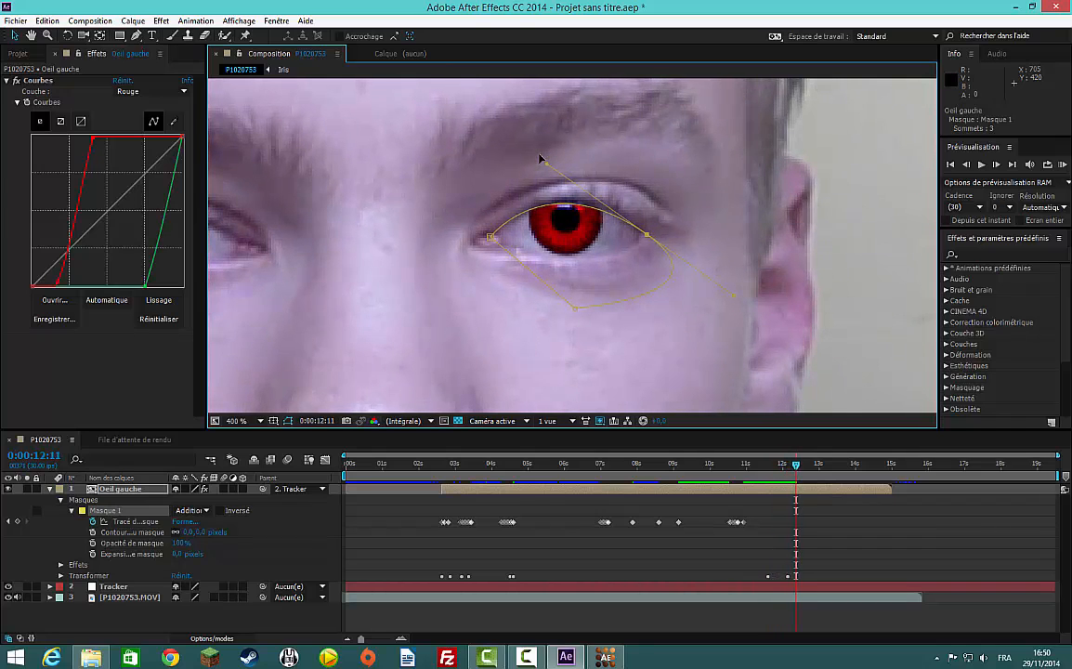
key("Page_Down")
key("Page_Down")
key("Page_Down")
key("Page_Down")
key("Page_Down")
key("Page_Down")
key("Page_Down")
key("Page_Down")
key("Page_Down")
key("Page_Down")
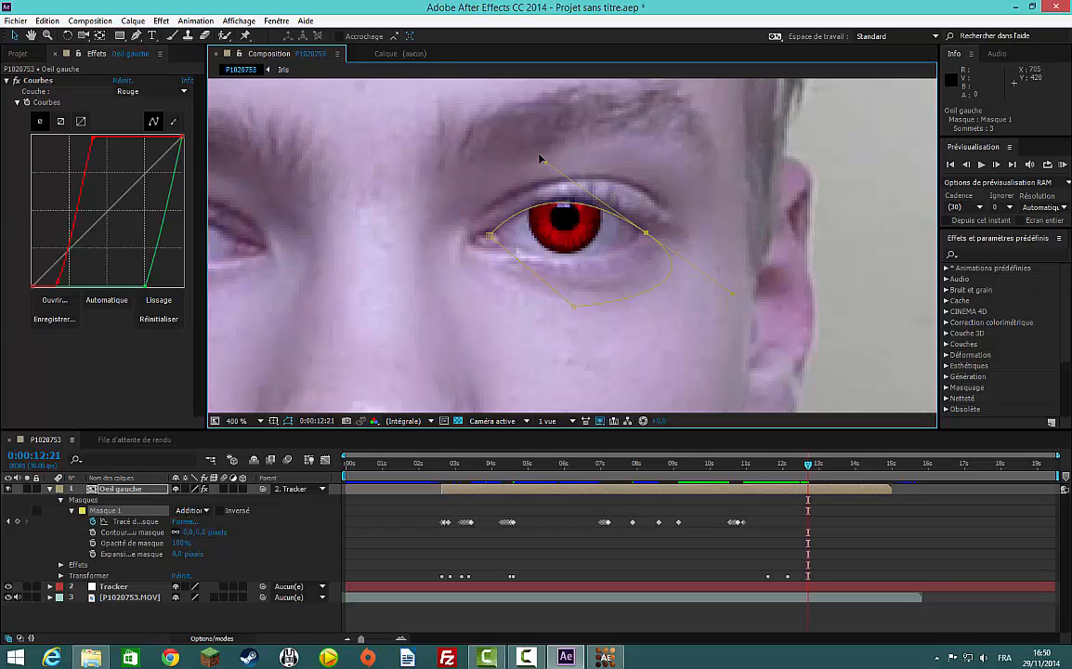
key("Page_Down")
key("Page_Down")
key("Page_Down")
key("Page_Down")
key("Page_Down")
key("Page_Down")
key("Page_Down")
key("Page_Down")
key("Page_Down")
key("Page_Down")
key("Page_Down")
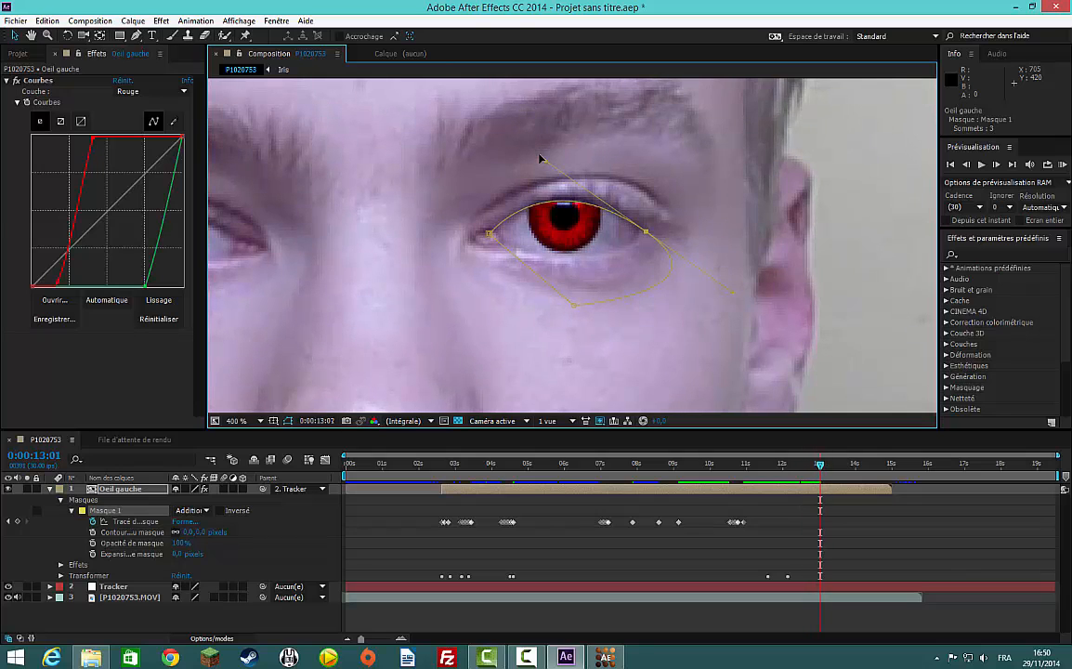
key("Page_Down")
key("Page_Down")
key("Page_Down")
key("Page_Down")
key("Page_Down")
key("Page_Down")
key("Page_Down")
key("Page_Down")
key("Page_Down")
key("Page_Down")
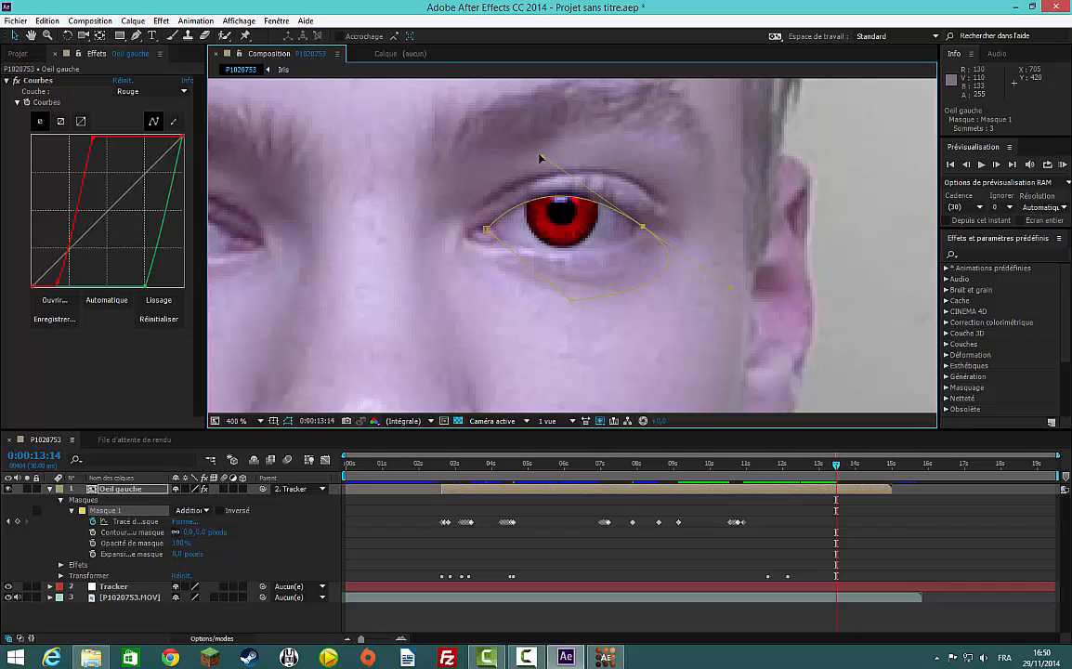
Go back to 0:00:13:01 and add a mask path keyframe to Masque 1 there.
key("Page_Up")
key("Page_Up")
key("Page_Up")
key("Page_Up")
key("Page_Up")
key("Page_Up")
key("Page_Up")
key("Page_Up")
key("Page_Up")
key("Page_Up")
key("Page_Up")
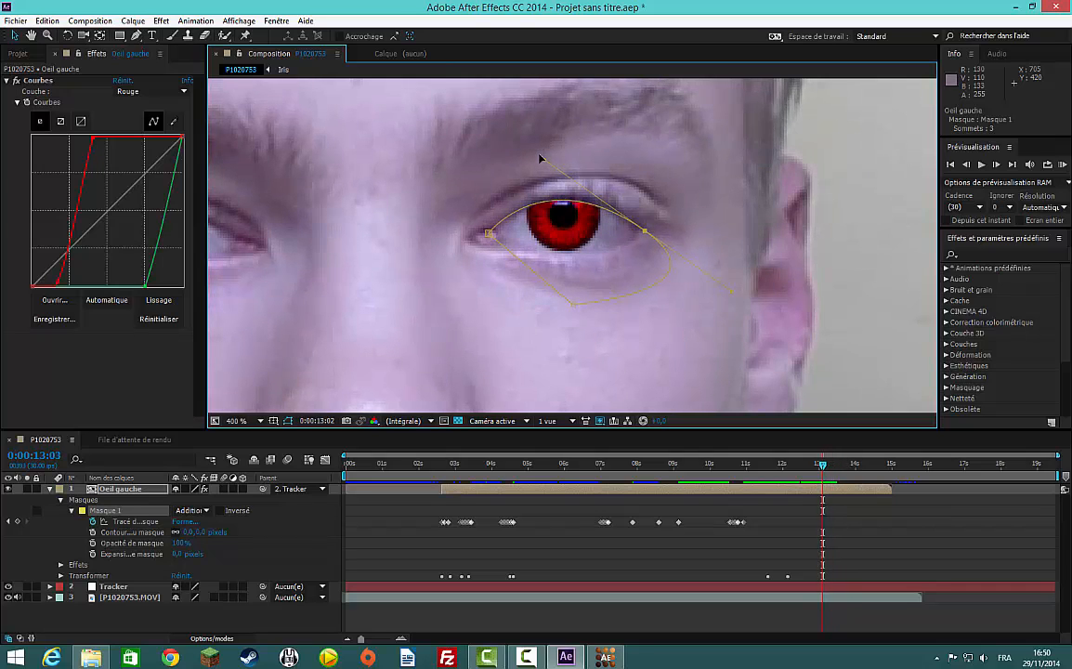
key("Page_Up")
left_click(135, 521)
right_click(137, 521)
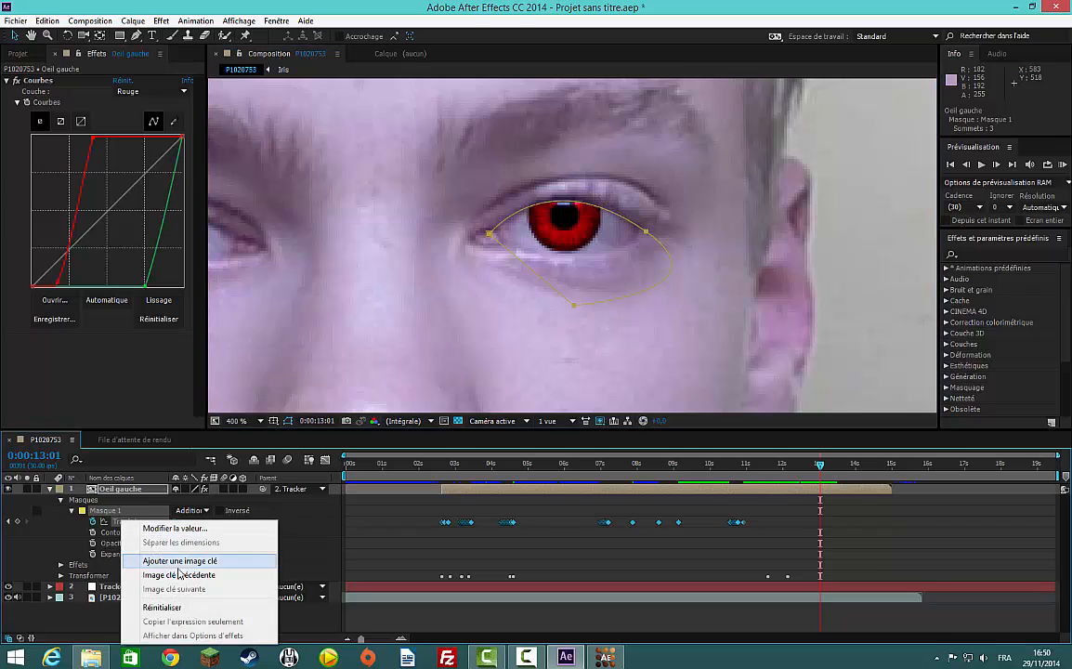
left_click(179, 560)
left_click_drag(133, 532, 710, 237)
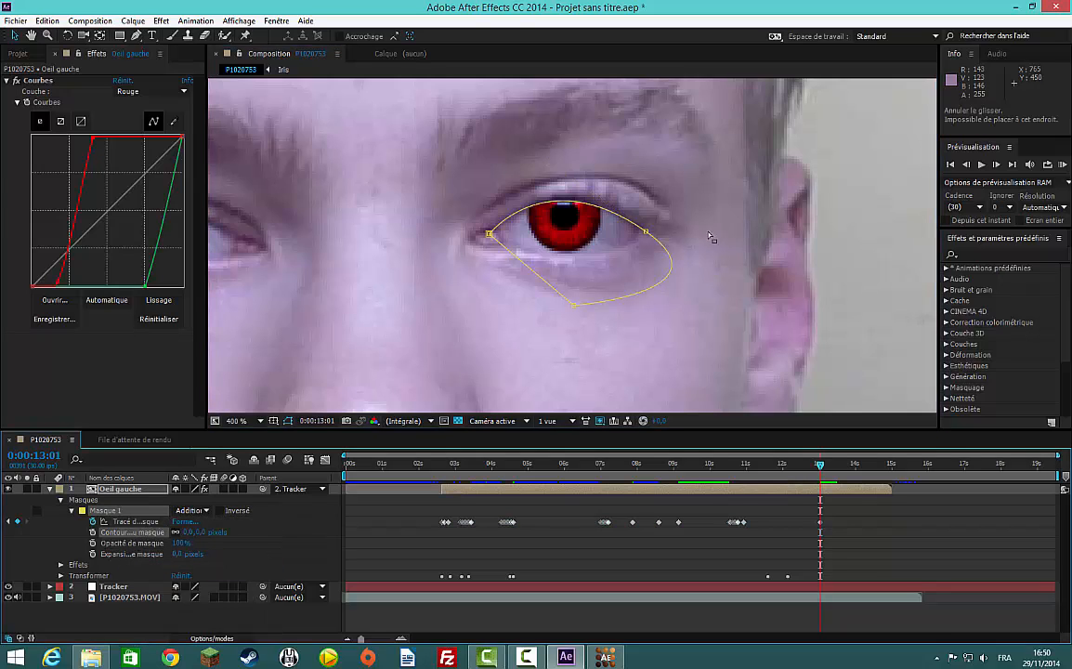
Raise Masque 1's upper curve slightly at 0:00:13:16 using the outer-corner point's upper handle.
left_click(646, 231)
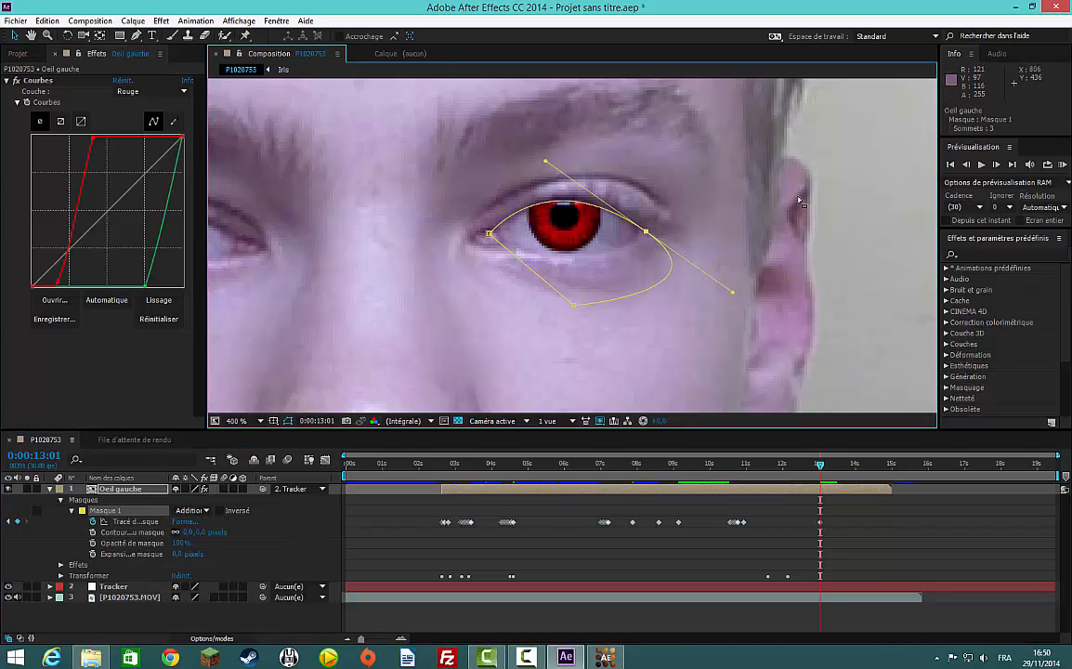
key("space")
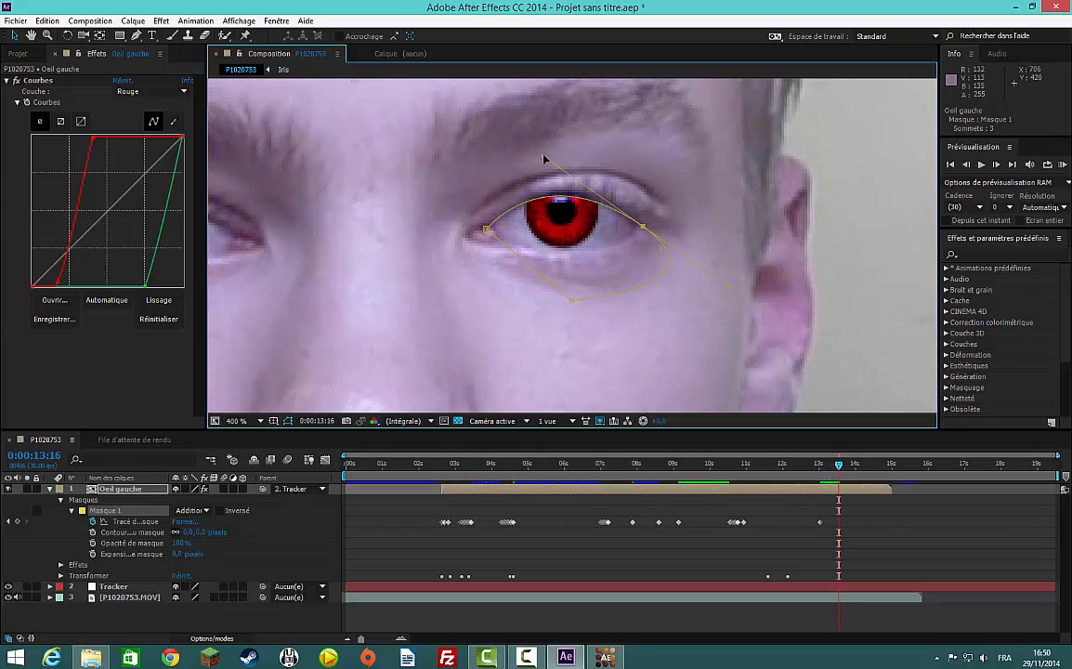
left_click_drag(545, 159, 555, 152)
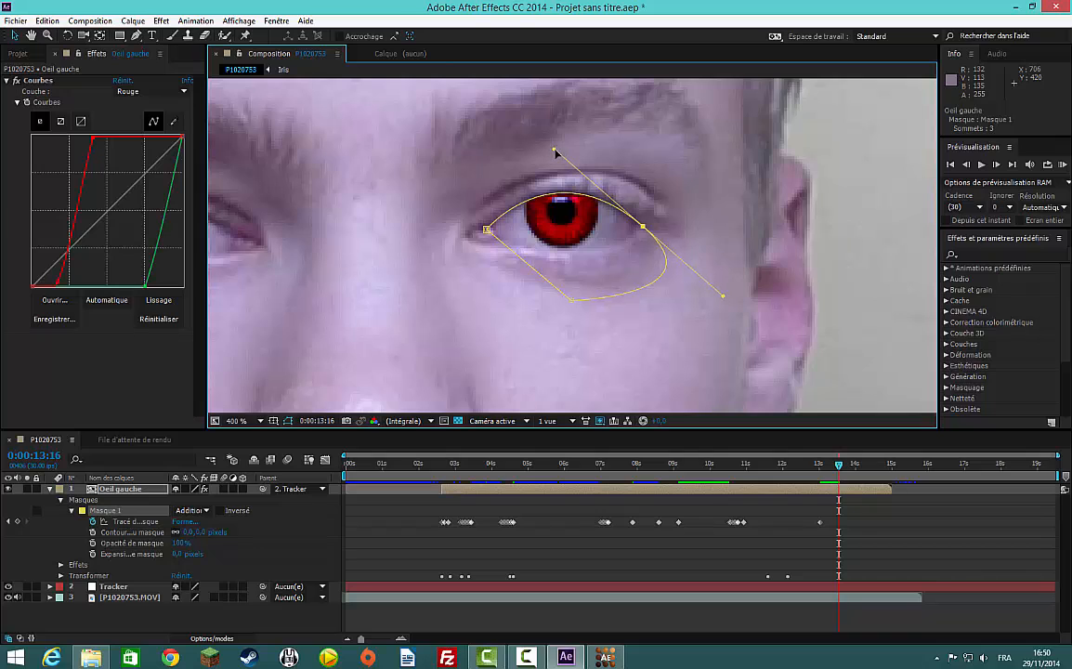
Play ahead to the next blink and add a mask path keyframe to Masque 1 at 0:00:14:03.
key("space")
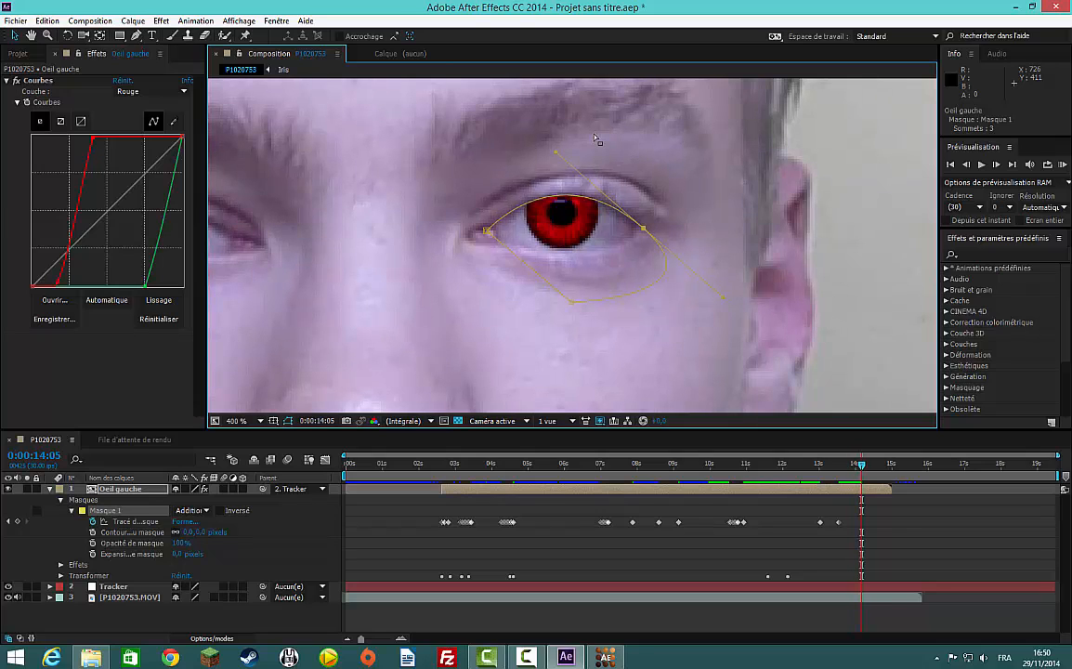
key("space")
key("Page_Up")
key("Page_Up")
key("Page_Up")
left_click(287, 459)
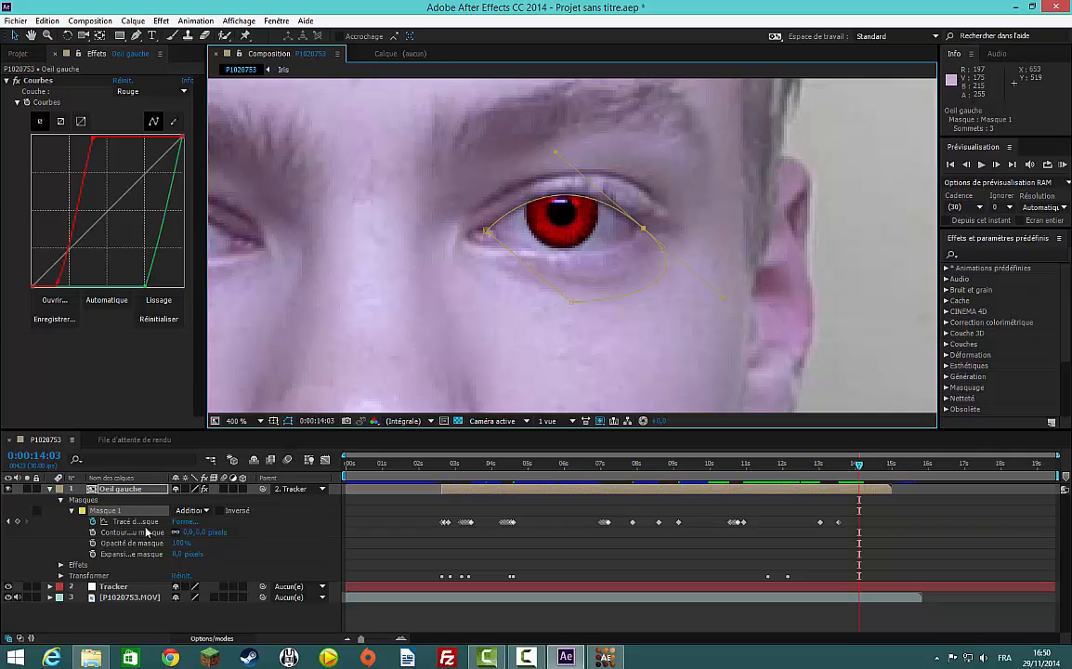
right_click(146, 531)
left_click(205, 445)
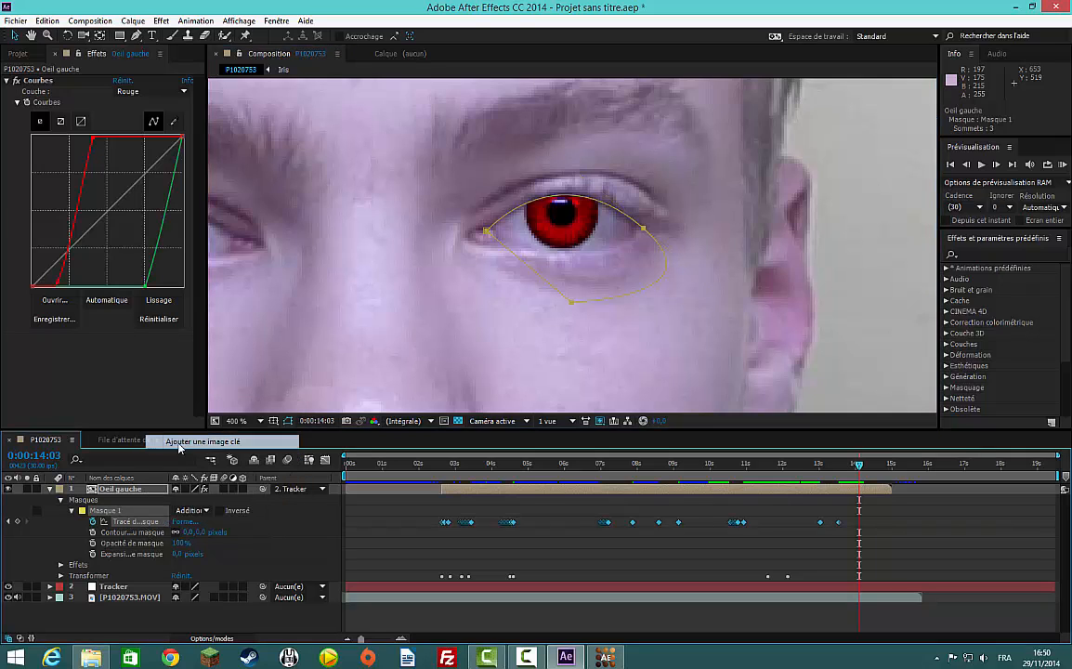
left_click(159, 532)
Lower Masque 1's outer-corner handle at 0:00:14:05, and lift it gradually through 0:00:14:10 to follow the blink.
key("Page_Down")
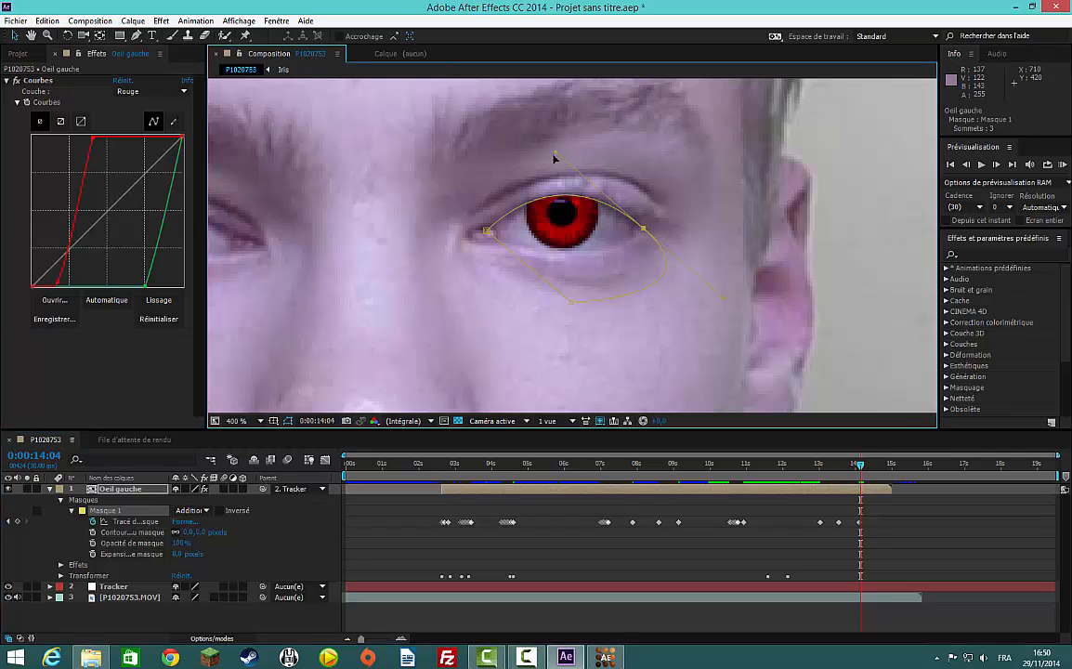
left_click_drag(643, 227, 539, 223)
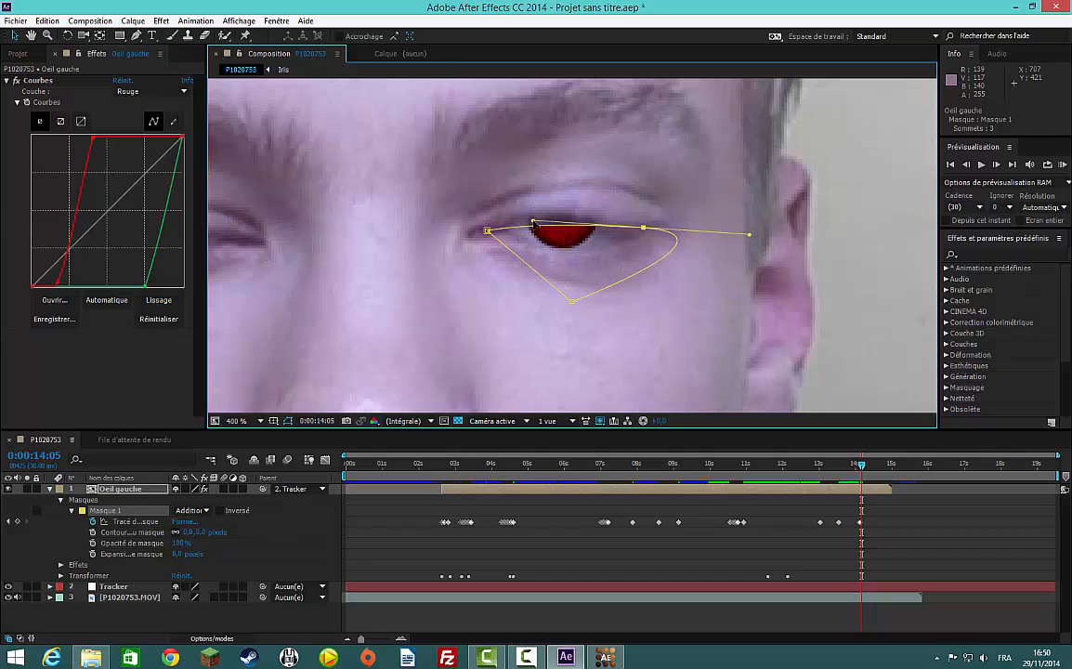
key("Page_Down")
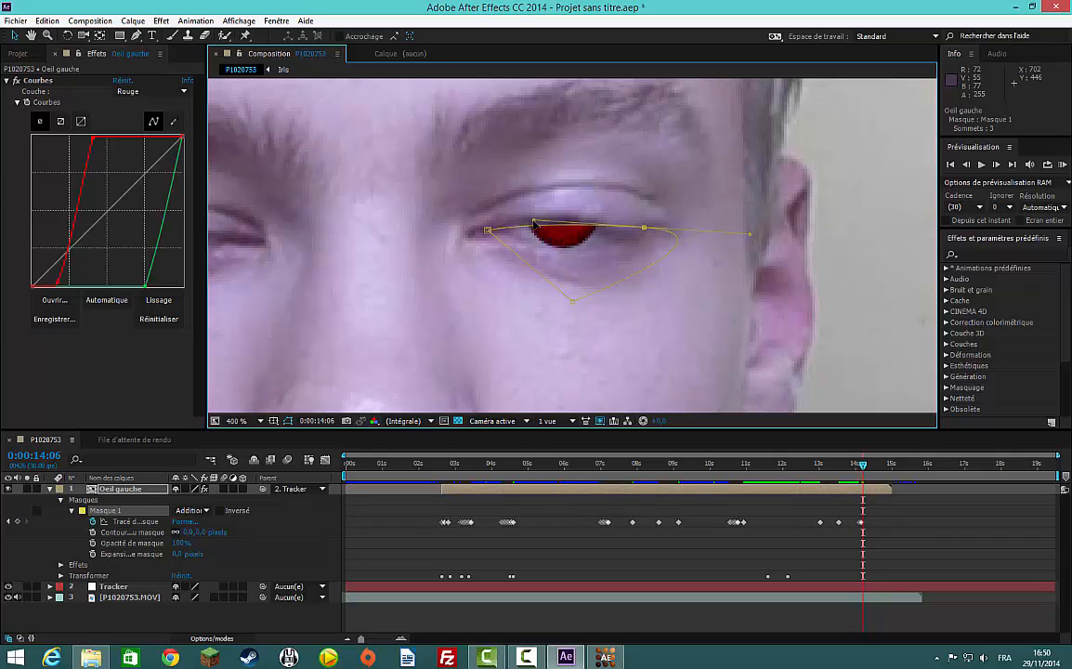
left_click_drag(534, 225, 560, 171)
key("Page_Down")
key("Page_Down")
key("Page_Down")
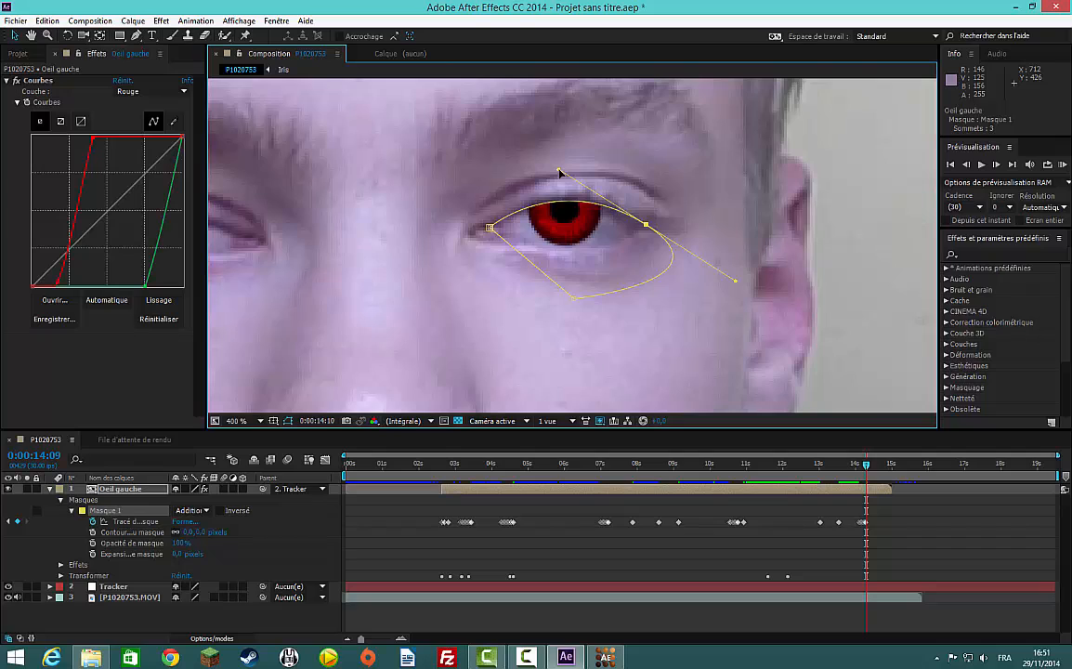
key("Page_Down")
left_click_drag(559, 171, 556, 164)
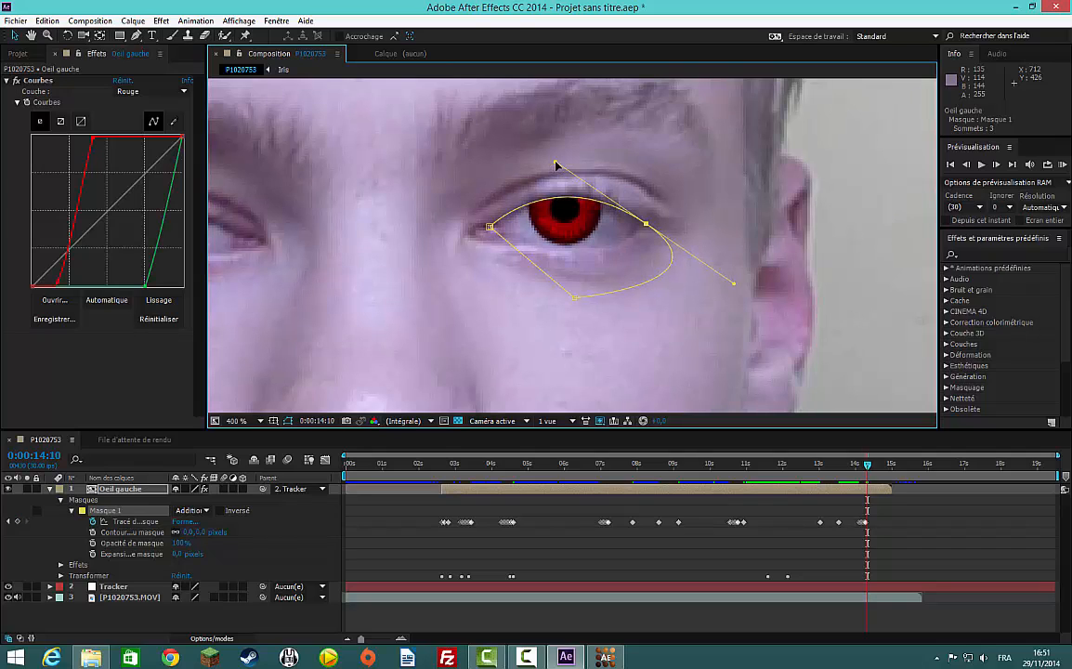
Raise Masque 1's outer-corner handle slightly at 0:00:14:21 so the upper curve meets the fully open eyelid.
key("Page_Down")
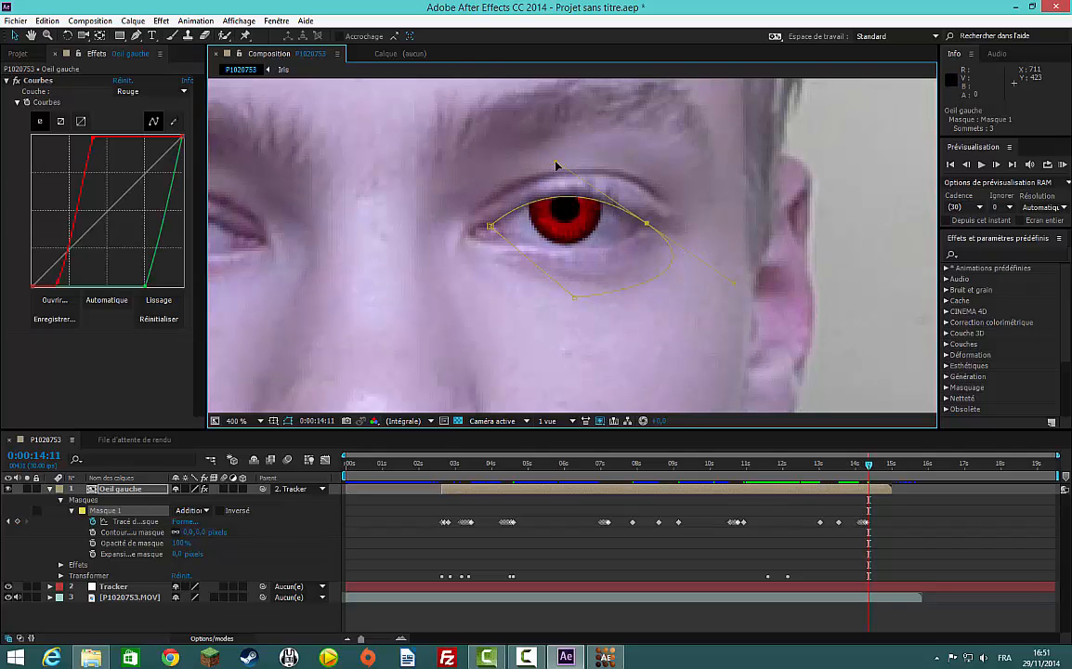
key("Page_Down")
key("Page_Down")
key("Page_Down")
key("Page_Down")
key("Page_Down")
key("Page_Down")
key("Page_Down")
key("Page_Down")
key("Page_Down")
key("Page_Down")
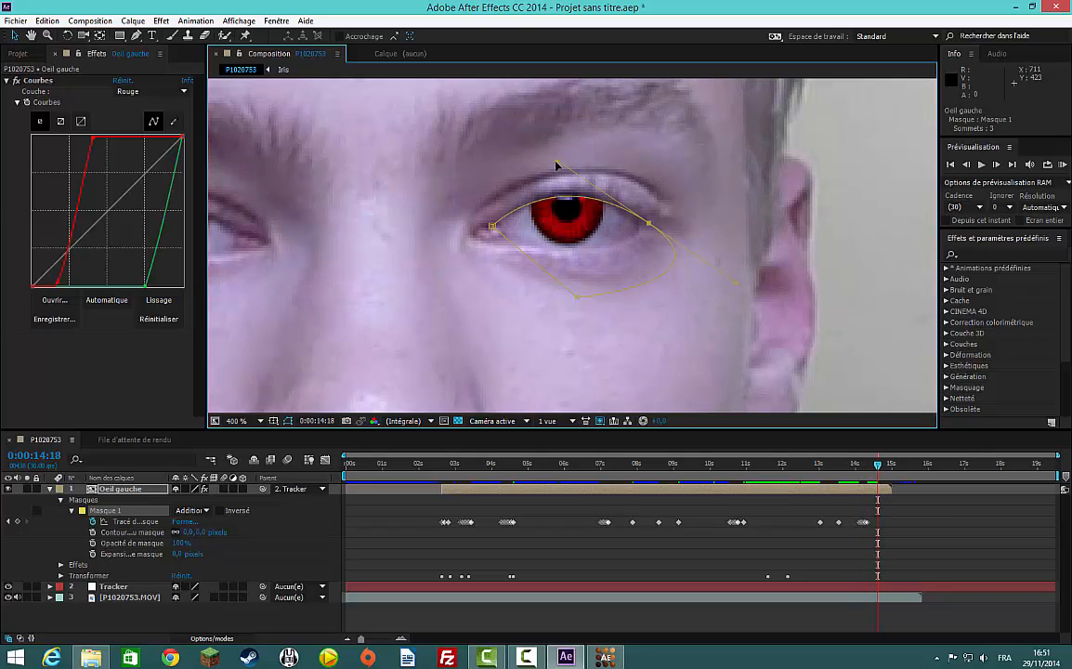
left_click_drag(555, 164, 559, 156)
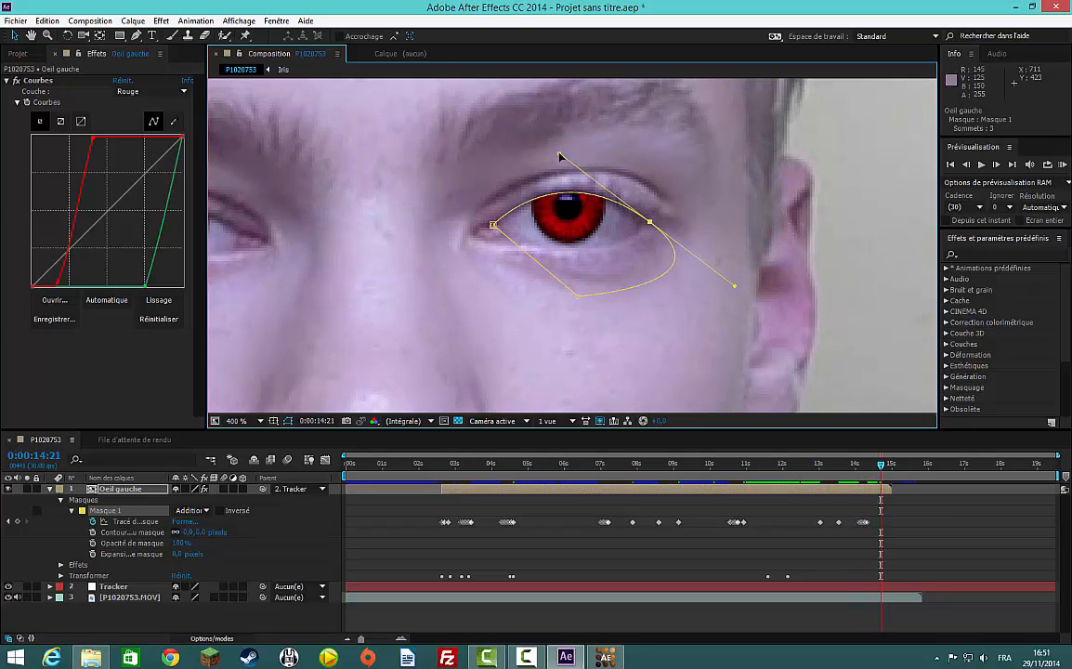
Check the frames where the eye closes again, and add a mask path keyframe to Masque 1 at 0:00:14:22.
key("Page_Down")
key("Page_Down")
key("Page_Down")
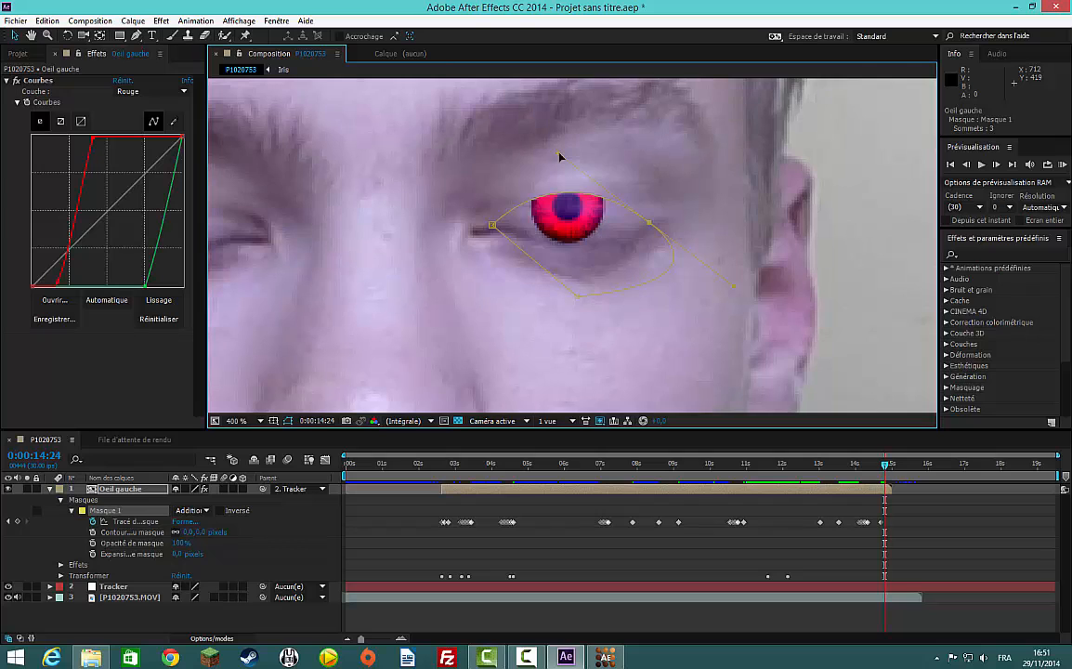
key("Page_Down")
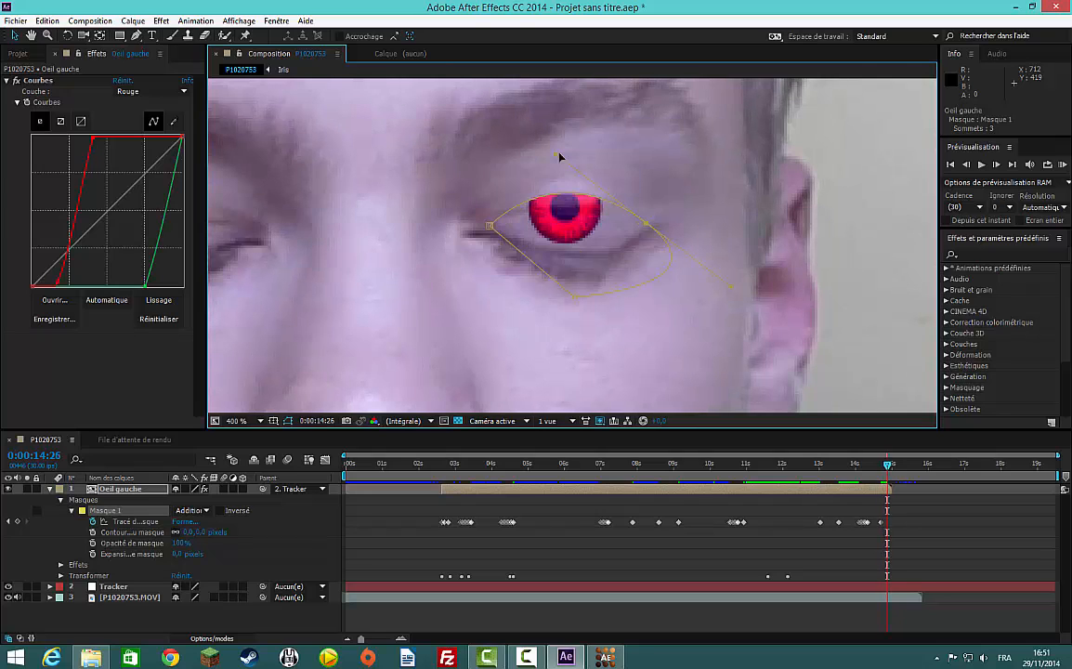
key("Page_Up")
key("Page_Up")
key("Page_Up")
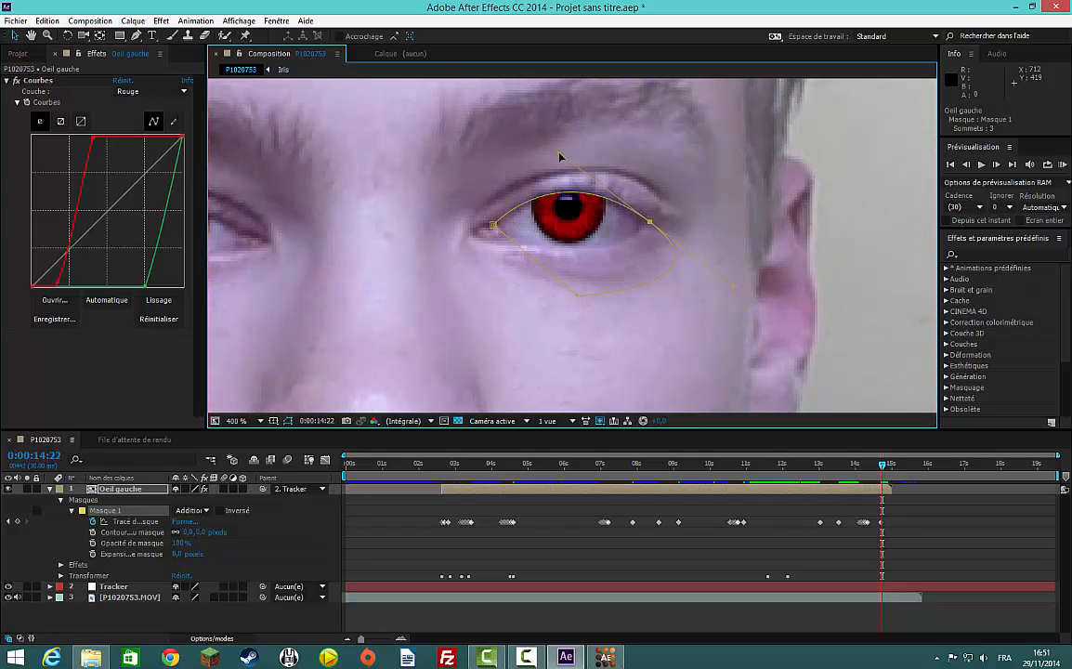
left_click(119, 522)
right_click(127, 521)
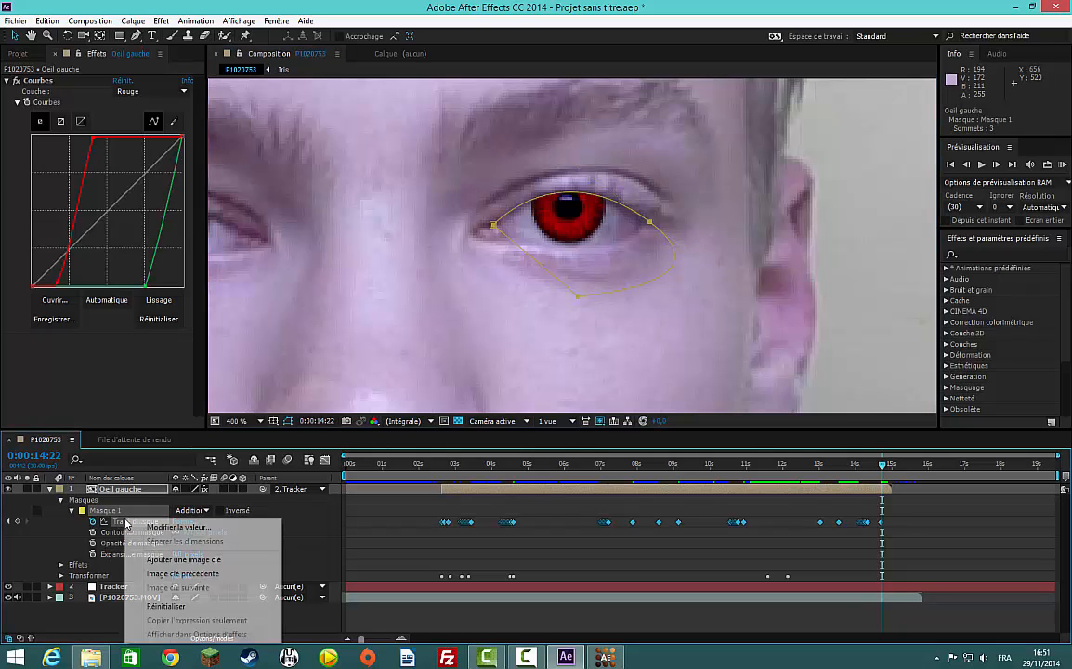
left_click(184, 559)
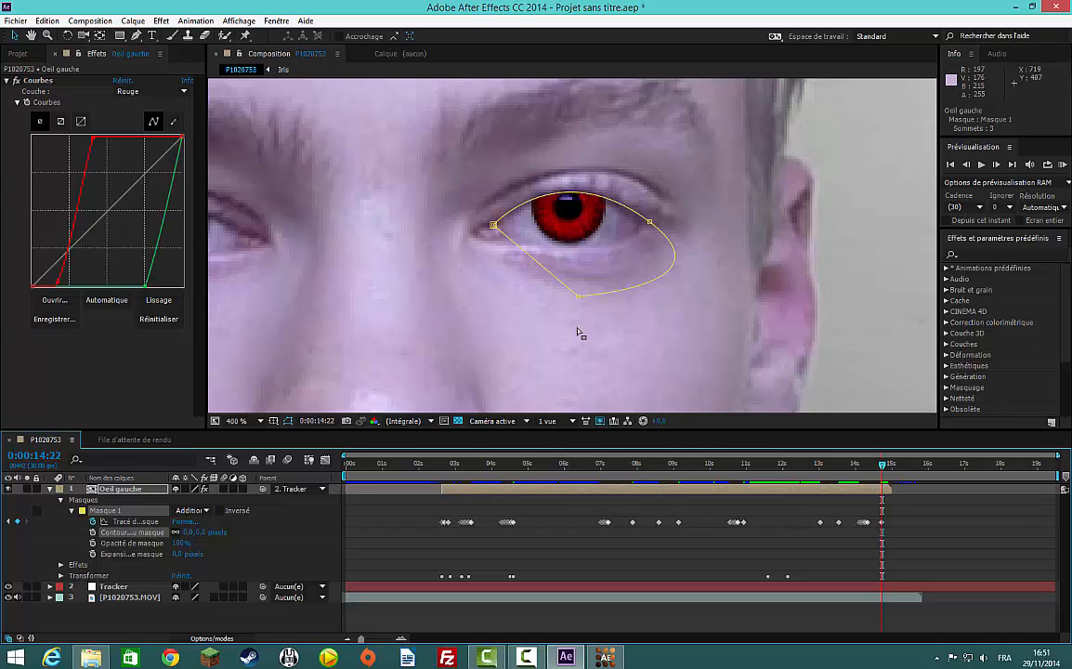
Pull Masque 1's outer-corner handle down below the iris for the closing eyelid, and trim the Oeil gauche layer's end to 0:00:14:24.
key("Page_Down")
left_click(650, 225)
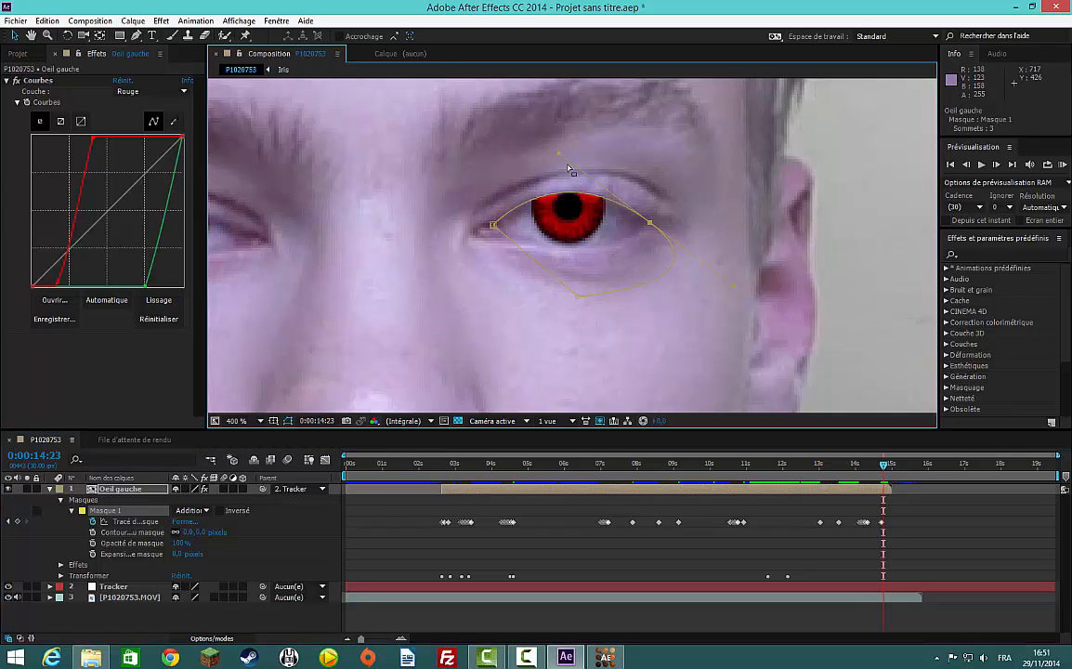
left_click_drag(558, 153, 562, 288)
key("Page_Down")
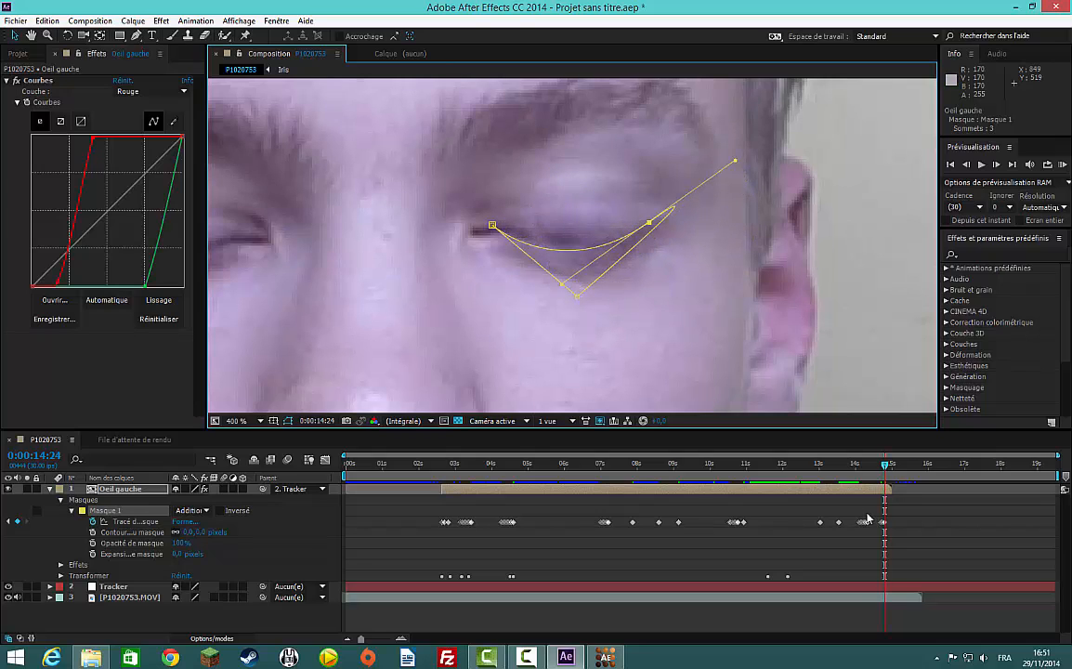
left_click_drag(890, 490, 883, 488)
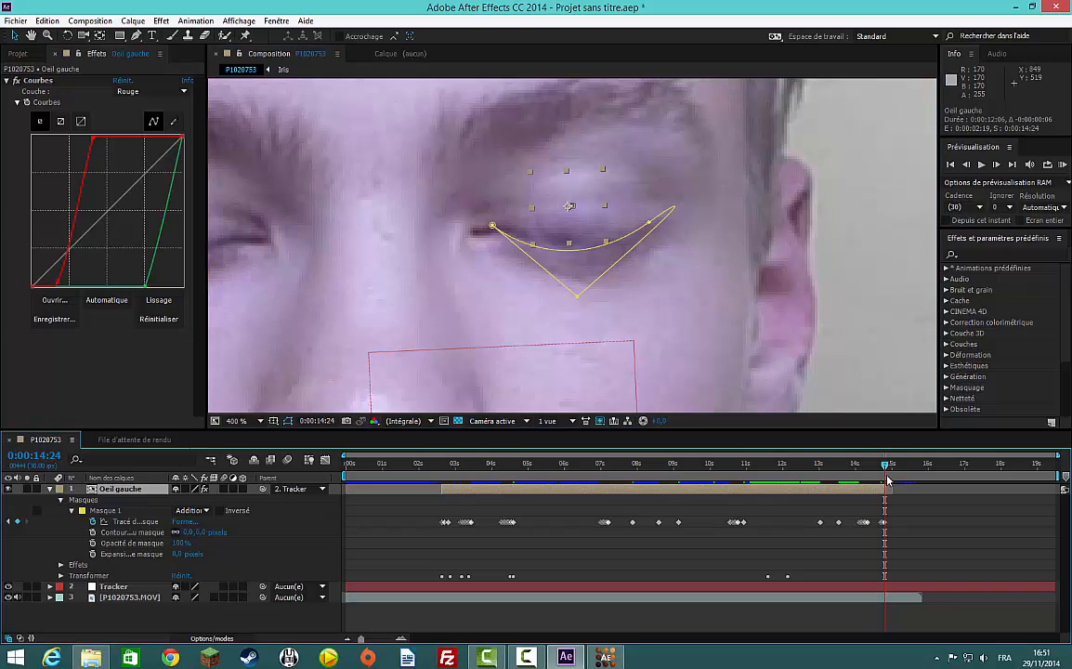
Step through the frames after the iris layer's end to 0:00:15:08 and check the whole picture at 100%.
key("Page_Down")
key("Page_Down")
key("Page_Down")
key("Page_Down")
key("Page_Down")
key("Page_Down")
key("Page_Down")
key("Page_Down")
key("Page_Down")
key("Page_Down")
key("Page_Down")
key("Page_Down")
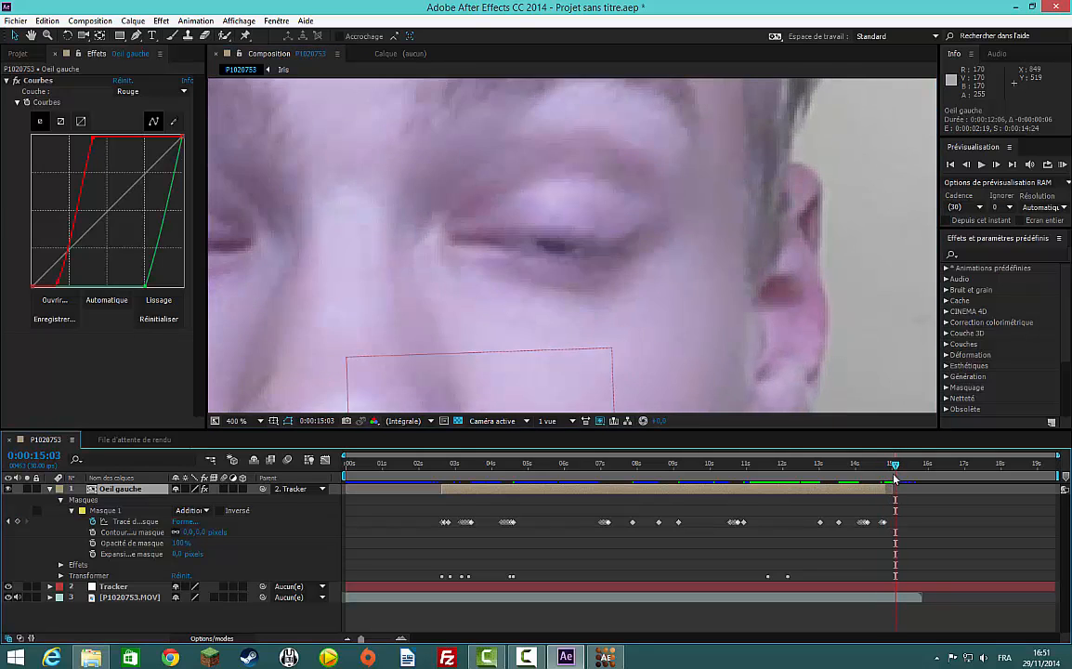
key("Page_Down")
key("Page_Down")
key("slash")
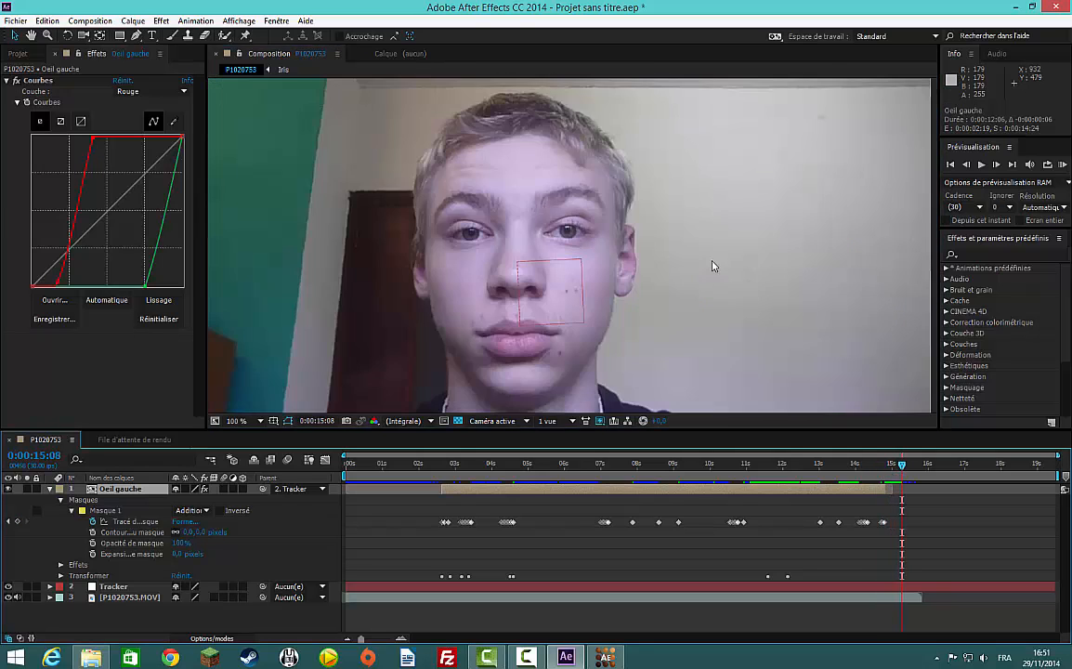
left_click(734, 266)
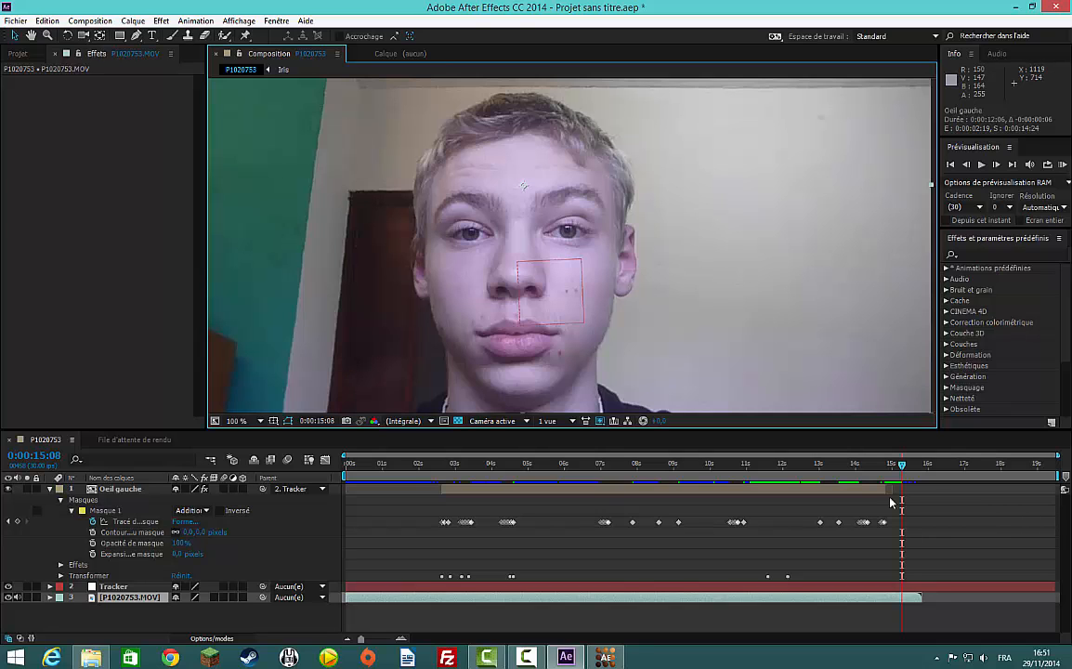
Play back the whole iris effect from 0:00:02:19, and replay its start from 0:00:02:06.
left_click_drag(913, 465, 446, 482)
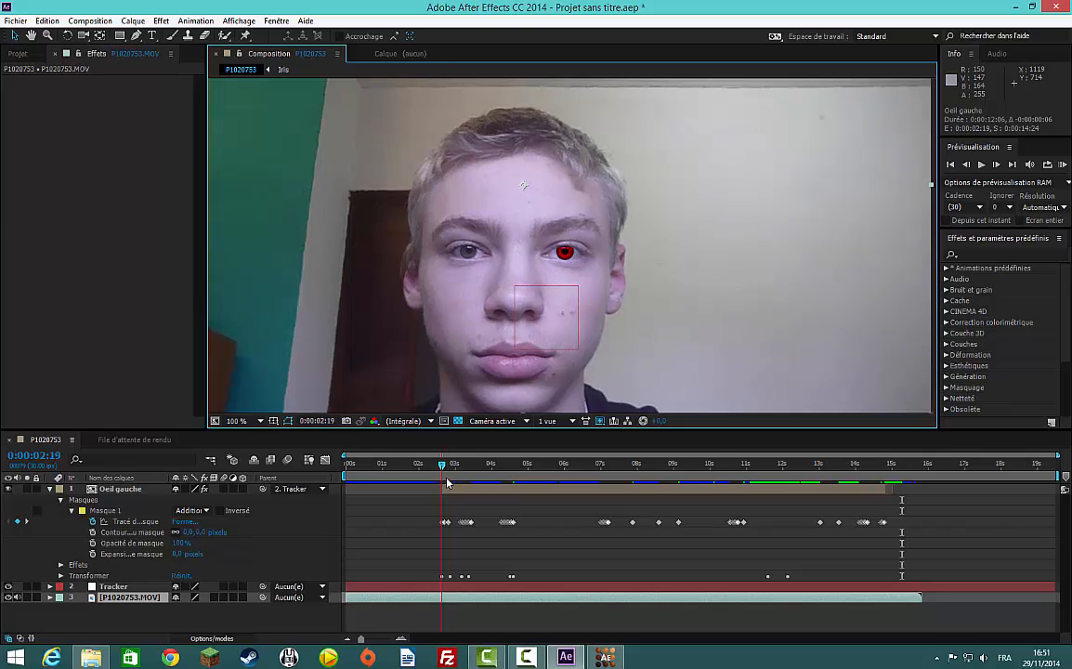
key("space")
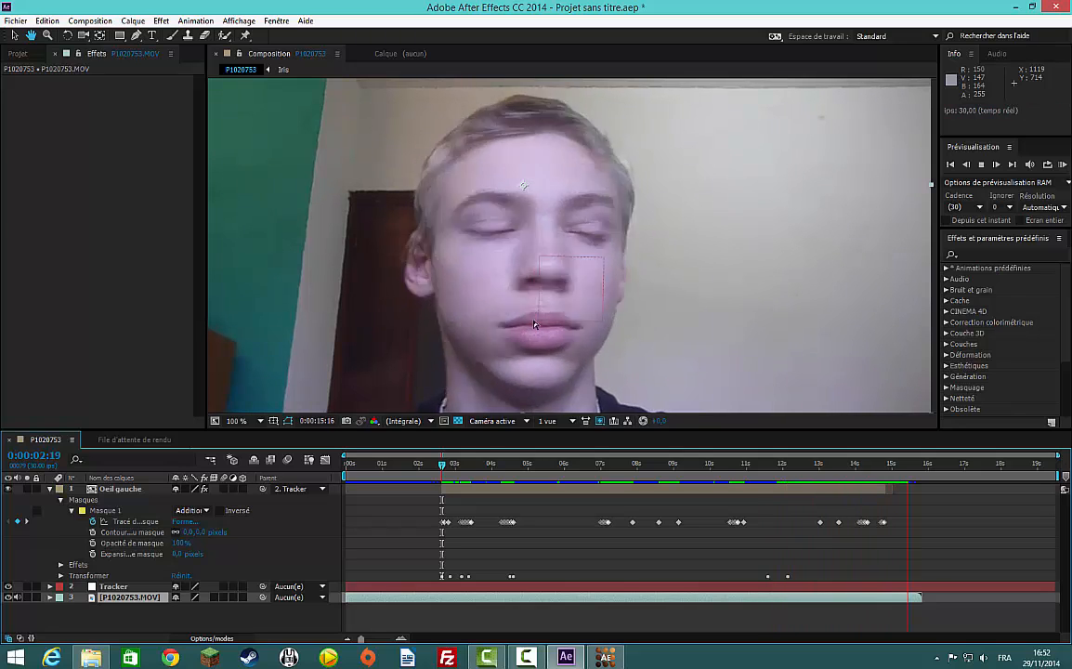
key("space")
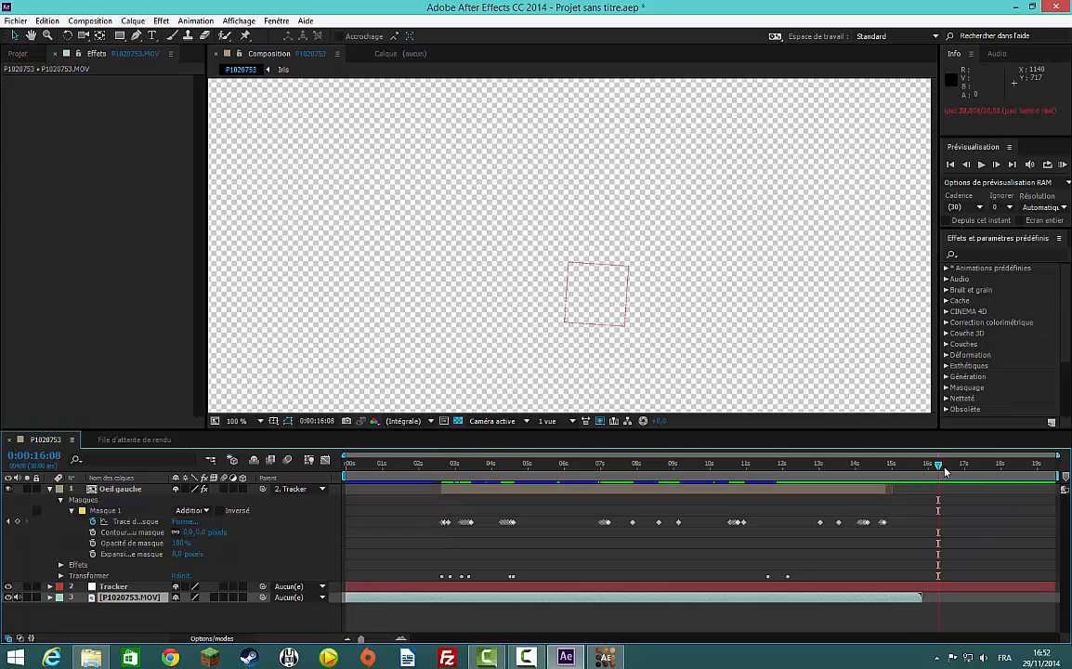
left_click_drag(944, 472, 429, 461)
left_click(474, 469)
key("space")
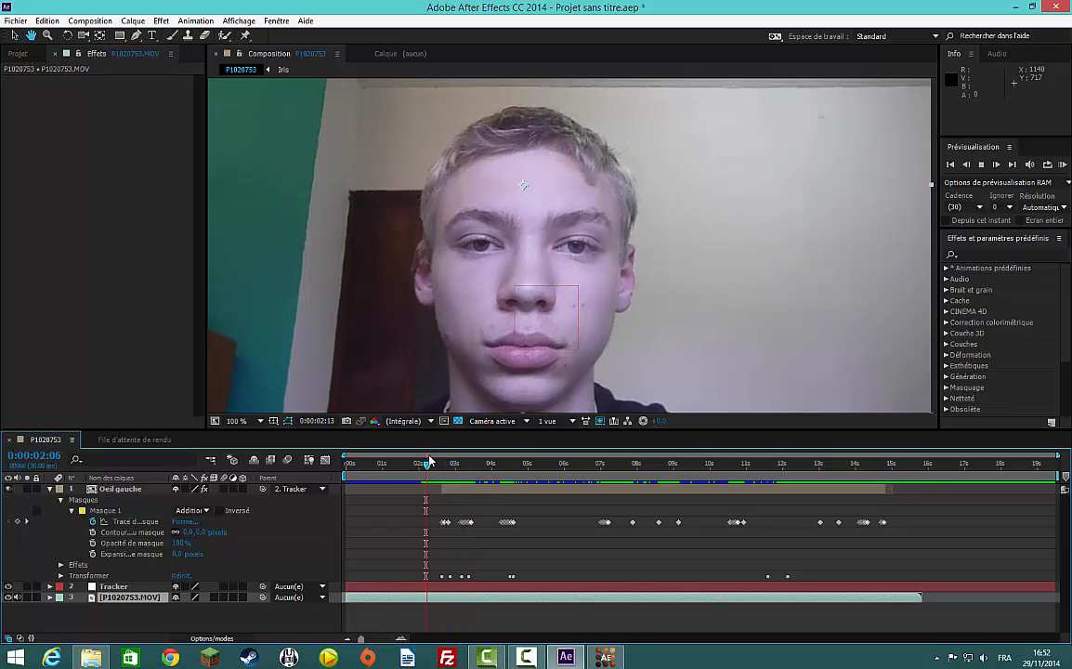
key("space")
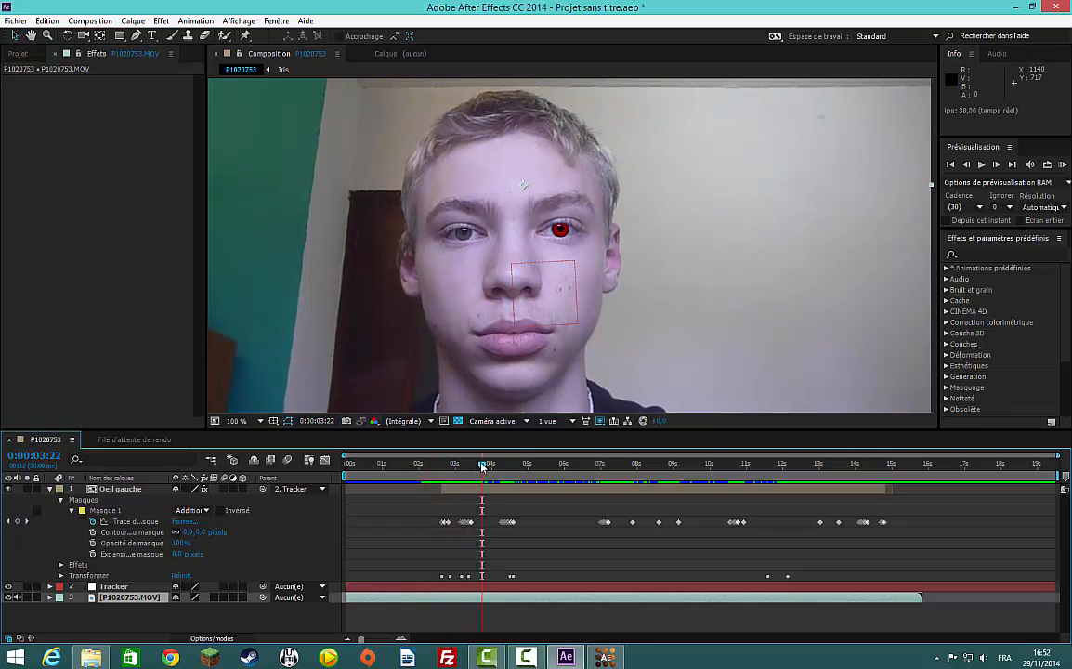
Collapse the Oeil gauche layer's masks, reveal its transform properties, and add an opacity keyframe of 0% at 0:00:02:19.
mouse_move(482, 466)
left_mouse_down()
mouse_move(430, 458)
mouse_move(465, 469)
mouse_move(442, 467)
left_mouse_up()
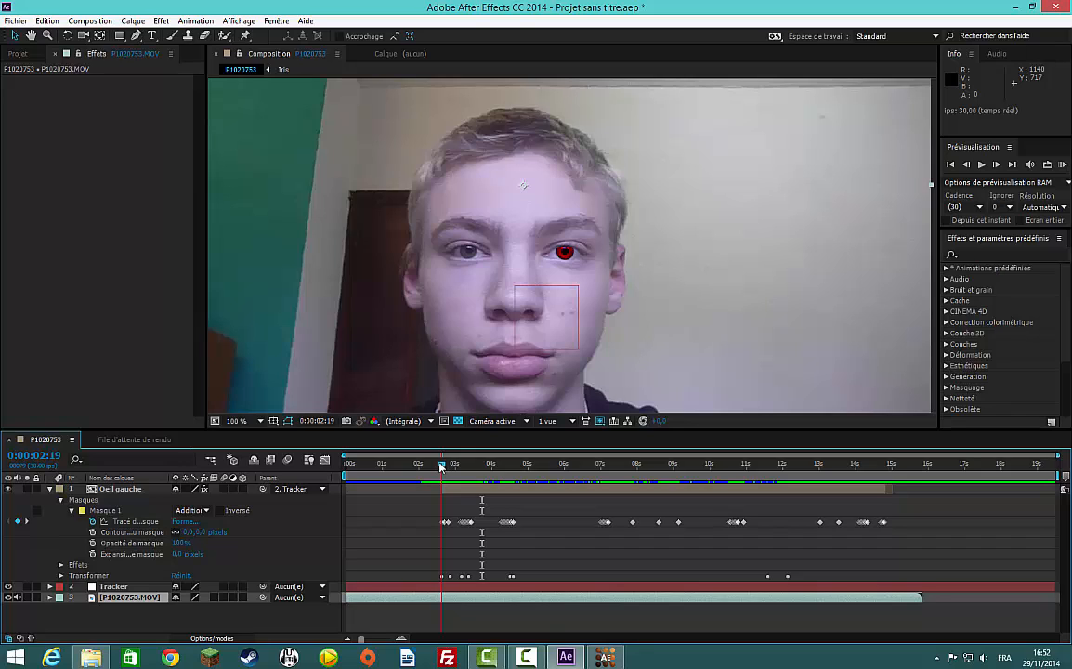
left_click(109, 546)
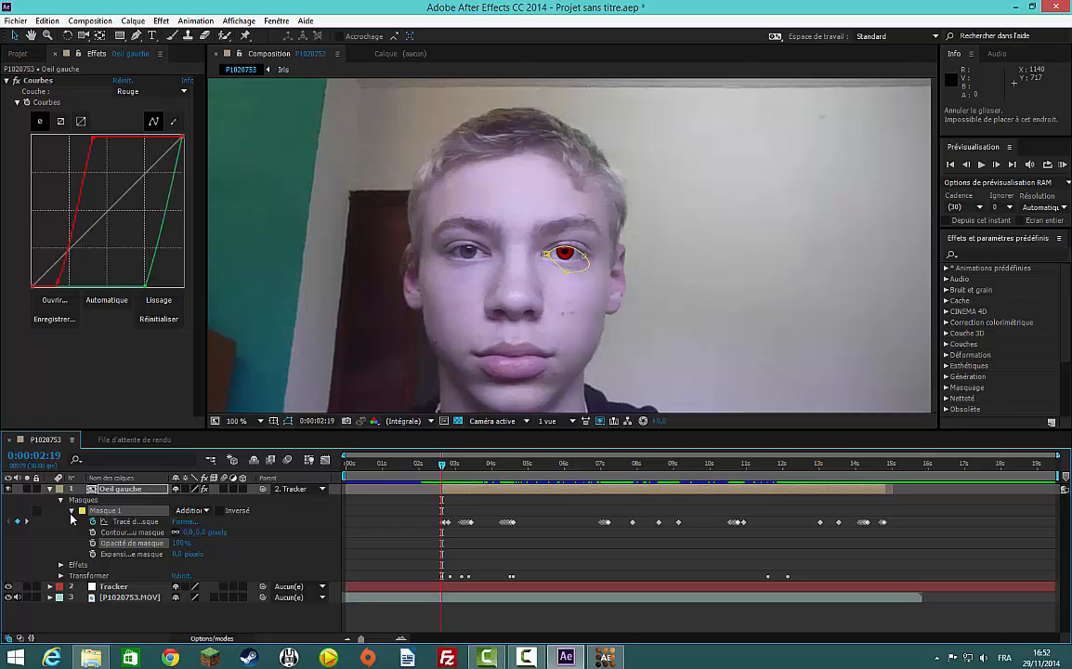
left_click(72, 509)
left_click(60, 500)
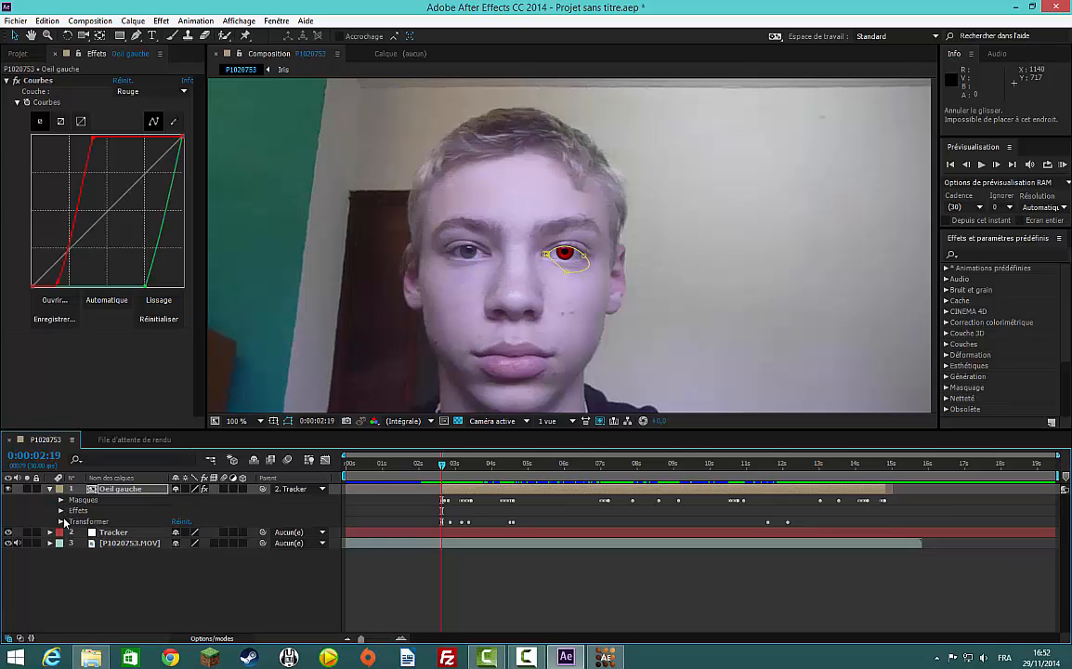
left_click(61, 521)
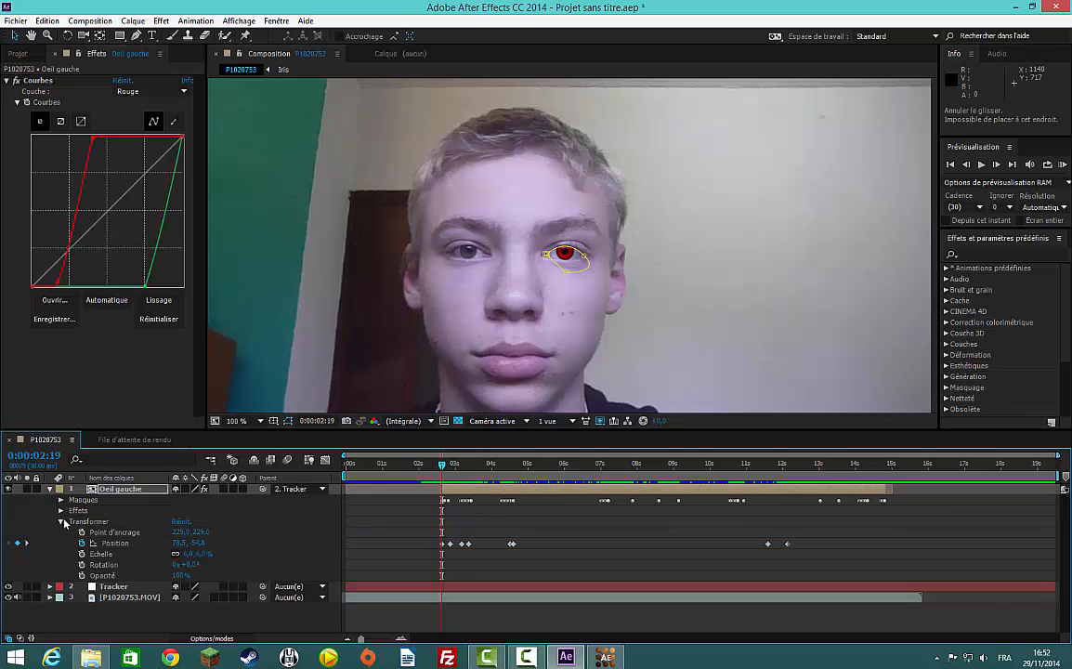
left_click(83, 576)
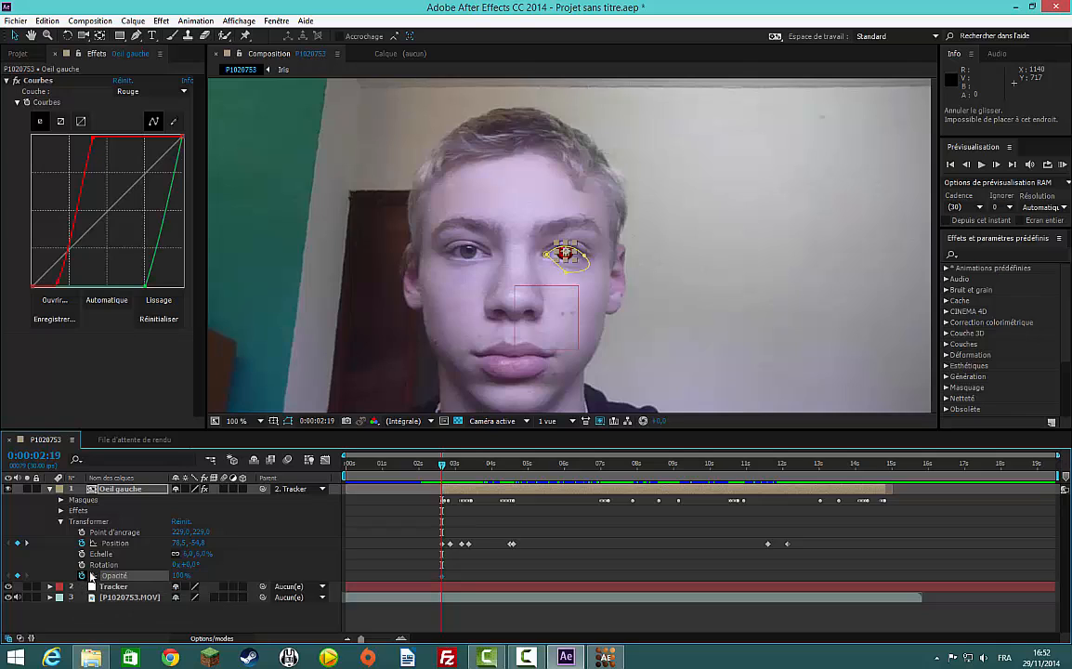
left_click(181, 576)
key("Return")
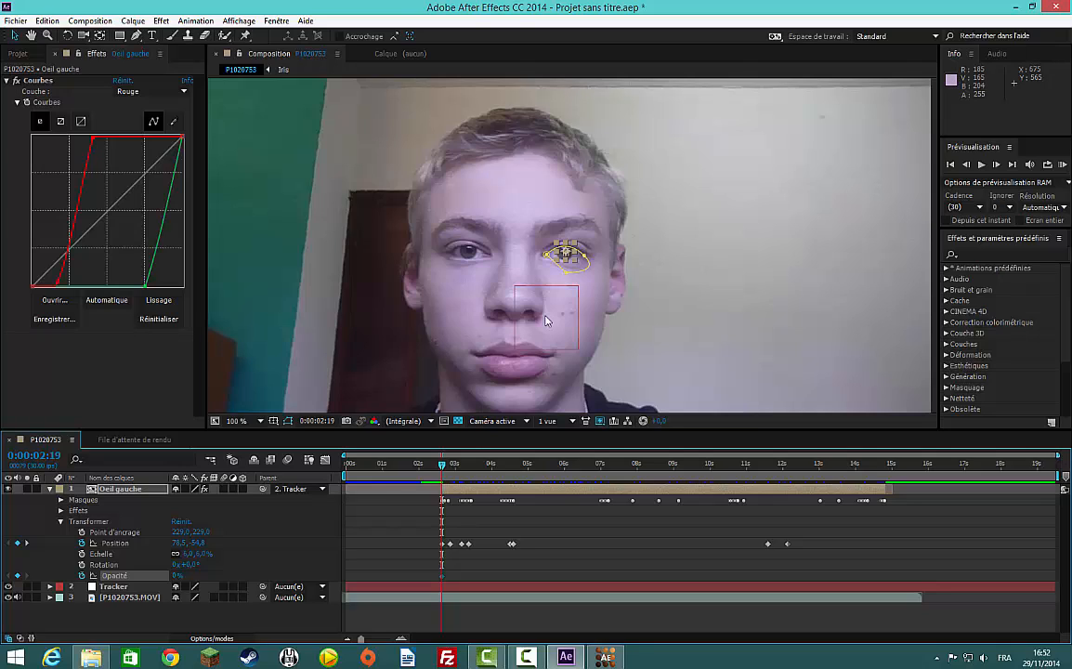
Keyframe the Oeil gauche layer's opacity at 10% on 0:00:02:21 and 20% on 0:00:02:23.
key("Page_Down")
key("Page_Down")
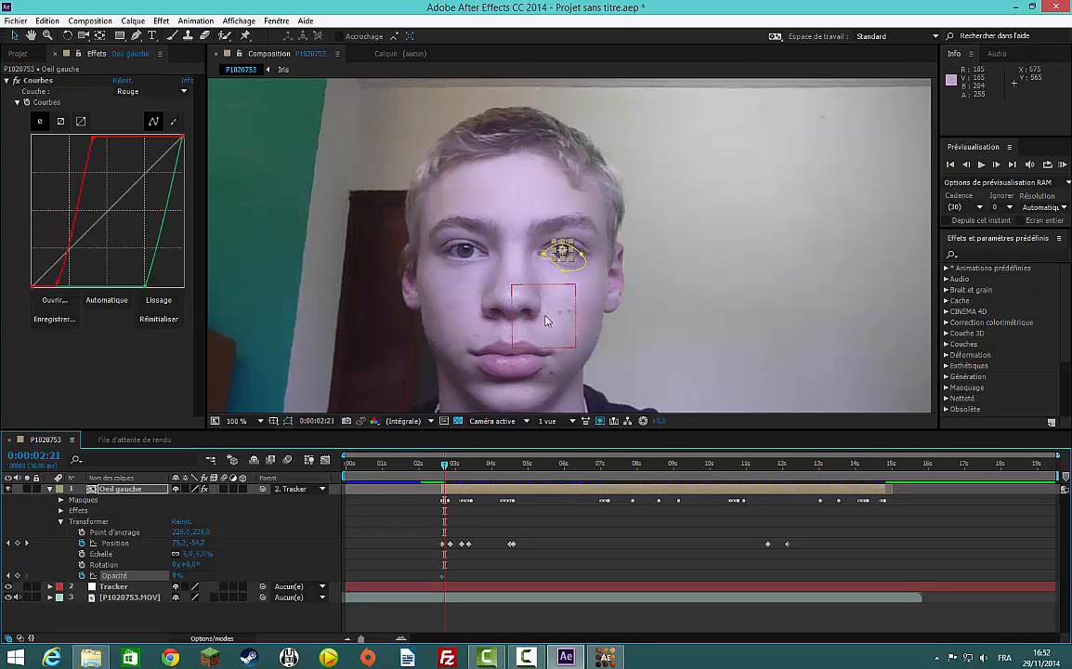
left_click(176, 576)
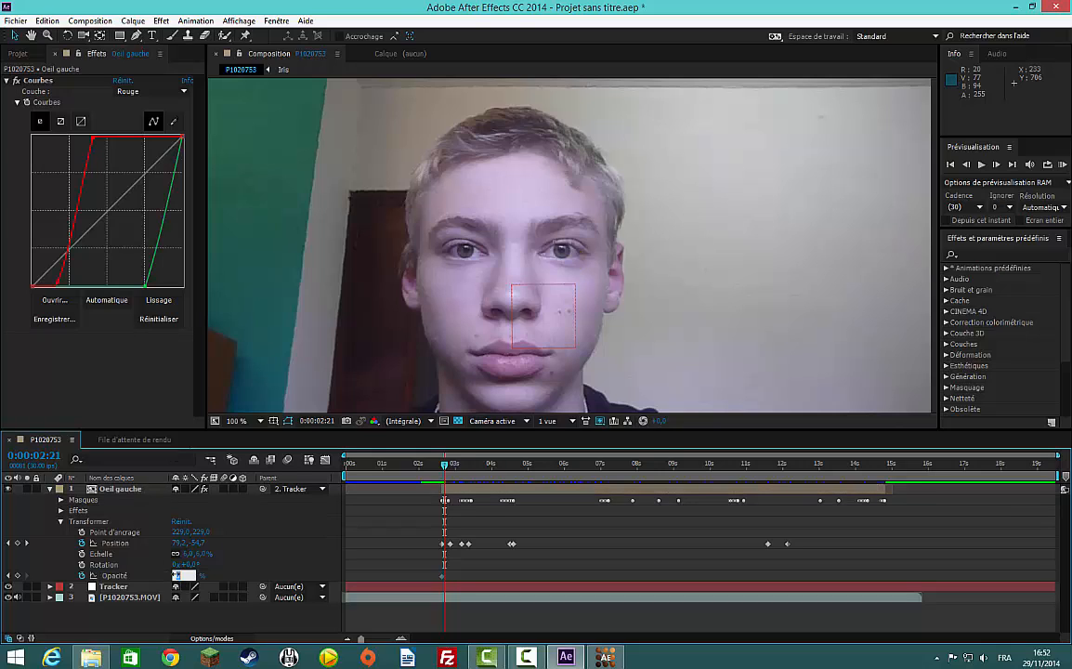
type("10")
key("Return")
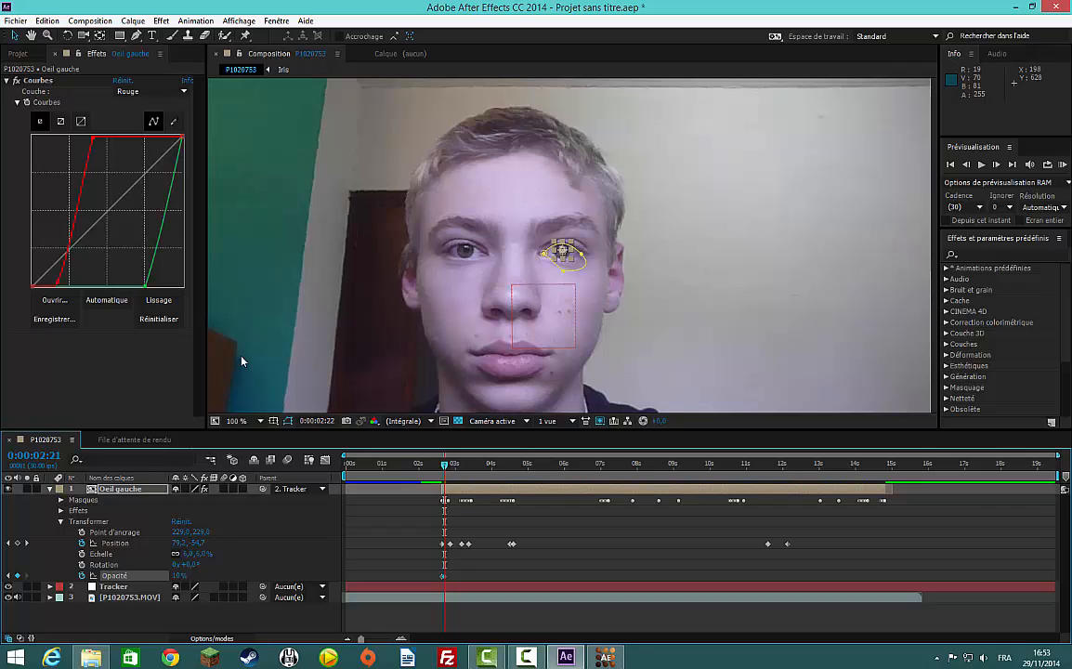
key("Page_Down")
key("Page_Down")
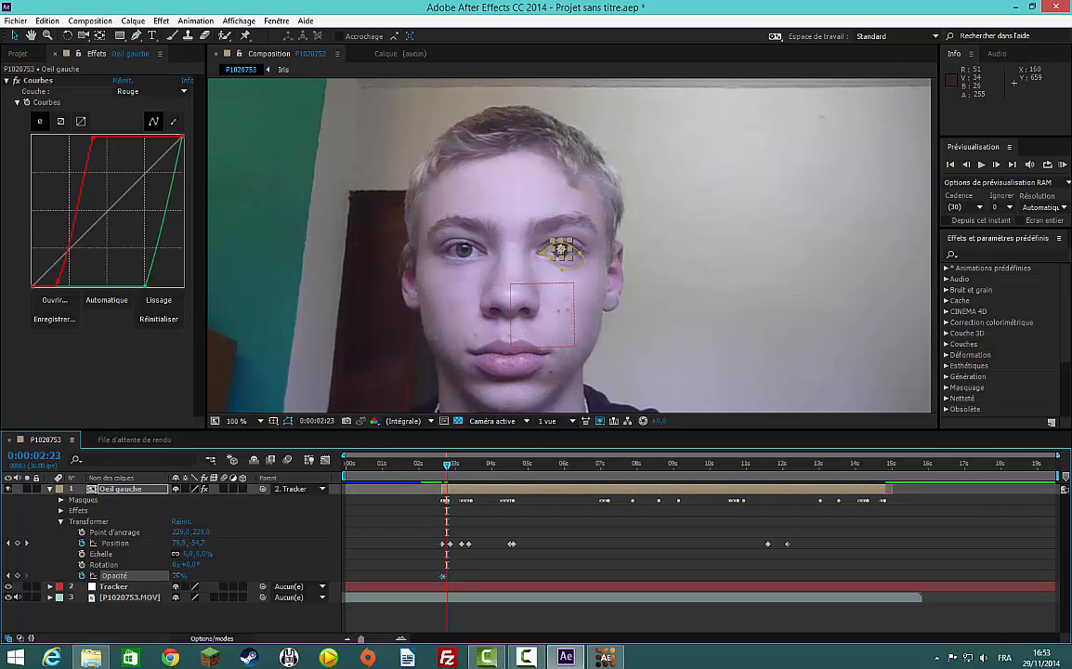
left_click(176, 576)
Continue the fade-in with opacity keyframes of 30% at 0:00:02:25 and 40% at 0:00:02:27.
key("Page_Down")
key("Page_Down")
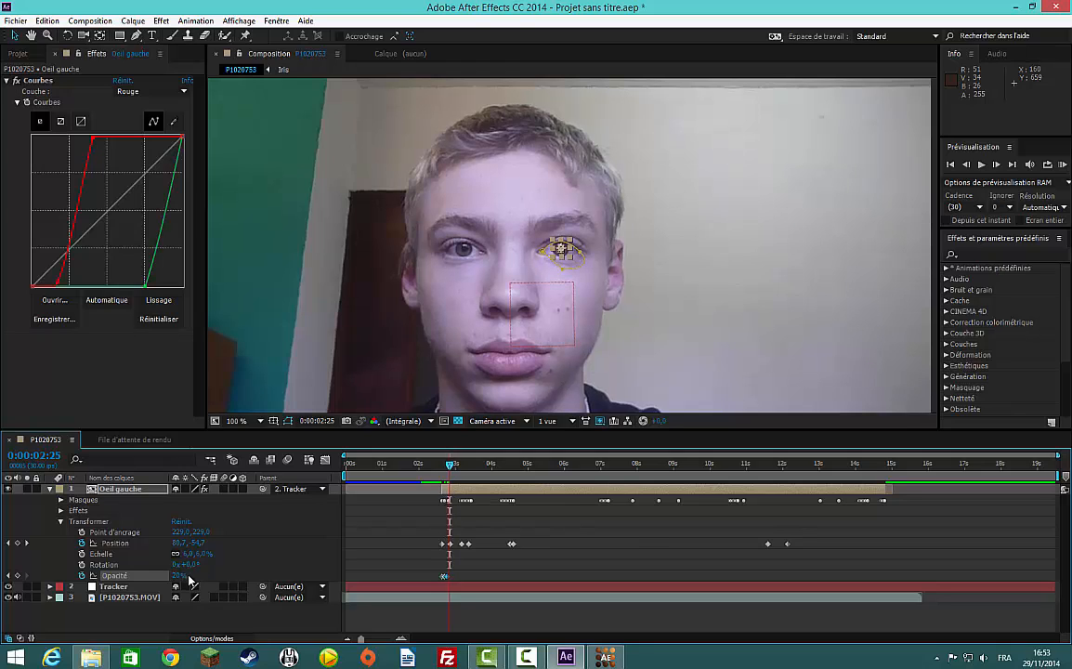
left_click(171, 578)
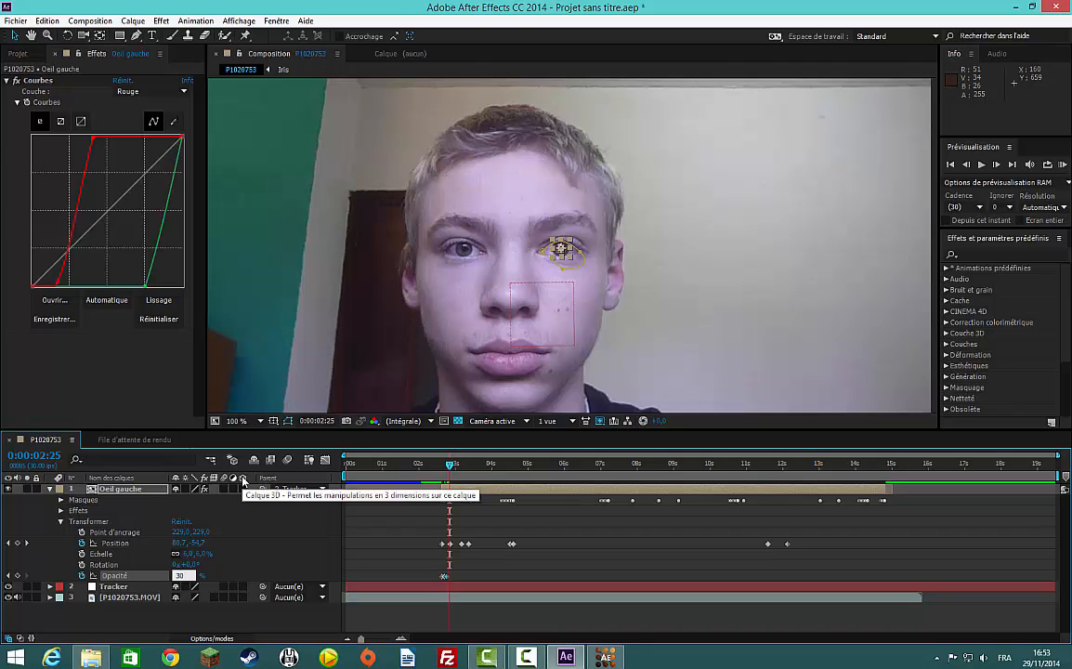
key("Return")
key("Page_Down")
key("Page_Down")
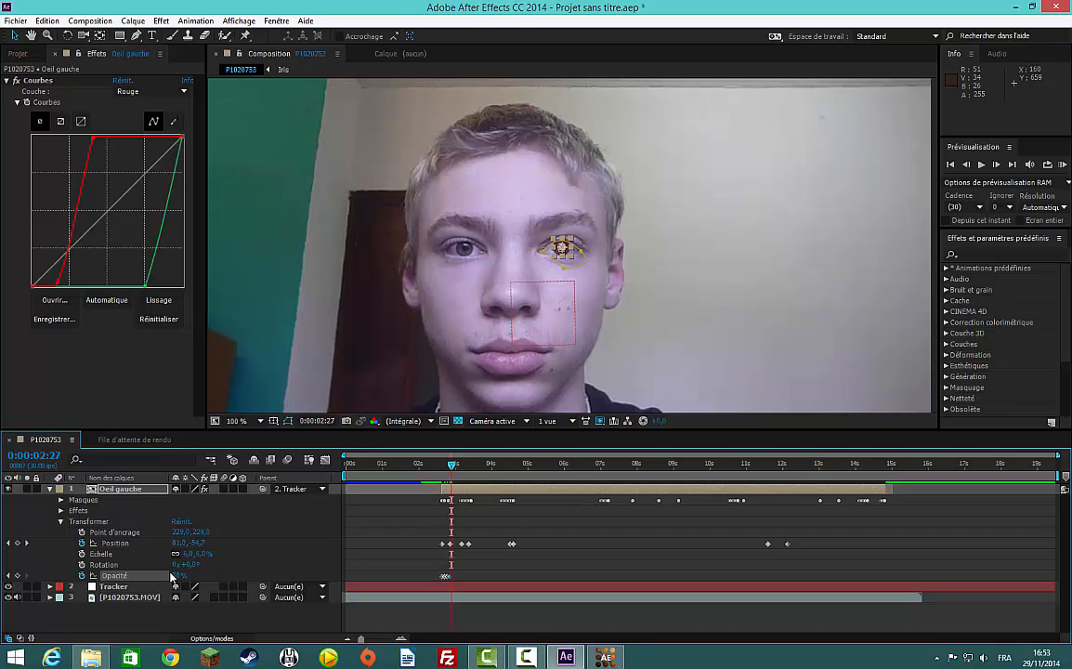
left_click(176, 576)
type("40")
key("Return")
Add opacity keyframes of 50% at 0:00:02:29 and 60% at 0:00:03:01 to the Oeil gauche layer.
key("Page_Down")
key("Page_Down")
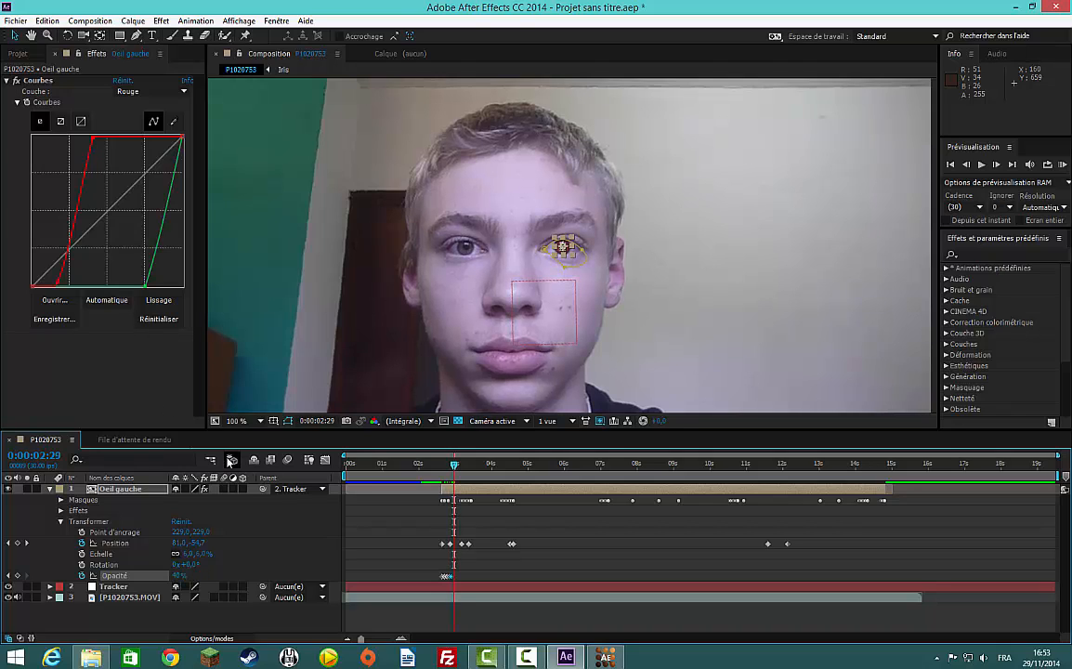
left_click(179, 576)
key("Return")
key("Page_Down")
key("Page_Down")
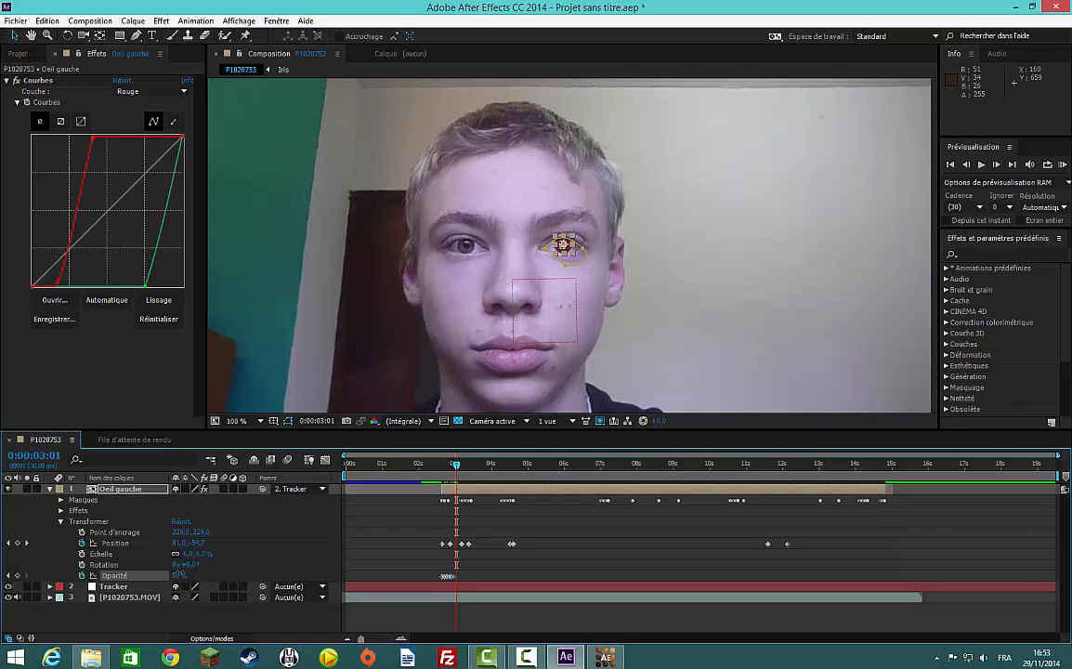
left_click(179, 575)
key("super+Left")
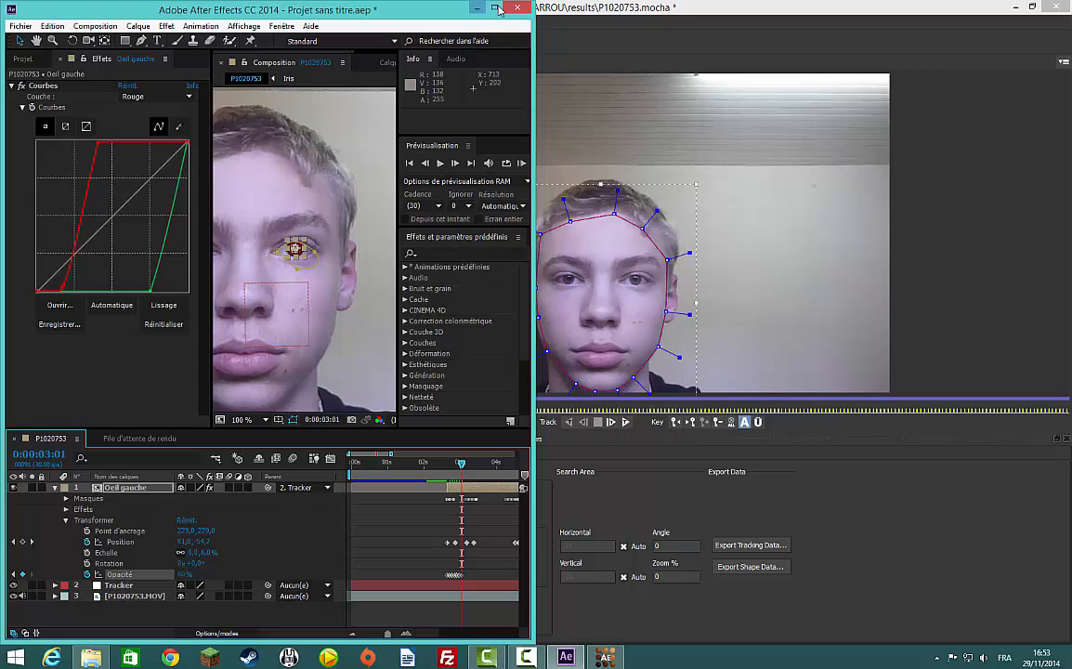
double_click(450, 10)
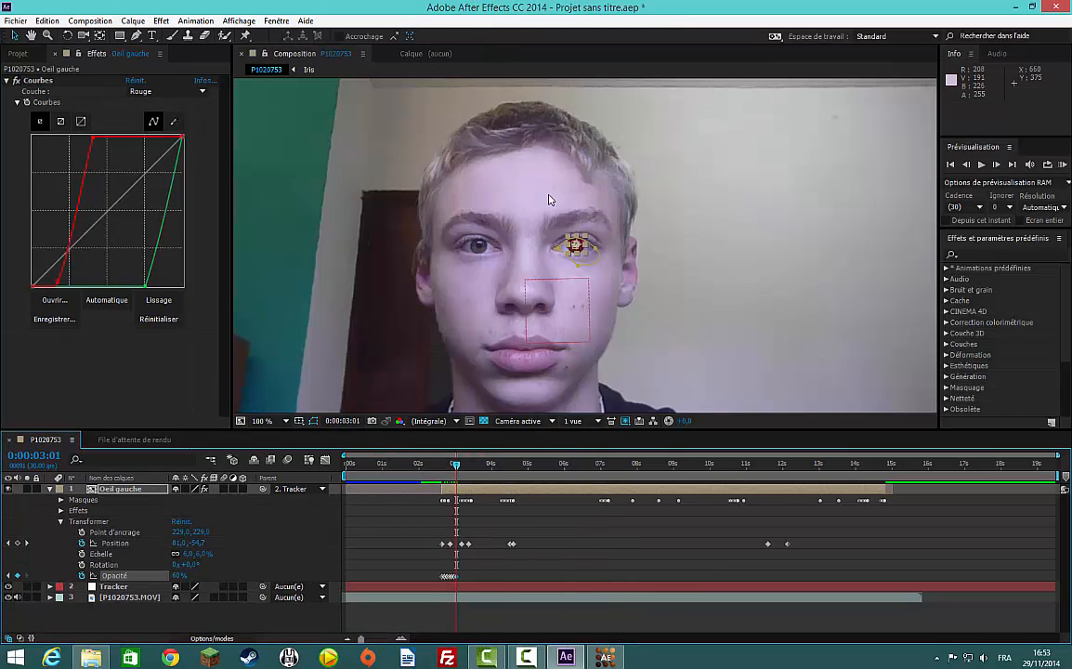
Set the Oeil gauche layer's opacity to 70% at 0:00:03:03 and 80% at 0:00:03:05.
key("Page_Down")
key("Page_Down")
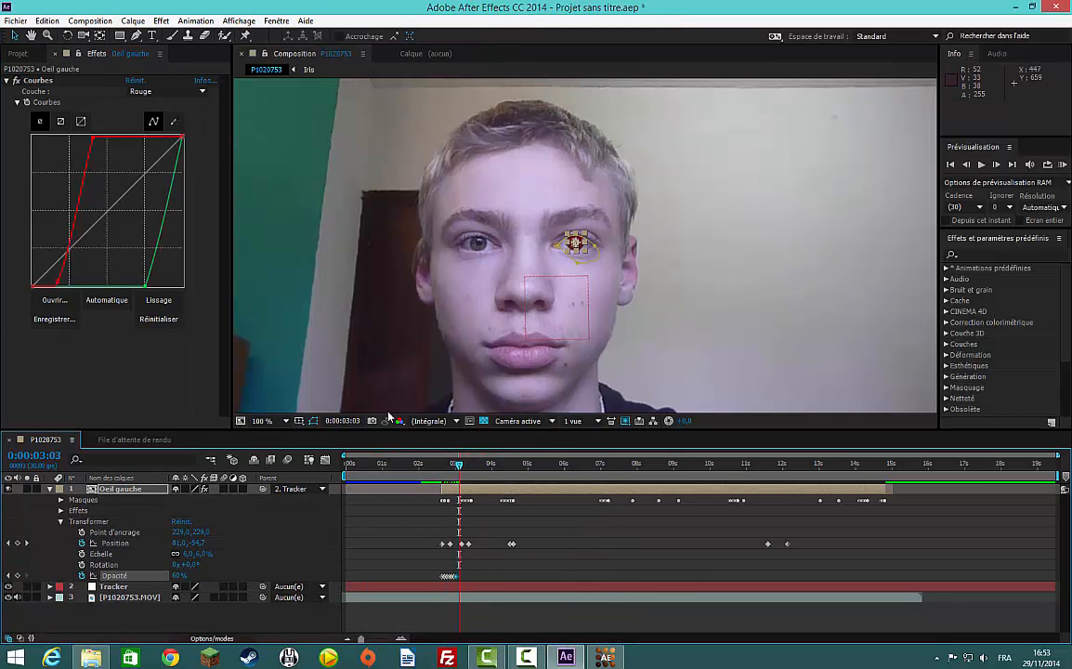
left_click(178, 576)
key("Return")
key("Page_Down")
key("Page_Down")
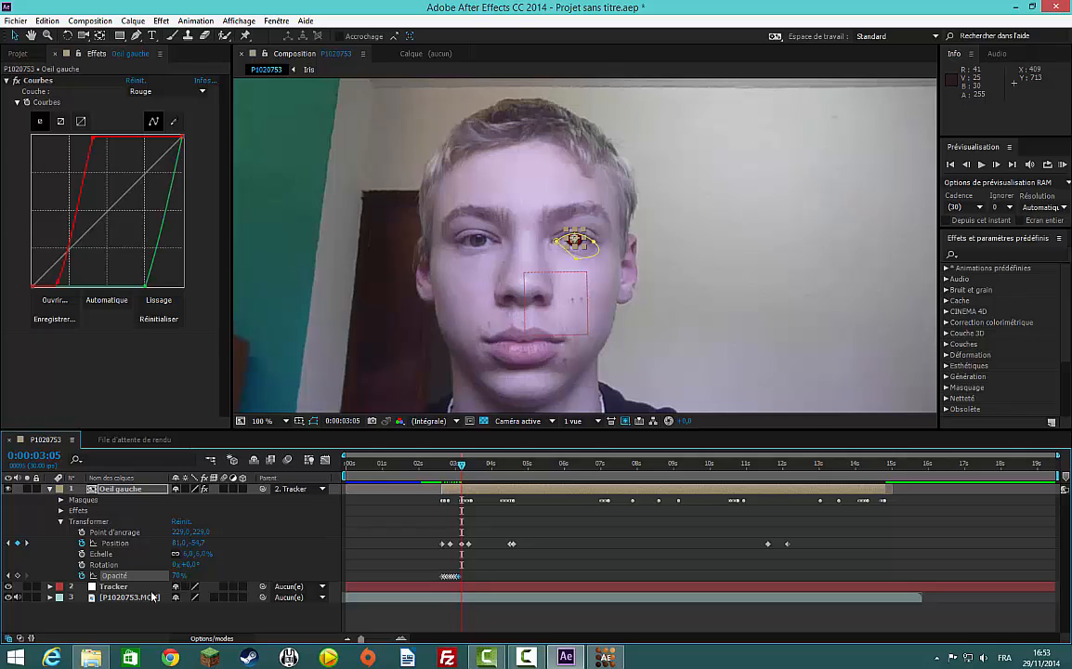
left_click(178, 576)
type("80")
key("Return")
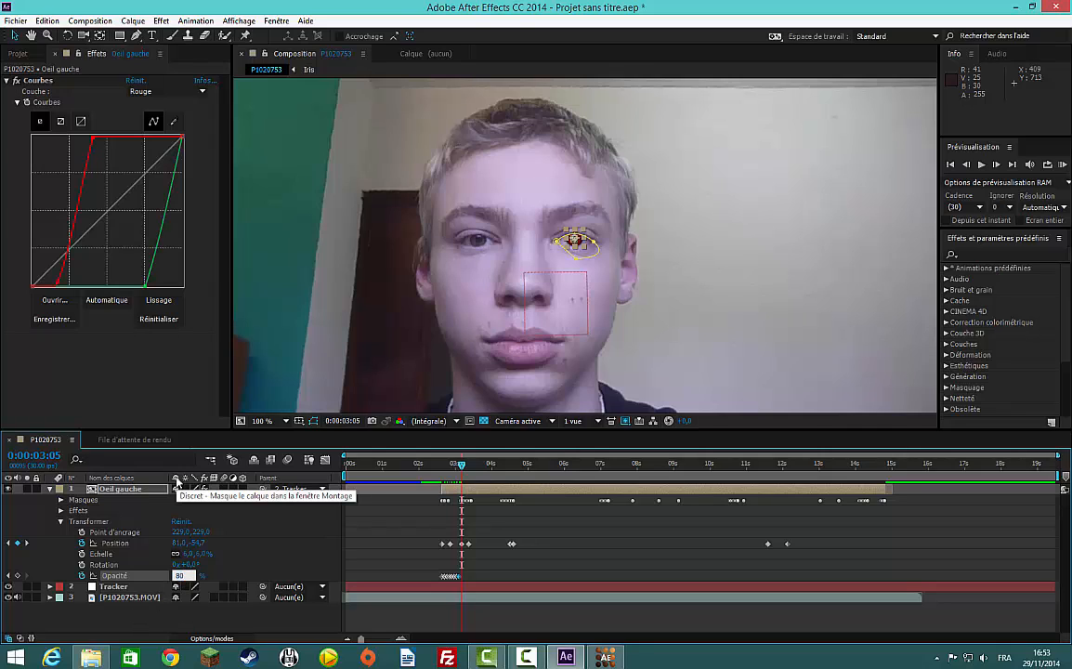
Finish the iris fade-in with opacity keyframes of 90% at 0:00:03:07 and 100% at 0:00:03:09.
key("Page_Down")
key("Page_Down")
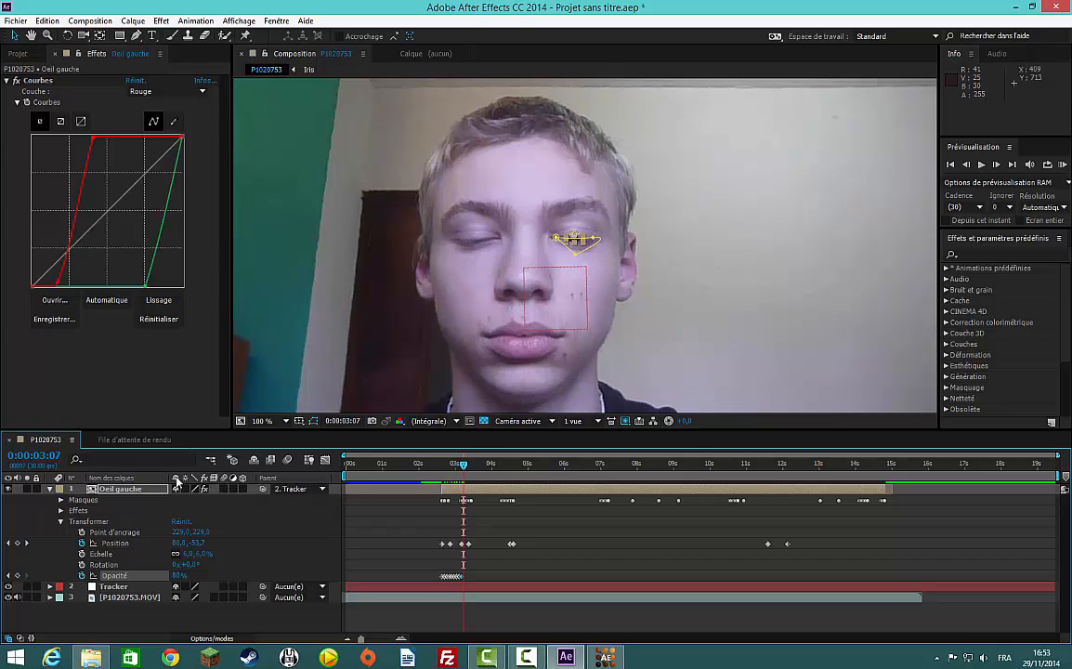
left_click(176, 577)
type("90")
key("Return")
key("Page_Down")
key("Page_Down")
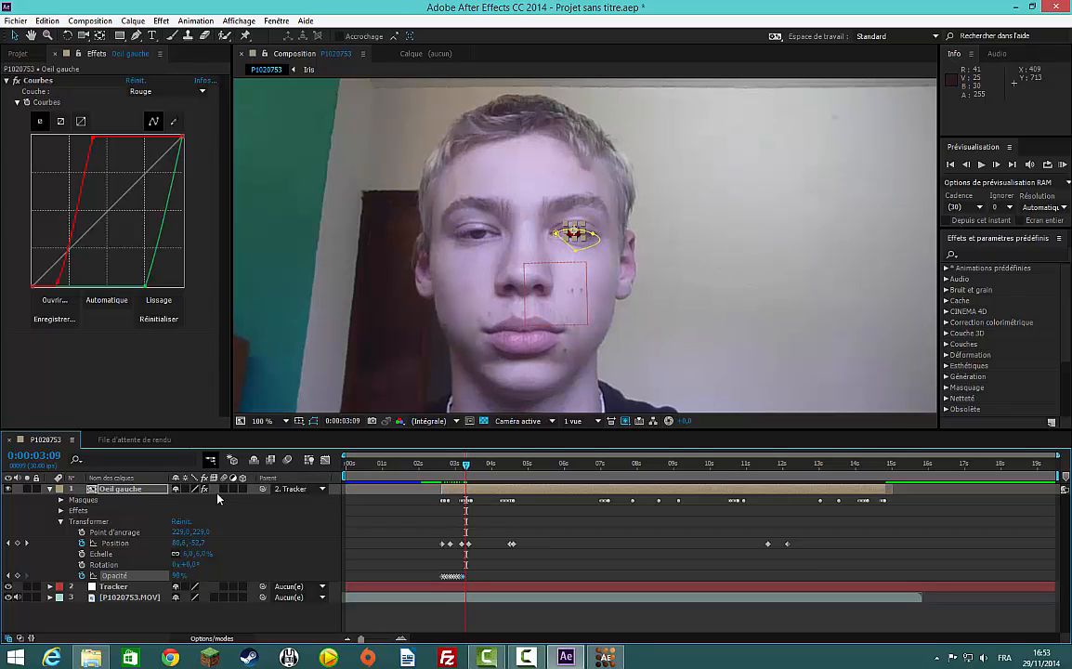
left_click(176, 576)
type("100")
key("Return")
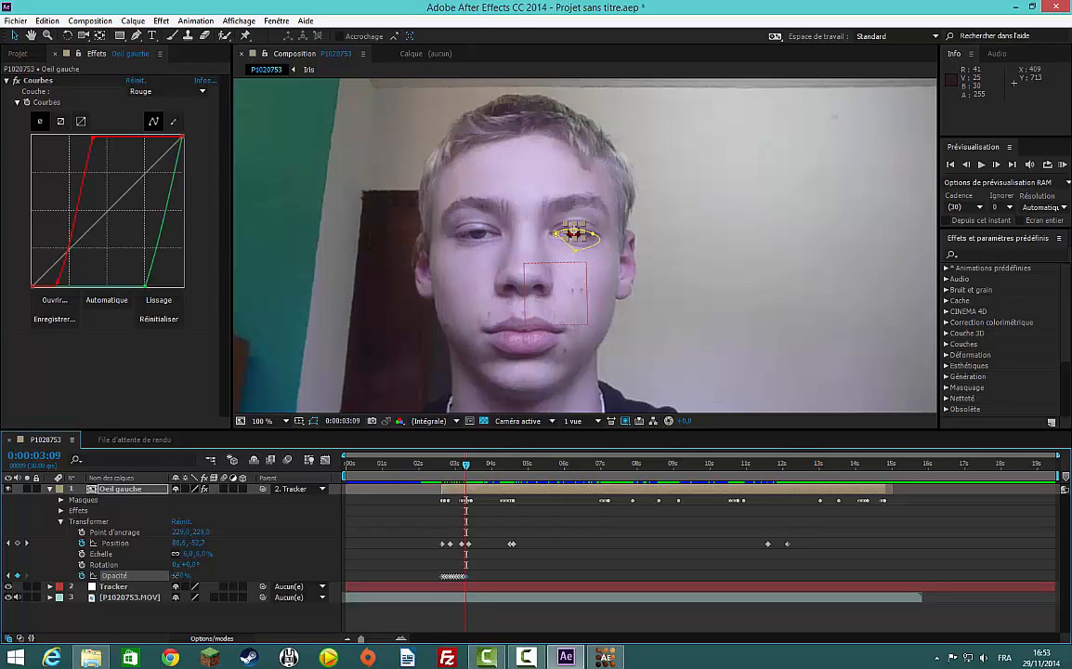
Deselect the iris layer and play back the opacity fade-in from 0:00:02:11.
key("Page_Down")
key("Page_Down")
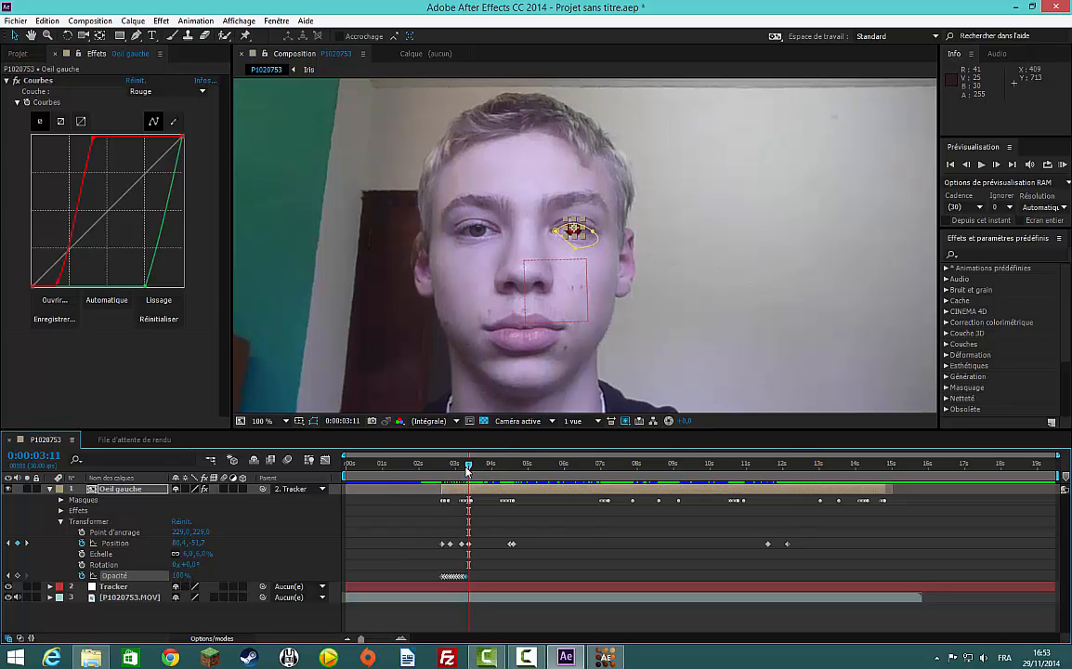
left_click_drag(467, 471, 433, 477)
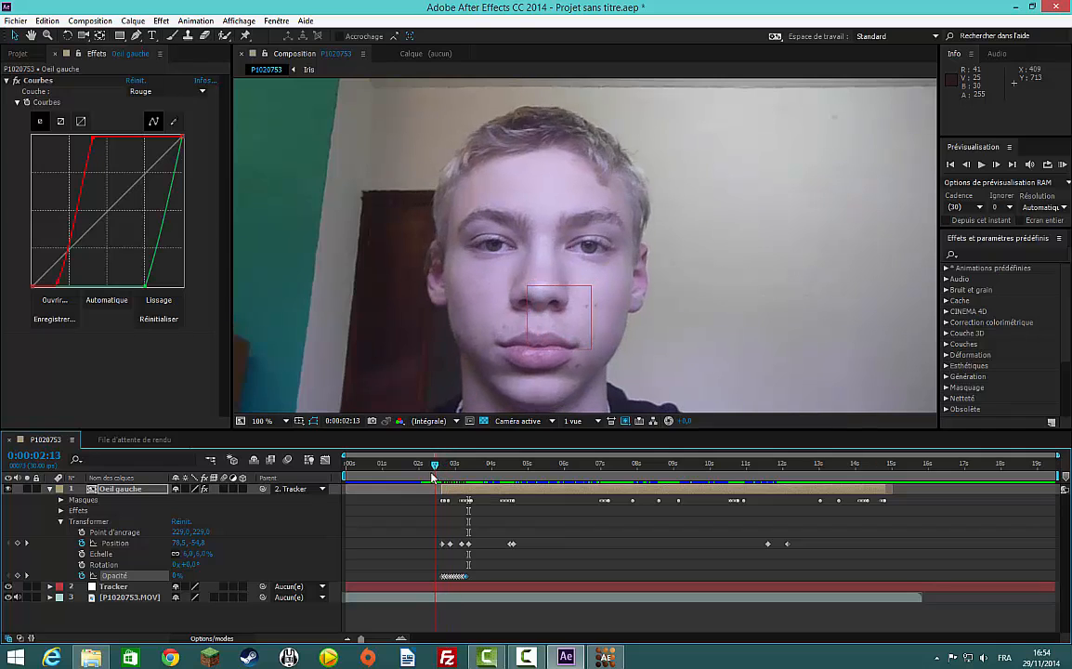
left_click(404, 369)
key("space")
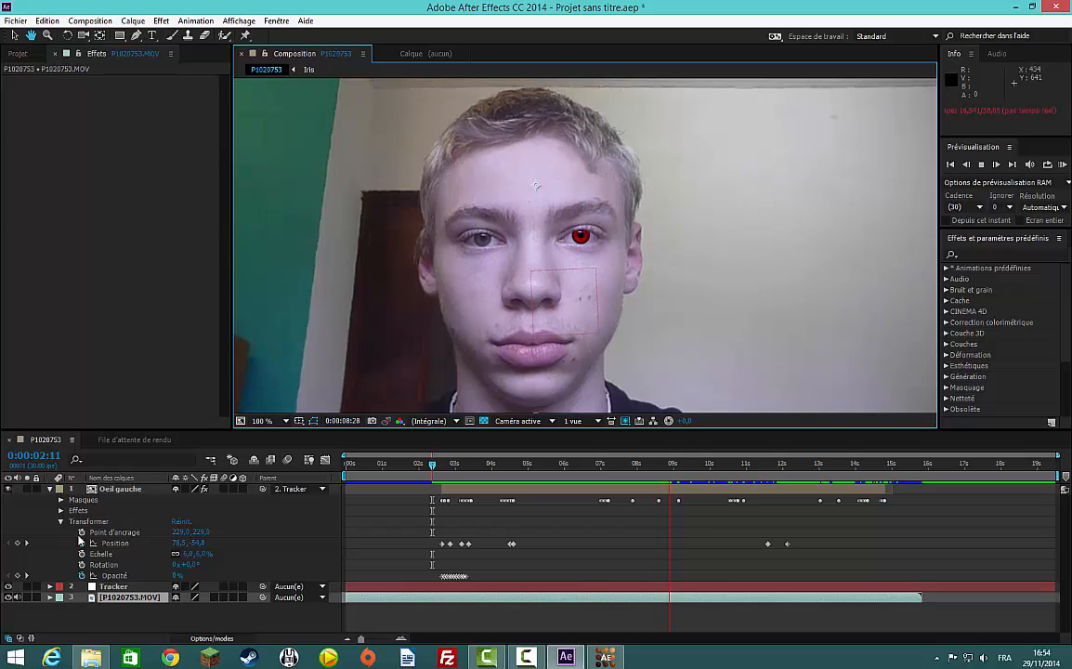
key("space")
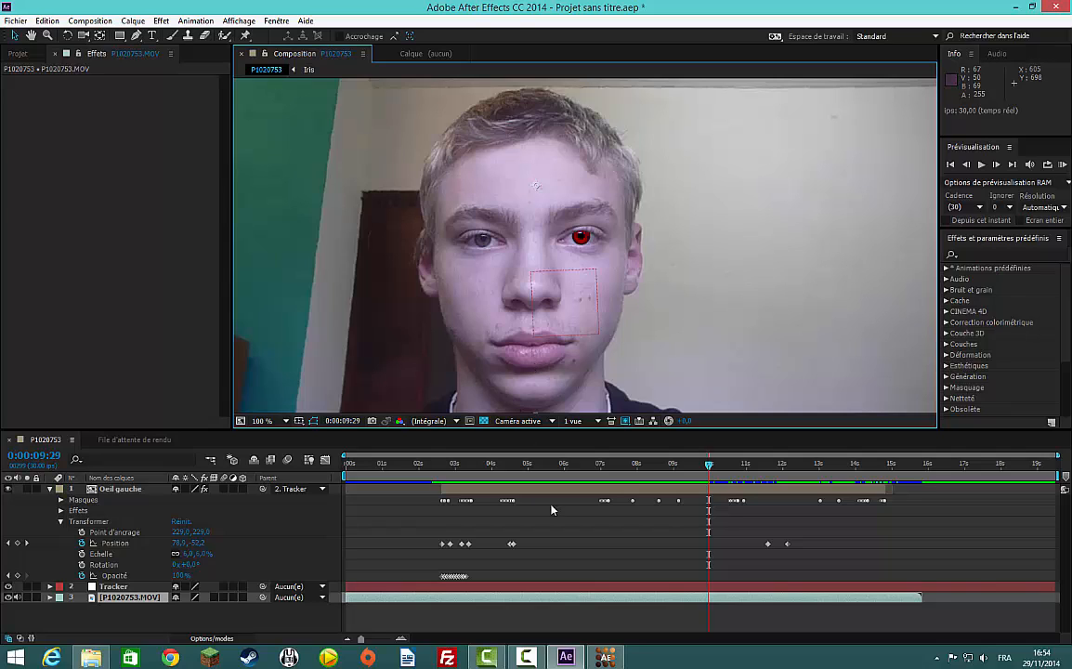
Collapse the Oeil gauche layer's transform properties.
left_click(523, 657)
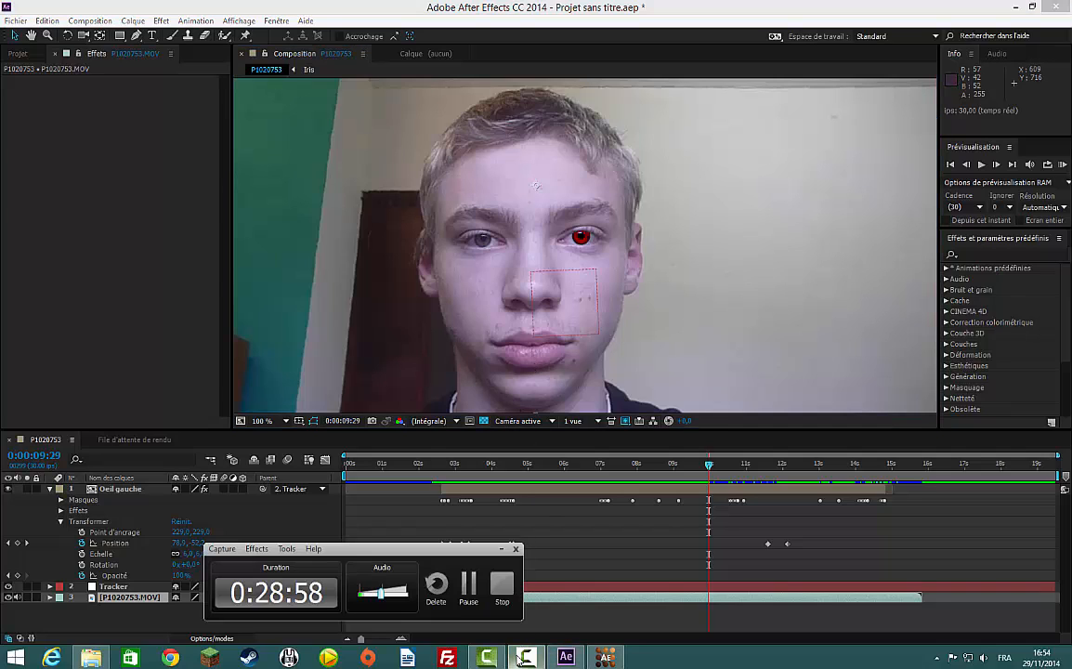
left_click(521, 658)
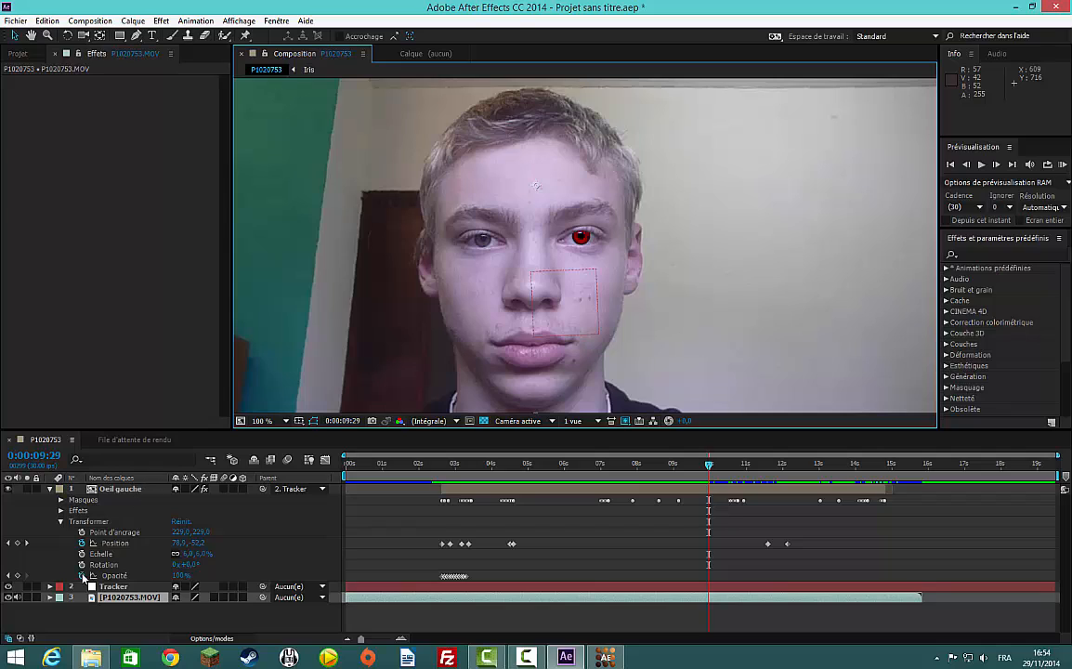
left_click(62, 522)
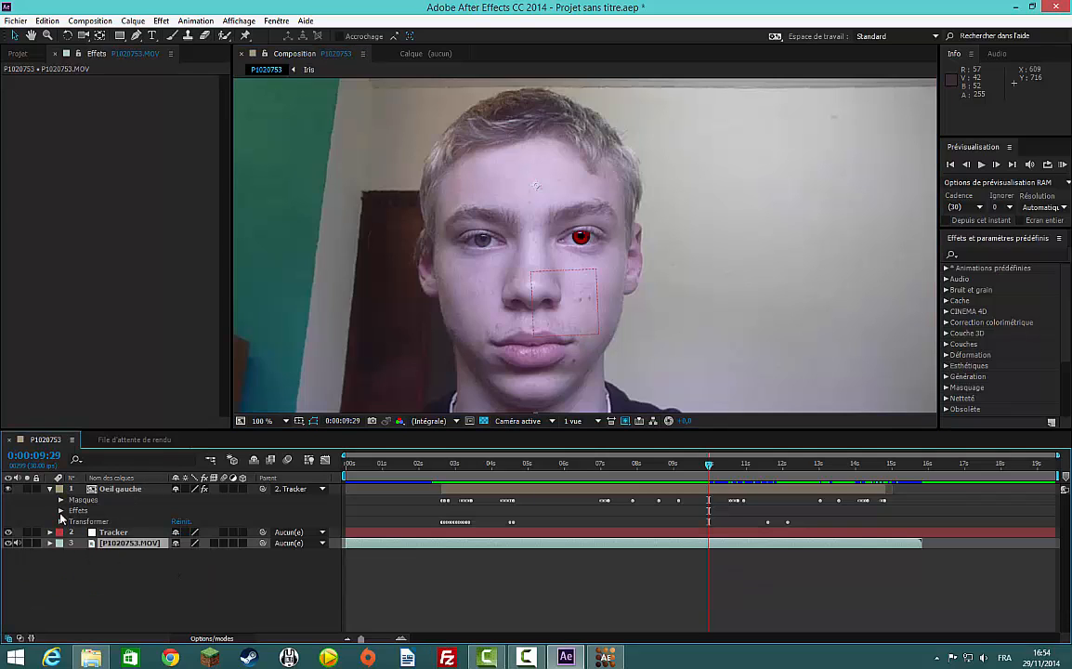
Collapse the Oeil gauche layer, reset its Courbes effect, and deselect it to view the untinted iris.
left_click(53, 499)
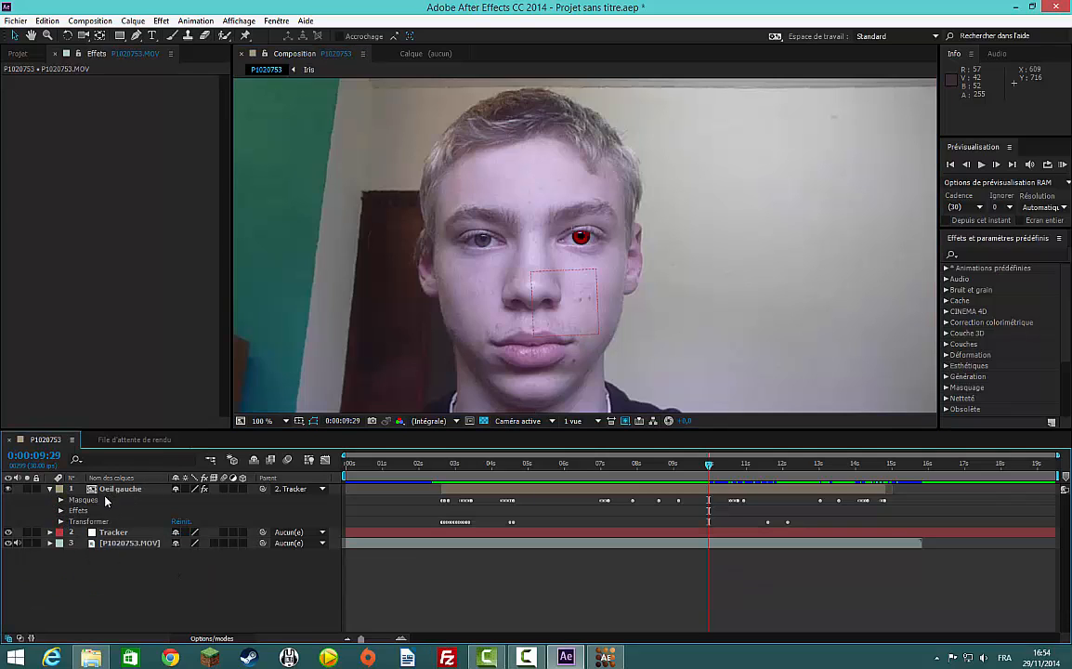
left_click(105, 501)
left_click(50, 488)
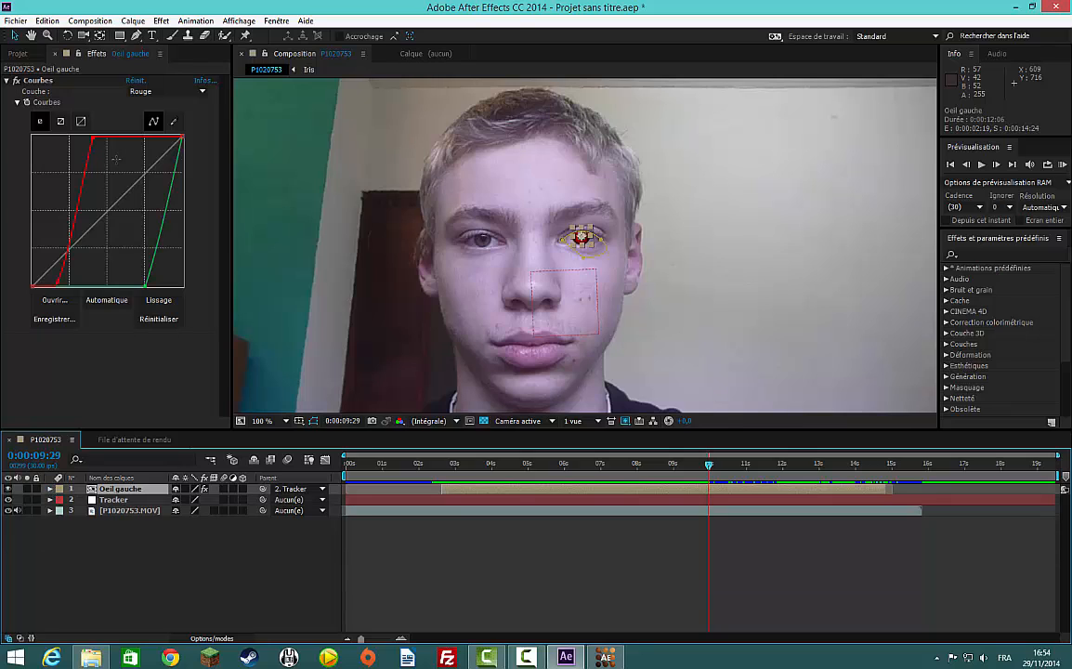
left_click(135, 80)
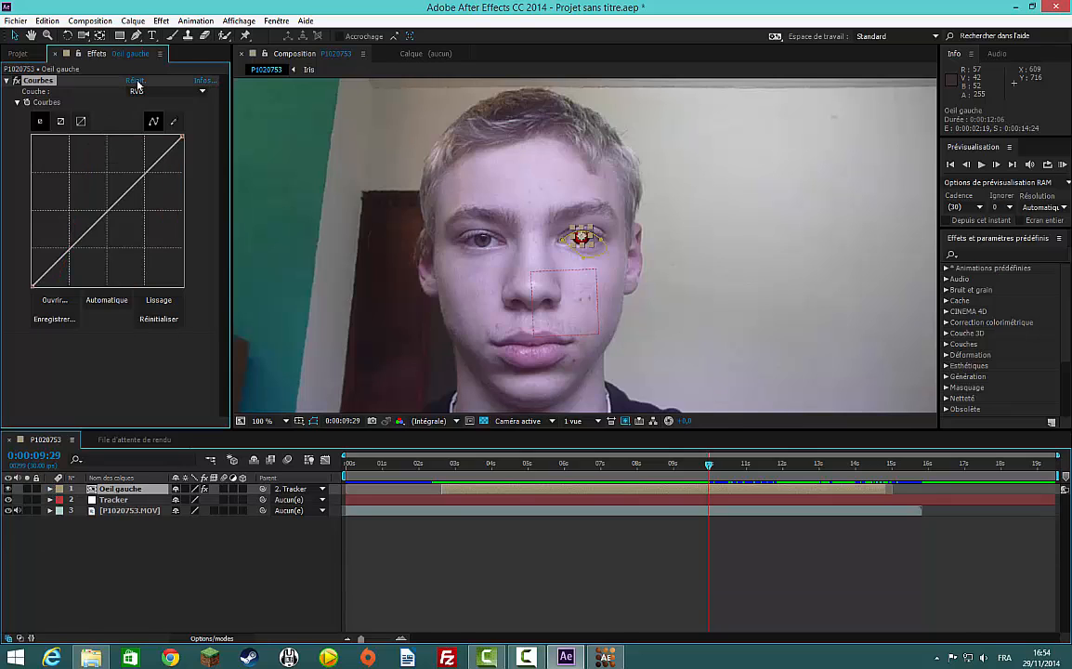
left_click(288, 233)
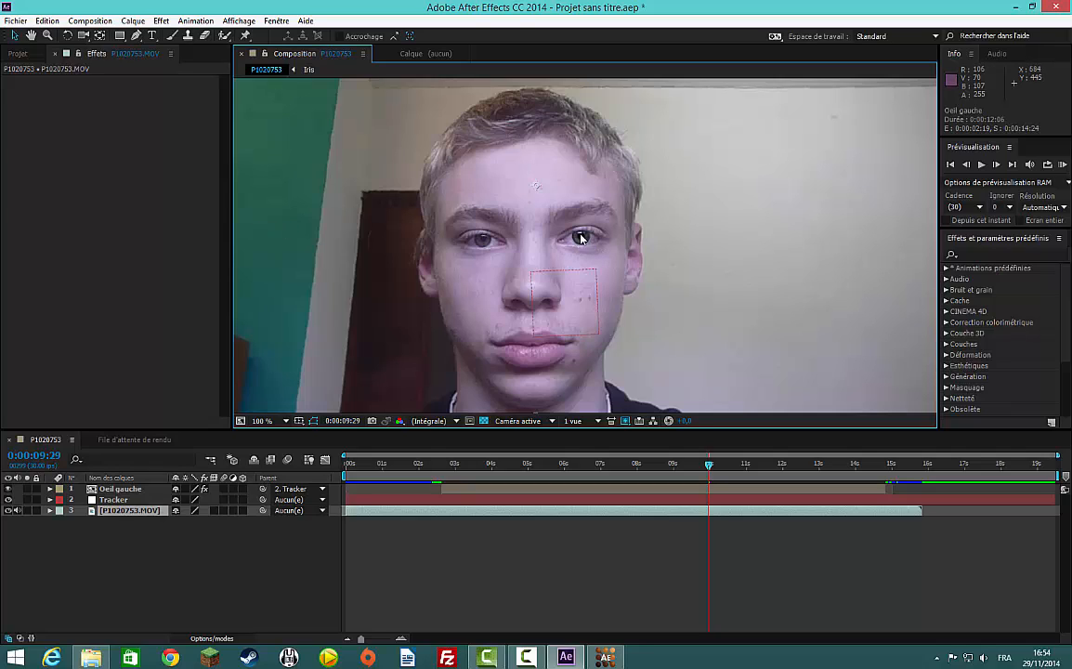
On the Oeil gauche layer's Courbes effect, pull the Rouge curve down to zero at about three-quarters of the input range and inspect the iris.
left_click(130, 489)
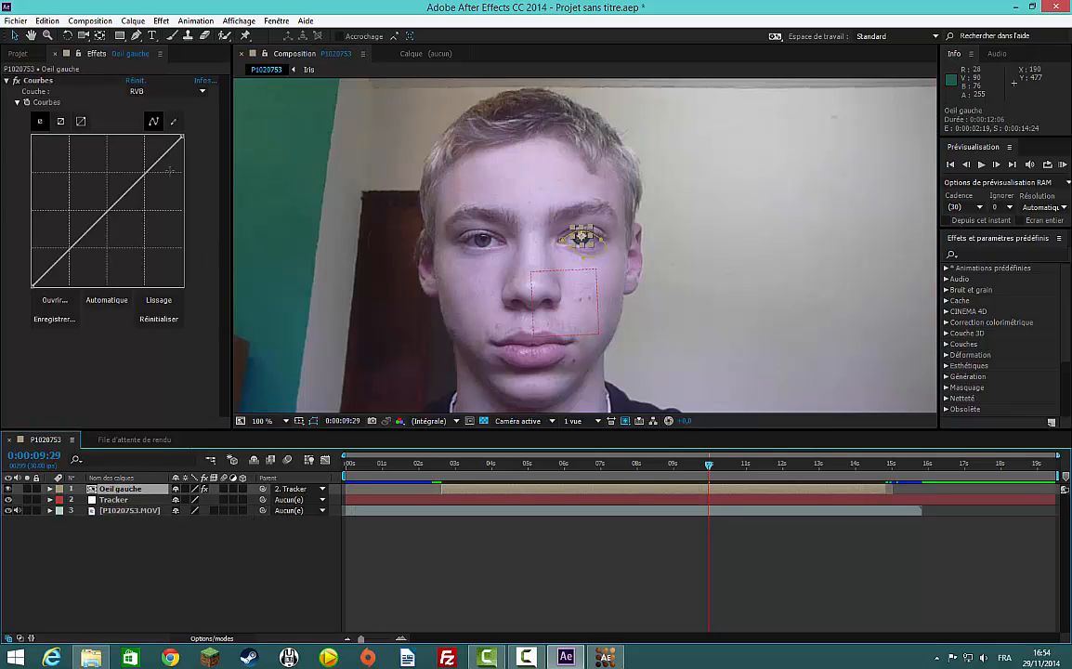
left_click(160, 92)
left_click(159, 118)
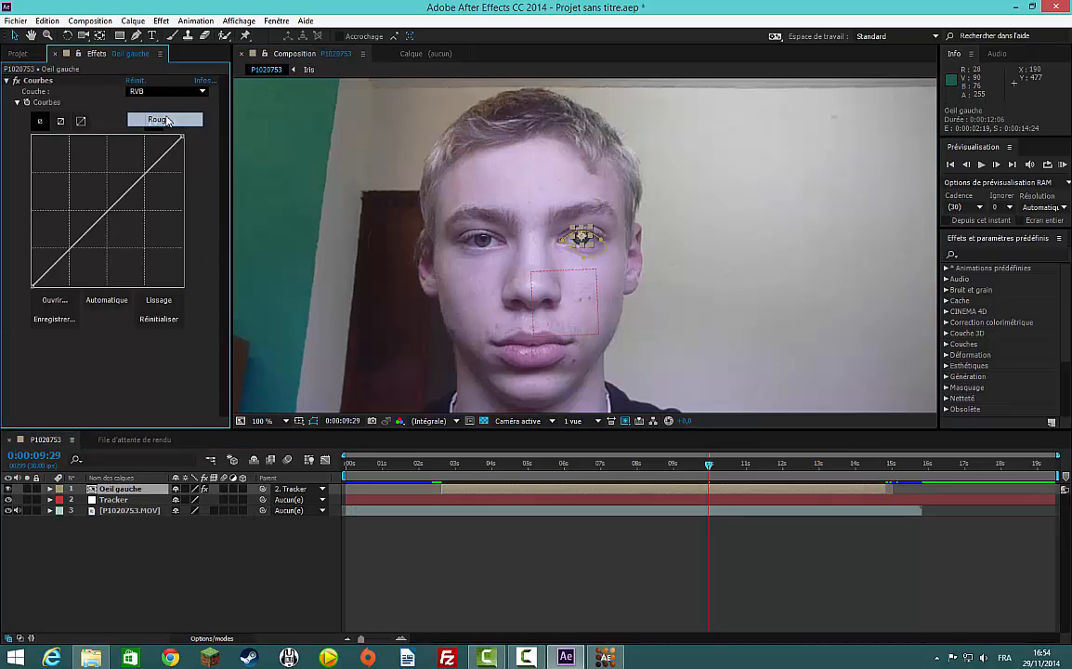
left_click_drag(117, 199, 148, 277)
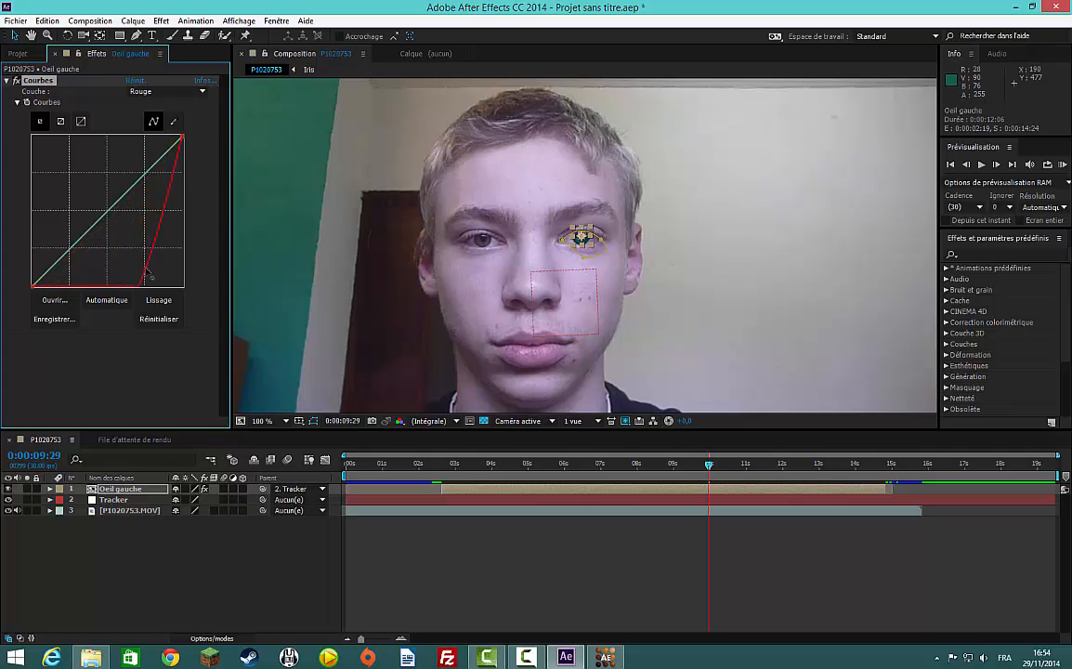
left_click(342, 258)
scroll(614, 240, "up", 3)
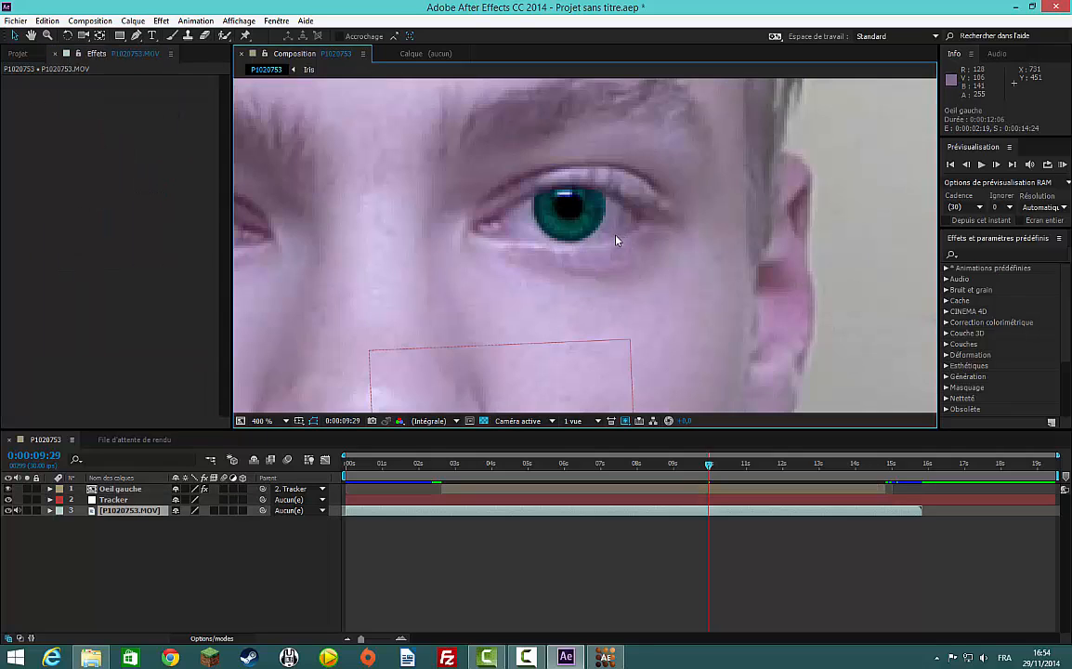
scroll(613, 241, "down", 3)
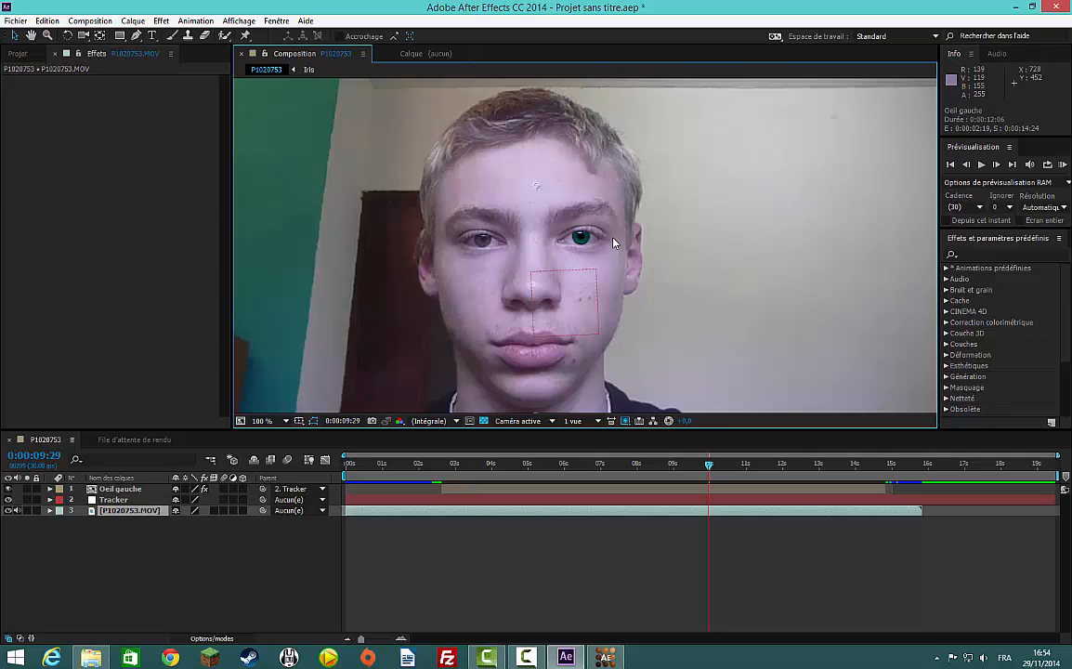
Pull the iris layer's Vert curve down to zero at about three-quarters of the input range and check the colour.
left_click(121, 488)
left_click(144, 91)
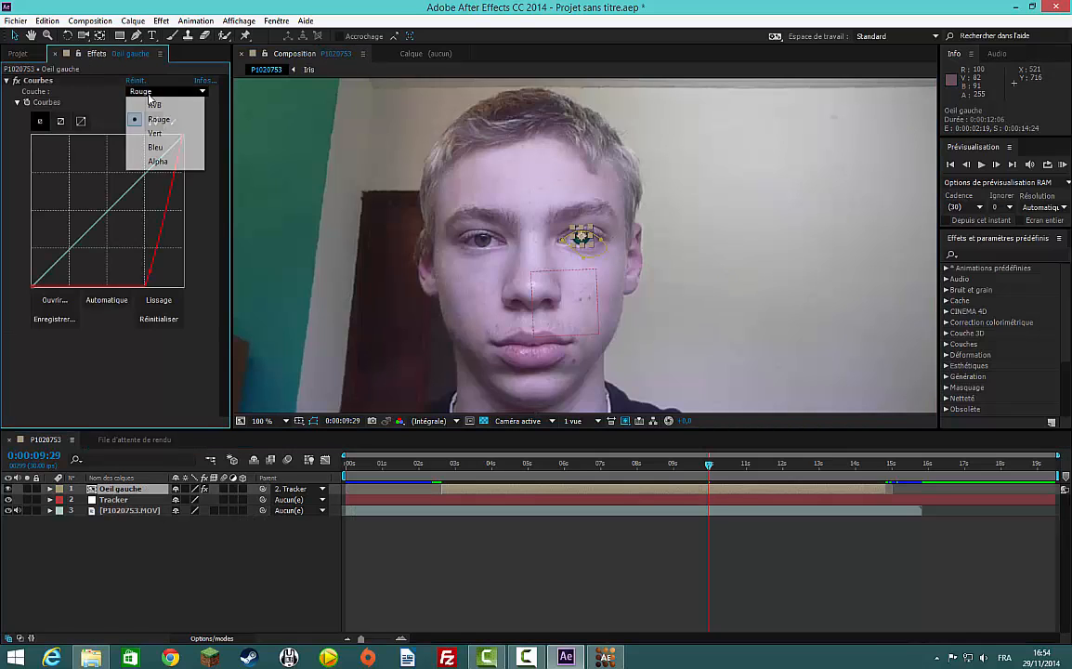
left_click(153, 134)
left_click_drag(111, 224, 143, 293)
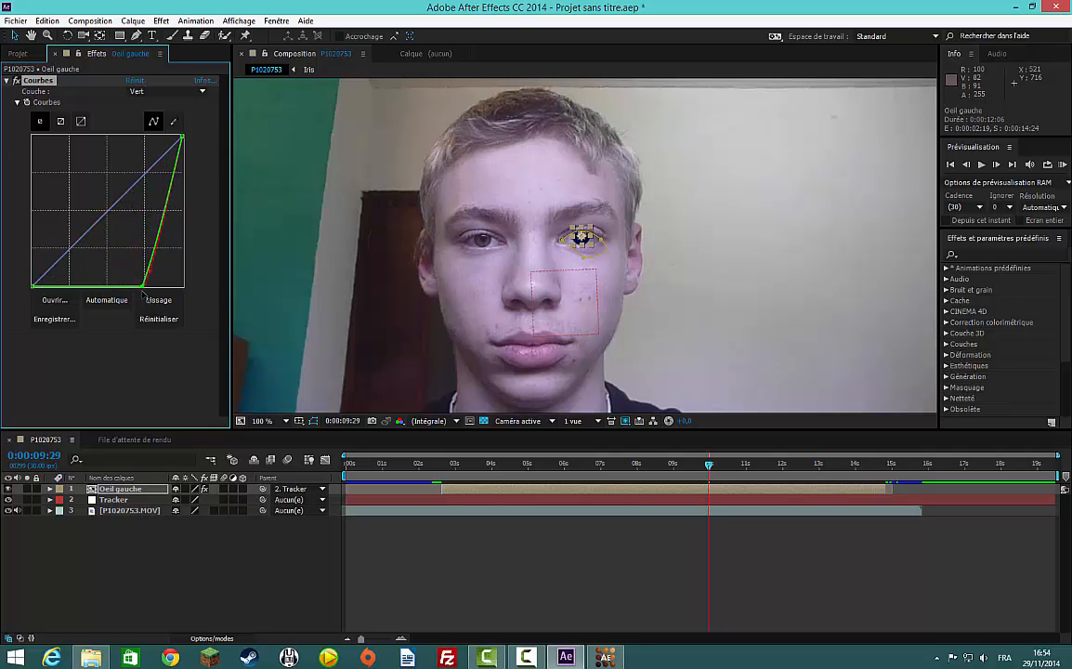
left_click(328, 229)
scroll(479, 223, "up", 4)
scroll(479, 223, "down", 4)
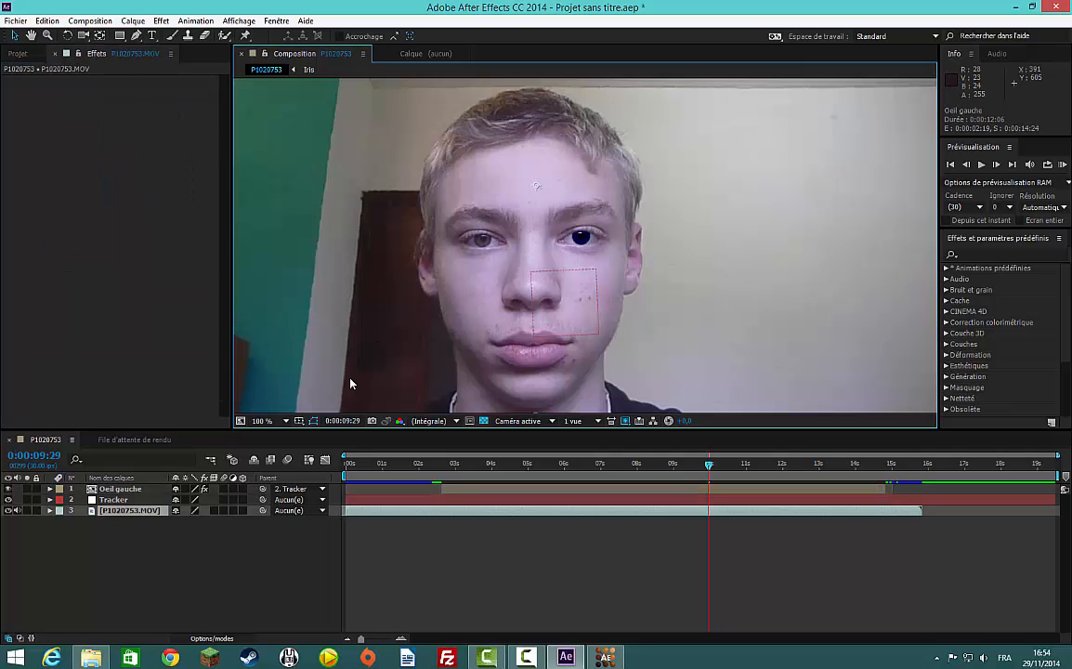
Raise the iris layer's Bleu curve to its maximum before the middle of the input range and view the result.
left_click(108, 489)
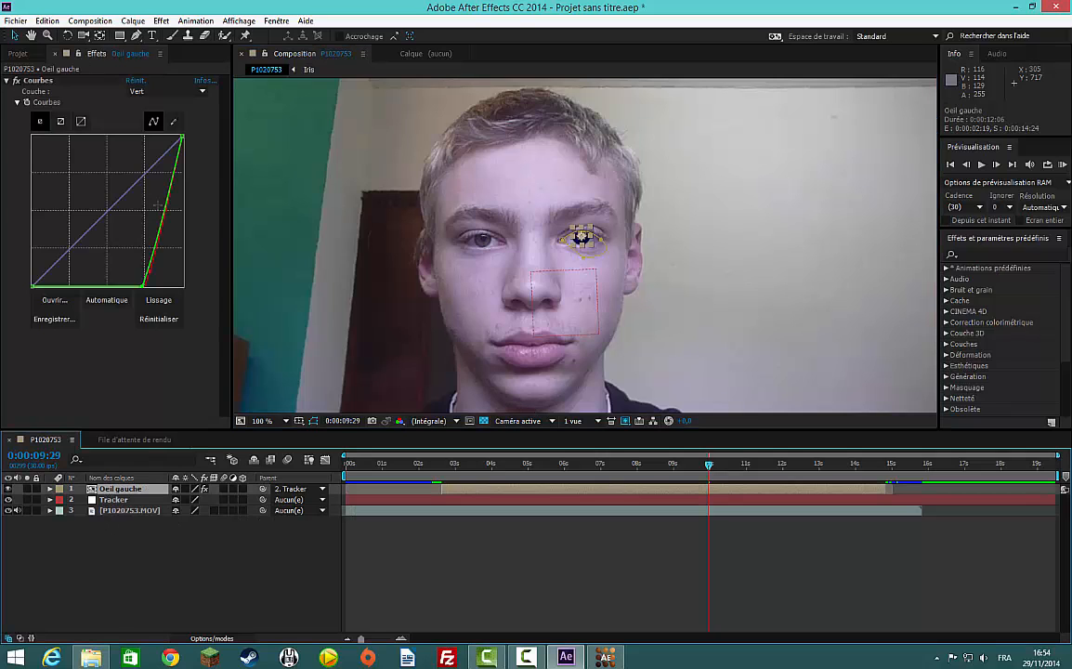
left_click(153, 92)
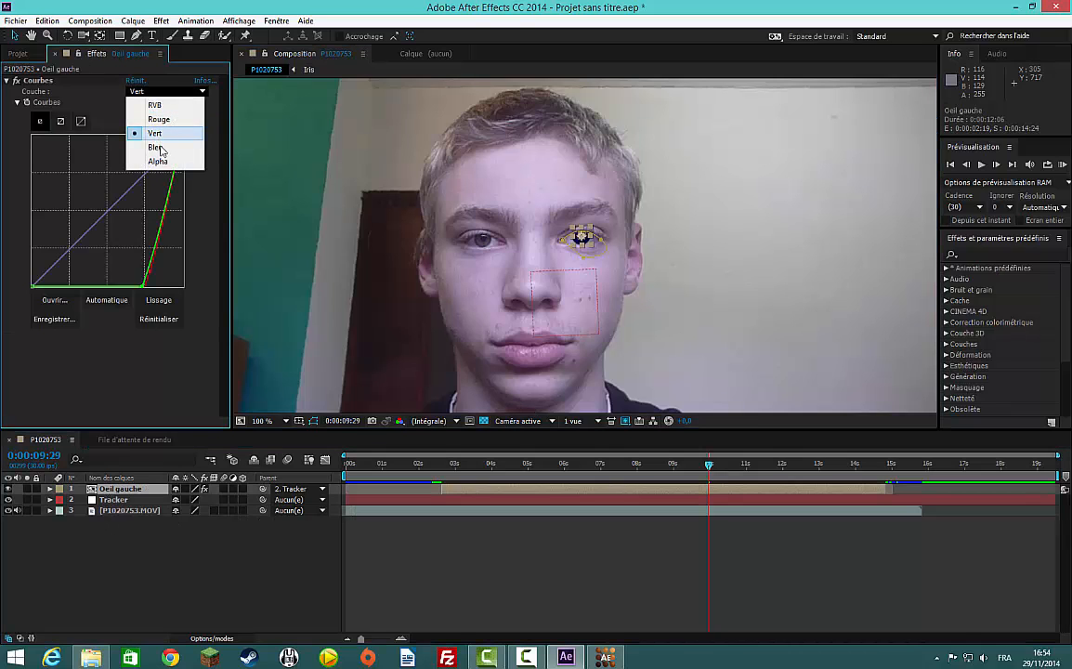
left_click(149, 142)
left_click_drag(144, 186, 113, 132)
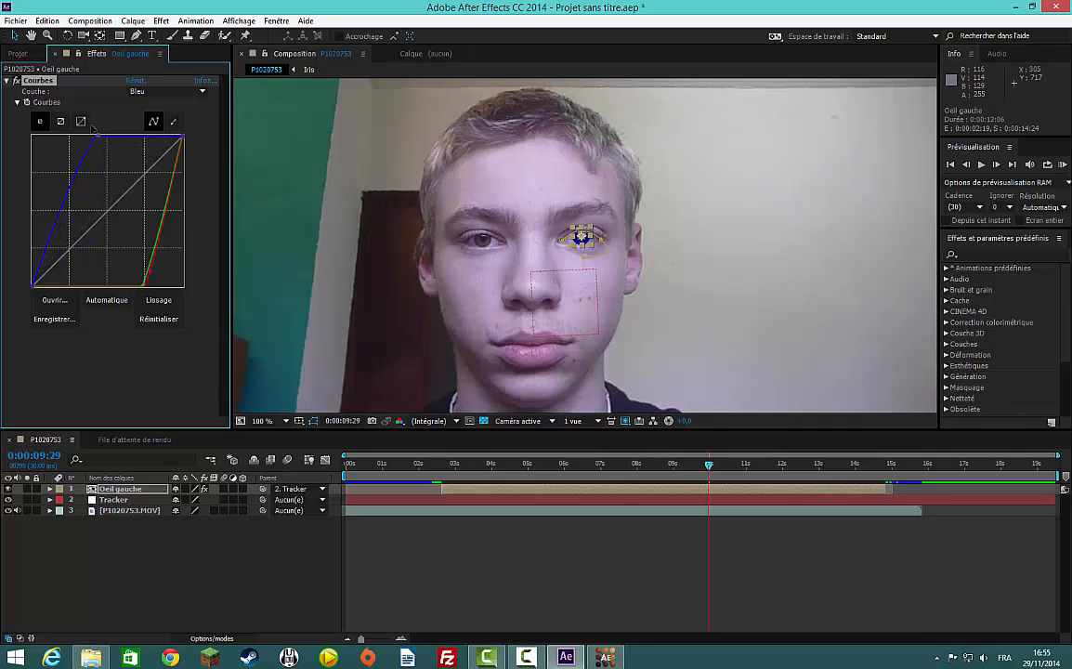
left_click(341, 167)
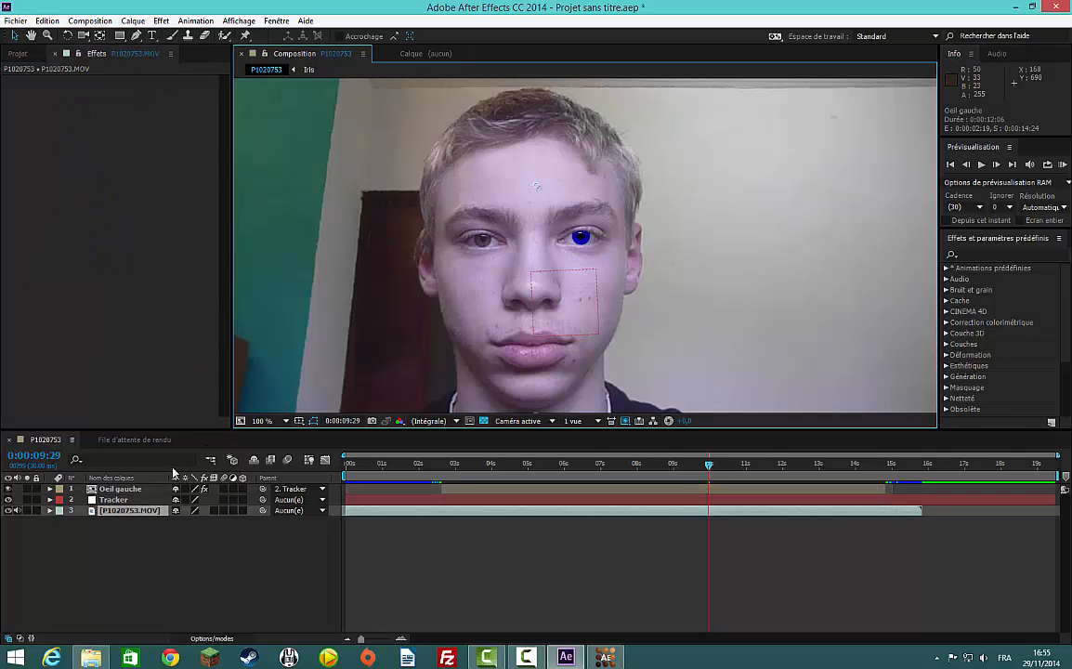
Reshape the Bleu curve with its upper point at mid-input and an anchor at the lower quarter, and inspect the iris close up.
left_click(118, 490)
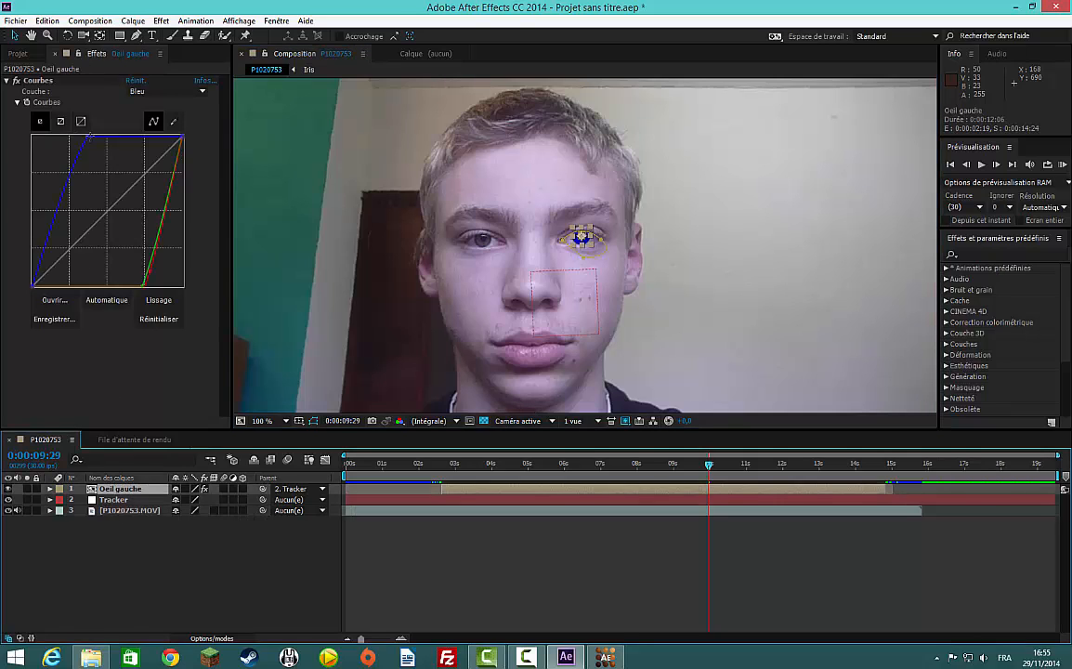
left_click(91, 138)
left_click_drag(53, 124, 92, 129)
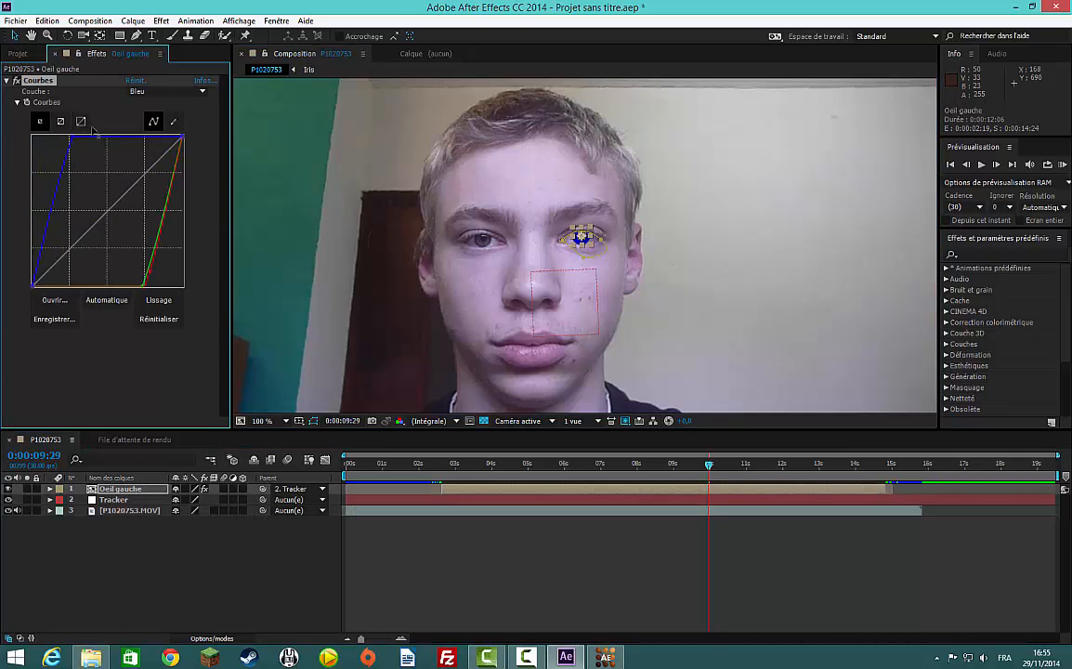
left_click_drag(45, 243, 70, 249)
scroll(503, 290, "up", 2)
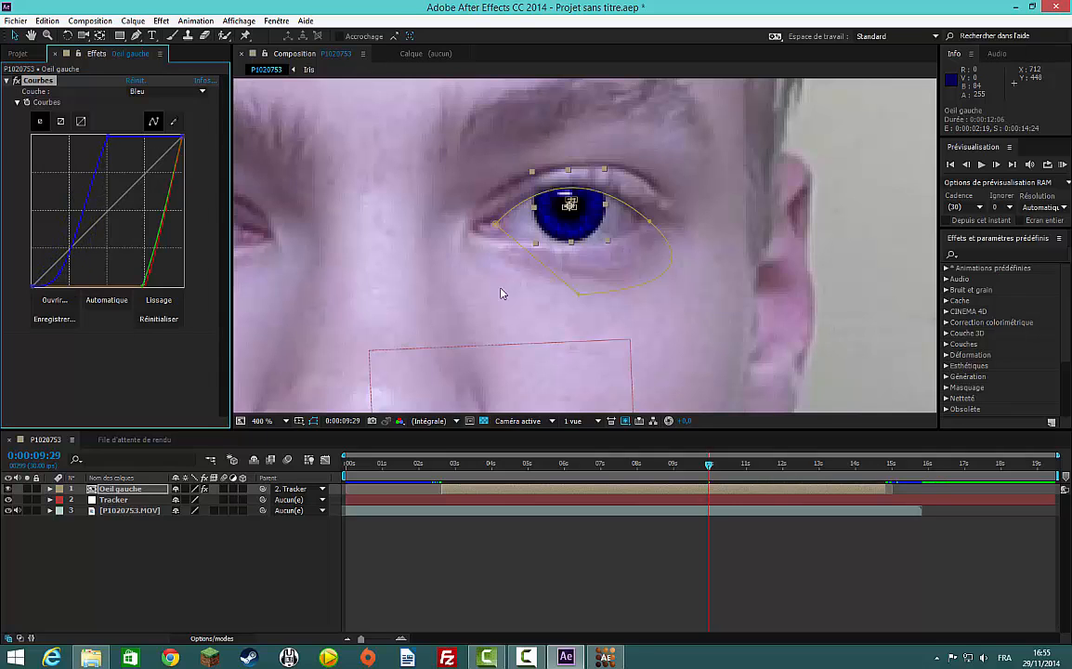
left_click(346, 303)
scroll(390, 289, "down", 2)
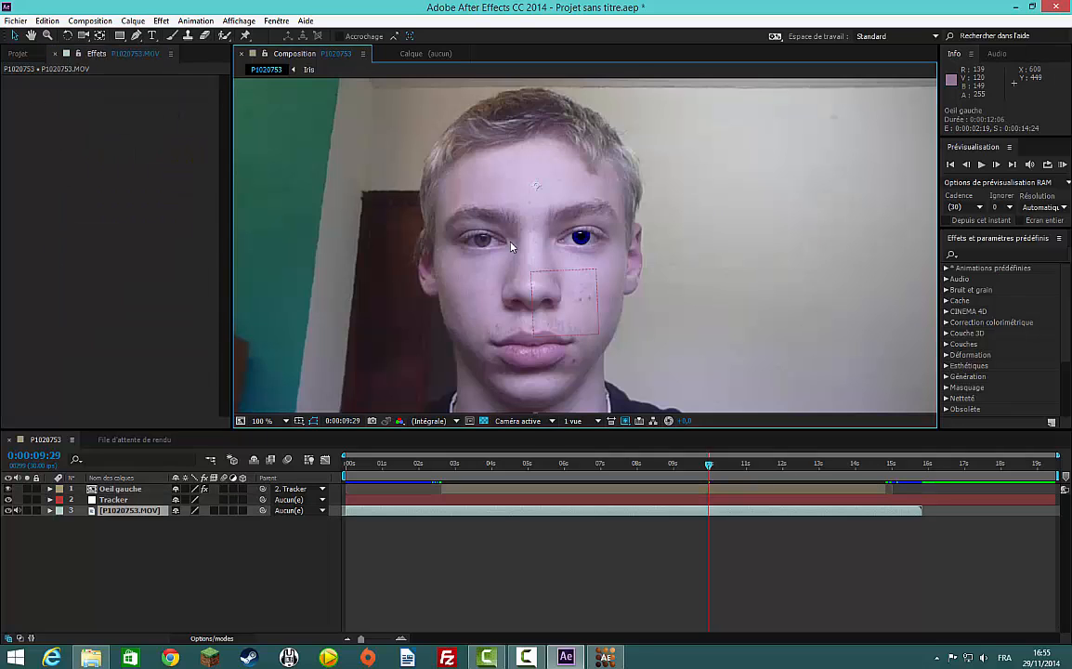
scroll(548, 256, "up", 1)
scroll(565, 276, "down", 1)
Soften the iris layer's Rouge curve by moving its low point back to just under the middle of the input range.
left_click(129, 490)
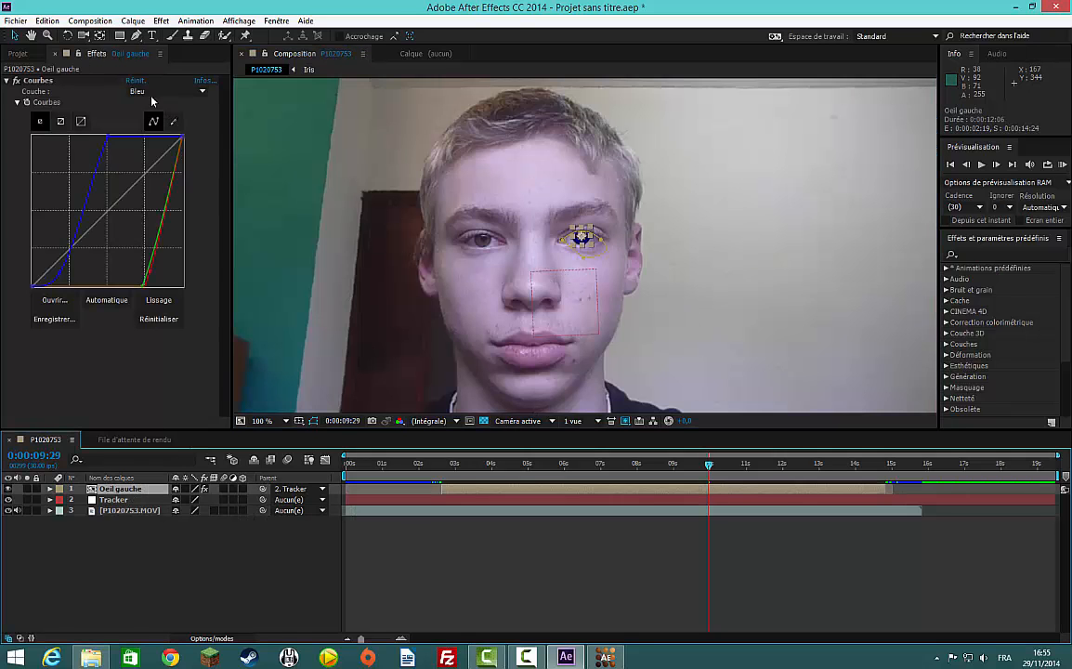
left_click(140, 91)
left_click(159, 119)
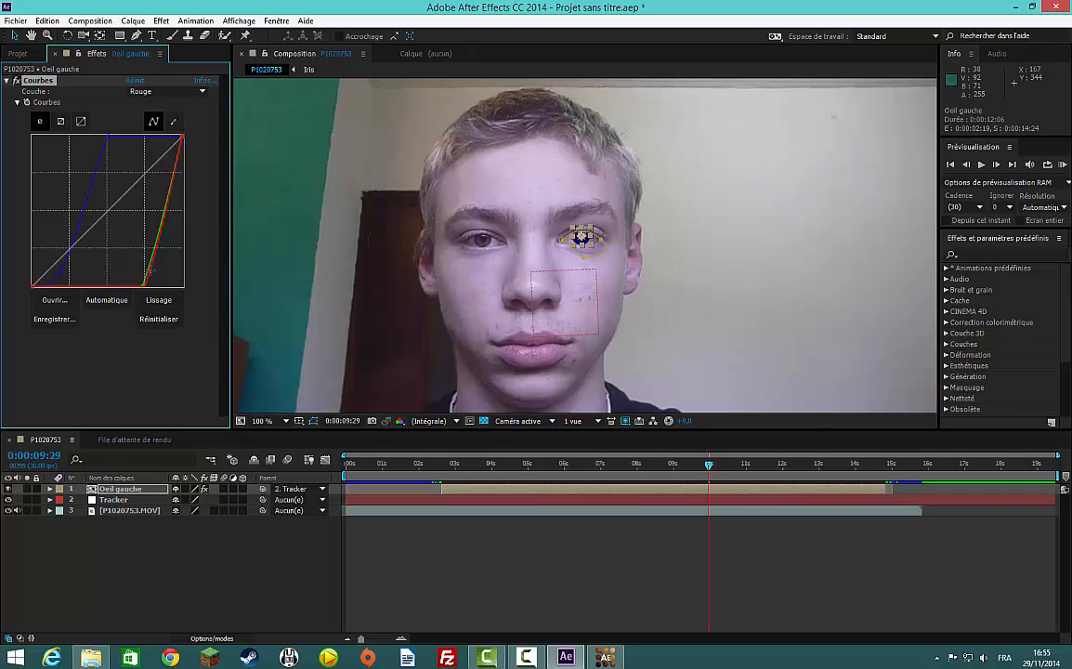
left_click_drag(135, 246, 104, 280)
Bring the iris layer's Vert curve back up close to the diagonal.
left_click(148, 91)
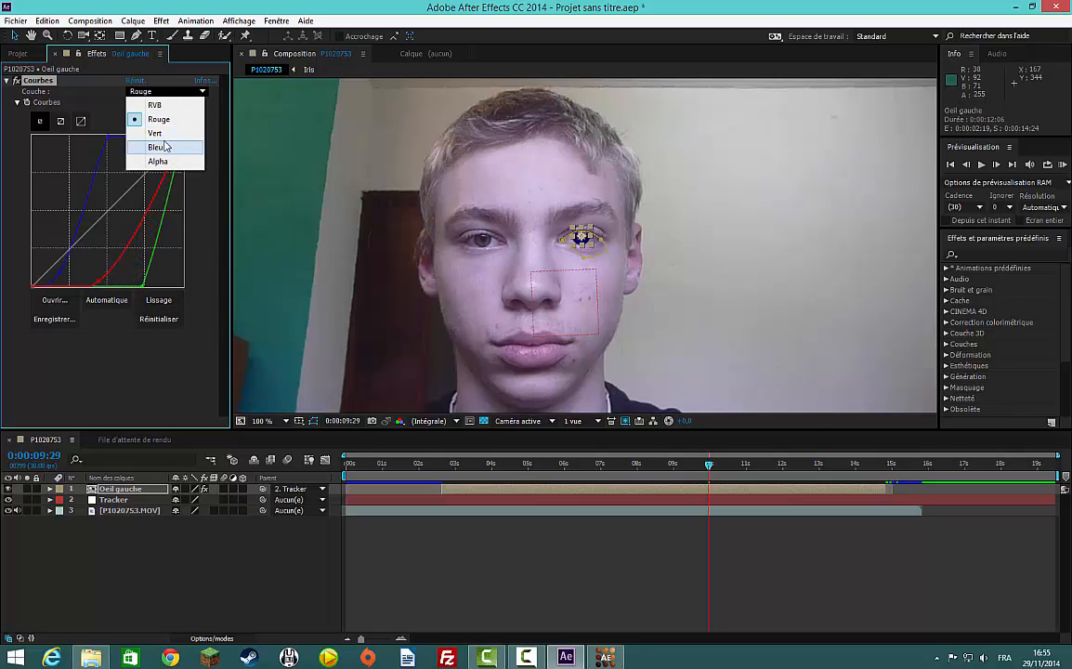
left_click(153, 133)
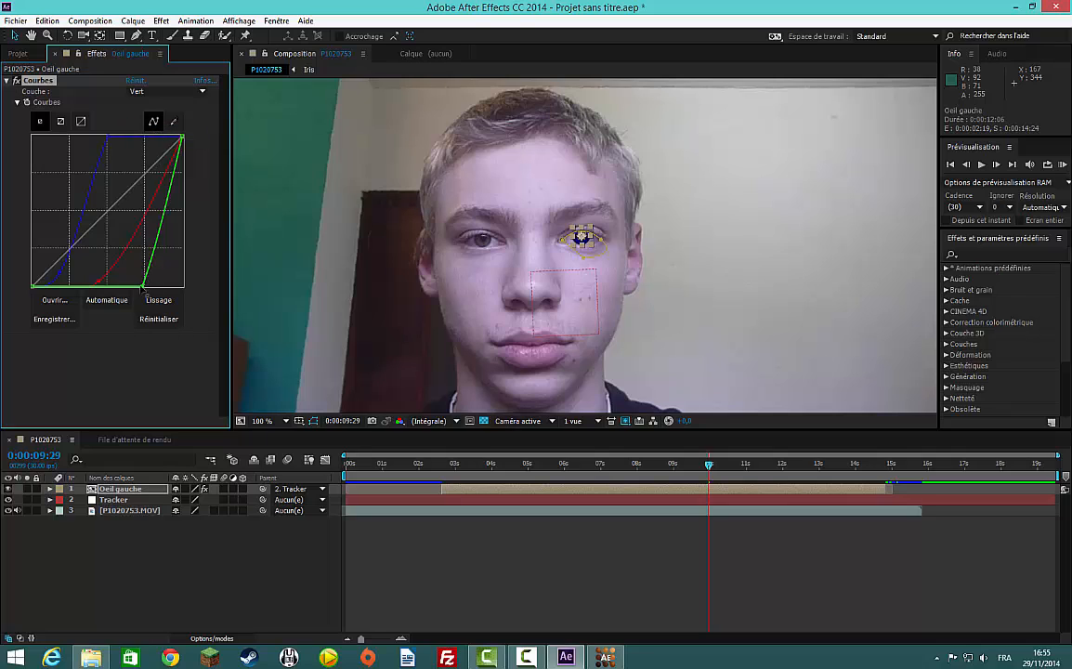
left_click_drag(144, 290, 53, 269)
Examine the recoloured iris with the layer deselected, both close up and against the whole face.
key("period")
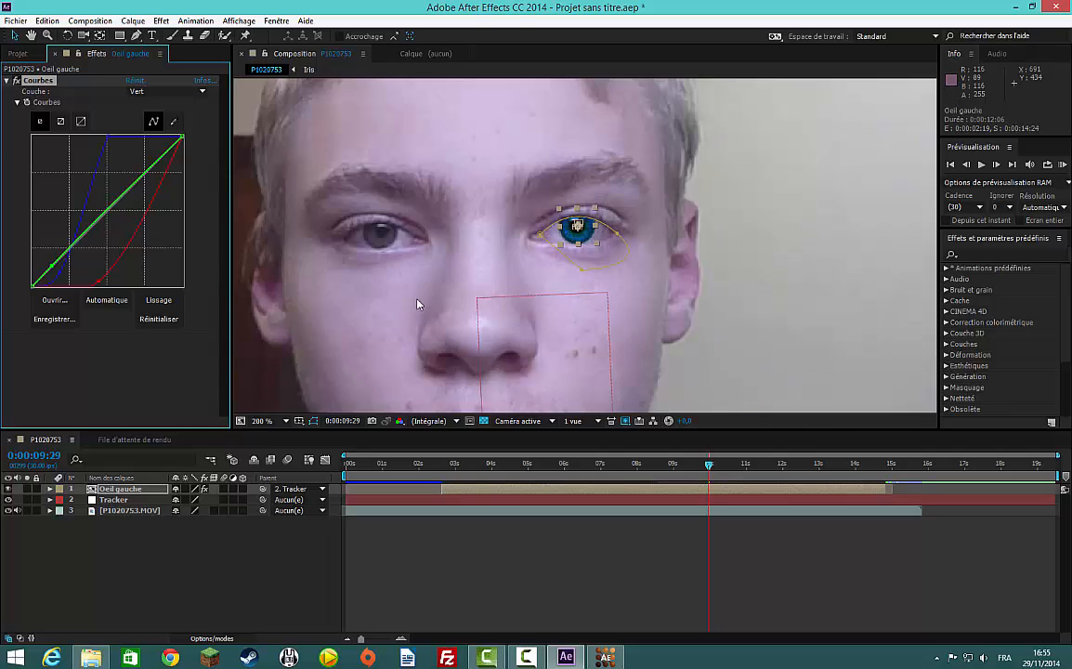
left_click(404, 307)
key("period")
key("comma")
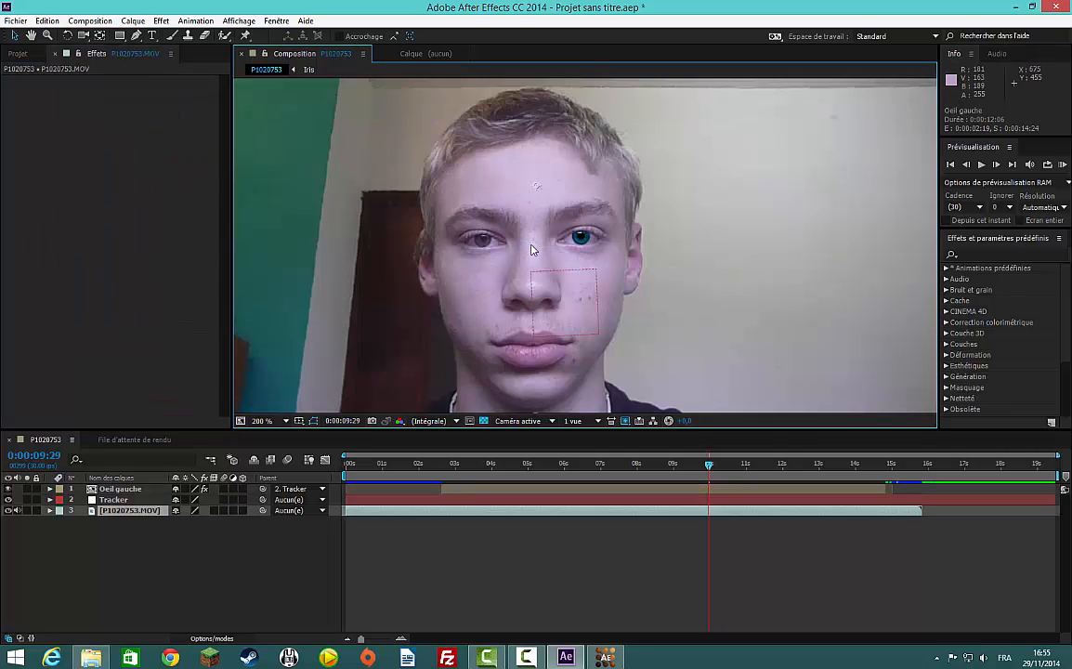
key("period")
key("period")
key("period")
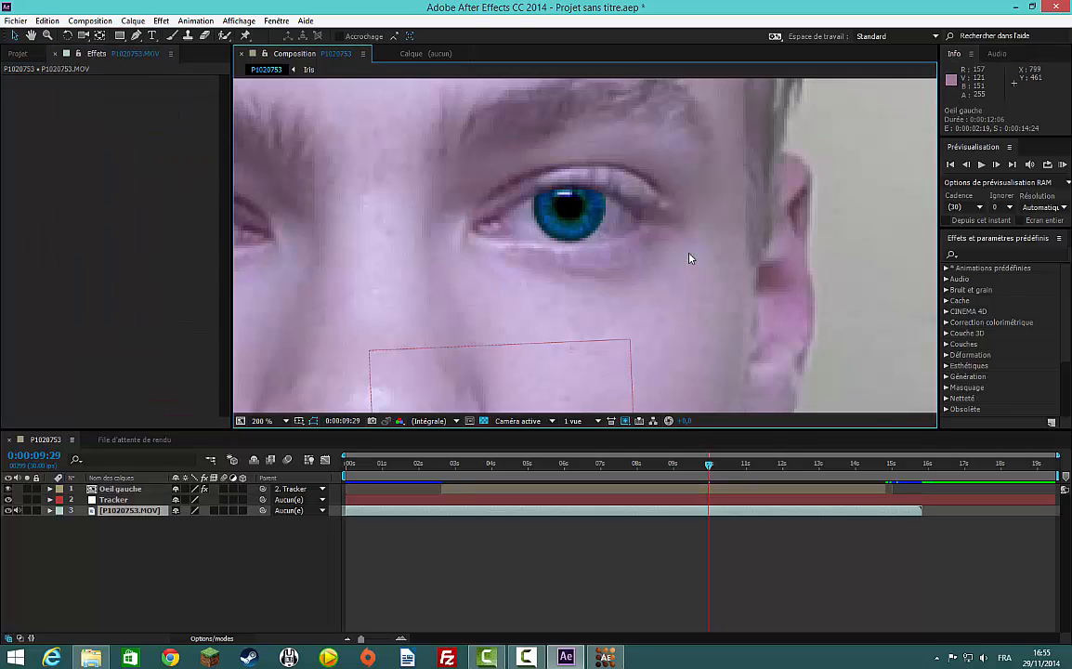
key("comma")
key("comma")
key("comma")
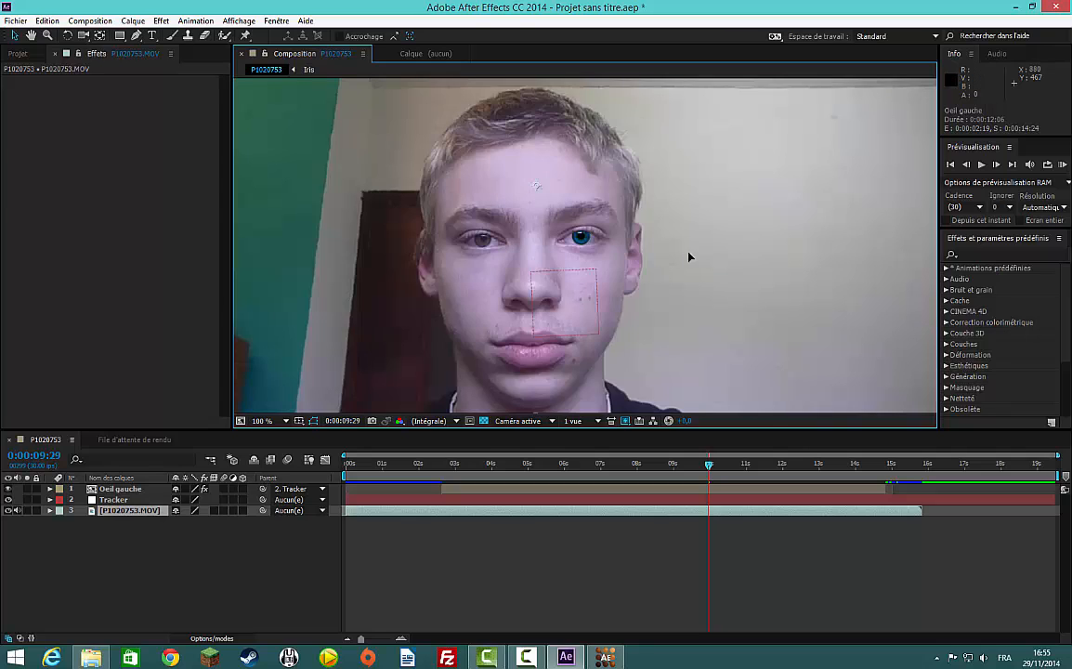
key("comma")
key("comma")
key("period")
key("period")
Raise the iris layer's Rouge curve by moving its low point near the origin, and inspect the new blue tint.
left_click(122, 490)
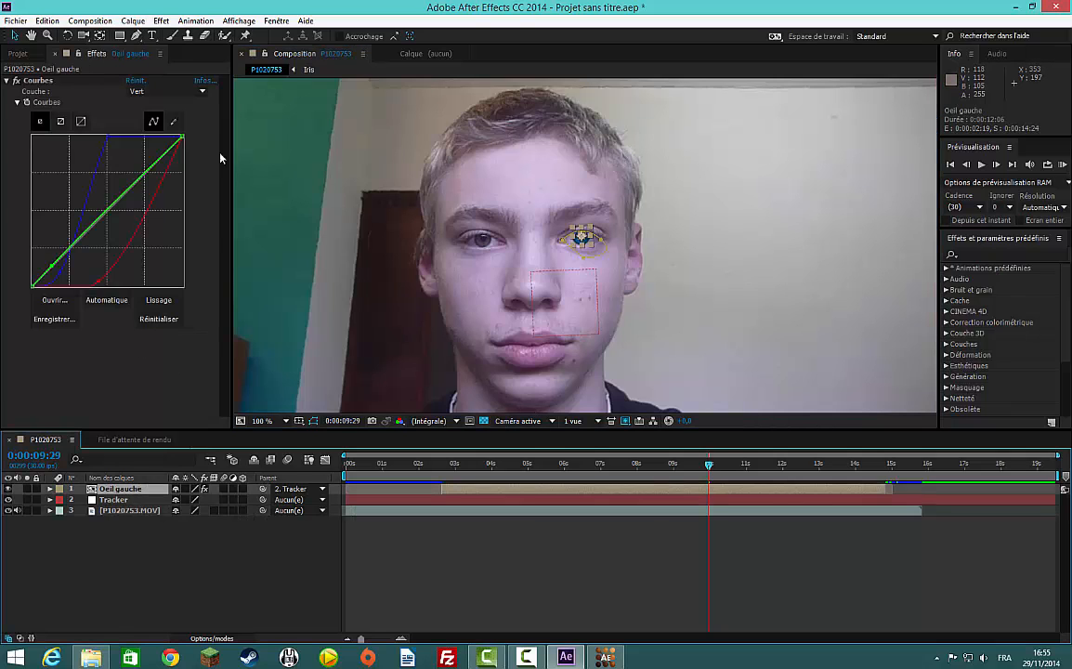
left_click_drag(98, 280, 229, 289)
left_click_drag(169, 262, 35, 291)
scroll(585, 246, "up", 4)
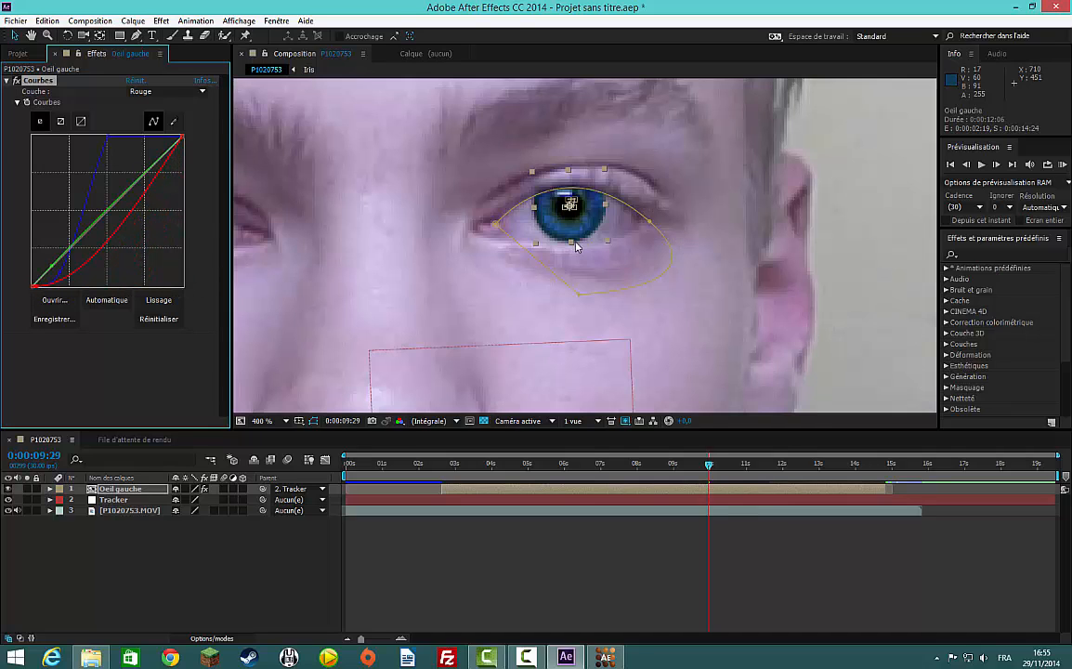
left_click(805, 268)
scroll(639, 266, "down", 4)
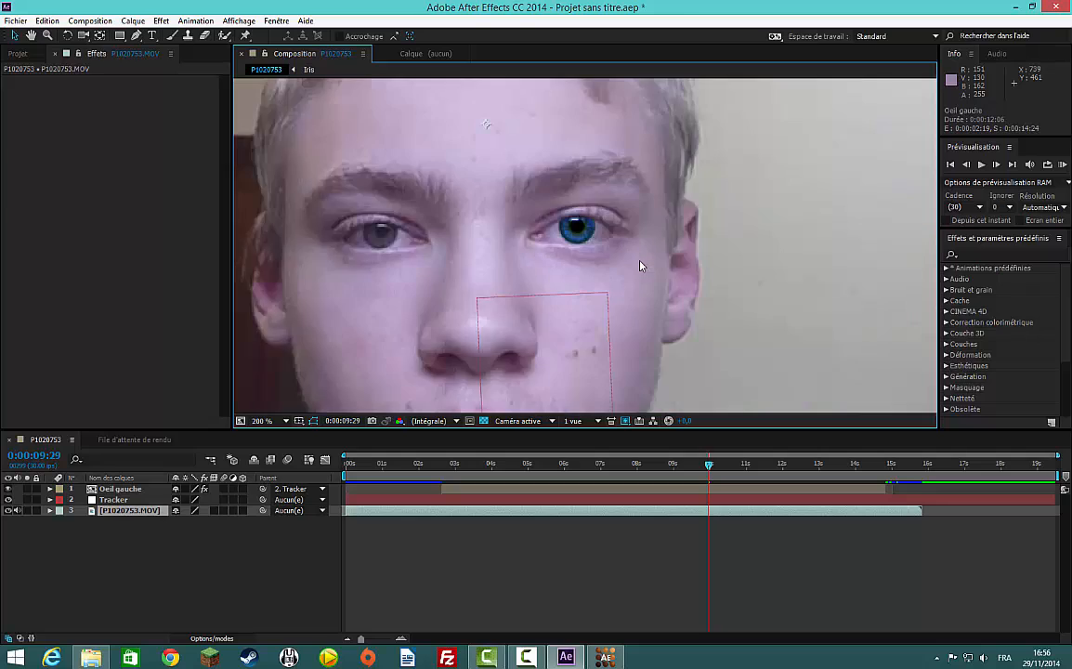
scroll(639, 265, "up", 2)
scroll(641, 266, "down", 2)
Reset the Oeil gauche layer's Courbes effect and pull its Rouge curve down to zero at about three-quarters of the input range.
left_click(119, 488)
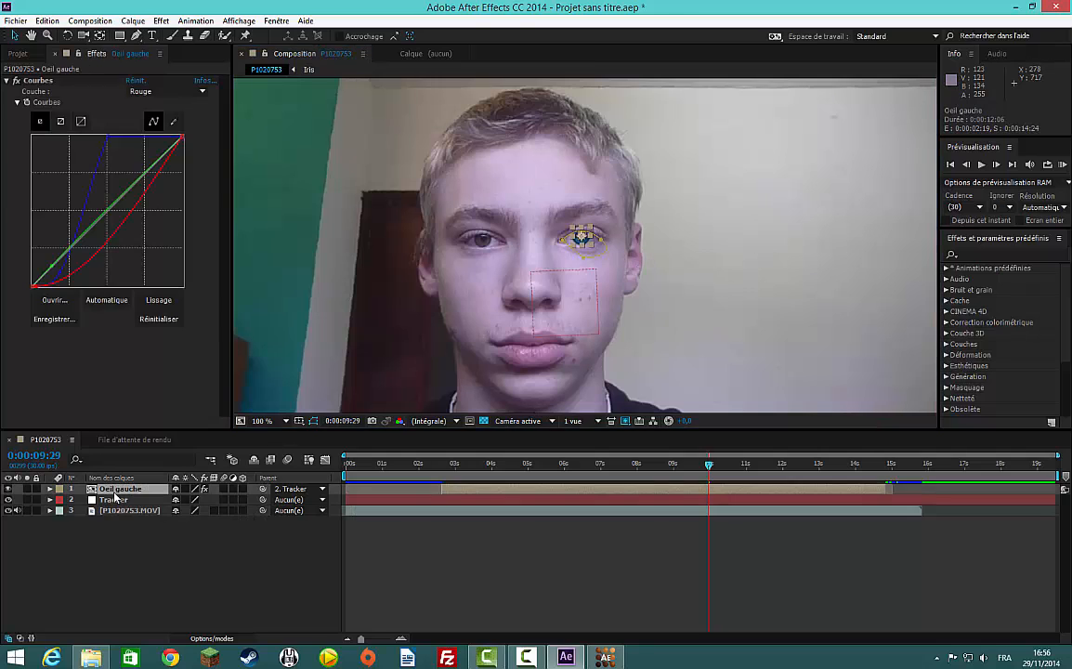
left_click(135, 82)
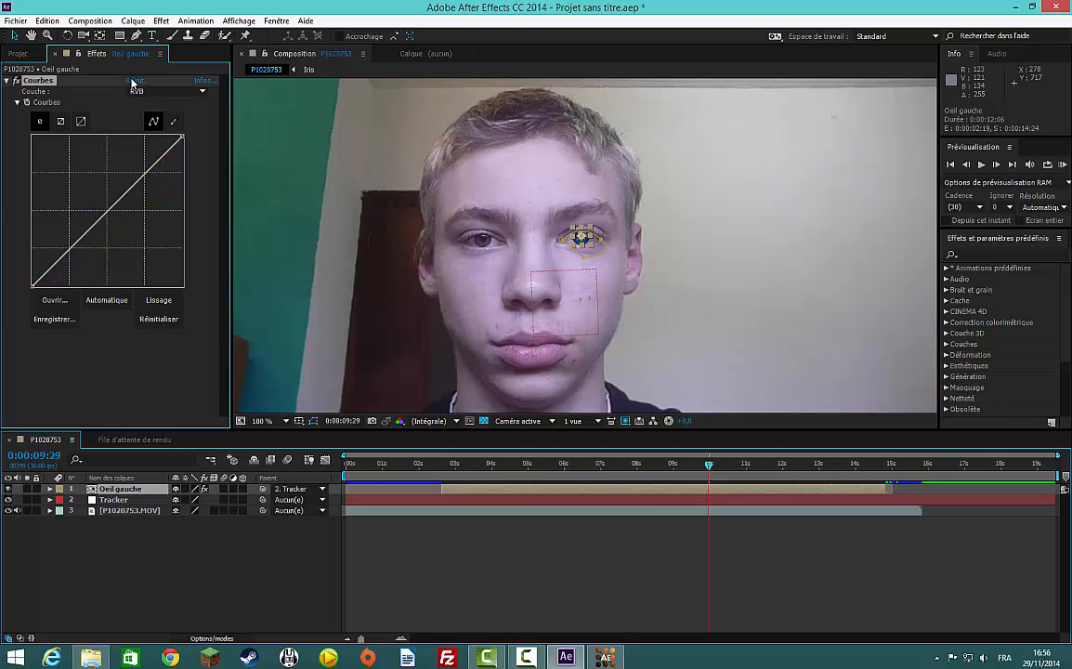
left_click(137, 90)
left_click(156, 121)
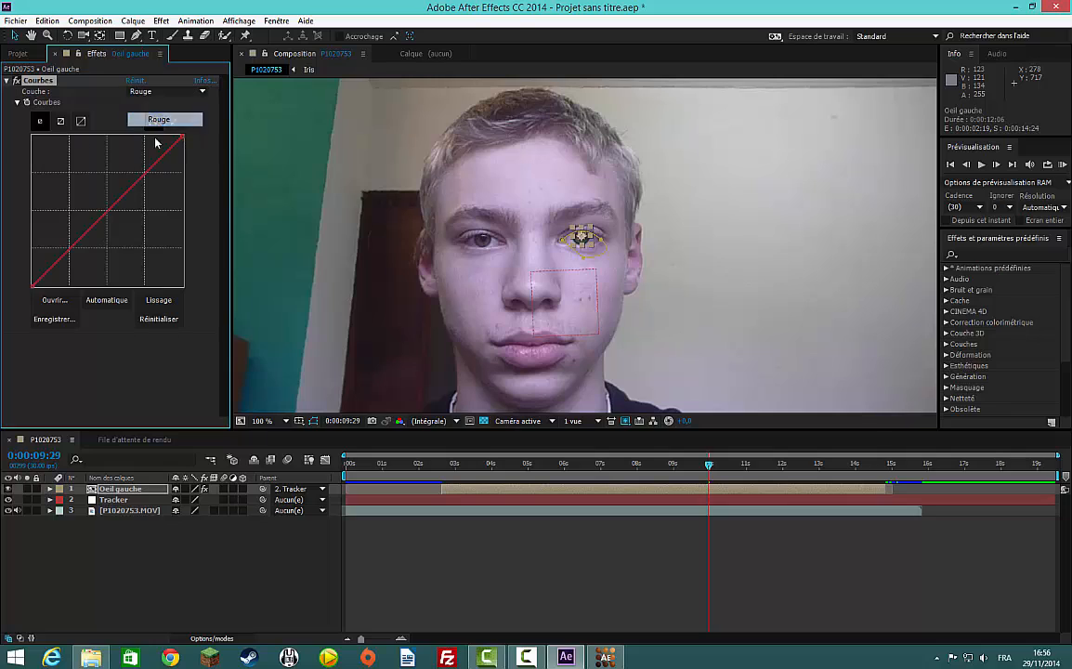
left_click_drag(32, 285, 142, 285)
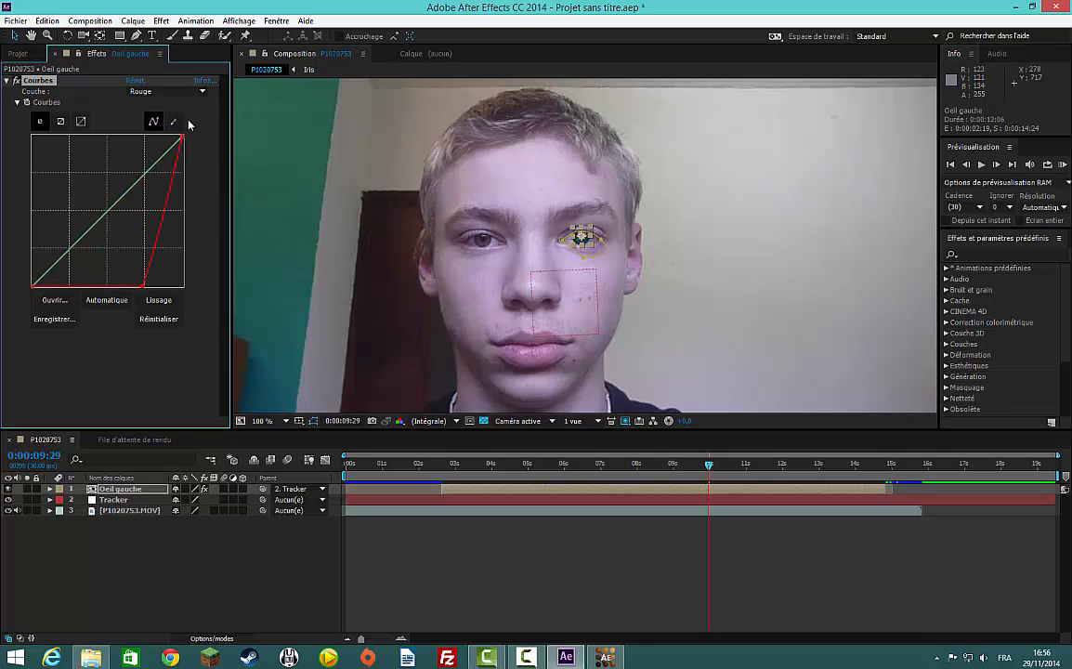
Pull the Oeil gauche layer's Bleu curve down to zero at about three-quarters of the input range and inspect the iris close up.
left_click(139, 91)
left_click(156, 148)
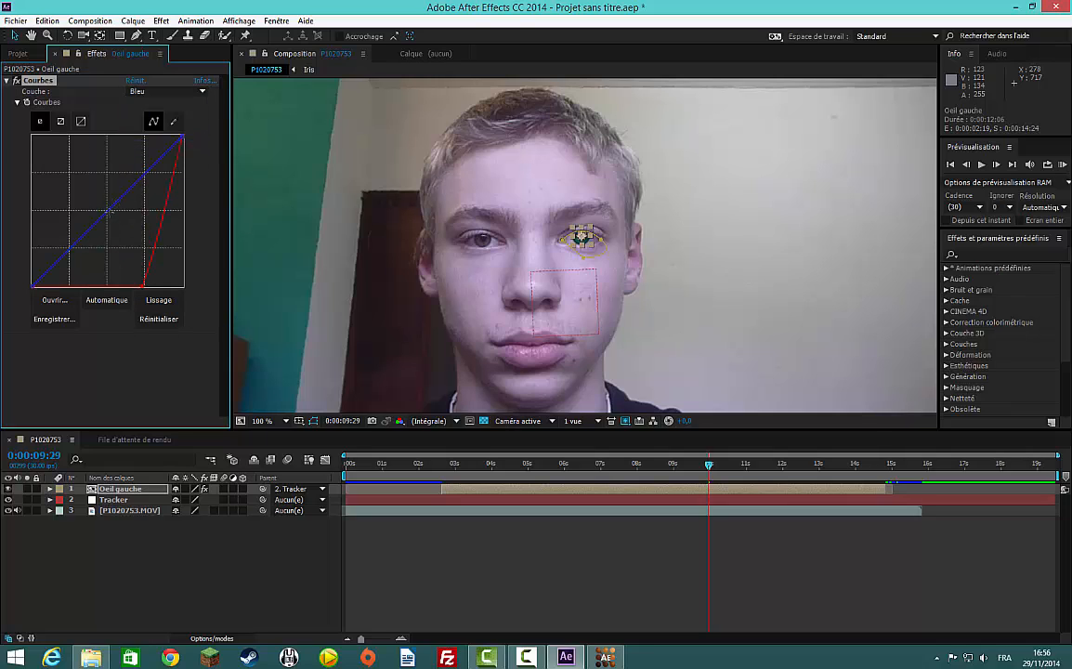
left_click_drag(32, 285, 145, 297)
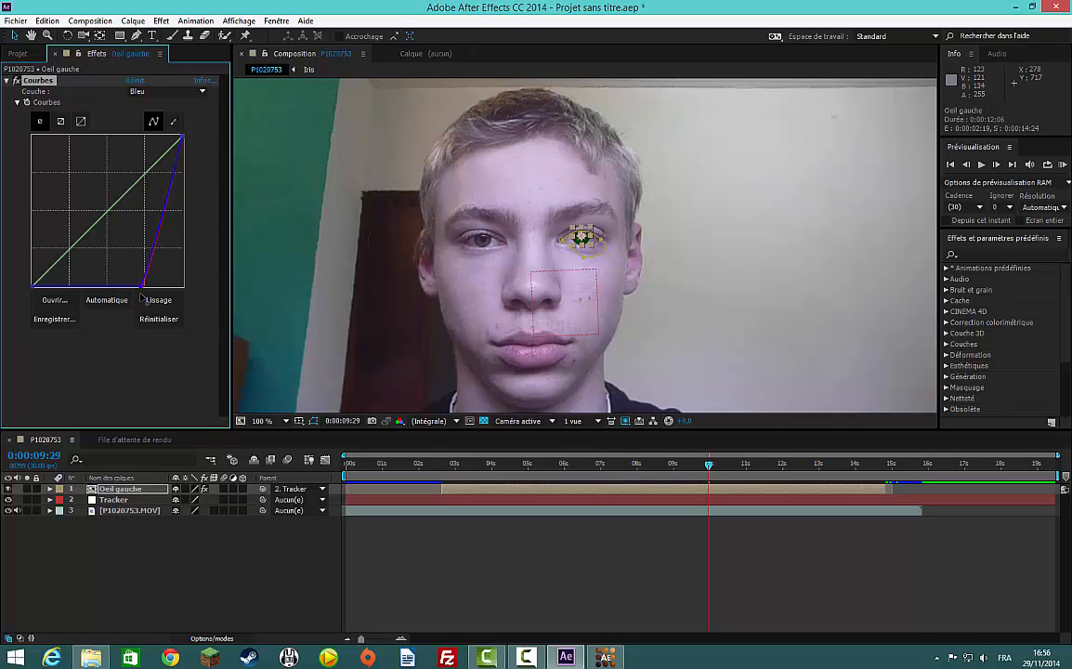
left_click(344, 226)
key("period")
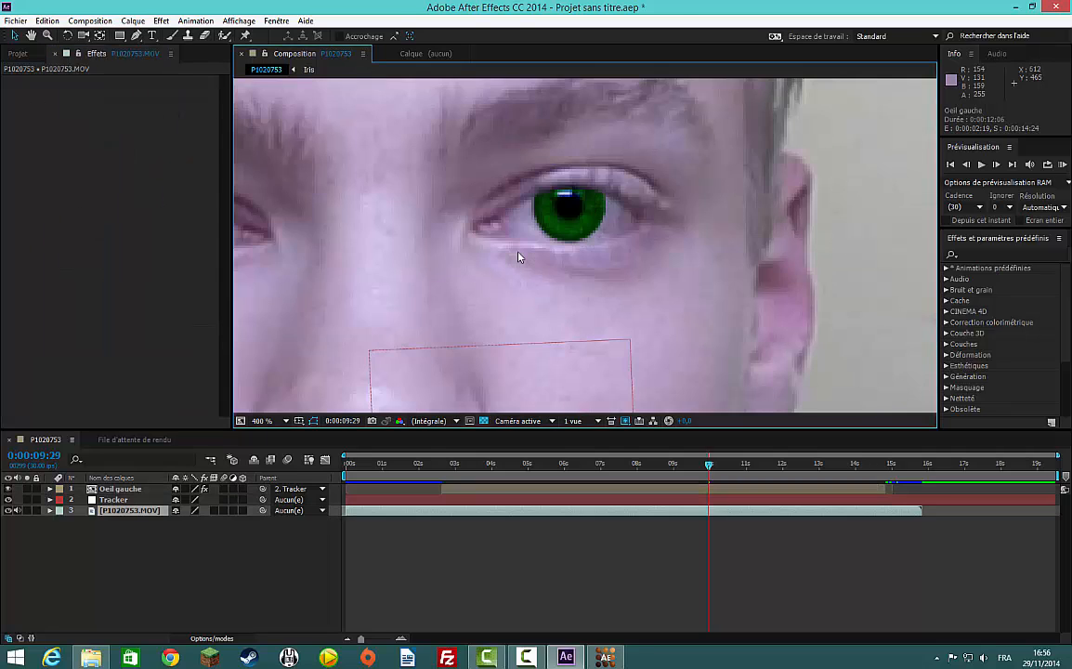
key("period")
key("comma")
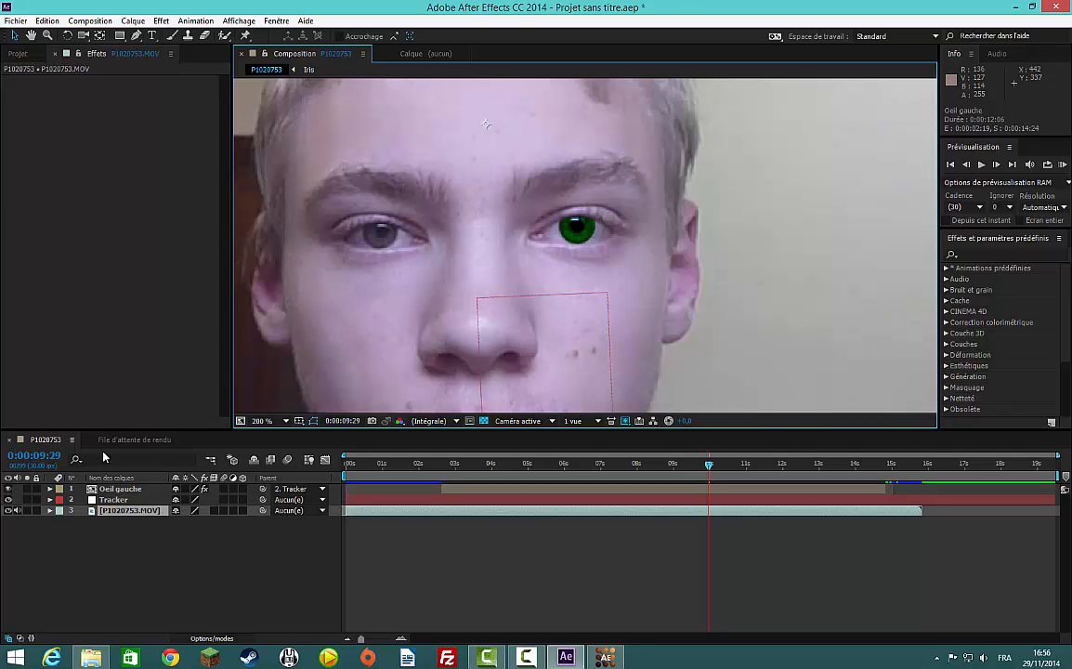
Shape the Oeil gauche layer's Vert curve into a steep S, near maximum at mid-input and below the diagonal in the shadows.
left_click(110, 490)
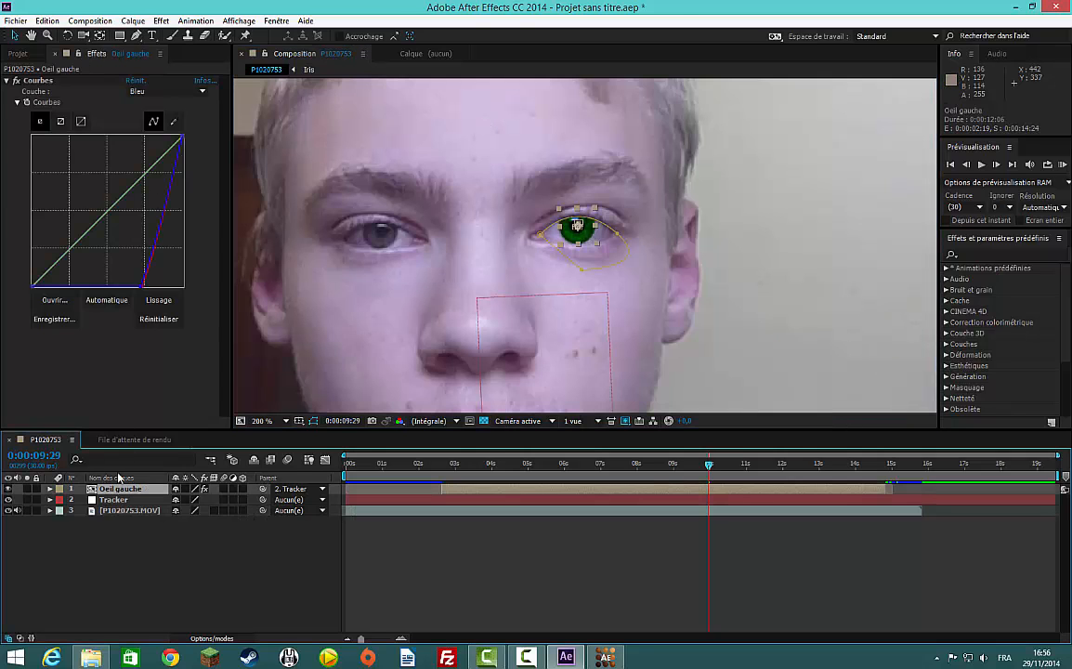
left_click(163, 91)
left_click(157, 133)
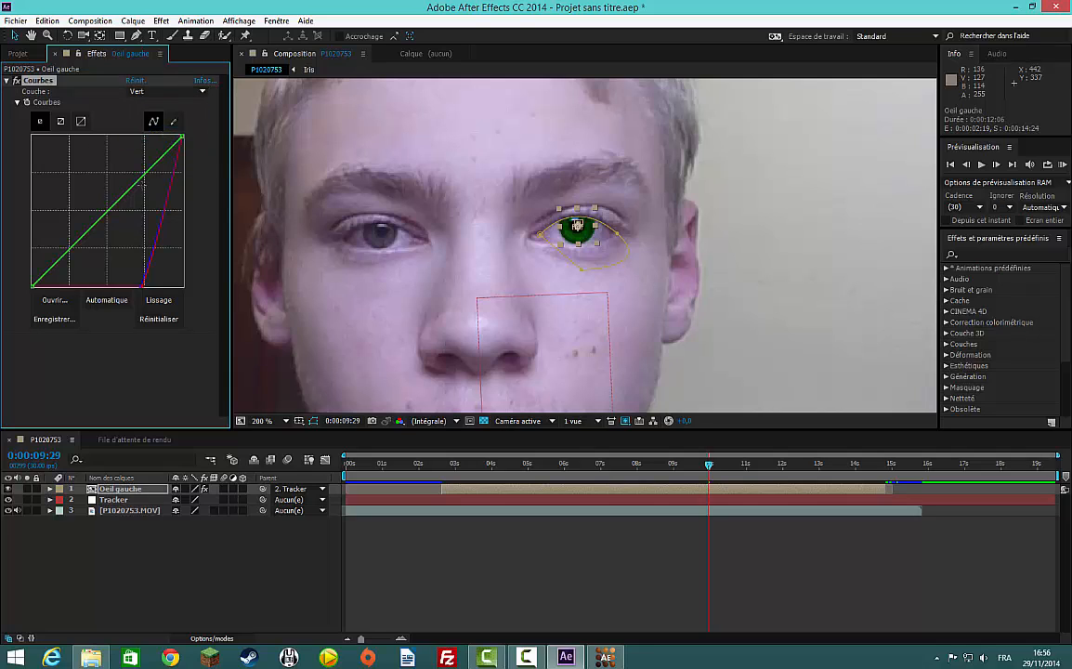
left_click_drag(130, 188, 109, 140)
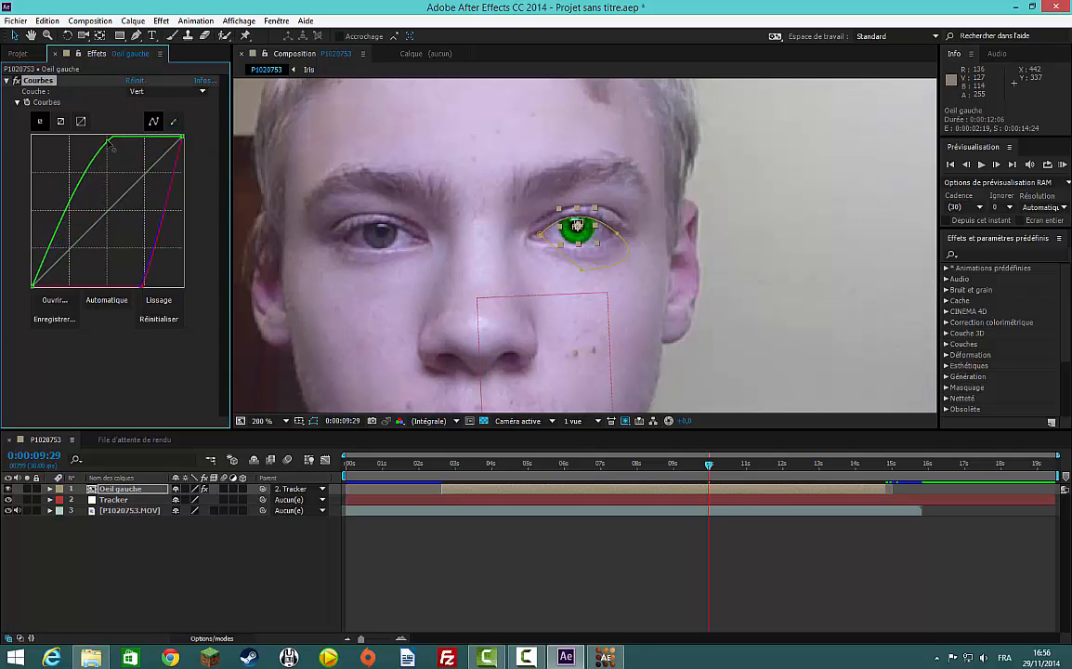
left_click_drag(58, 205, 78, 251)
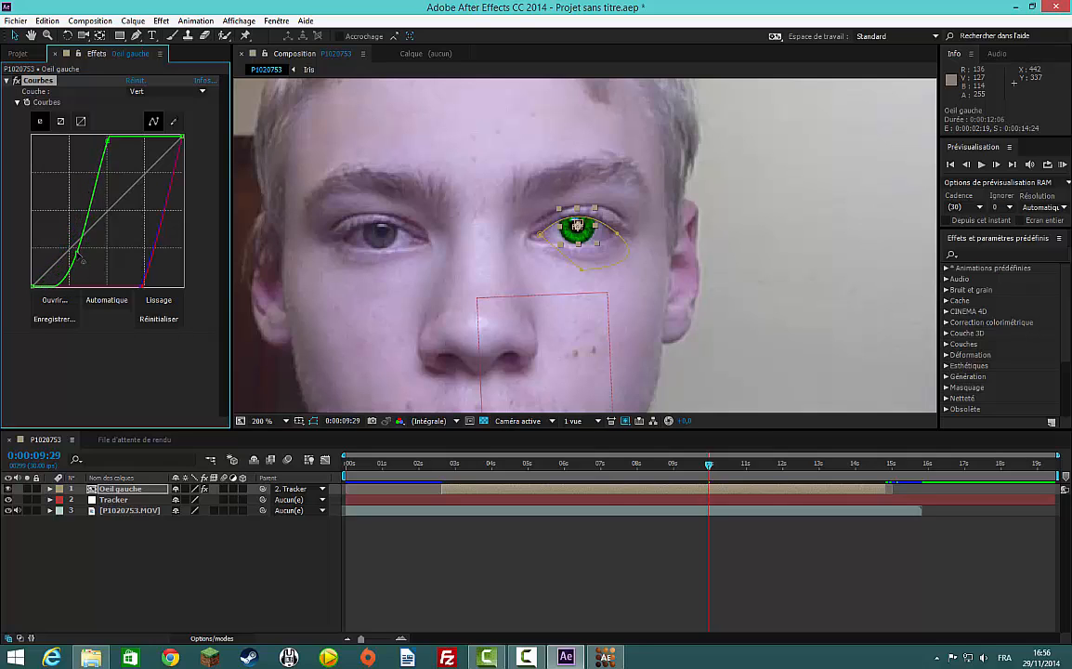
Check the recoloured iris against the whole face with its layer deselected, and preview the animation from 0:00:02:19.
left_click(482, 303)
left_click(327, 370)
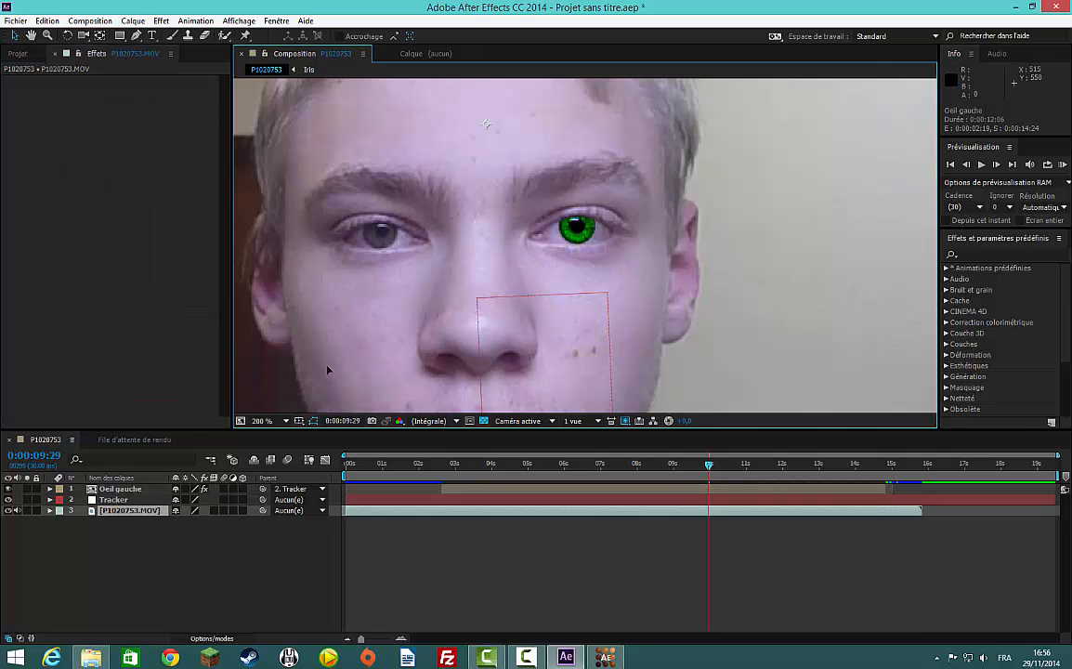
scroll(568, 278, "down", 3)
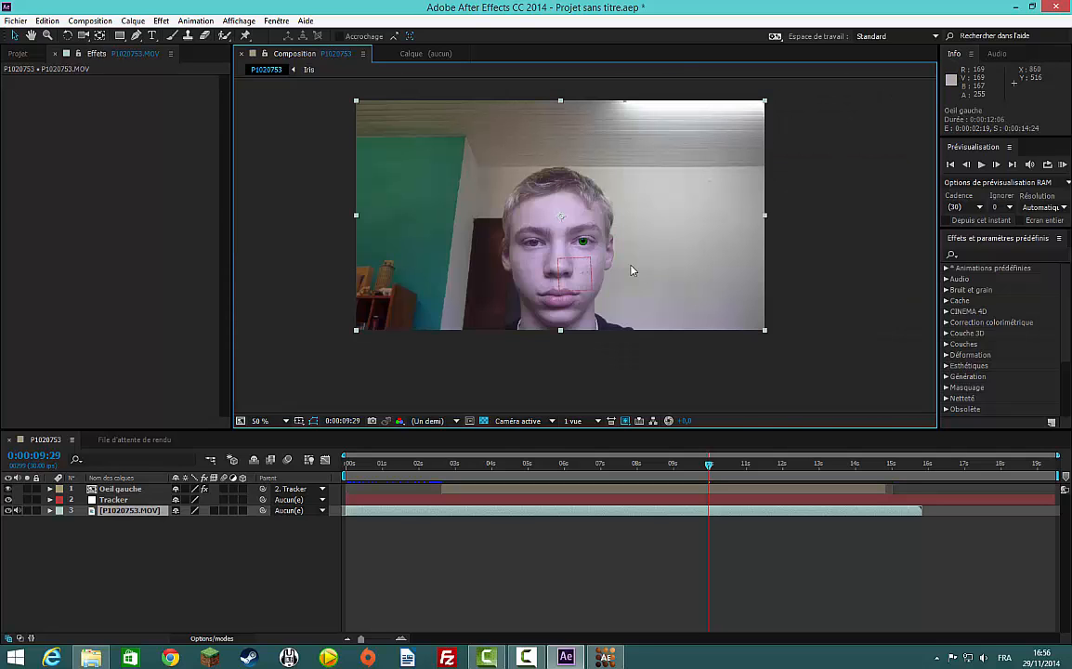
scroll(843, 248, "up", 2)
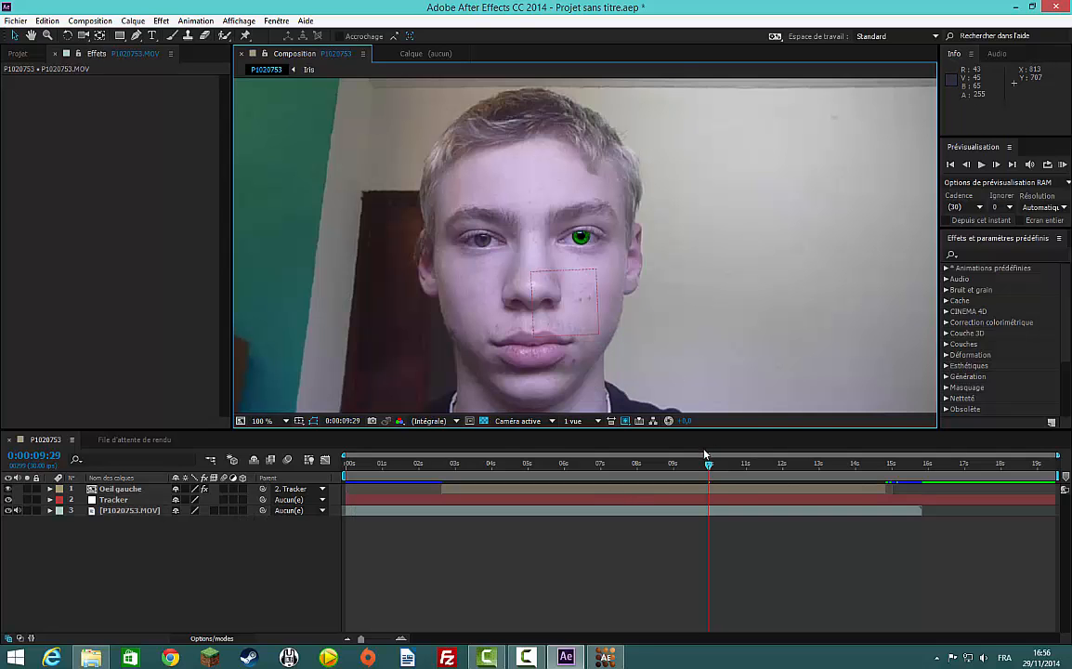
left_click_drag(709, 467, 441, 525)
key("space")
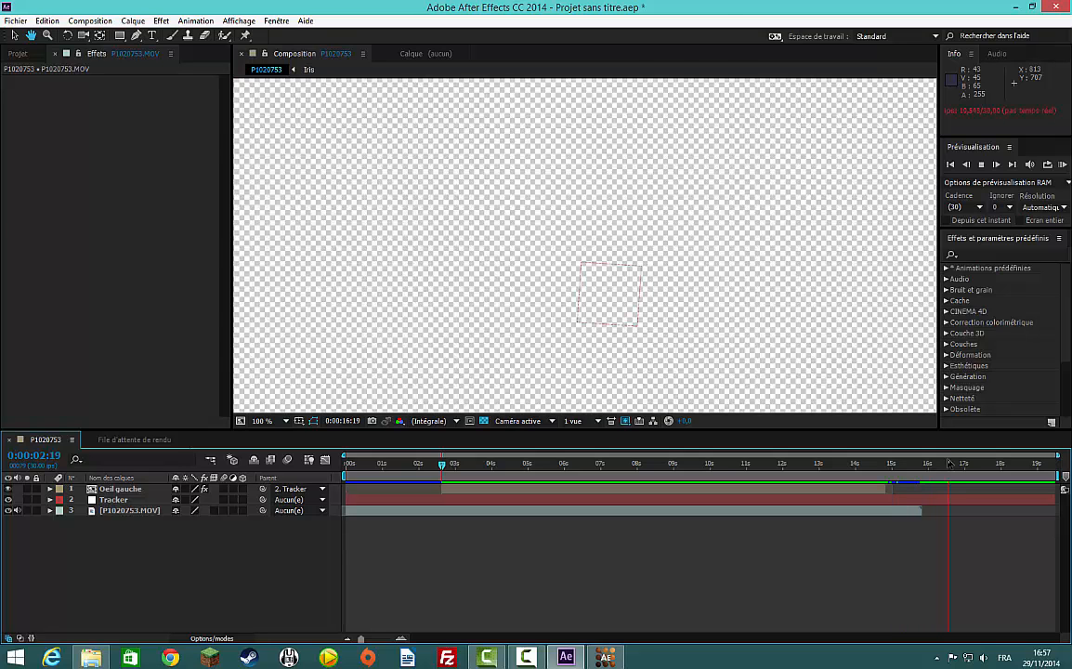
key("space")
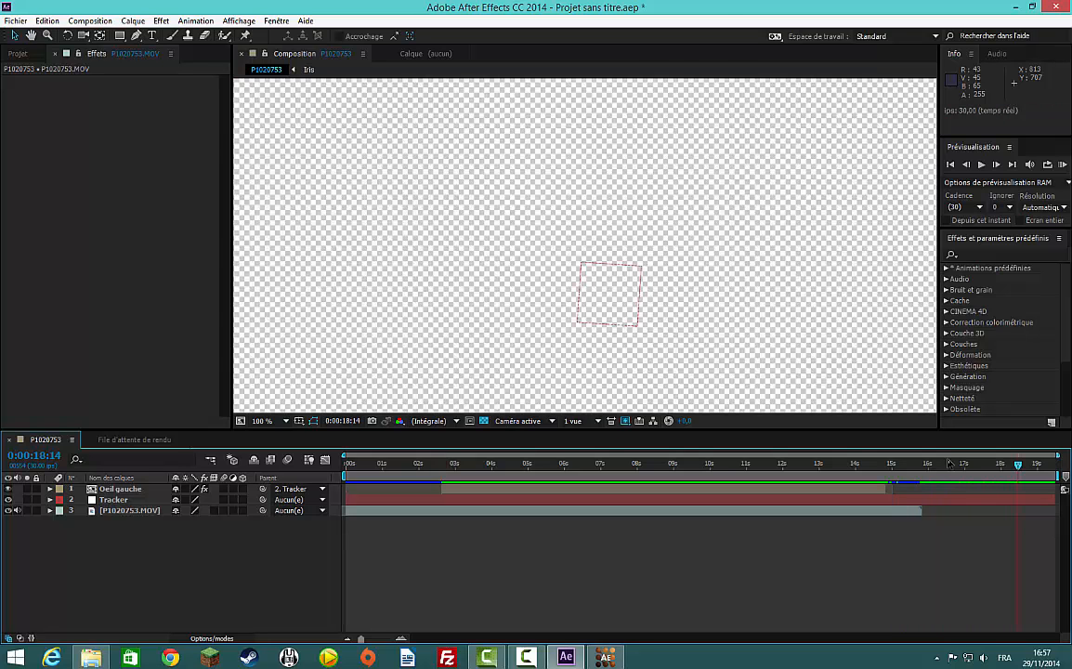